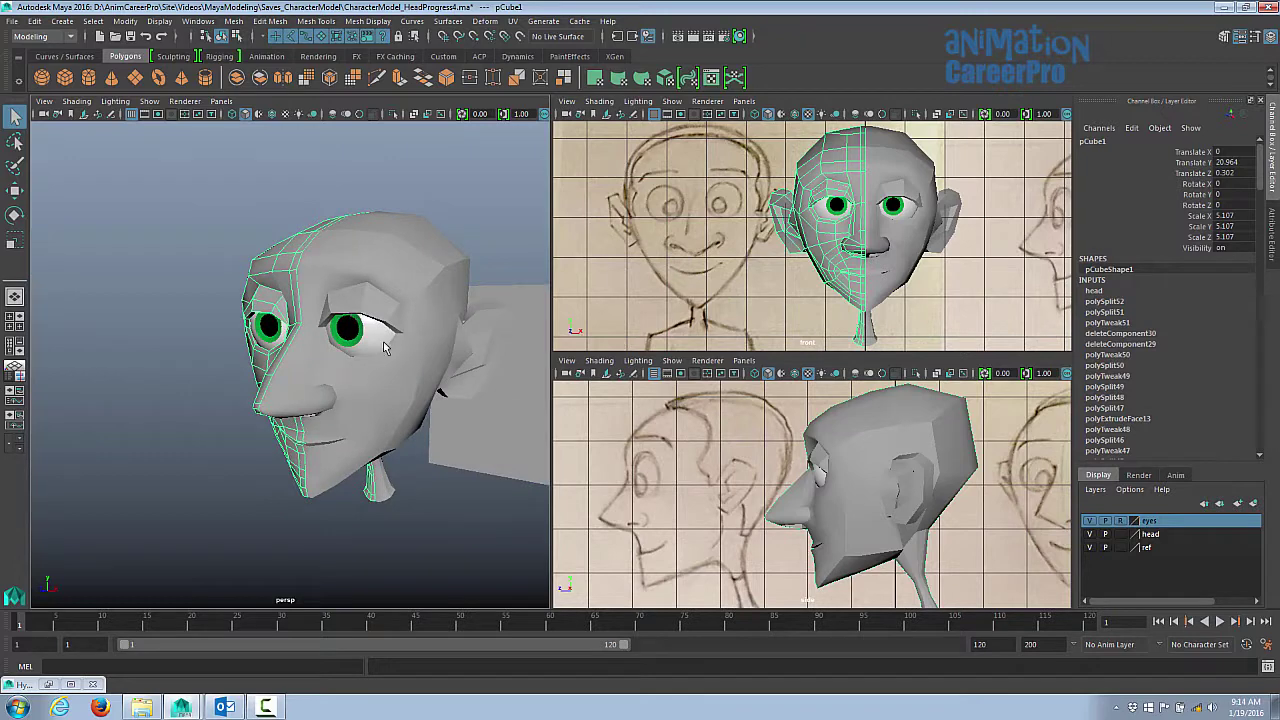
# - Lower the front reference plane to a Translate Y of about -12.6 and align the side reference so the body sketches sit beneath the head
pyautogui.moveTo(383, 346)
pyautogui.keyDown('alt'); pyautogui.mouseDown()
pyautogui.moveTo(374, 331)
pyautogui.moveTo(377, 355)
pyautogui.moveTo(380, 345)
pyautogui.mouseUp(); pyautogui.keyUp('alt')
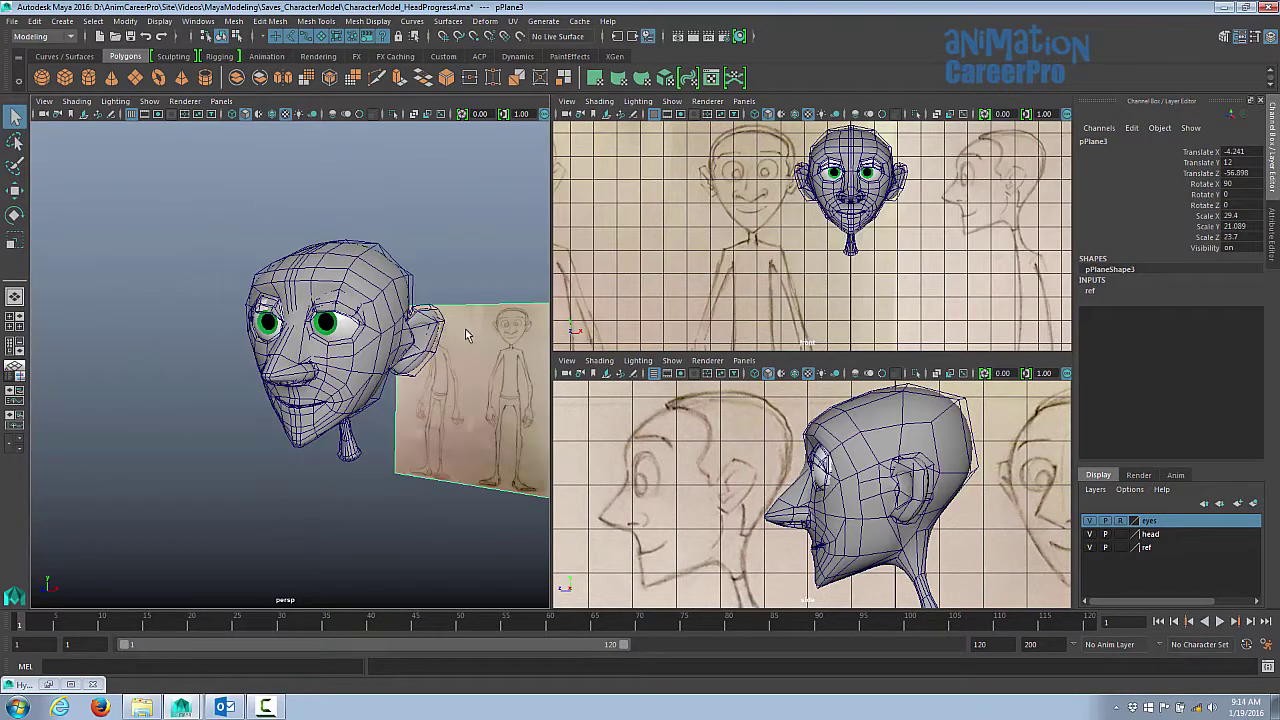
pyautogui.keyDown('alt'); pyautogui.moveTo(400, 335); pyautogui.dragTo(332, 372); pyautogui.keyUp('alt')
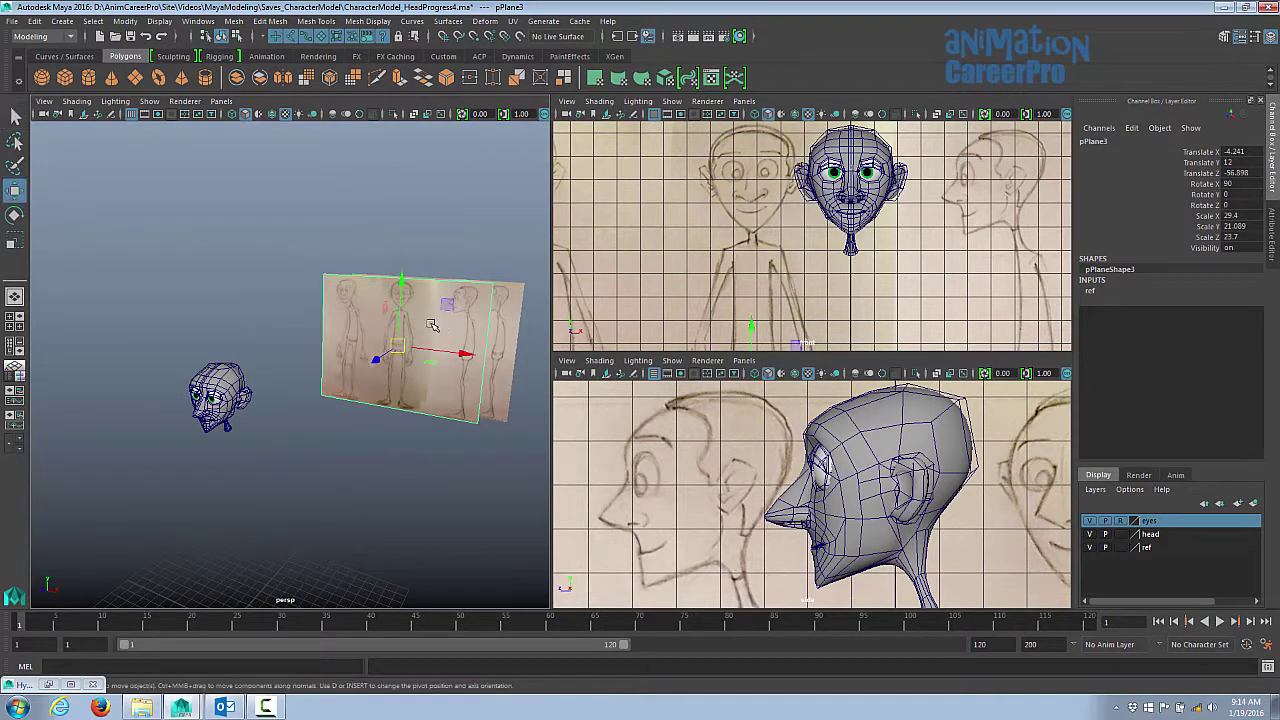
pyautogui.moveTo(401, 280); pyautogui.dragTo(490, 373)
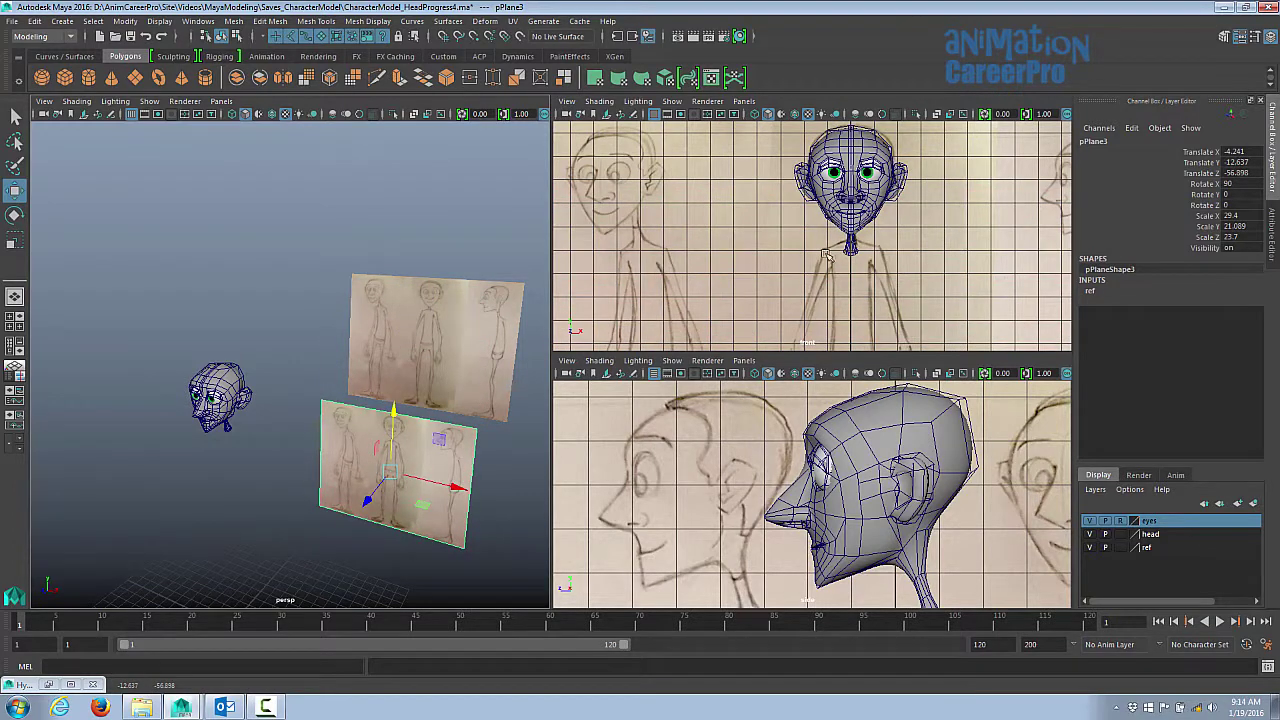
pyautogui.scroll(-3, 789, 436)
pyautogui.keyDown('alt'); pyautogui.moveTo(464, 480); pyautogui.dragTo(603, 447); pyautogui.keyUp('alt')
pyautogui.keyDown('alt'); pyautogui.moveTo(240, 250); pyautogui.dragTo(263, 380); pyautogui.keyUp('alt')
# - Reshape the base of the neck by moving its lowest vertices to follow the neck line in the side sketch
pyautogui.click(255, 350)
pyautogui.scroll(5, 428, 298)
pyautogui.keyDown('alt'); pyautogui.moveTo(428, 298); pyautogui.dragTo(338, 335); pyautogui.keyUp('alt')
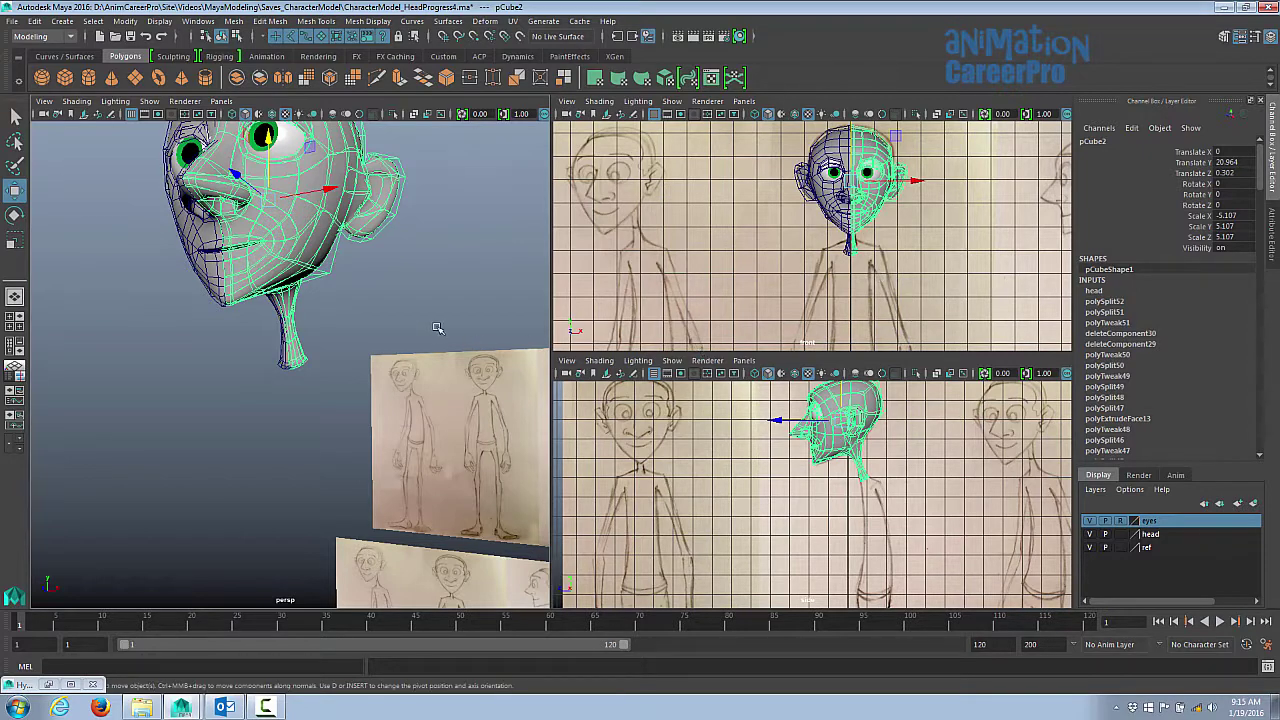
pyautogui.keyDown('alt'); pyautogui.moveTo(437, 328); pyautogui.dragTo(360, 335); pyautogui.keyUp('alt')
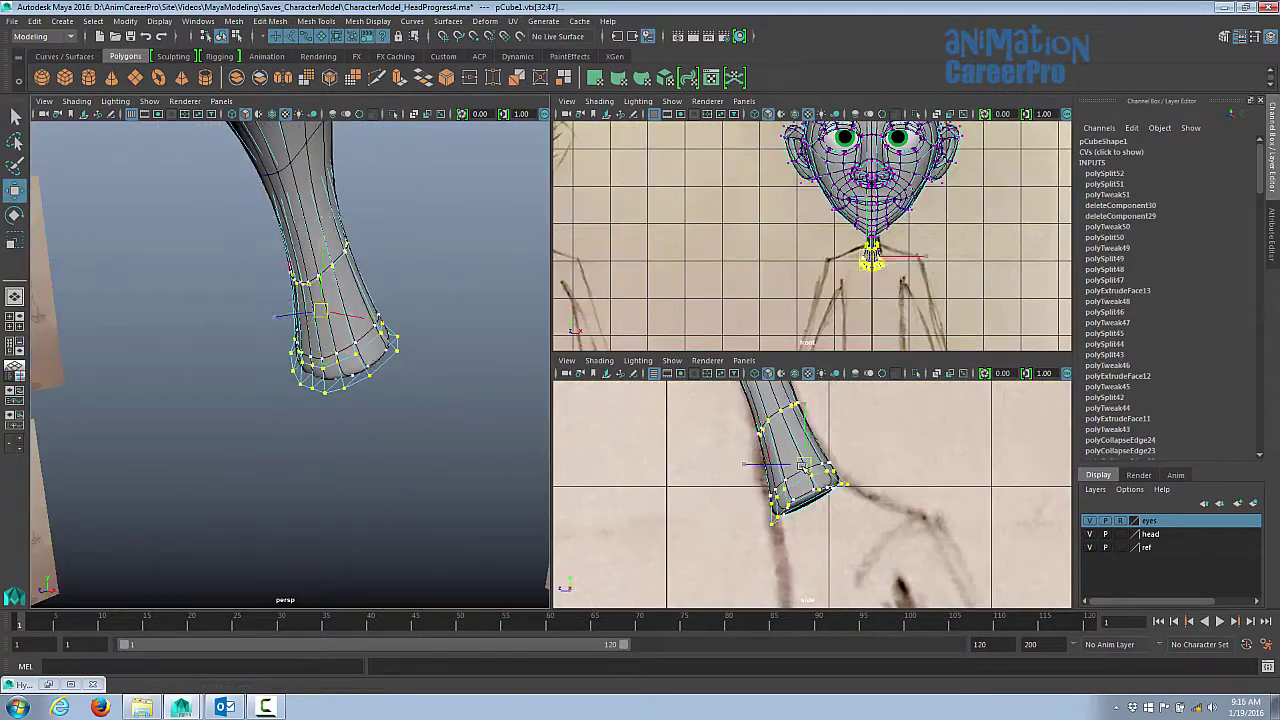
pyautogui.moveTo(803, 465); pyautogui.dragTo(780, 420)
pyautogui.scroll(-5, 790, 442)
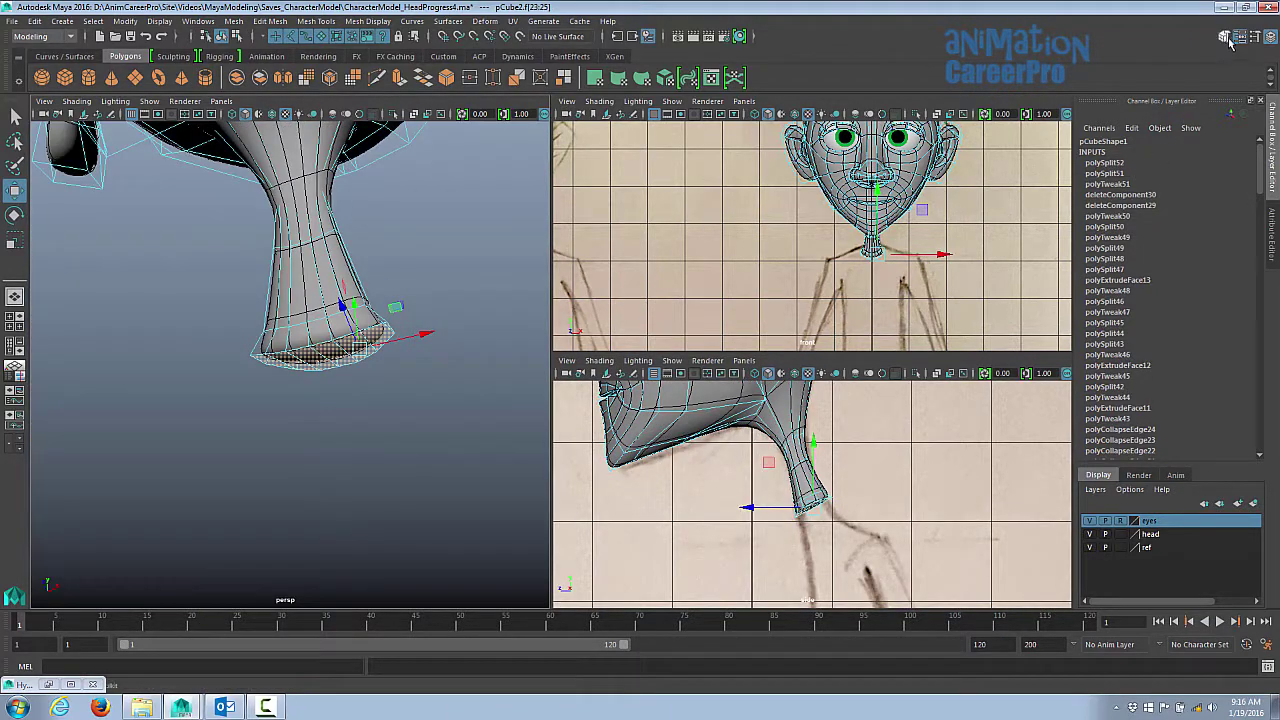
# - Extrude the faces at the bottom of the neck downward and position them against the side sketch
pyautogui.click(1226, 39)
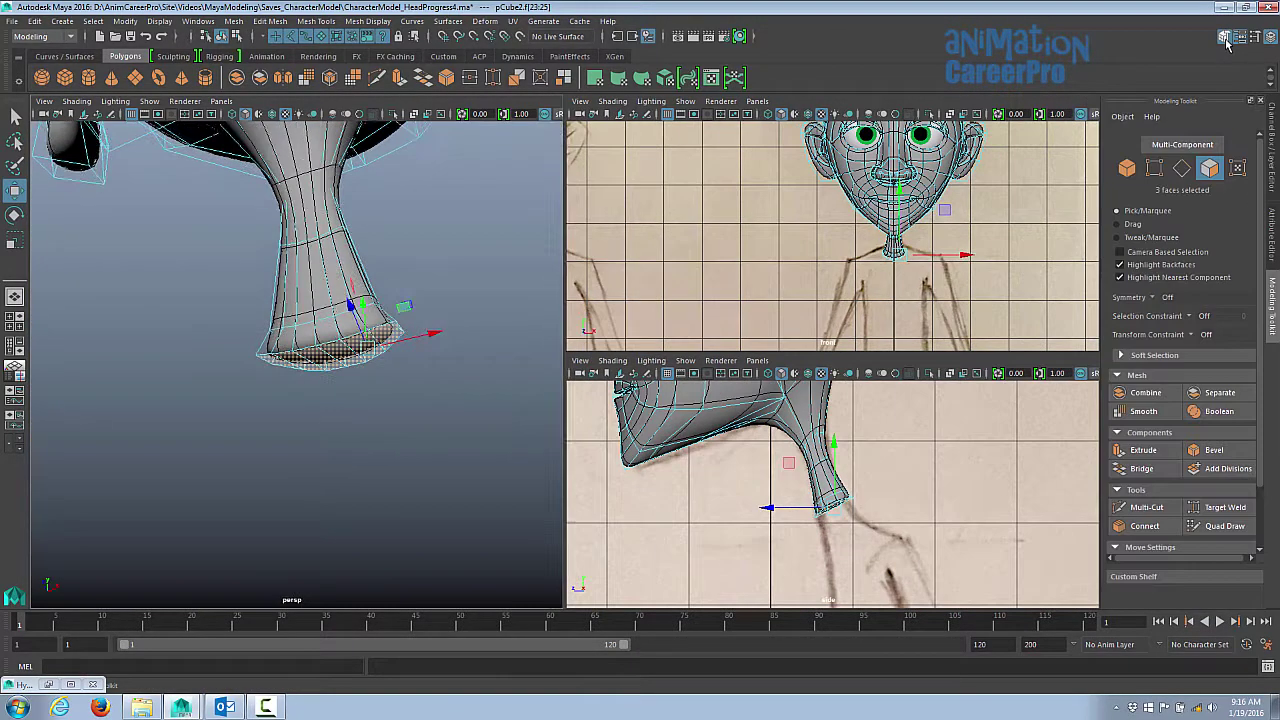
pyautogui.click(1140, 454)
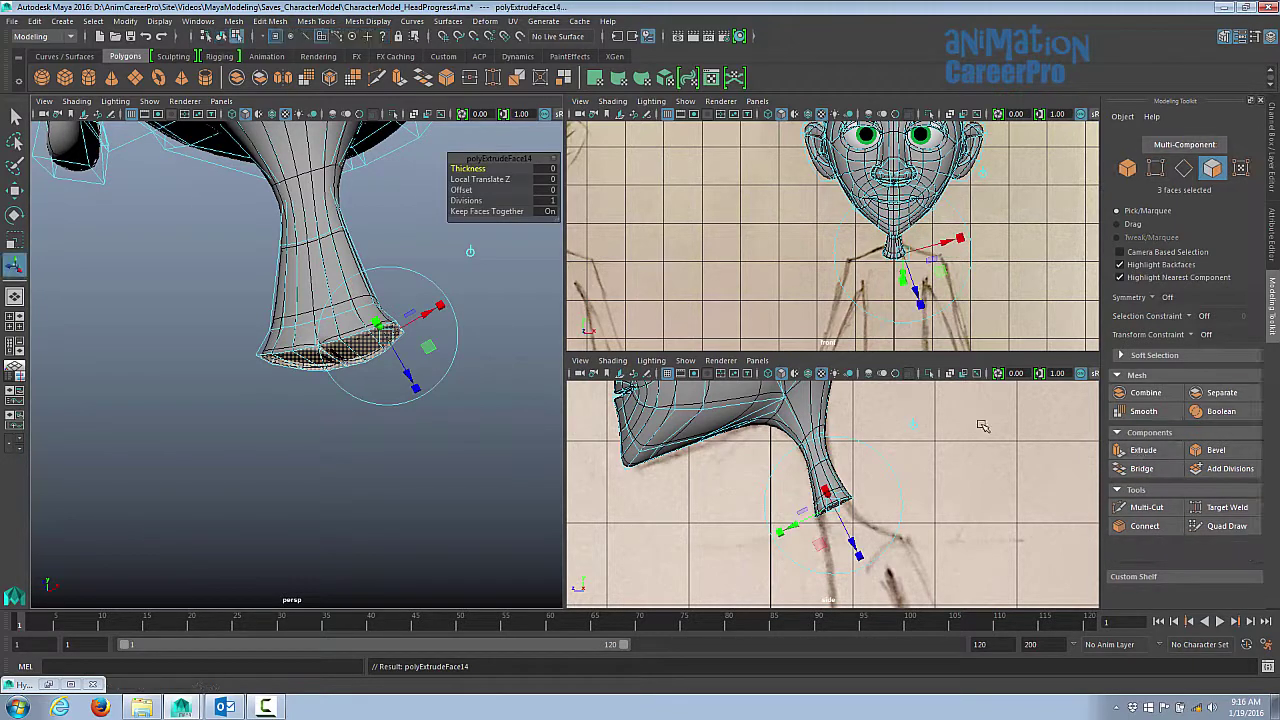
pyautogui.moveTo(450, 280)
pyautogui.keyDown('alt'); pyautogui.mouseDown()
pyautogui.moveTo(371, 227)
pyautogui.moveTo(330, 293)
pyautogui.moveTo(333, 338)
pyautogui.moveTo(355, 323)
pyautogui.mouseUp(); pyautogui.keyUp('alt')
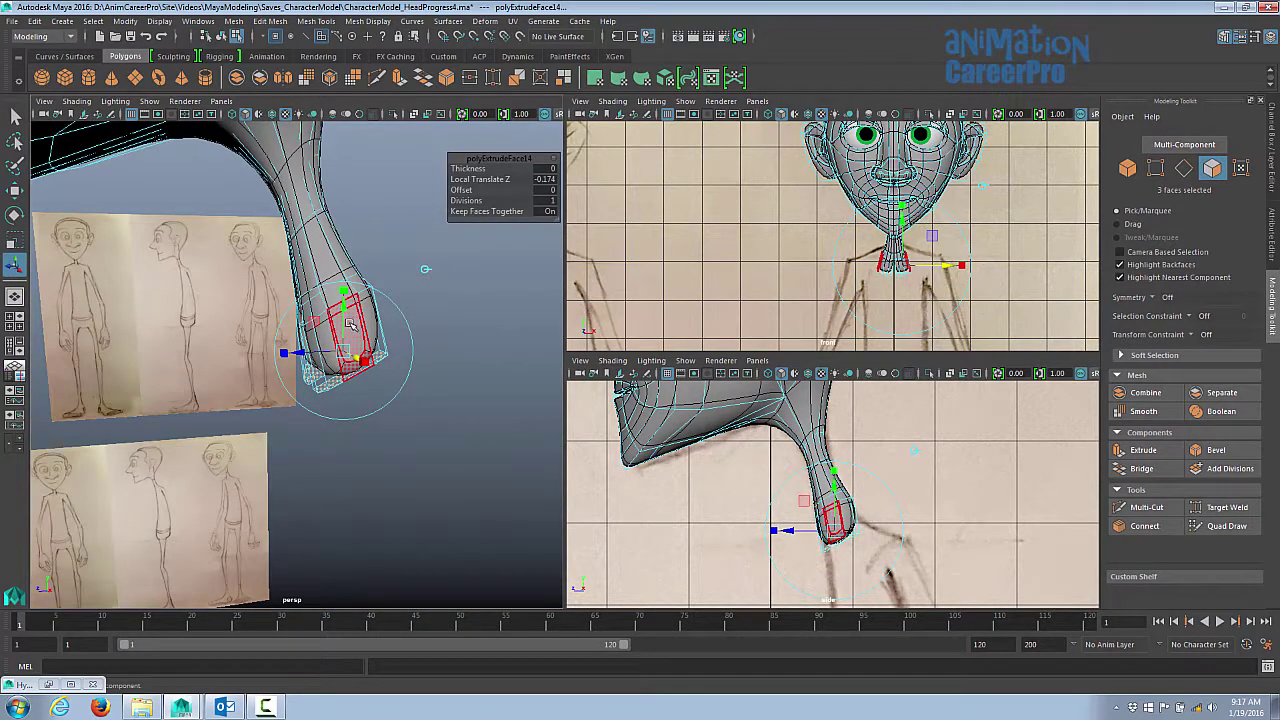
pyautogui.keyDown('alt'); pyautogui.moveTo(358, 323); pyautogui.dragTo(410, 328); pyautogui.keyUp('alt')
pyautogui.click(790, 521)
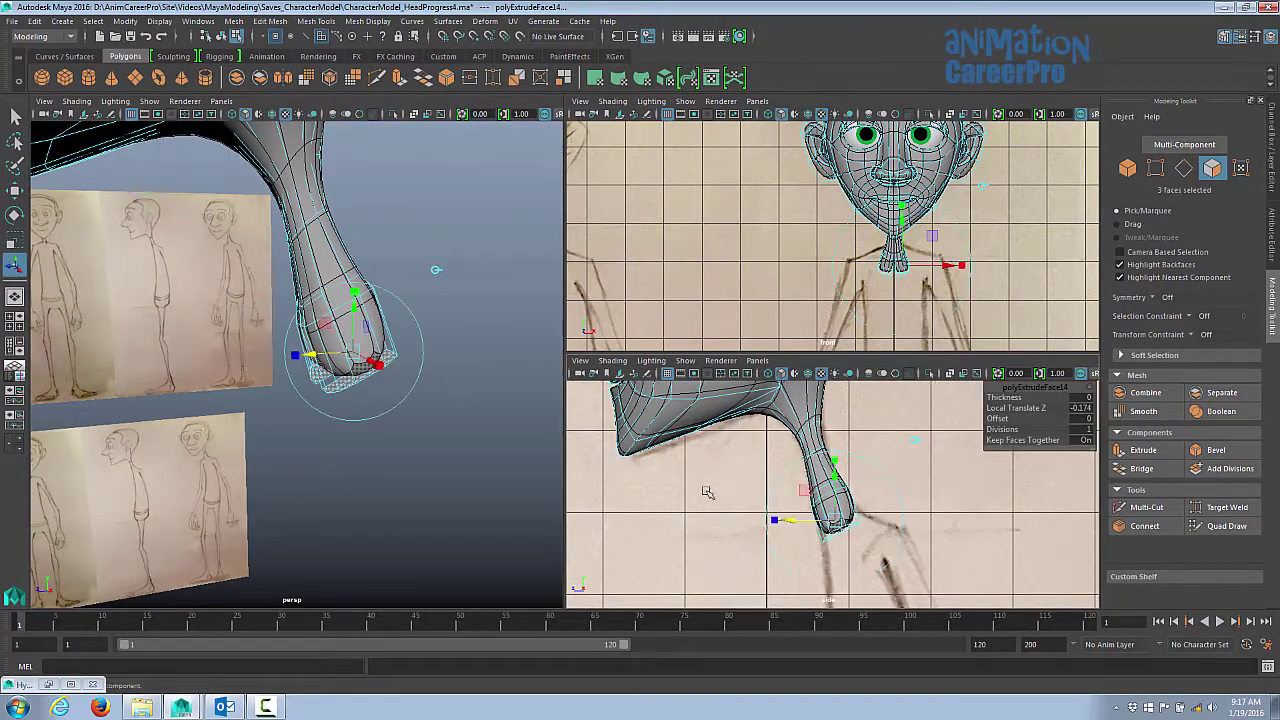
pyautogui.keyDown('alt'); pyautogui.moveTo(468, 392); pyautogui.dragTo(470, 345); pyautogui.keyUp('alt')
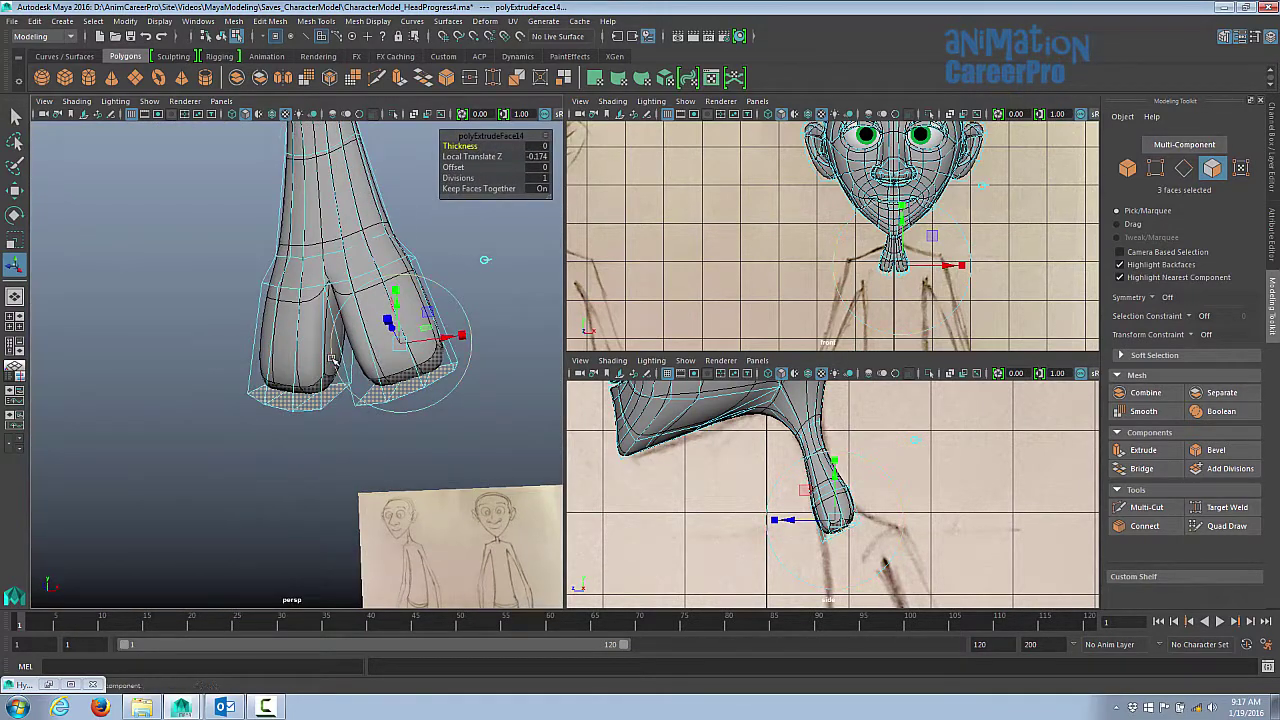
# - Clear the inner faces of the new neck extrusion and snap its inner vertices to the centre line in the front view
pyautogui.keyDown('alt'); pyautogui.moveTo(334, 360); pyautogui.dragTo(341, 376); pyautogui.keyUp('alt')
pyautogui.press('q')
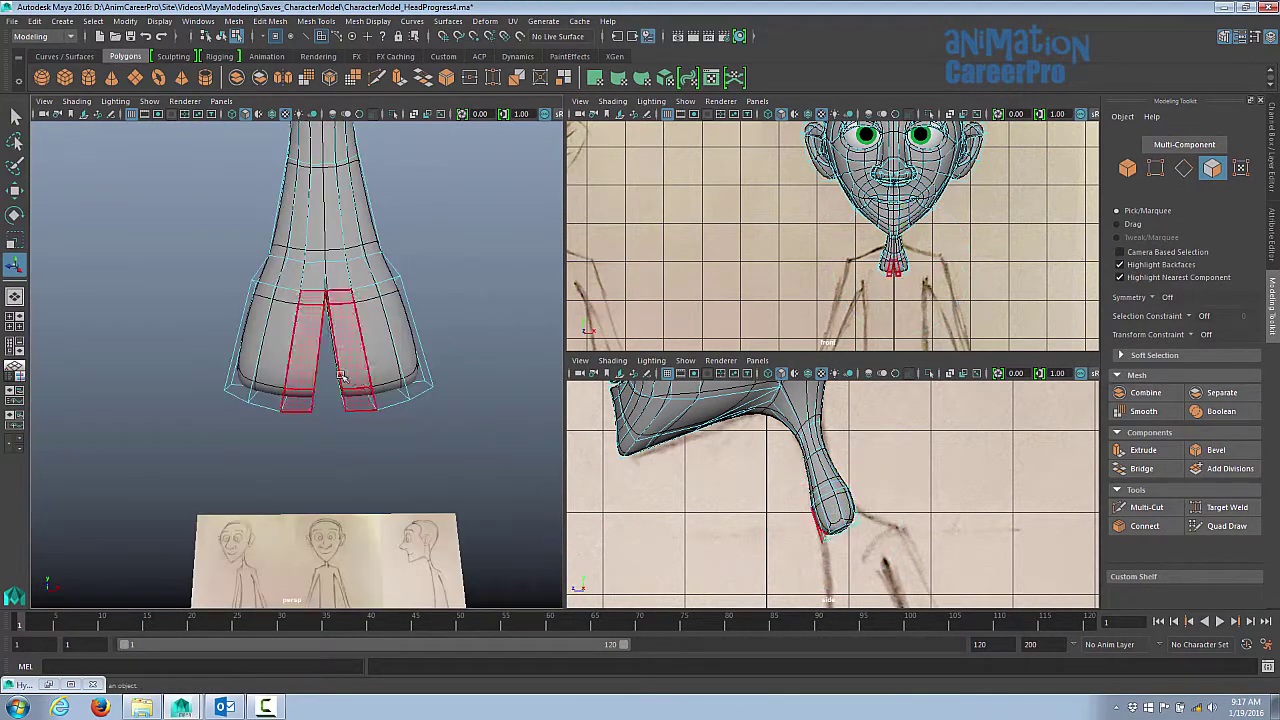
pyautogui.press('space')
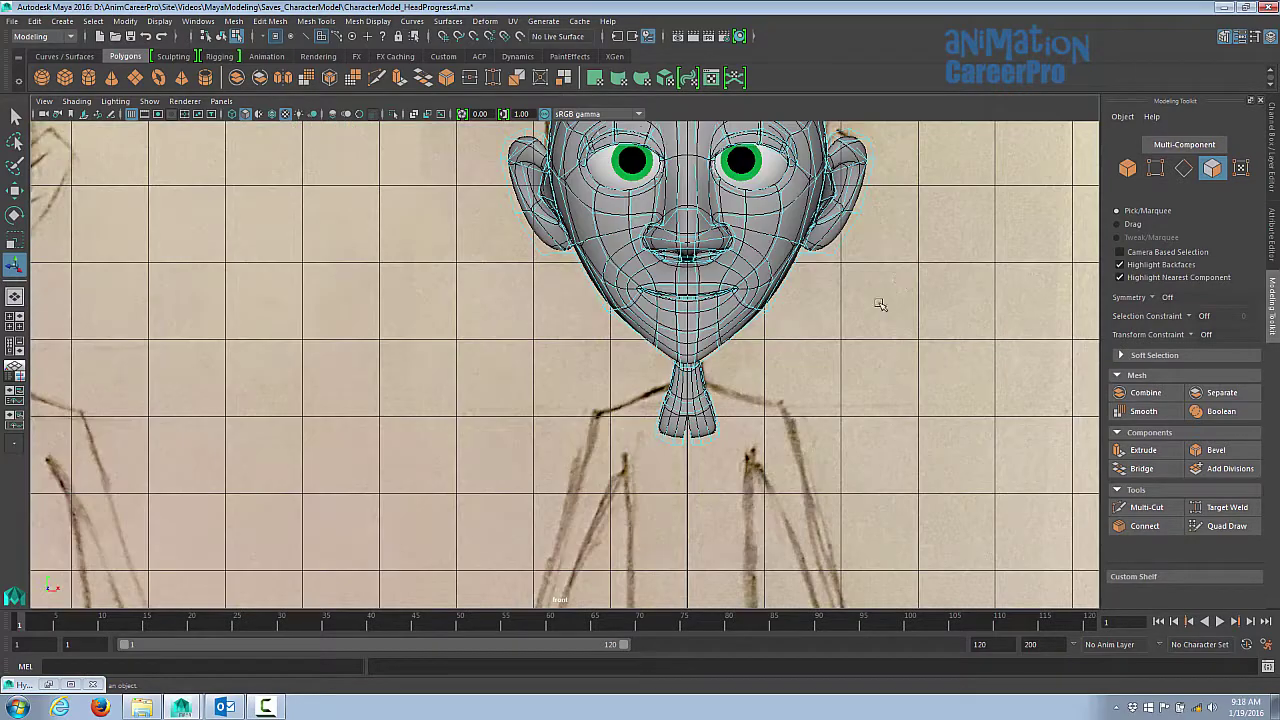
pyautogui.press('F9')
pyautogui.scroll(6, 880, 306)
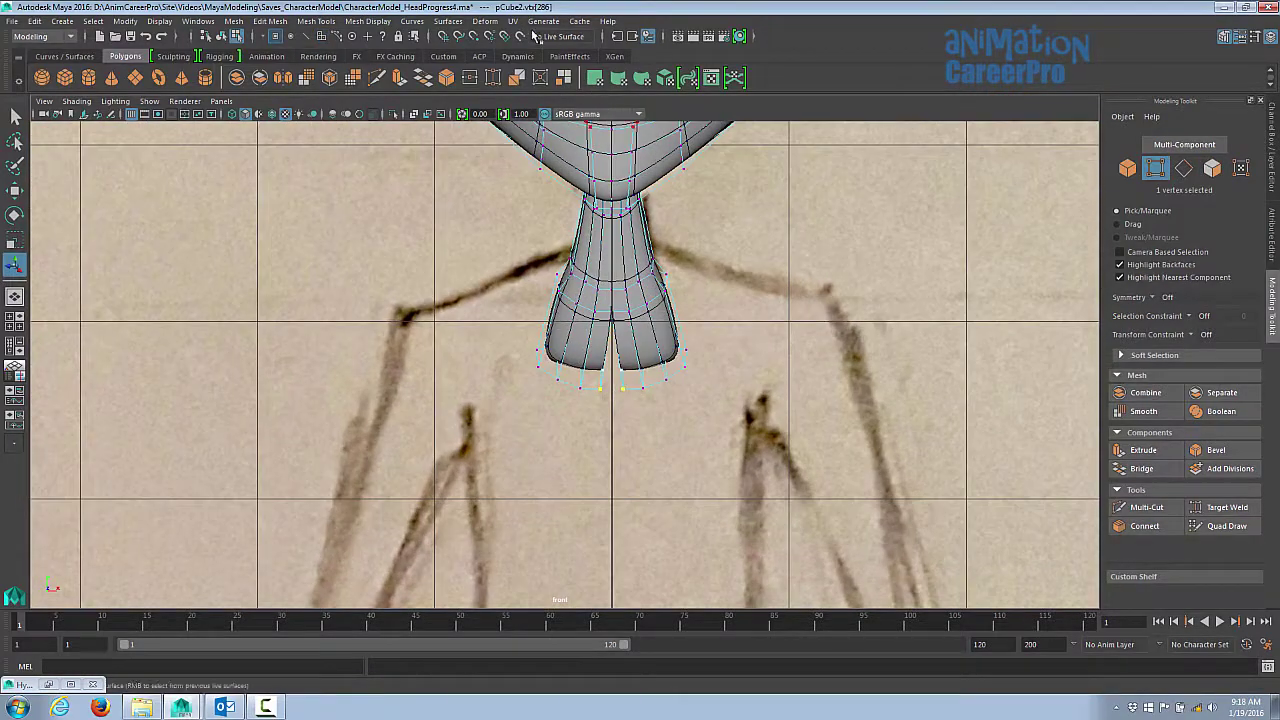
pyautogui.scroll(4, 700, 400)
pyautogui.press('w')
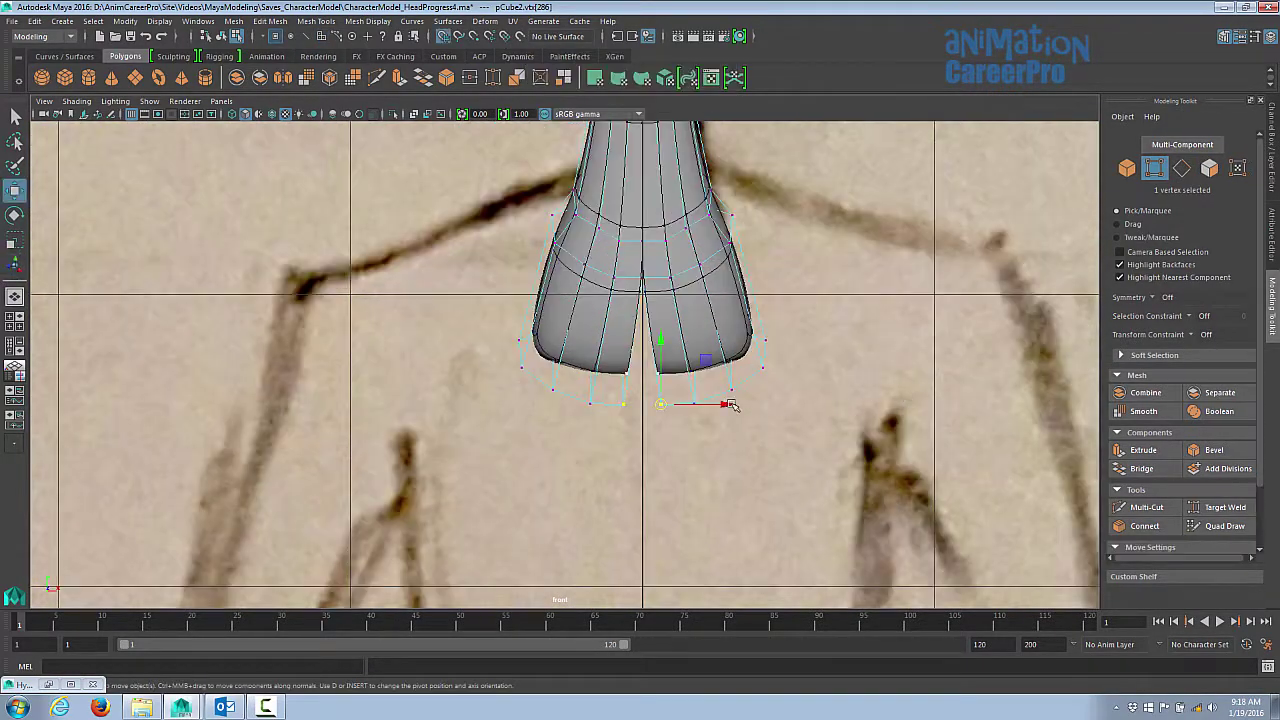
pyautogui.press('space')
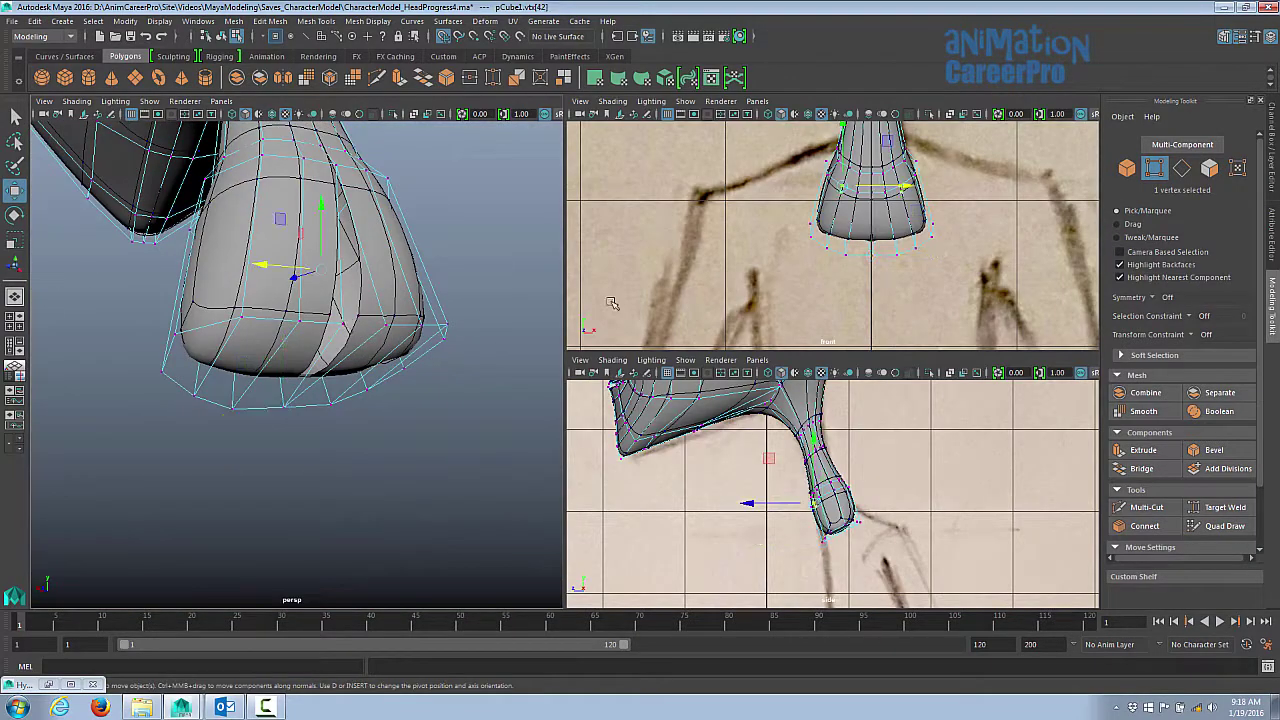
# - Extrude the bottom faces further down in two sections, shaping the upper torso along the back curve of the side sketch
pyautogui.keyDown('alt'); pyautogui.moveTo(400, 300); pyautogui.dragTo(441, 283); pyautogui.keyUp('alt')
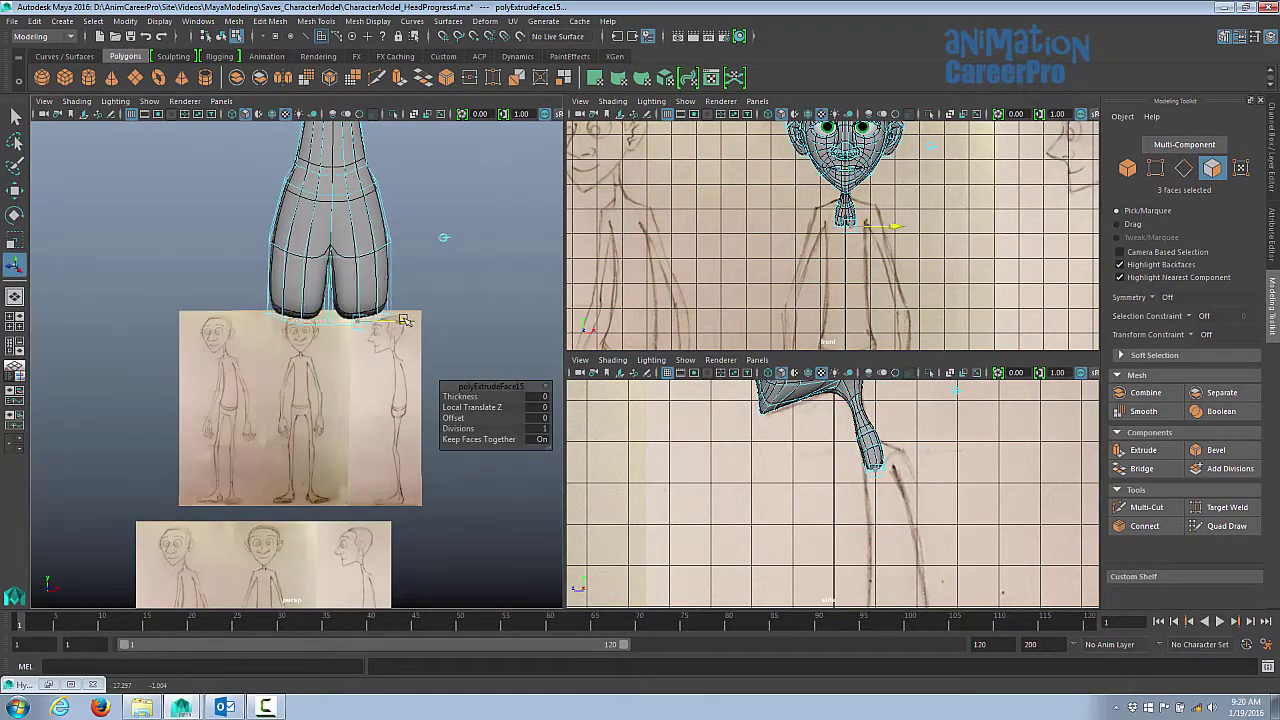
pyautogui.moveTo(392, 320)
pyautogui.keyDown('alt'); pyautogui.mouseDown()
pyautogui.moveTo(343, 310)
pyautogui.moveTo(390, 316)
pyautogui.mouseUp(); pyautogui.keyUp('alt')
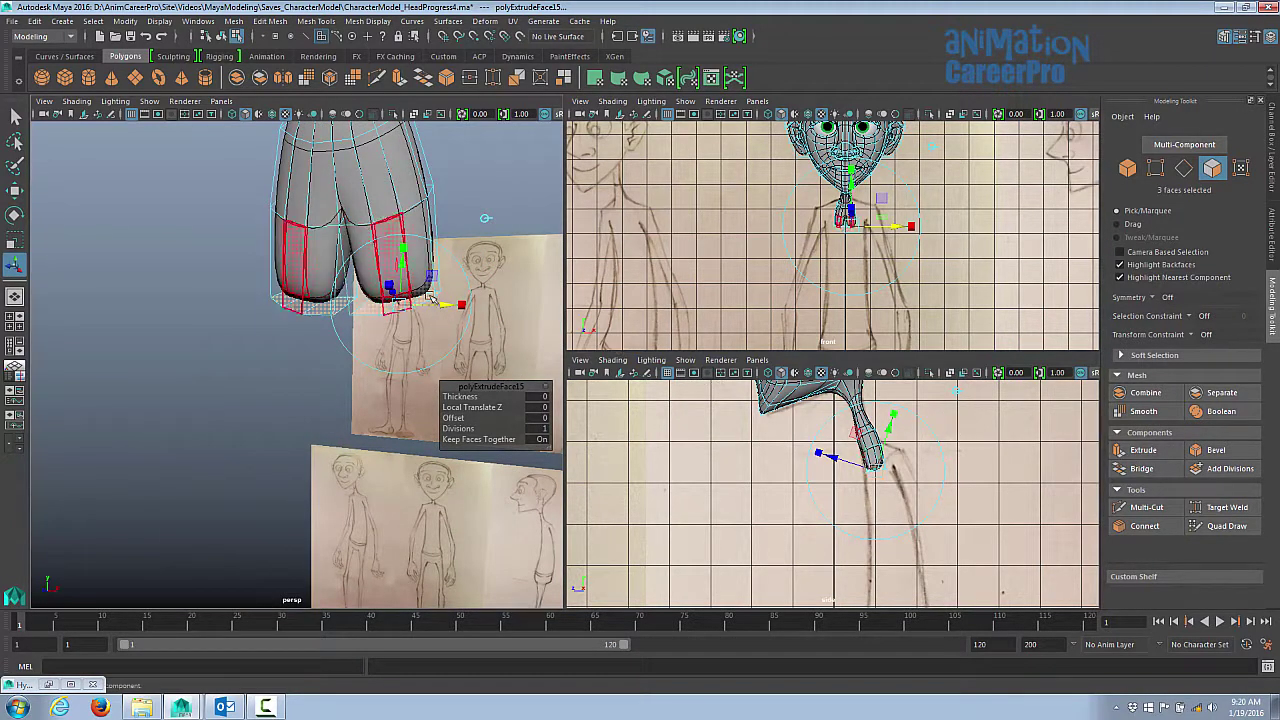
pyautogui.keyDown('alt'); pyautogui.moveTo(545, 322); pyautogui.dragTo(400, 300); pyautogui.keyUp('alt')
pyautogui.hotkey('ctrl', 'e')
pyautogui.moveTo(335, 258); pyautogui.dragTo(390, 318)
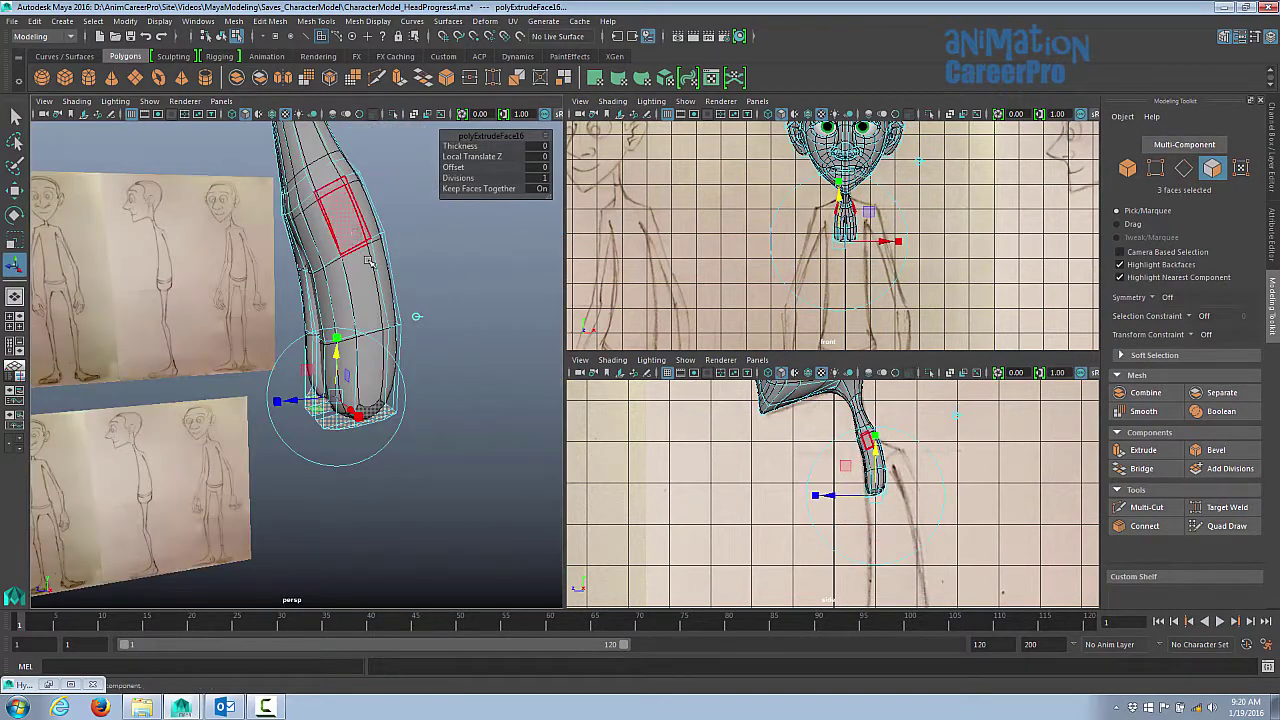
pyautogui.keyDown('alt'); pyautogui.moveTo(380, 370); pyautogui.dragTo(305, 345); pyautogui.keyUp('alt')
pyautogui.moveTo(935, 532)
pyautogui.keyDown('alt'); pyautogui.mouseDown(button='middle')
pyautogui.moveTo(951, 466)
pyautogui.moveTo(877, 491)
pyautogui.moveTo(833, 565)
pyautogui.mouseUp(button='middle'); pyautogui.keyUp('alt')
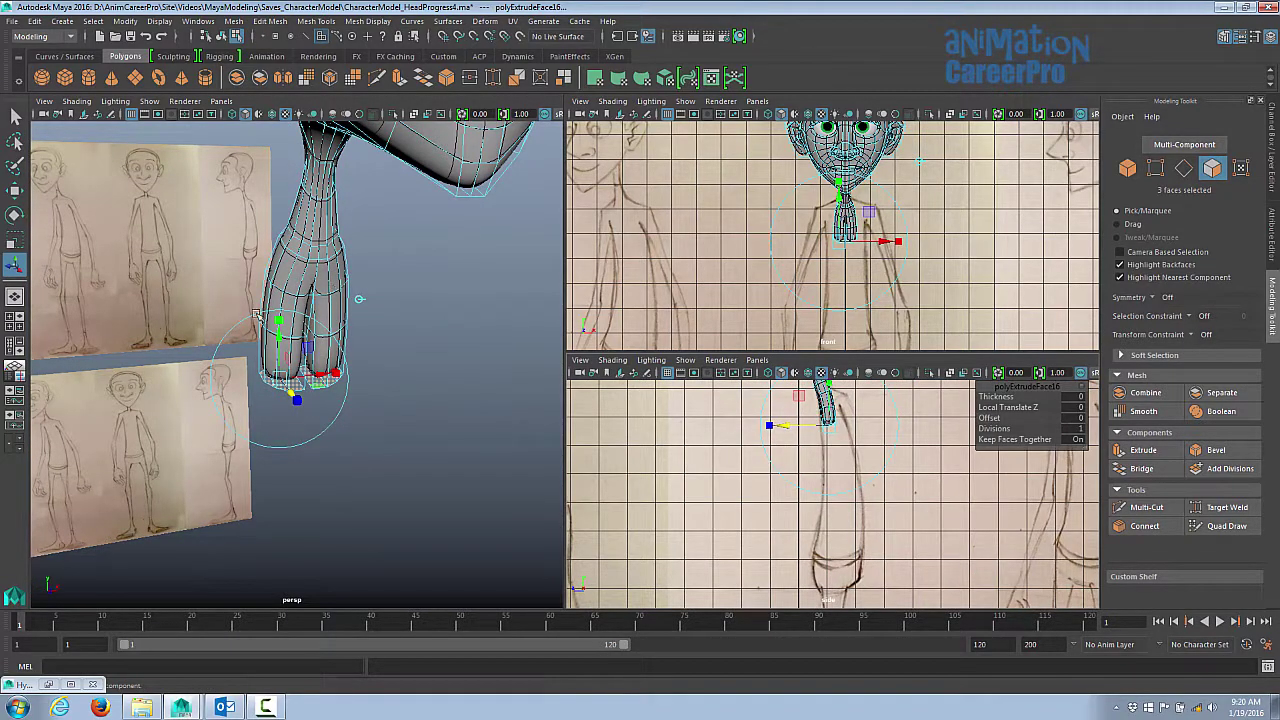
# - Extrude the bottom faces section by section down the torso to the sketched waistline, following the side reference
pyautogui.hotkey('ctrl', 'e')
pyautogui.keyDown('alt'); pyautogui.moveTo(440, 330); pyautogui.dragTo(333, 385); pyautogui.keyUp('alt')
pyautogui.keyDown('alt'); pyautogui.moveTo(420, 350); pyautogui.dragTo(272, 347); pyautogui.keyUp('alt')
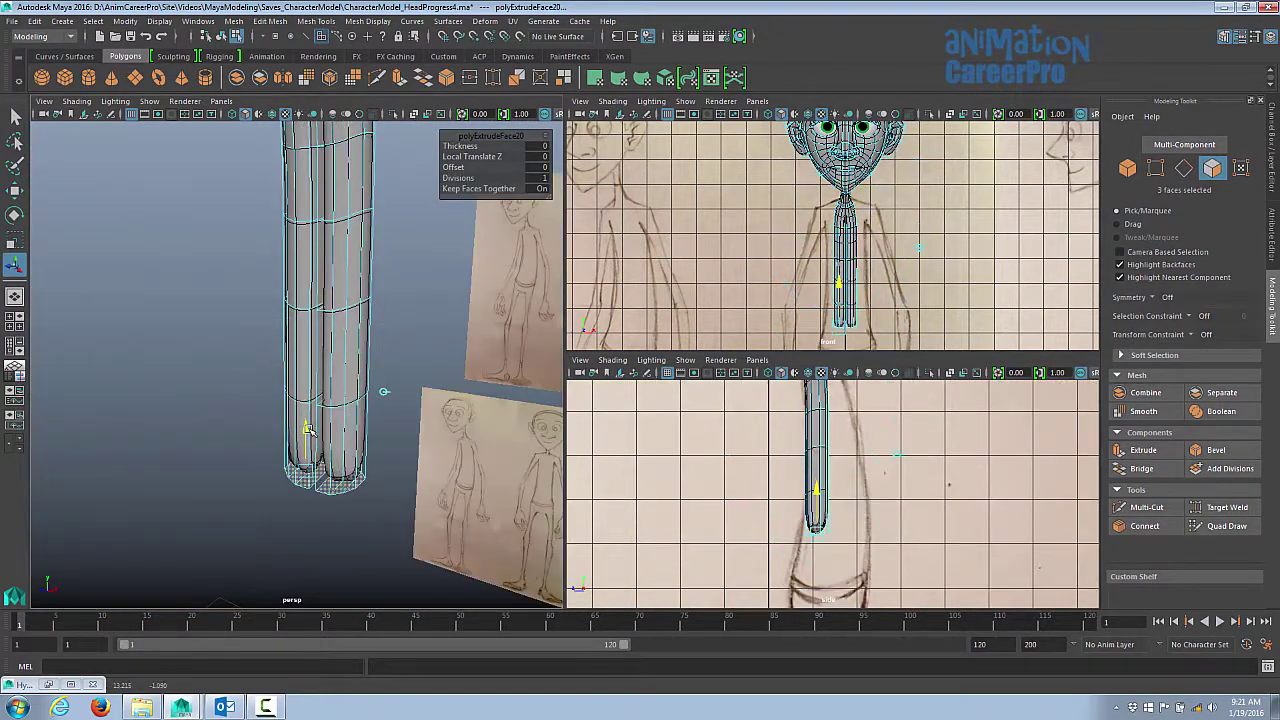
pyautogui.moveTo(817, 500); pyautogui.dragTo(773, 578)
pyautogui.hotkey('ctrl', 'e')
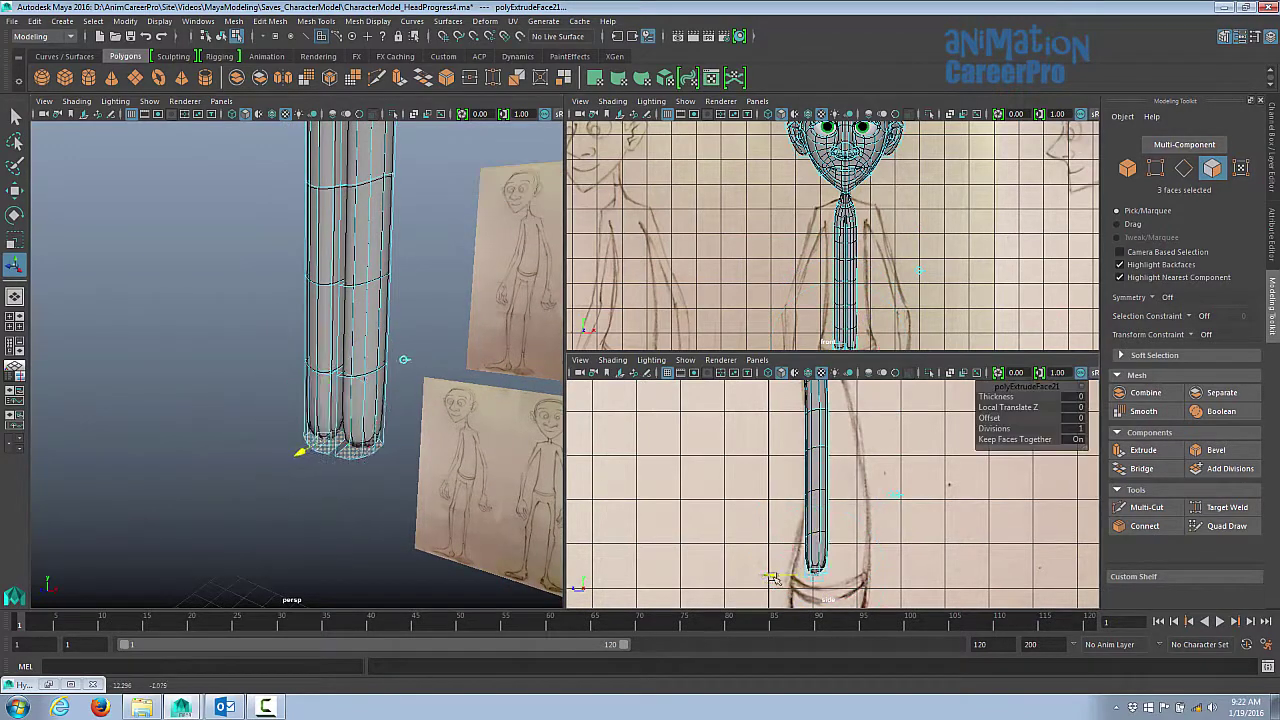
pyautogui.keyDown('alt'); pyautogui.moveTo(420, 360); pyautogui.dragTo(378, 360); pyautogui.keyUp('alt')
pyautogui.hotkey('ctrl', 'e')
# - Delete the inner faces along the seam between the two torso halves
pyautogui.keyDown('alt'); pyautogui.moveTo(305, 425); pyautogui.dragTo(410, 405); pyautogui.keyUp('alt')
pyautogui.scroll(5, 330, 420)
pyautogui.moveTo(368, 192); pyautogui.dragTo(320, 258)
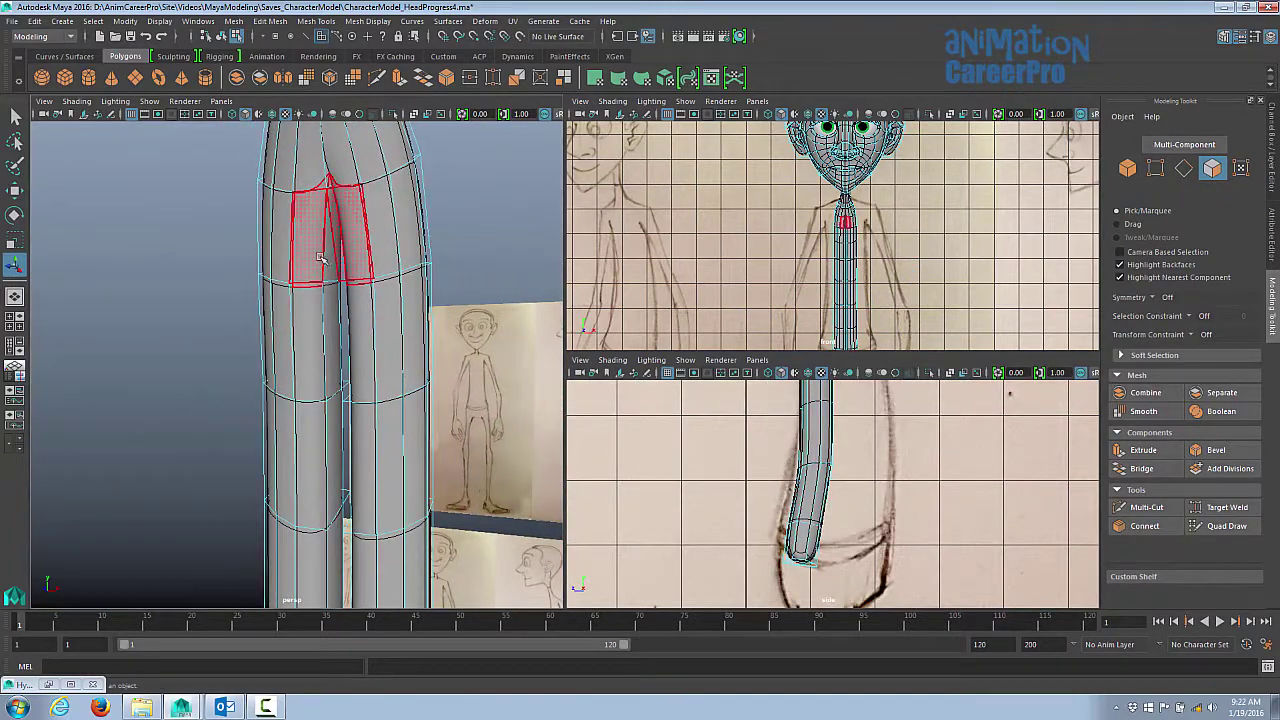
pyautogui.keyDown('alt'); pyautogui.moveTo(335, 418); pyautogui.dragTo(363, 298); pyautogui.keyUp('alt')
pyautogui.keyDown('shift'); pyautogui.click(363, 298); pyautogui.keyUp('shift')
pyautogui.scroll(-4, 407, 376)
pyautogui.keyDown('alt'); pyautogui.moveTo(407, 376); pyautogui.dragTo(440, 300); pyautogui.keyUp('alt')
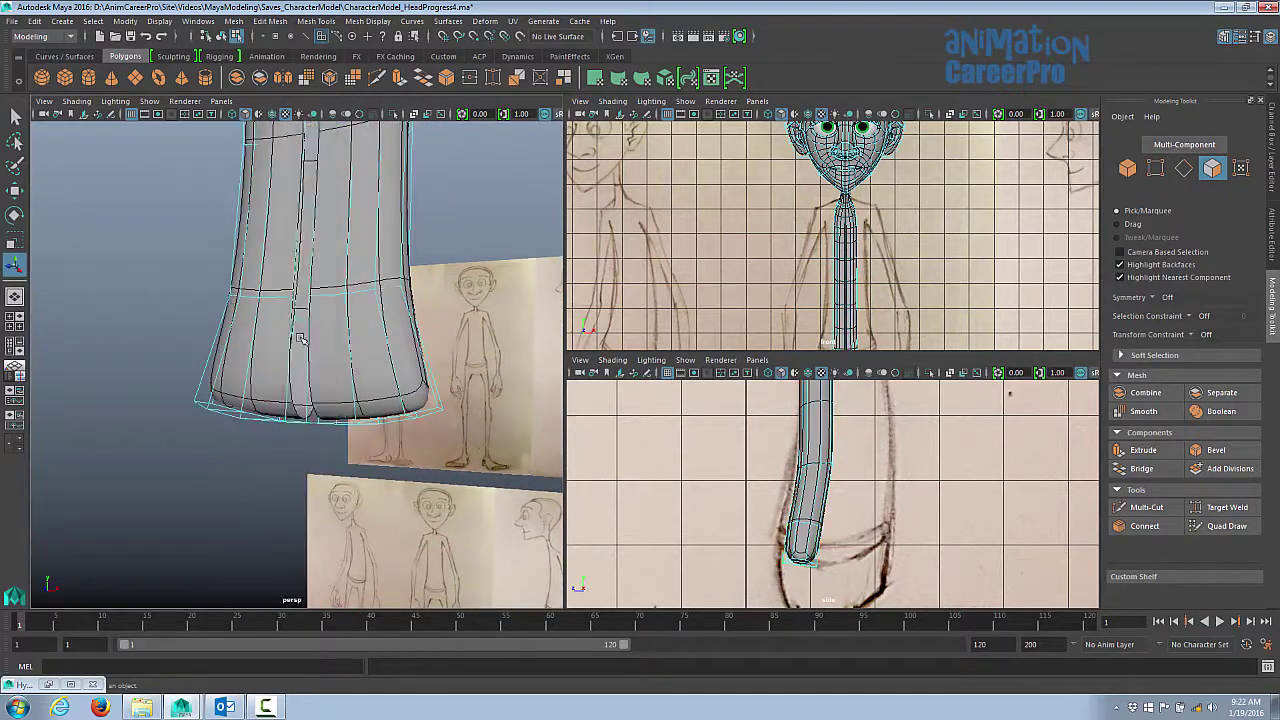
pyautogui.click(466, 252)
# - Snap the front seam vertices along the length of the torso to the centre line to close the gap
pyautogui.press('space')
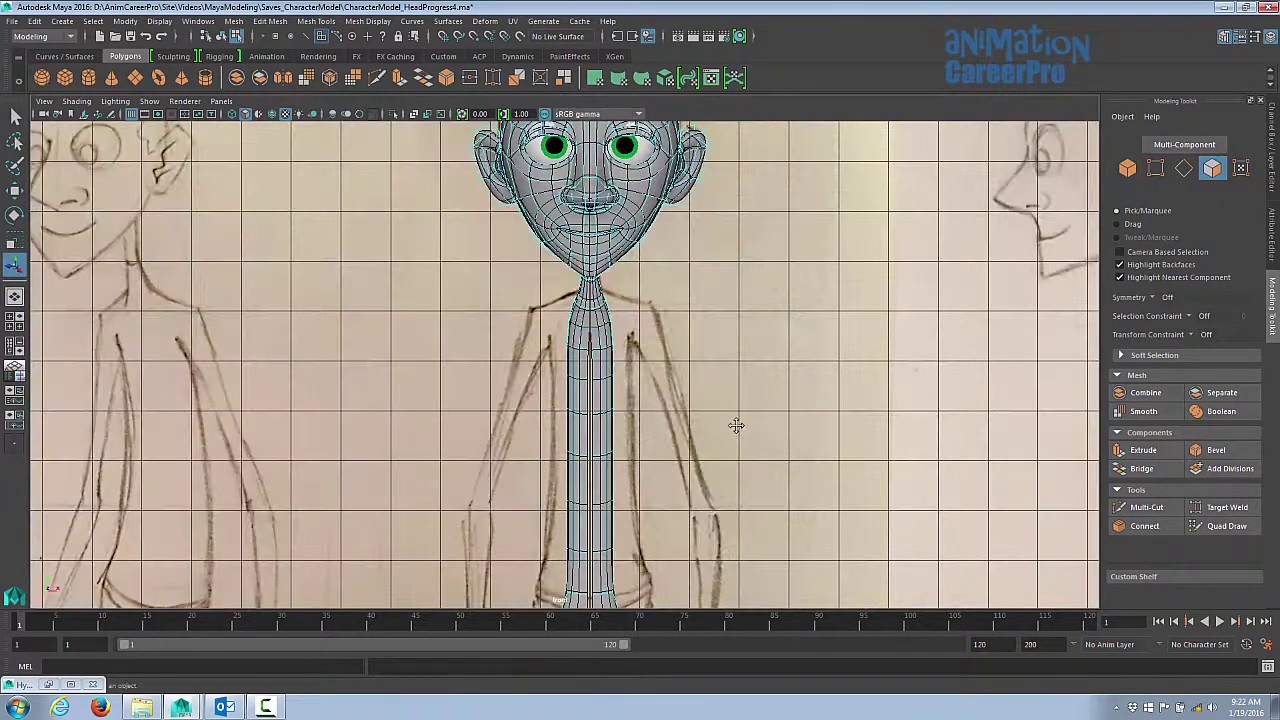
pyautogui.scroll(3, 737, 423)
pyautogui.scroll(2, 800, 274)
pyautogui.press('F9')
pyautogui.moveTo(588, 412); pyautogui.dragTo(614, 442)
pyautogui.press('w')
pyautogui.scroll(-2, 670, 435)
pyautogui.click(614, 214)
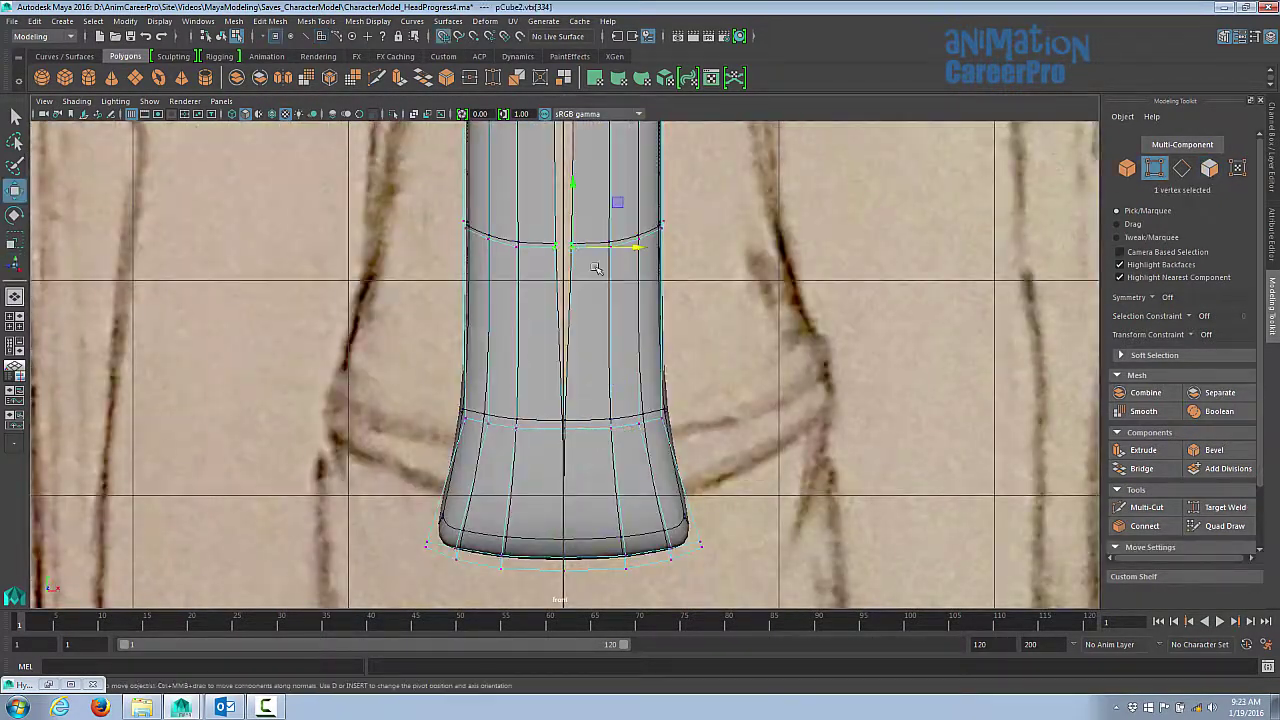
pyautogui.keyDown('alt'); pyautogui.moveTo(700, 120); pyautogui.dragTo(690, 405, button='middle'); pyautogui.keyUp('alt')
pyautogui.click(689, 401)
pyautogui.click(633, 273)
pyautogui.press('space')
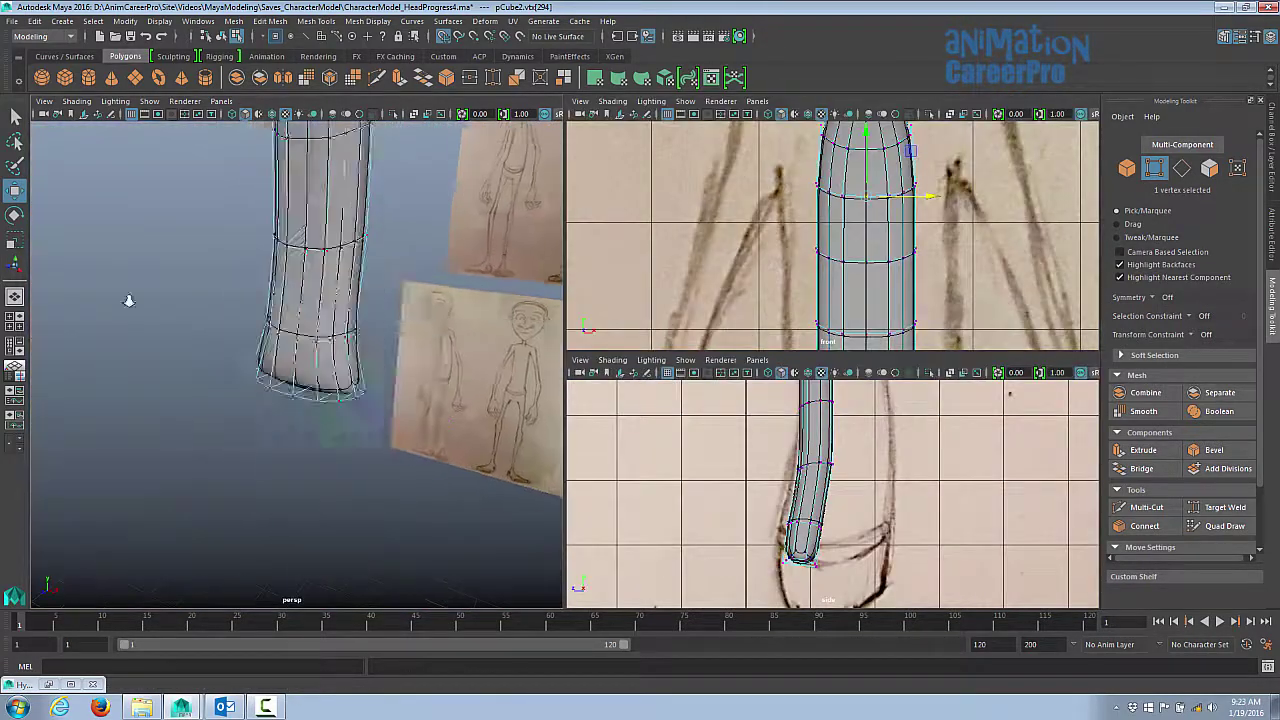
# - Snap the remaining open seam vertices on the torso's back to the centre line in the wireframe front view
pyautogui.keyDown('alt'); pyautogui.moveTo(129, 294); pyautogui.dragTo(349, 330); pyautogui.keyUp('alt')
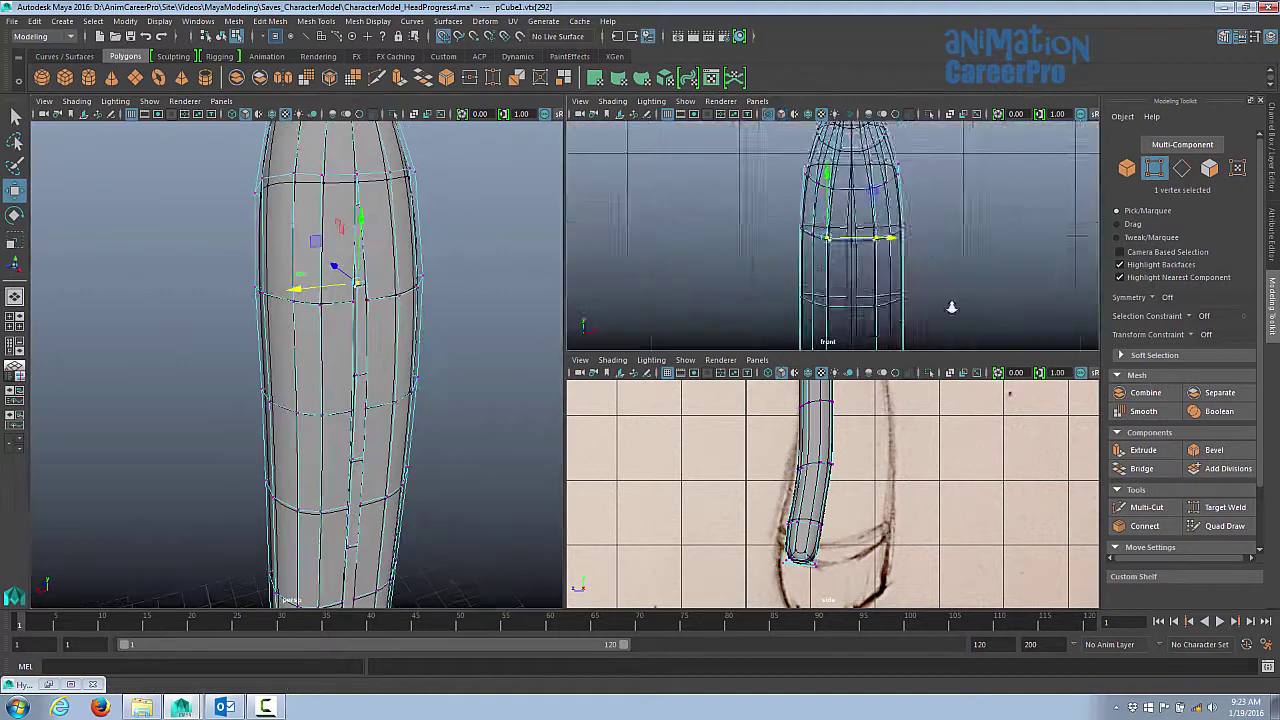
pyautogui.scroll(2, 935, 260)
pyautogui.click(857, 214)
pyautogui.click(849, 277)
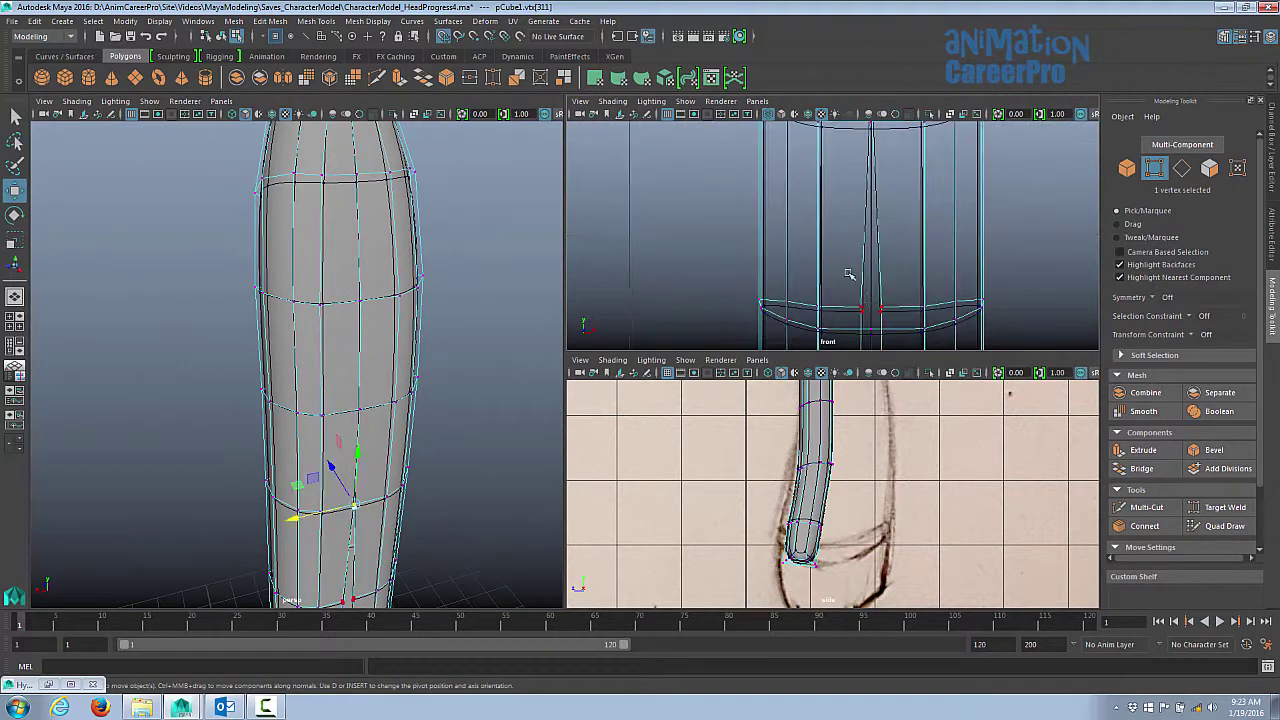
pyautogui.keyDown('alt'); pyautogui.moveTo(849, 277); pyautogui.dragTo(880, 270, button='middle'); pyautogui.keyUp('alt')
pyautogui.click(911, 166)
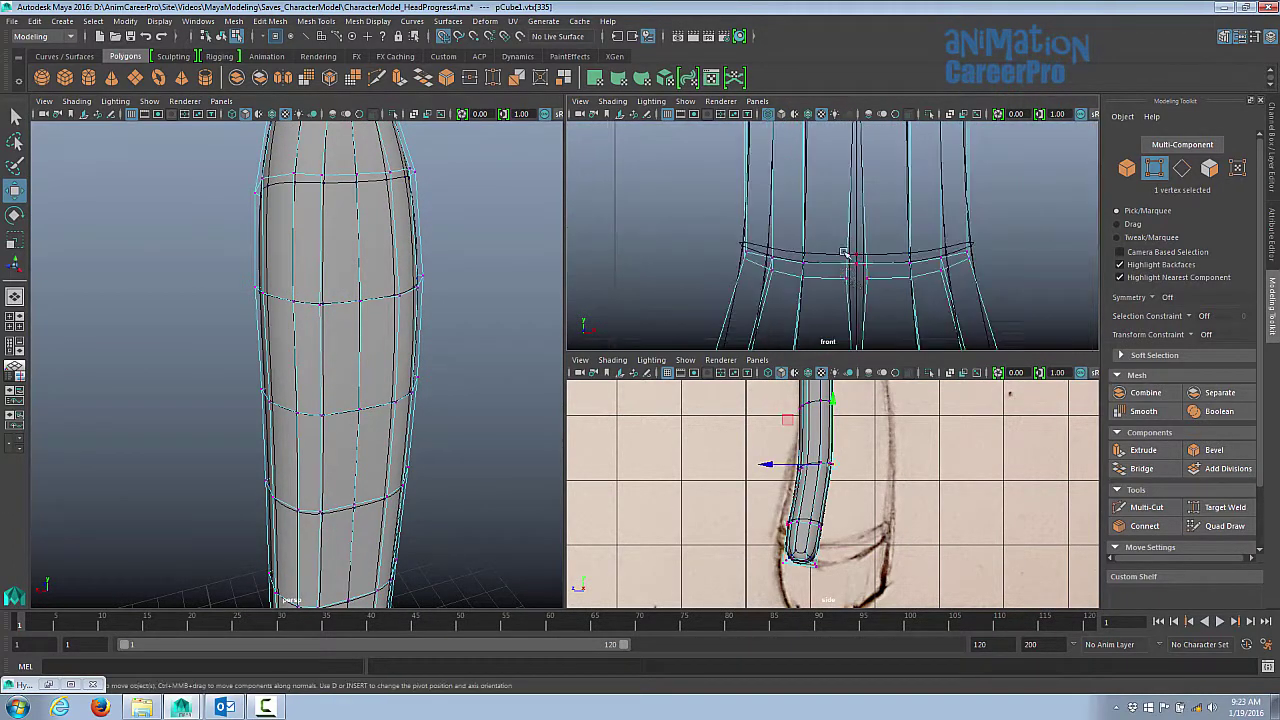
pyautogui.click(852, 270)
# - Examine the extruded torso from several angles and compare its profile with the side reference sketch
pyautogui.scroll(-2, 850, 260)
pyautogui.scroll(-4, 370, 346)
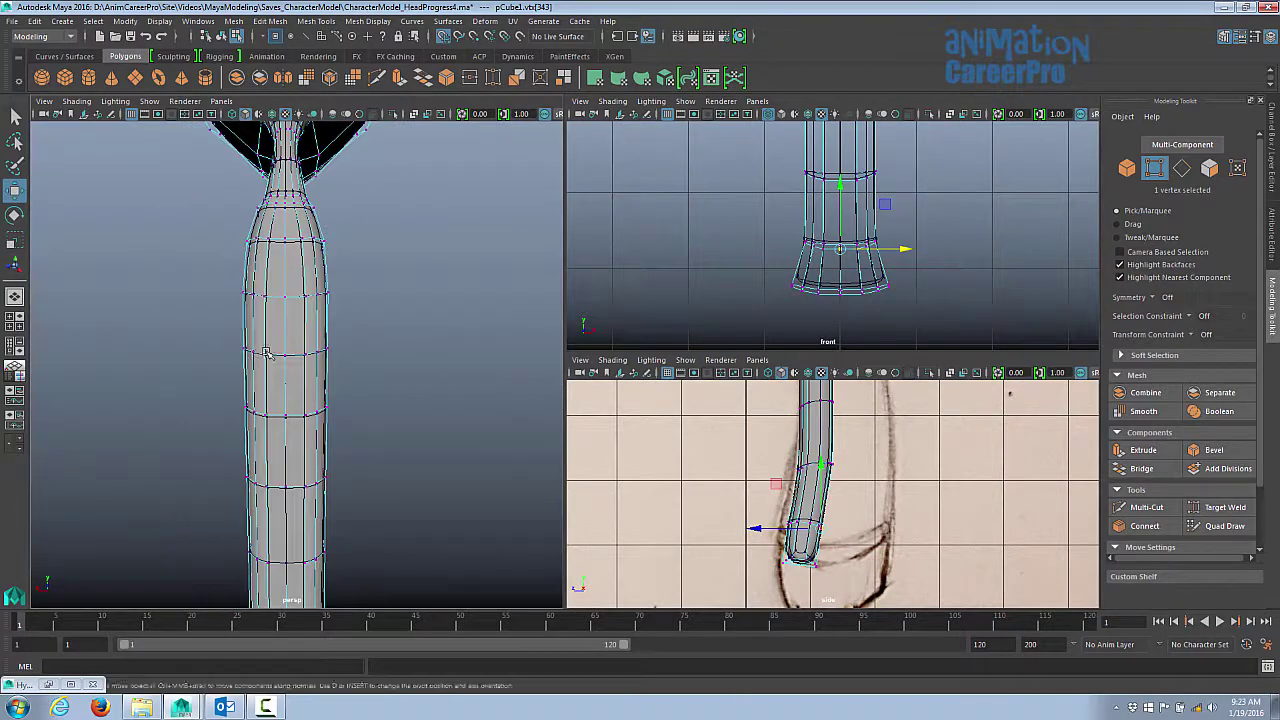
pyautogui.moveTo(370, 346)
pyautogui.keyDown('alt'); pyautogui.mouseDown()
pyautogui.moveTo(460, 326)
pyautogui.moveTo(395, 312)
pyautogui.moveTo(372, 370)
pyautogui.moveTo(432, 375)
pyautogui.moveTo(430, 296)
pyautogui.moveTo(400, 302)
pyautogui.moveTo(320, 251)
pyautogui.moveTo(345, 276)
pyautogui.mouseUp(); pyautogui.keyUp('alt')
pyautogui.scroll(-4, 813, 447)
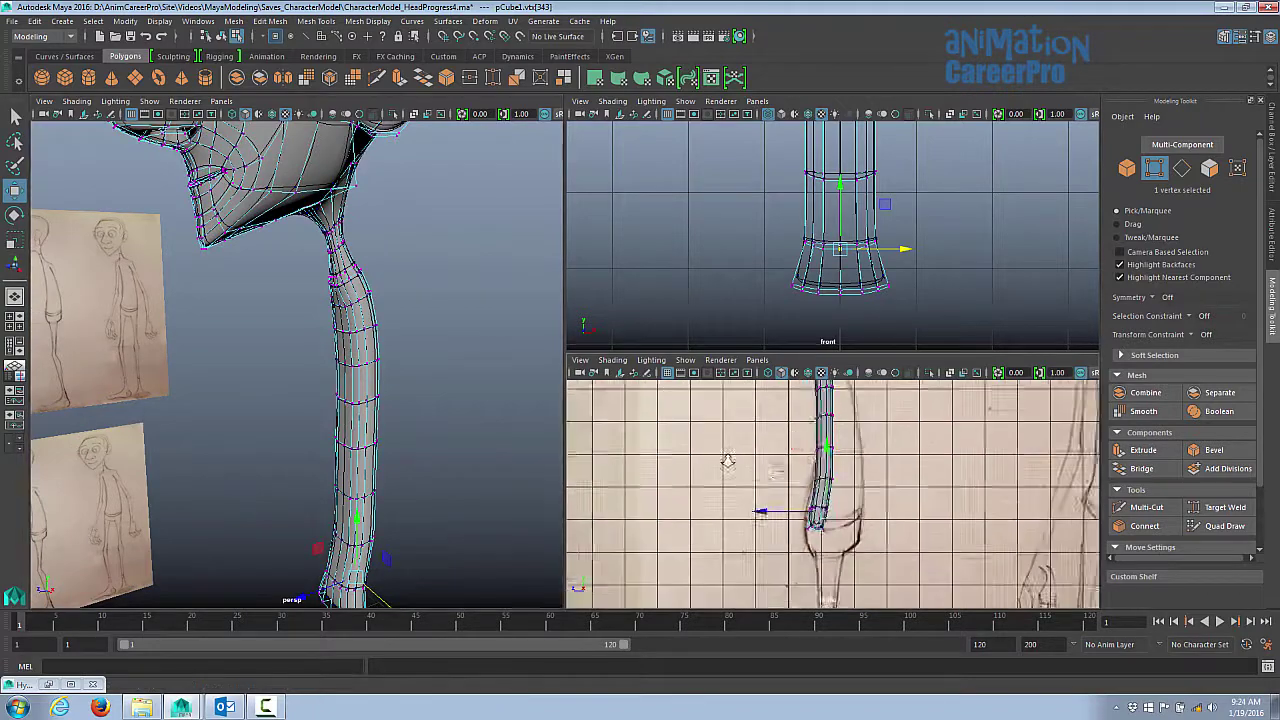
pyautogui.scroll(-2, 900, 483)
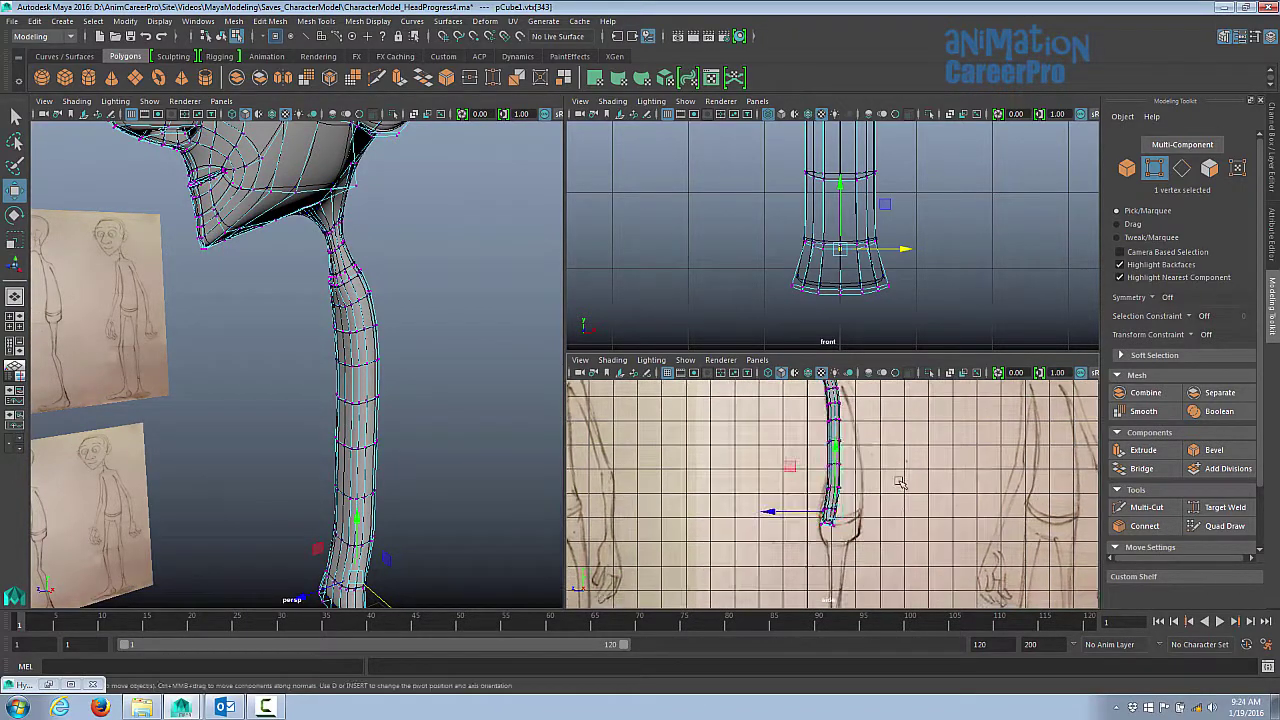
pyautogui.scroll(3, 862, 530)
pyautogui.scroll(-3, 870, 480)
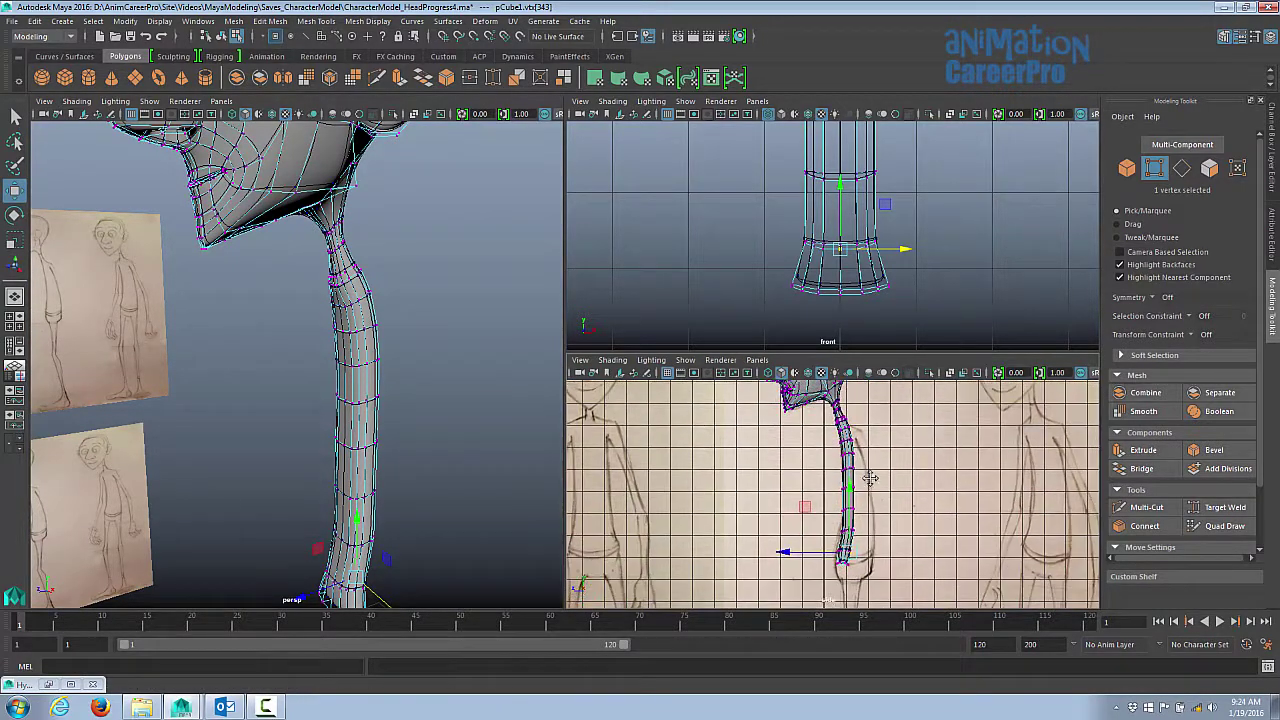
pyautogui.keyDown('alt'); pyautogui.moveTo(413, 375); pyautogui.dragTo(441, 348); pyautogui.keyUp('alt')
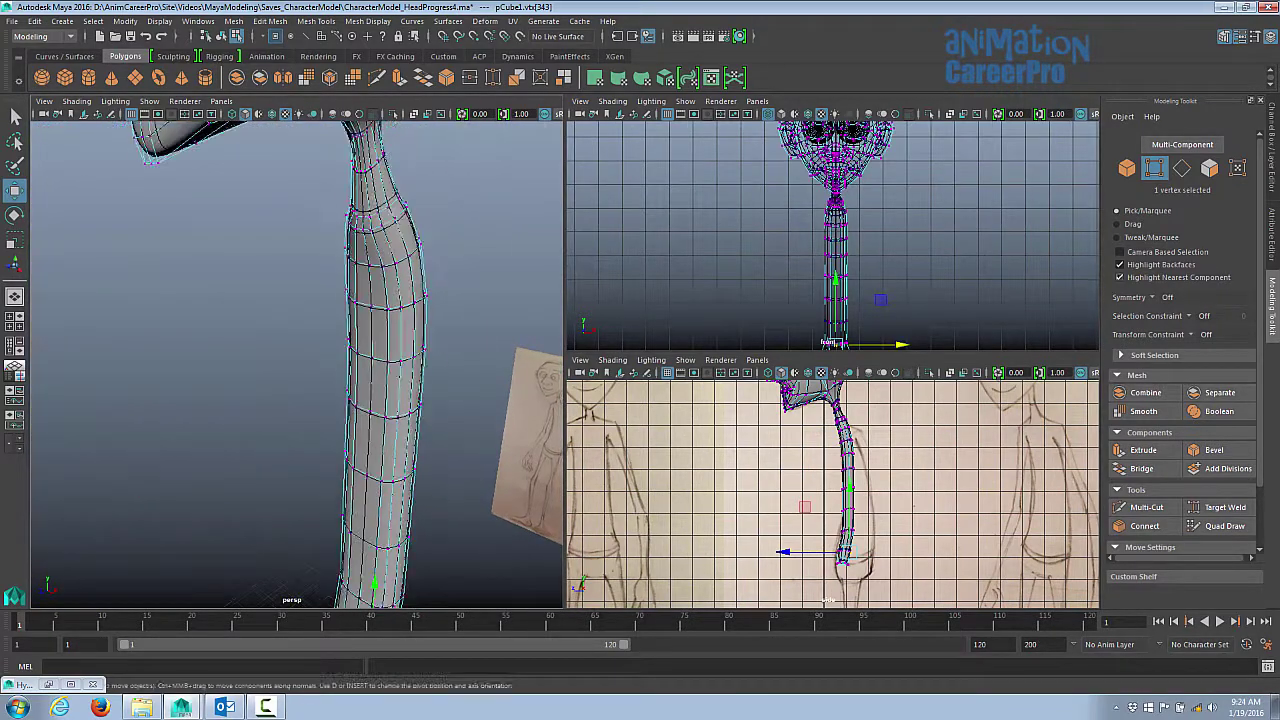
# - Turn on Soft Selection and pull an edge on the front of the upper torso forward
pyautogui.click(1121, 356)
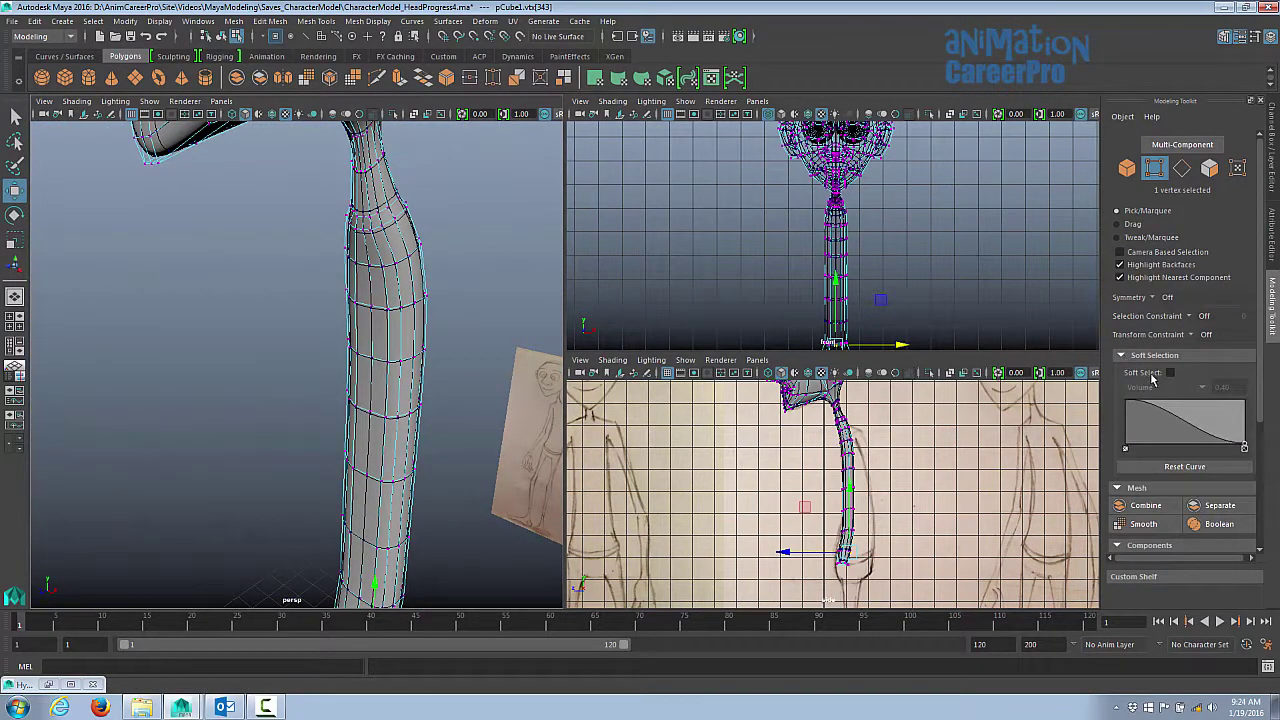
pyautogui.click(1170, 373)
pyautogui.press('F10')
pyautogui.click(374, 330)
pyautogui.press('w')
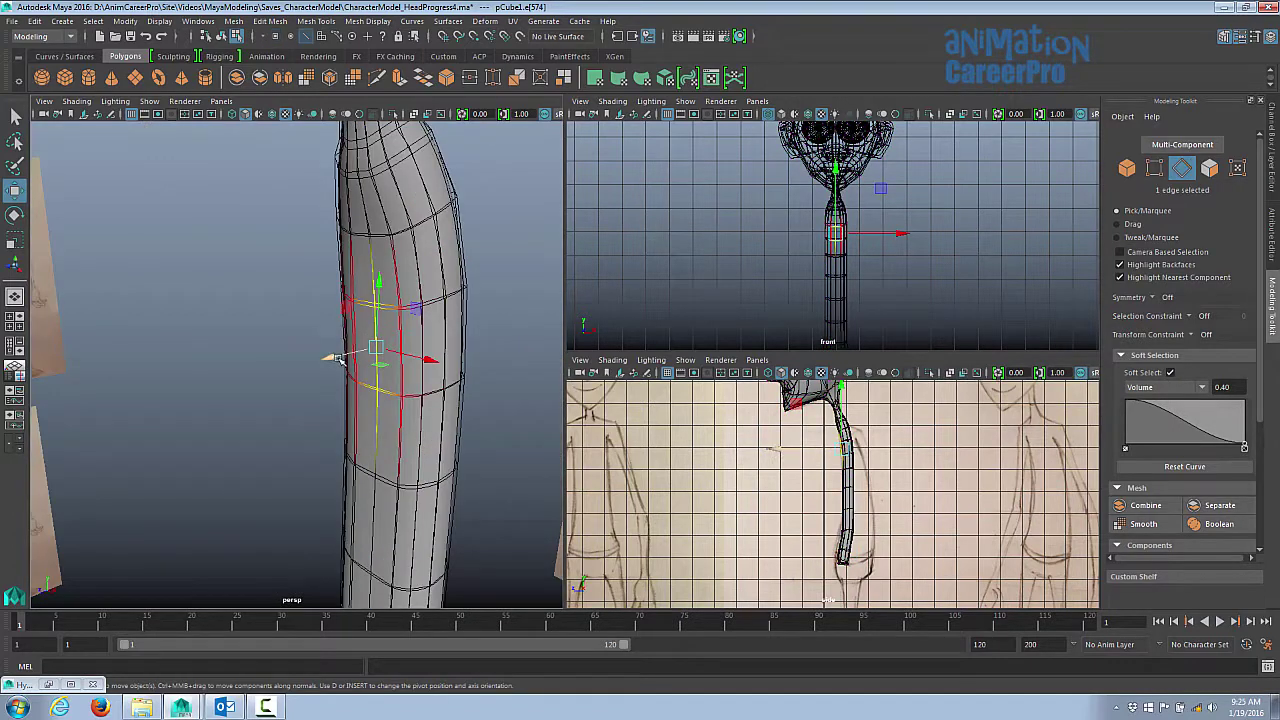
pyautogui.moveTo(330, 358)
pyautogui.mouseDown()
pyautogui.moveTo(430, 257)
pyautogui.moveTo(322, 298)
pyautogui.moveTo(330, 325)
pyautogui.mouseUp()
# - Adjust individual faces on the front of the upper torso with soft selection to follow the side sketch
pyautogui.press('F11')
pyautogui.click(345, 327)
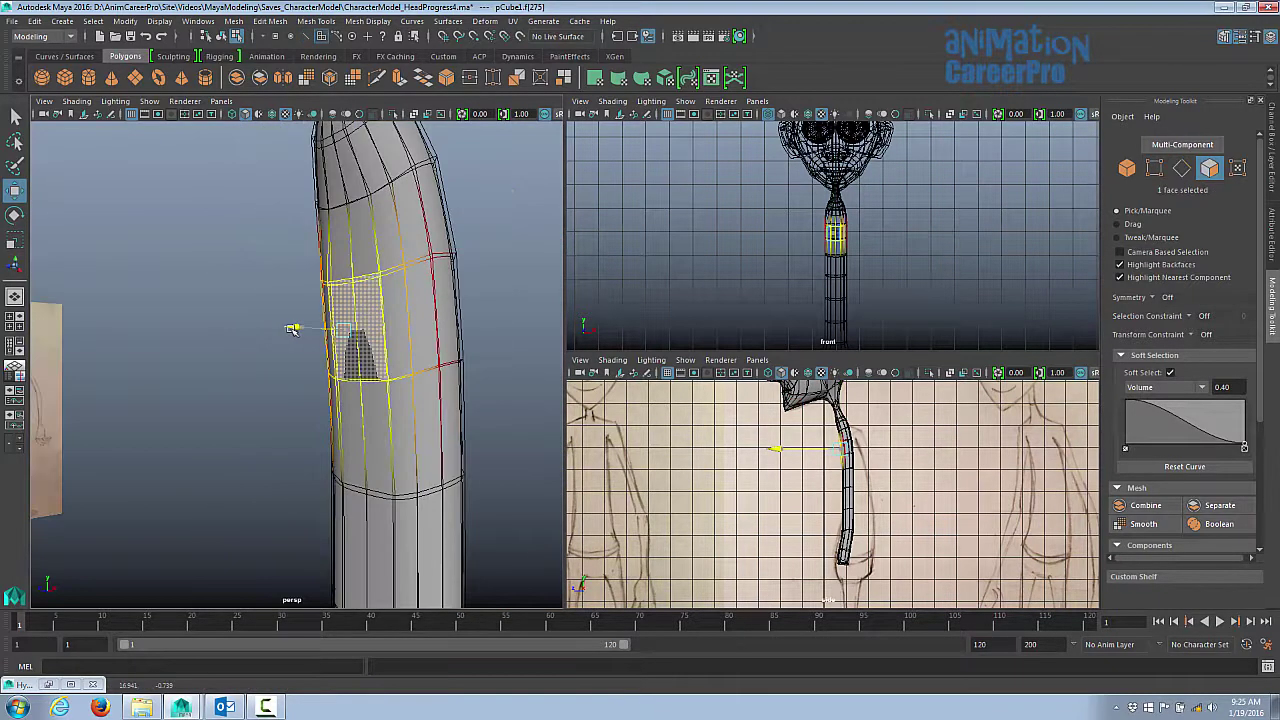
pyautogui.keyDown('alt'); pyautogui.moveTo(332, 234); pyautogui.dragTo(345, 200); pyautogui.keyUp('alt')
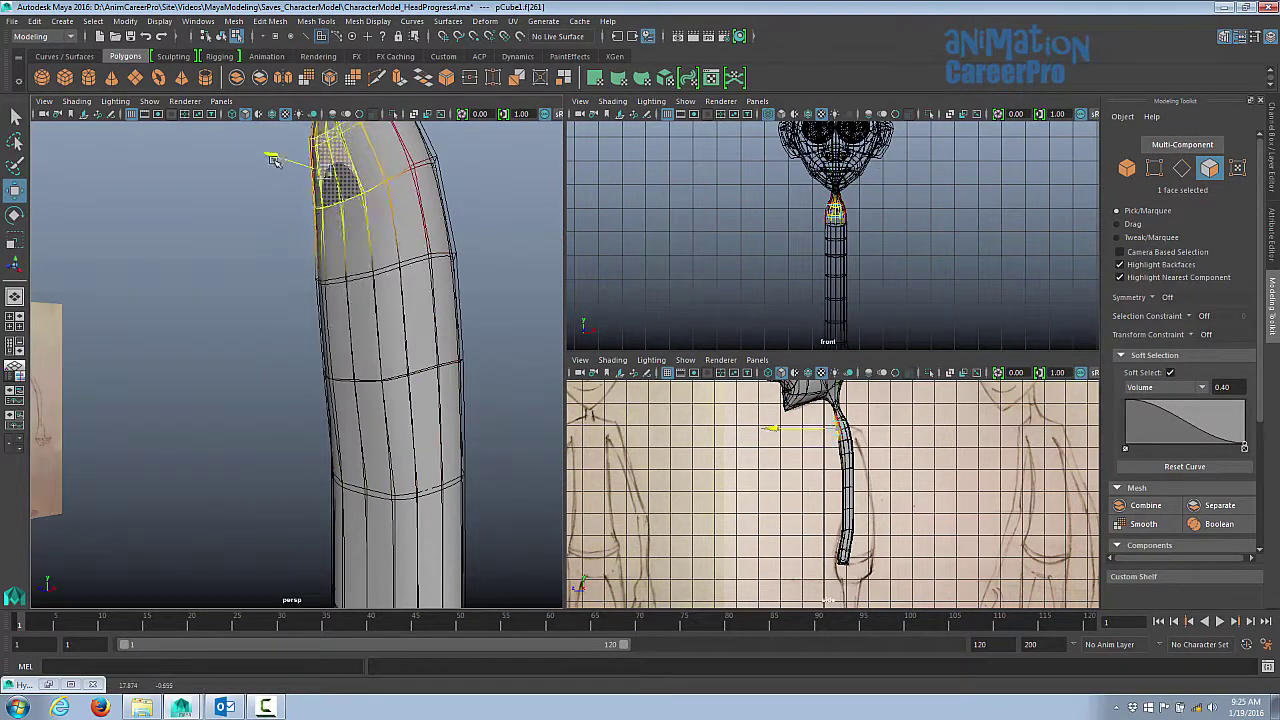
pyautogui.click(355, 228)
pyautogui.scroll(5, 838, 480)
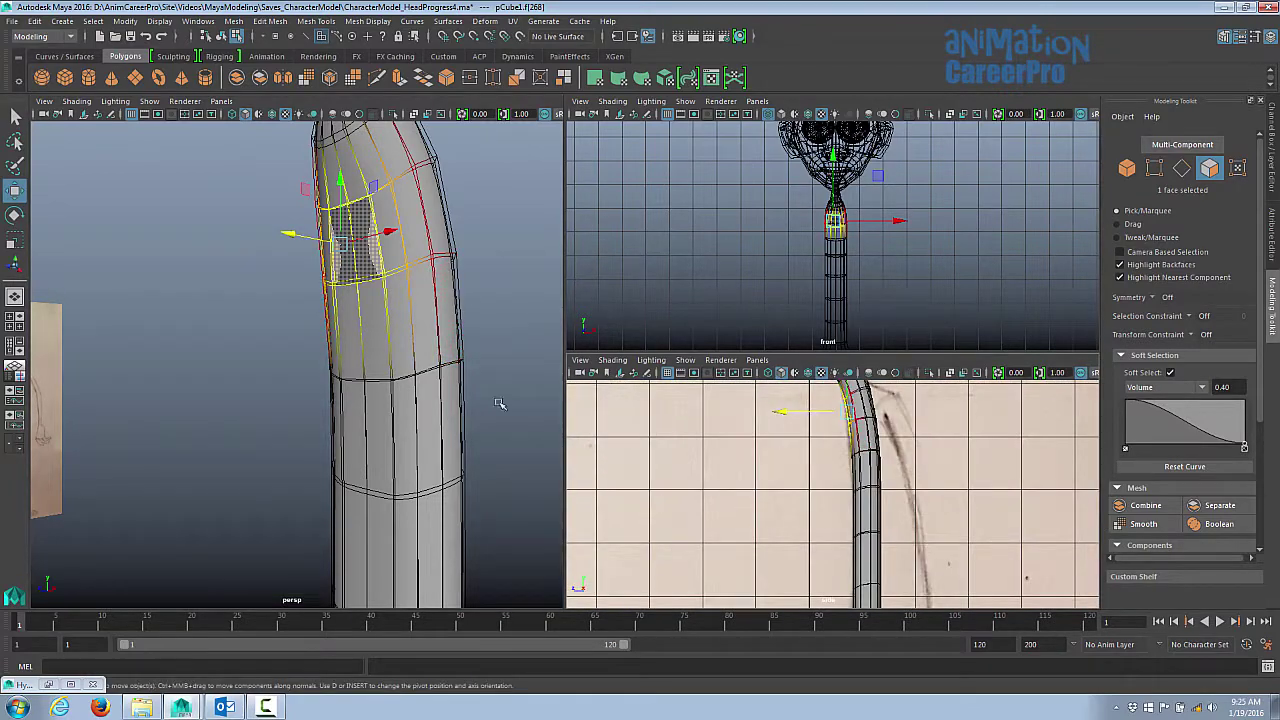
pyautogui.keyDown('alt'); pyautogui.moveTo(503, 403); pyautogui.dragTo(320, 300); pyautogui.keyUp('alt')
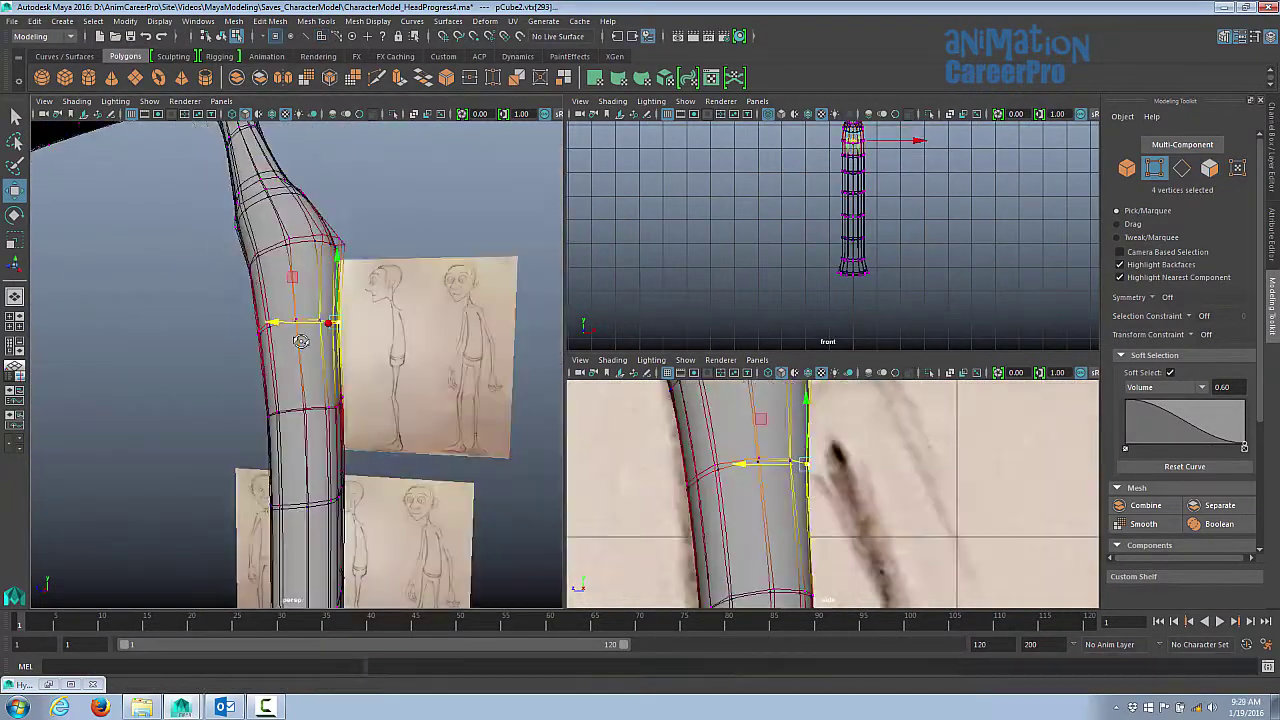
# - Pull the upper-back vertices outward toward the side sketch, using a soft selection falloff of 0.70
pyautogui.keyDown('alt'); pyautogui.moveTo(400, 420); pyautogui.dragTo(300, 420); pyautogui.keyUp('alt')
pyautogui.moveTo(327, 328); pyautogui.dragTo(336, 418)
pyautogui.hotkey('ctrl', 'z')
pyautogui.hotkey('ctrl', 'z')
pyautogui.hotkey('ctrl', 'z')
pyautogui.hotkey('ctrl', 'z')
pyautogui.hotkey('ctrl', 'z')
pyautogui.hotkey('ctrl', 'z')
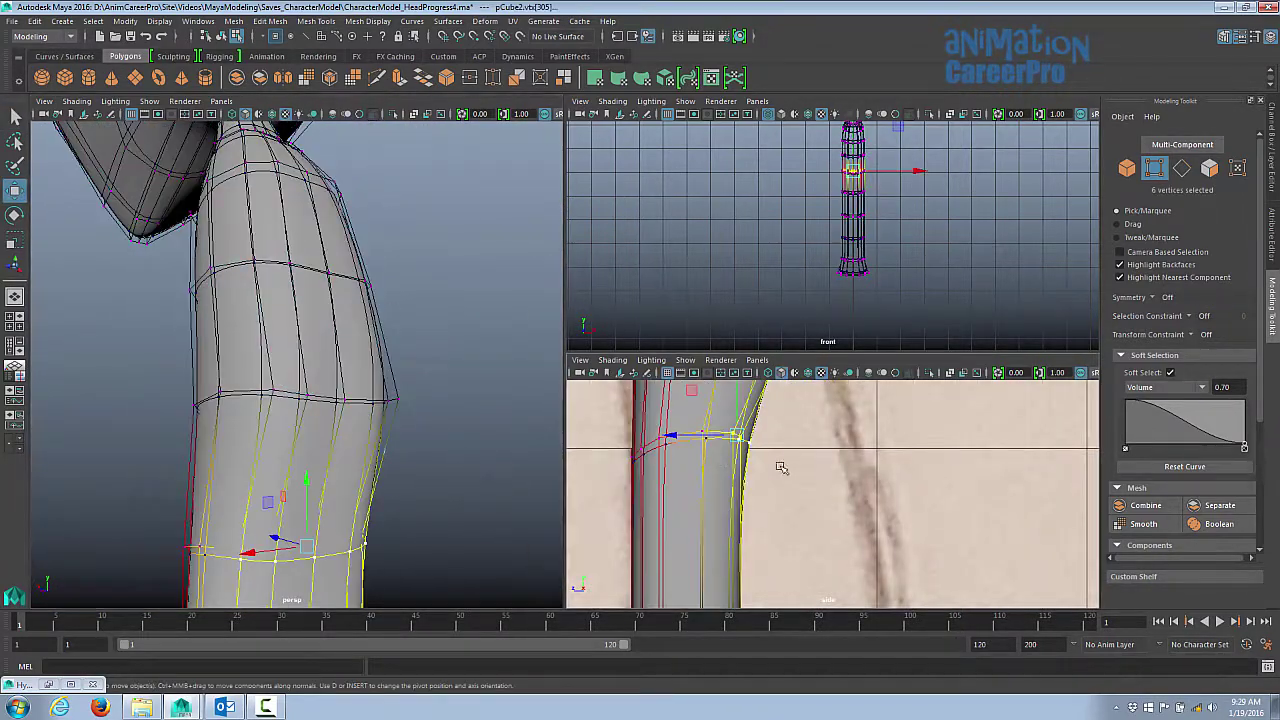
# - Select the four back vertices of the next ring down and pull them out to the sketched back line
pyautogui.hotkey('ctrl', 'z')
pyautogui.hotkey('ctrl', 'z')
pyautogui.hotkey('ctrl', 'z')
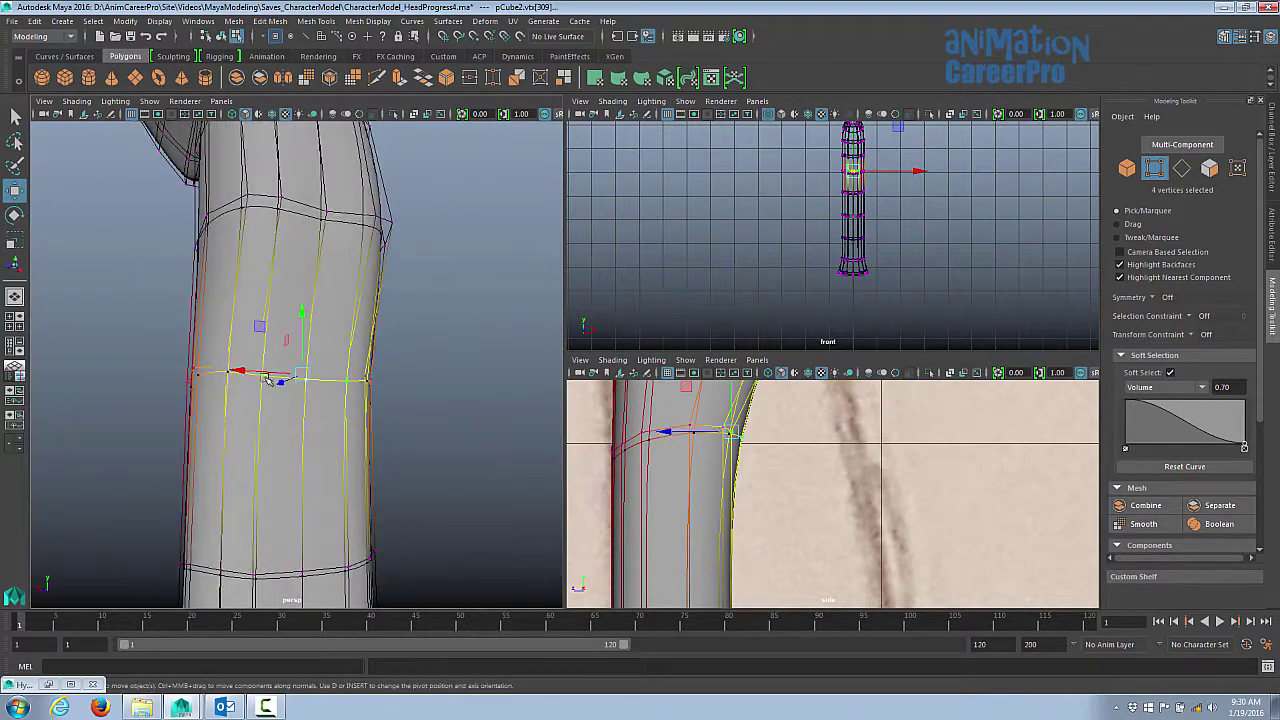
pyautogui.hotkey('ctrl', 'z')
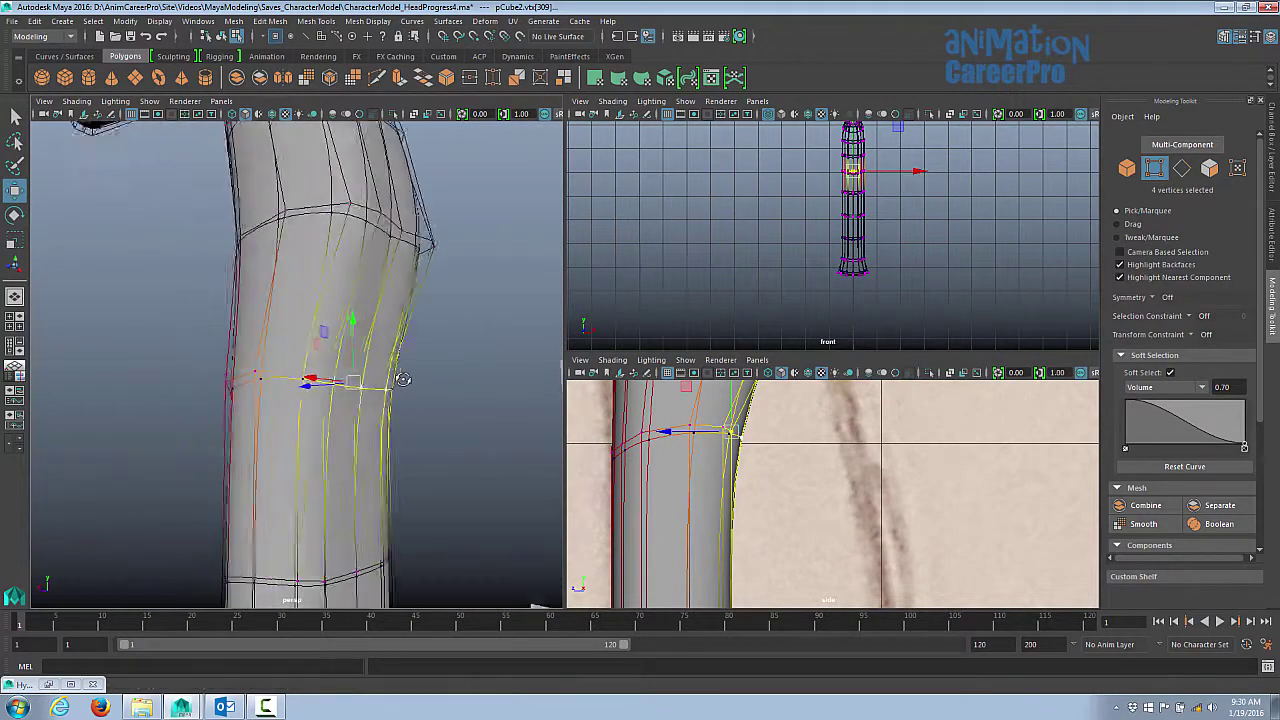
pyautogui.moveTo(668, 432); pyautogui.dragTo(731, 447, button='middle')
pyautogui.hotkey('ctrl', 'z')
pyautogui.hotkey('ctrl', 'z')
pyautogui.hotkey('ctrl', 'z')
pyautogui.hotkey('ctrl', 'z')
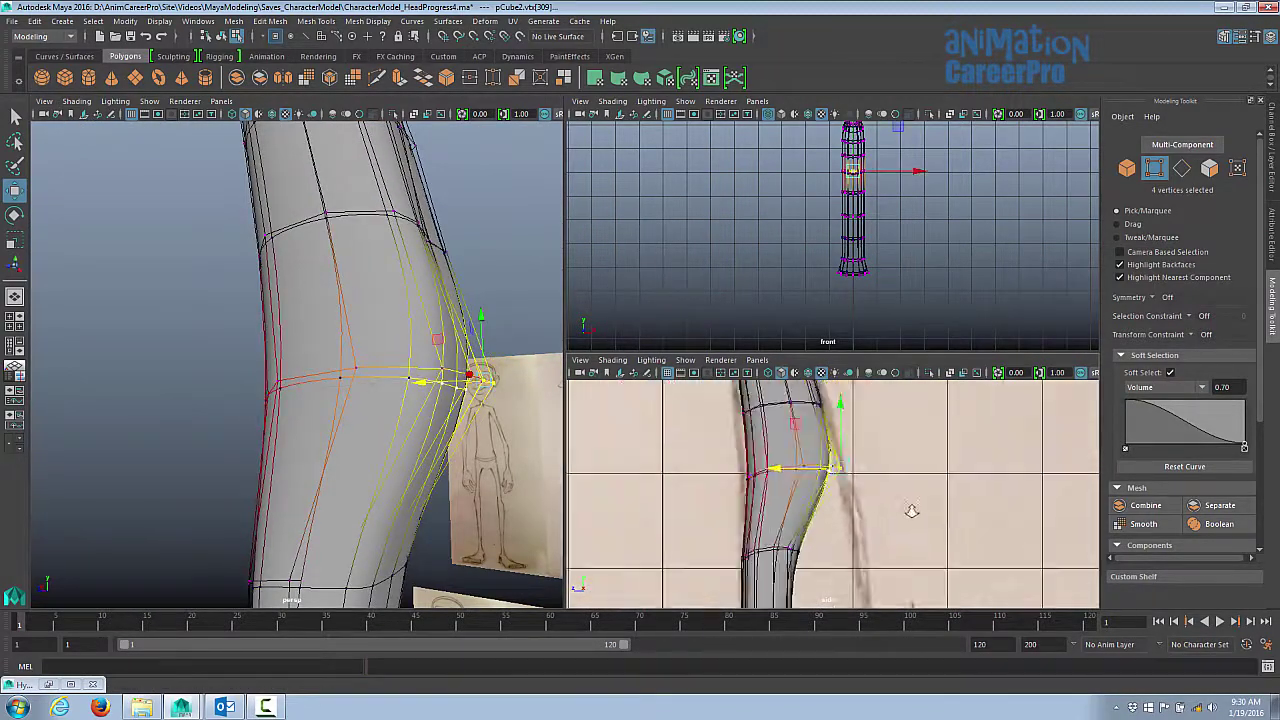
# - Shape the mid and lower torso rings by moving their back and front vertices to the side sketch outline
pyautogui.hotkey('ctrl', 'z')
pyautogui.hotkey('ctrl', 'z')
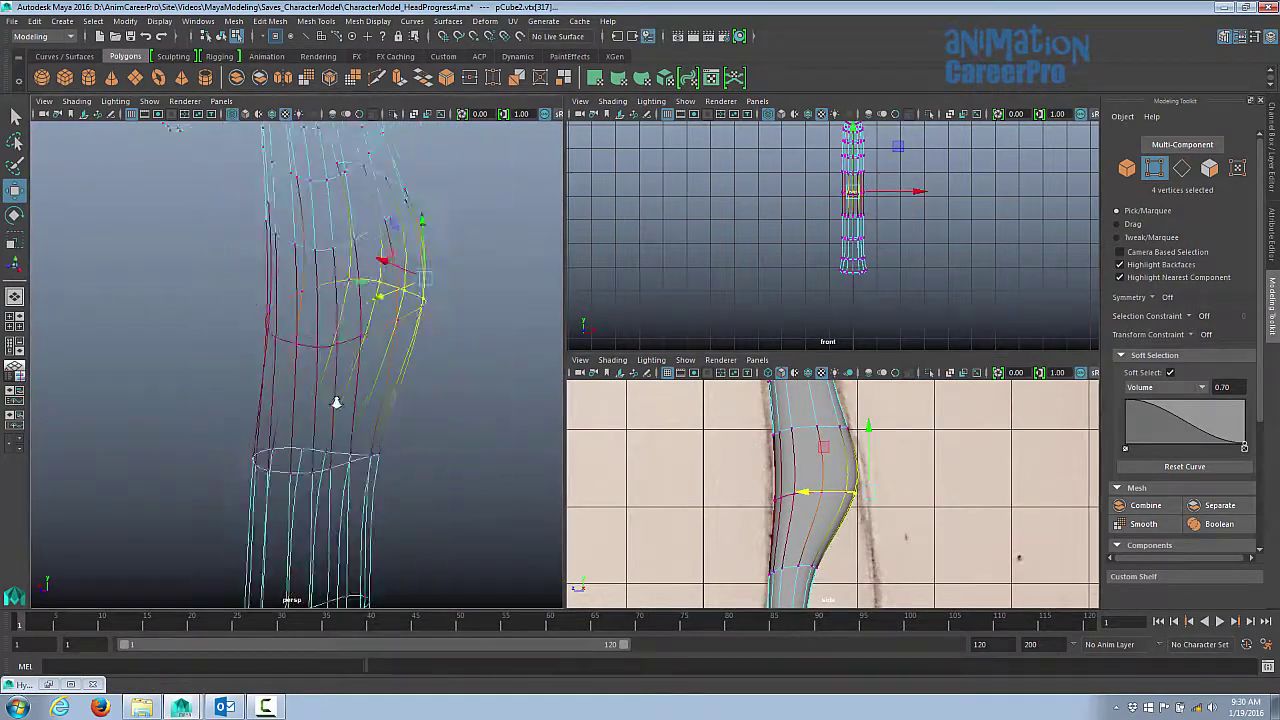
pyautogui.hotkey('ctrl', 'z')
pyautogui.hotkey('ctrl', 'z')
pyautogui.hotkey('ctrl', 'z')
pyautogui.hotkey('ctrl', 'z')
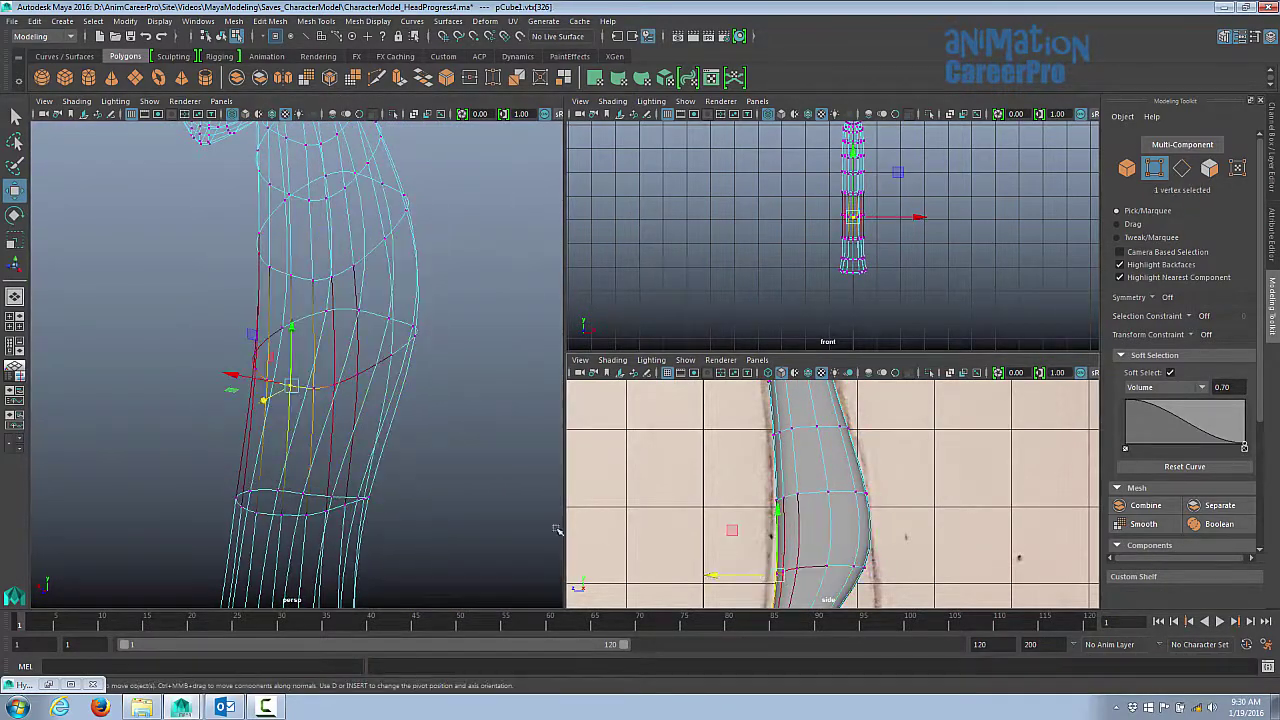
pyautogui.hotkey('ctrl', 'z')
pyautogui.hotkey('ctrl', 'z')
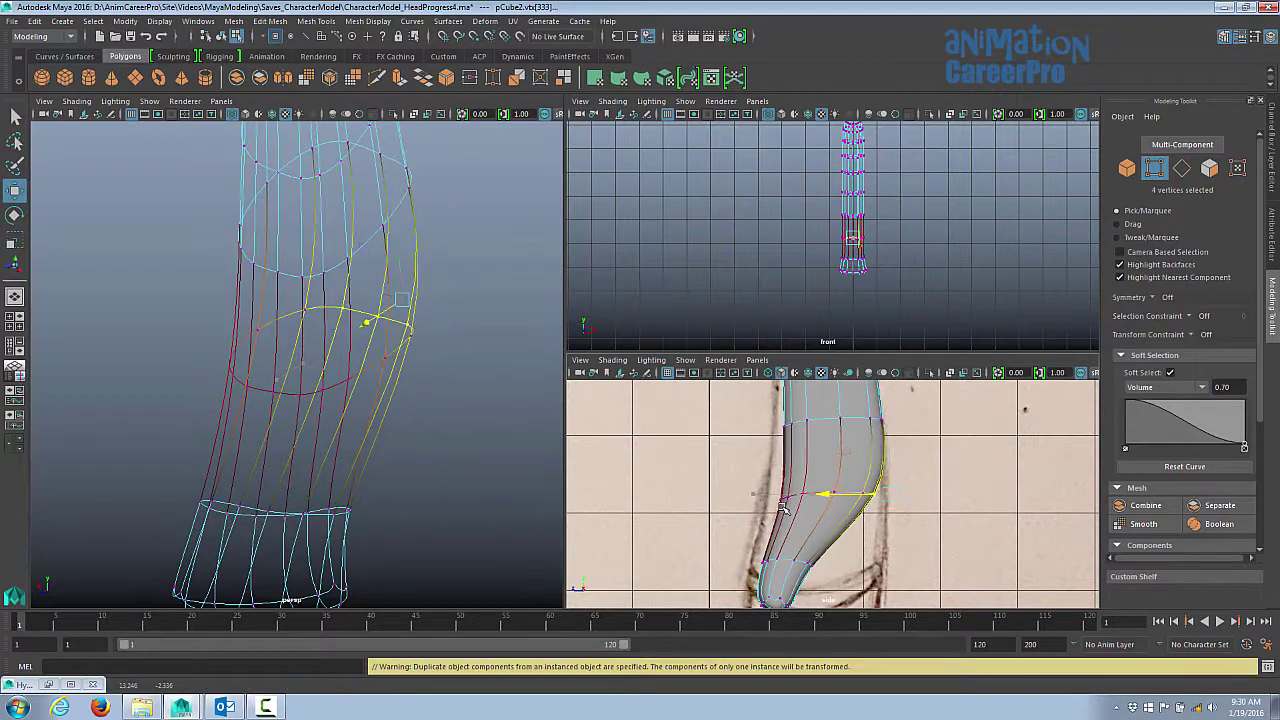
# - Pull the back vertices just above the torso's bottom edge outward to the sketched back and reshape the bottom end
pyautogui.hotkey('ctrl', 'z')
pyautogui.hotkey('ctrl', 'z')
pyautogui.hotkey('ctrl', 'z')
pyautogui.hotkey('ctrl', 'z')
pyautogui.hotkey('ctrl', 'z')
pyautogui.hotkey('ctrl', 'z')
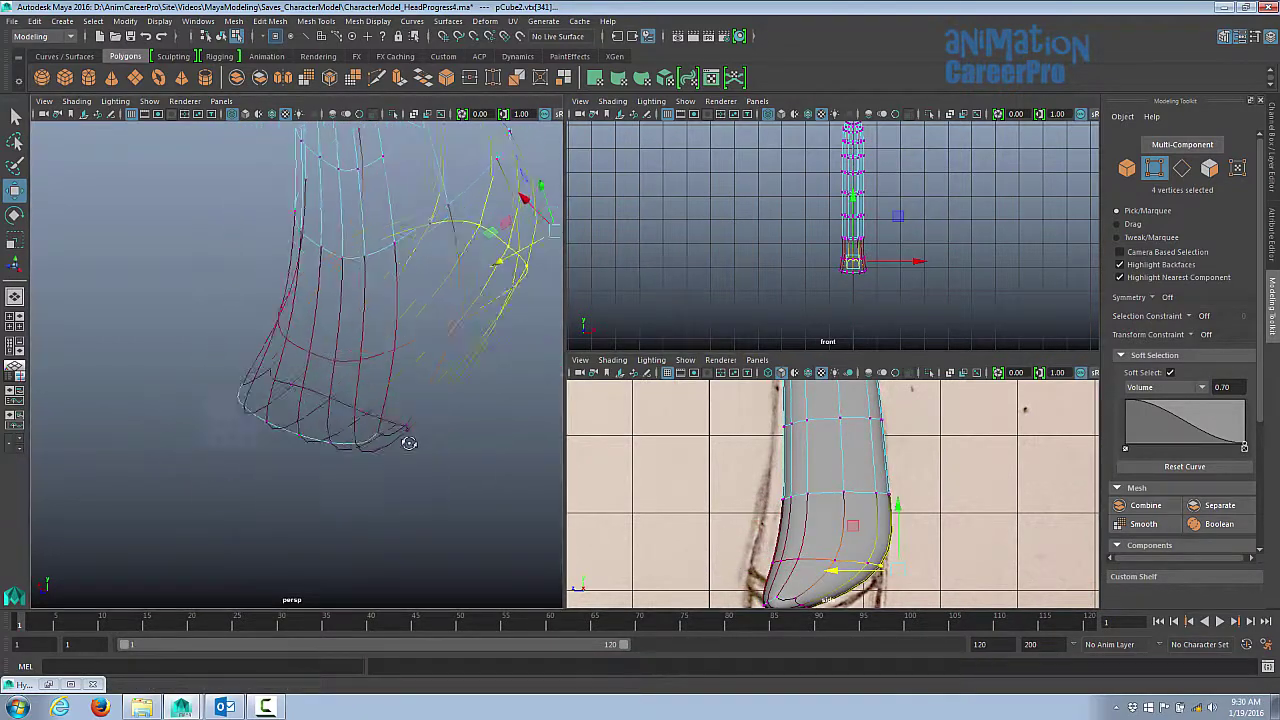
pyautogui.hotkey('ctrl', 'z')
pyautogui.hotkey('ctrl', 'z')
pyautogui.hotkey('ctrl', 'z')
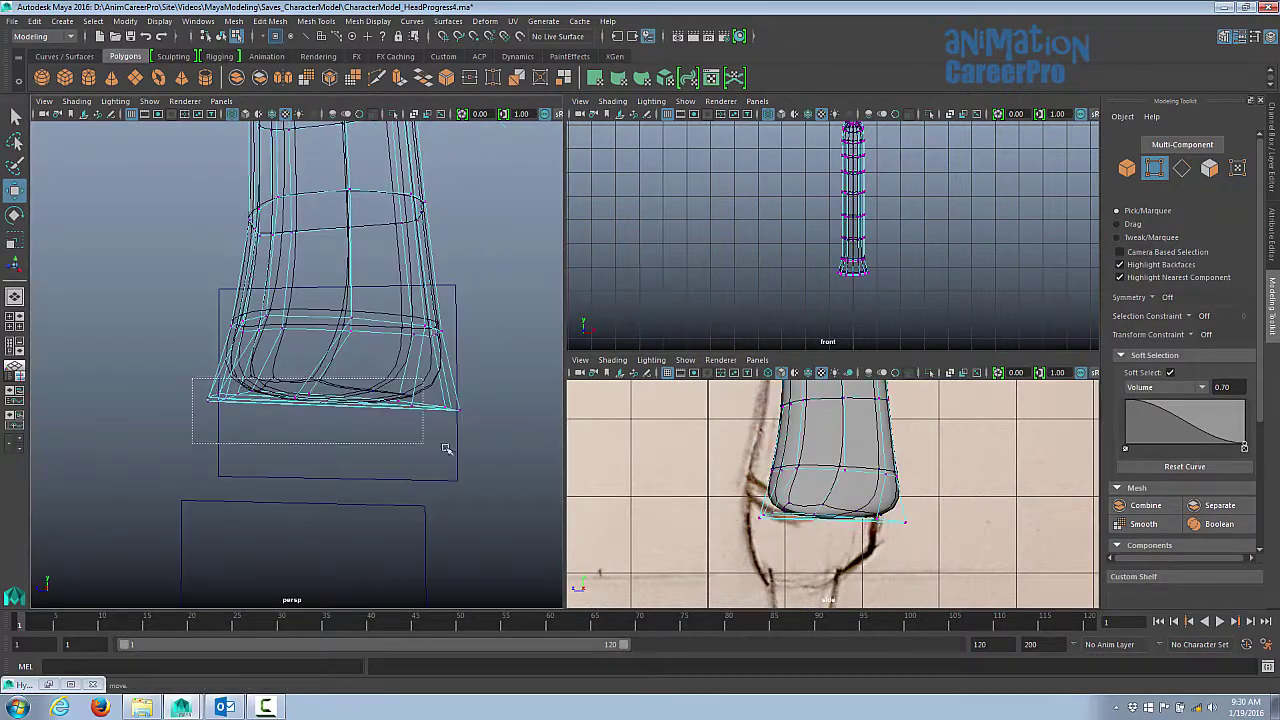
# - Shift the bottom and waist rings forward to the sketched waist and adjust the bottom back corner vertices
pyautogui.hotkey('ctrl', 'z')
pyautogui.hotkey('ctrl', 'z')
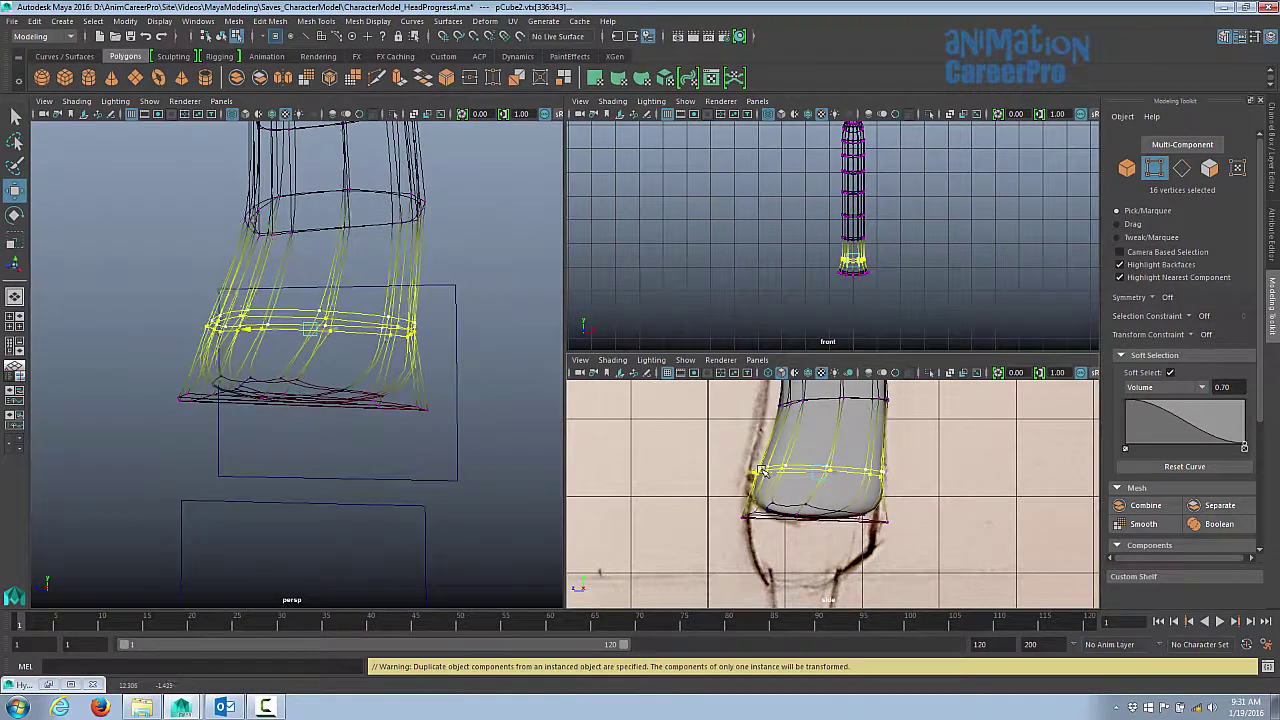
pyautogui.hotkey('ctrl', 'z')
pyautogui.hotkey('ctrl', 'z')
pyautogui.hotkey('ctrl', 'z')
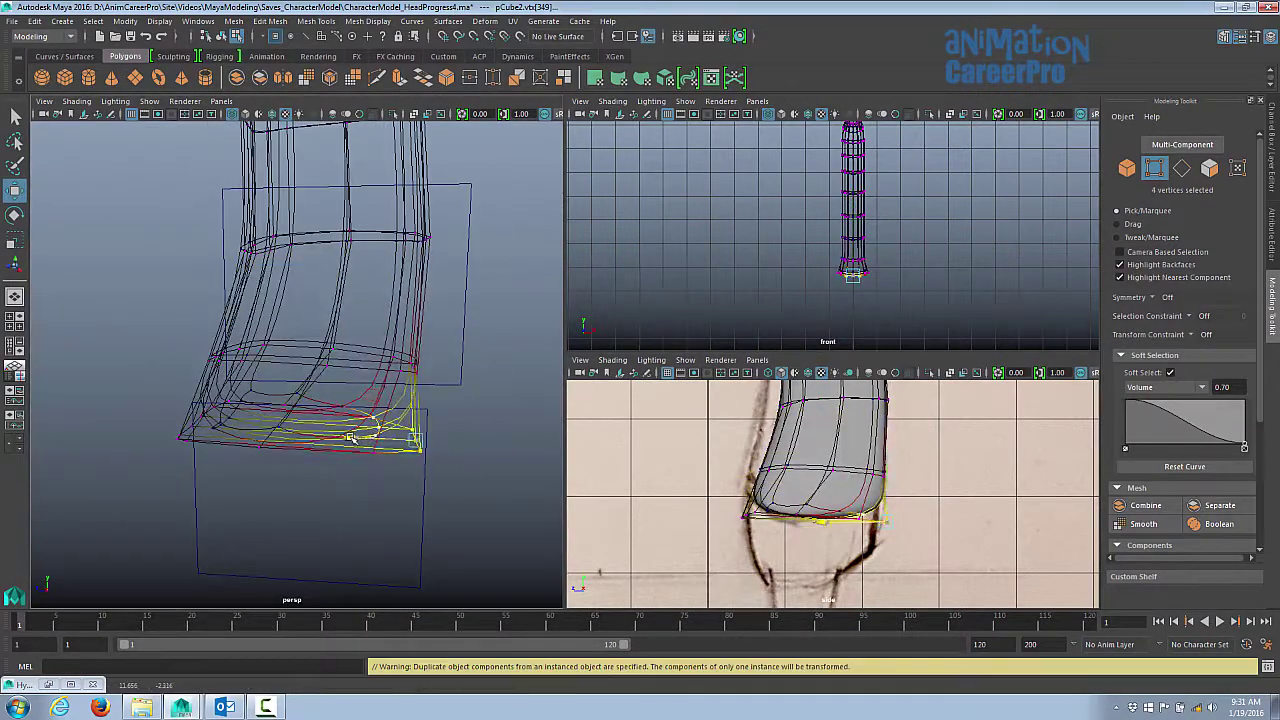
pyautogui.hotkey('ctrl', 'z')
pyautogui.hotkey('ctrl', 'z')
pyautogui.hotkey('ctrl', 'z')
# - Adjust the bottom front corner vertices and pull the front vertices of the ring above the waist forward
pyautogui.press('w')
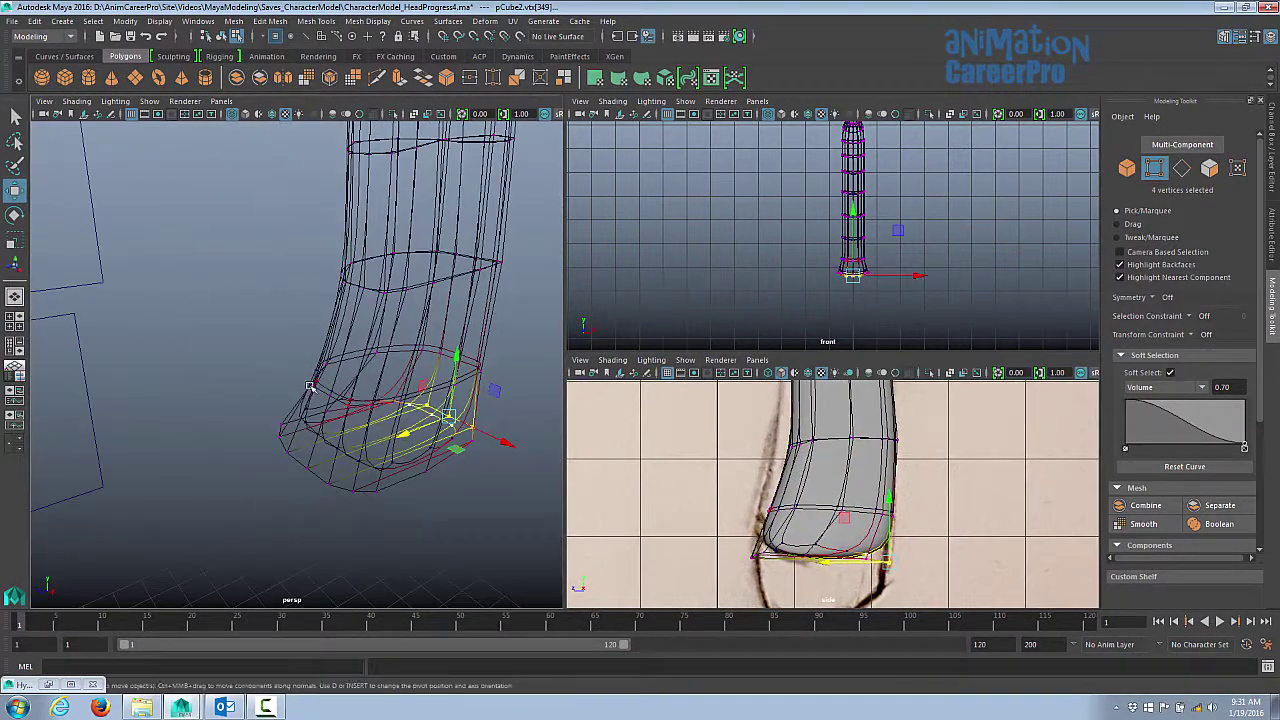
pyautogui.hotkey('ctrl', 'z')
pyautogui.hotkey('ctrl', 'z')
pyautogui.hotkey('ctrl', 'z')
pyautogui.hotkey('ctrl', 'z')
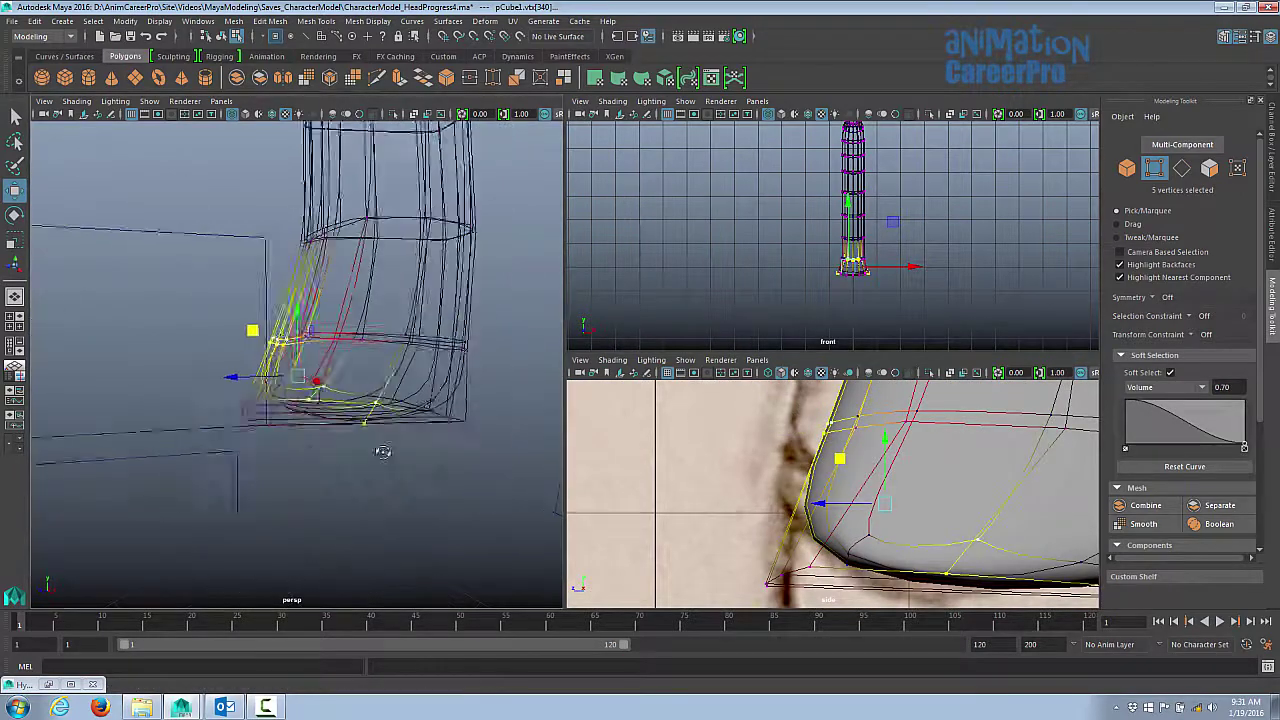
pyautogui.hotkey('ctrl', 'z')
pyautogui.hotkey('ctrl', 'z')
pyautogui.hotkey('ctrl', 'z')
pyautogui.hotkey('ctrl', 'z')
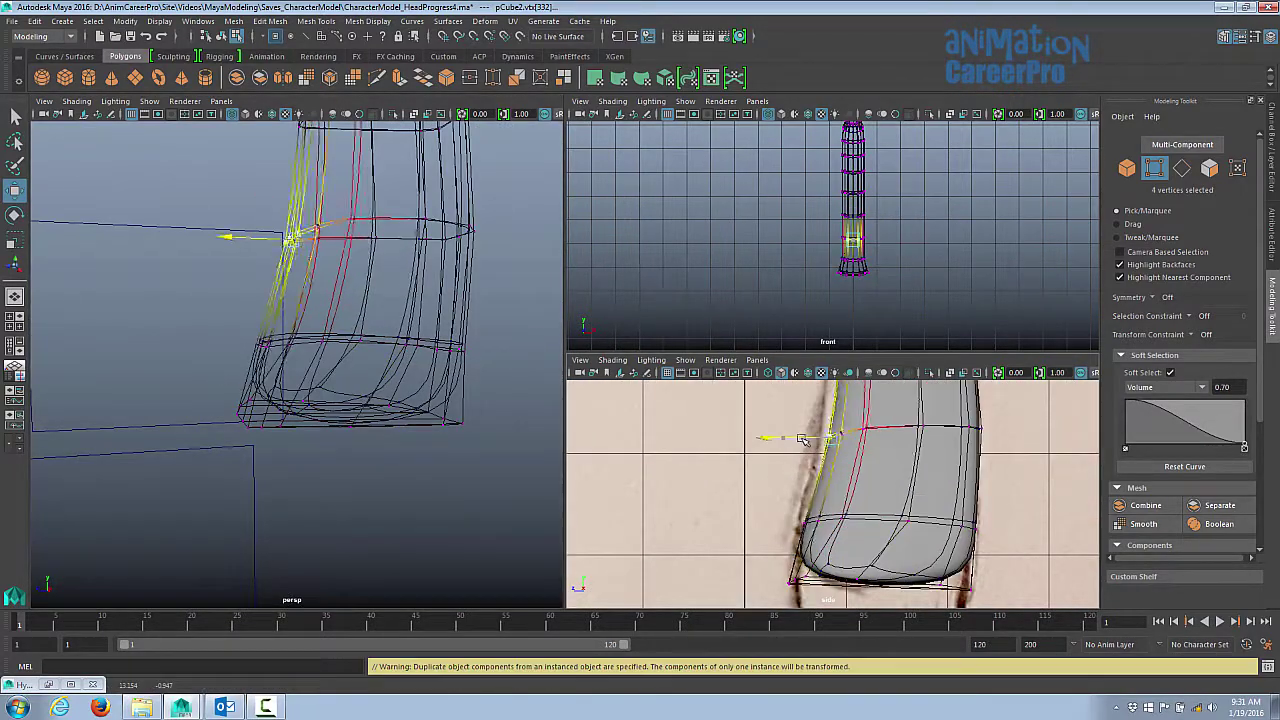
# - Pull the belly's front vertices forward ring by ring to the sketched front line in the side view
pyautogui.hotkey('ctrl', 'z')
pyautogui.hotkey('ctrl', 'z')
pyautogui.hotkey('ctrl', 'z')
pyautogui.hotkey('ctrl', 'z')
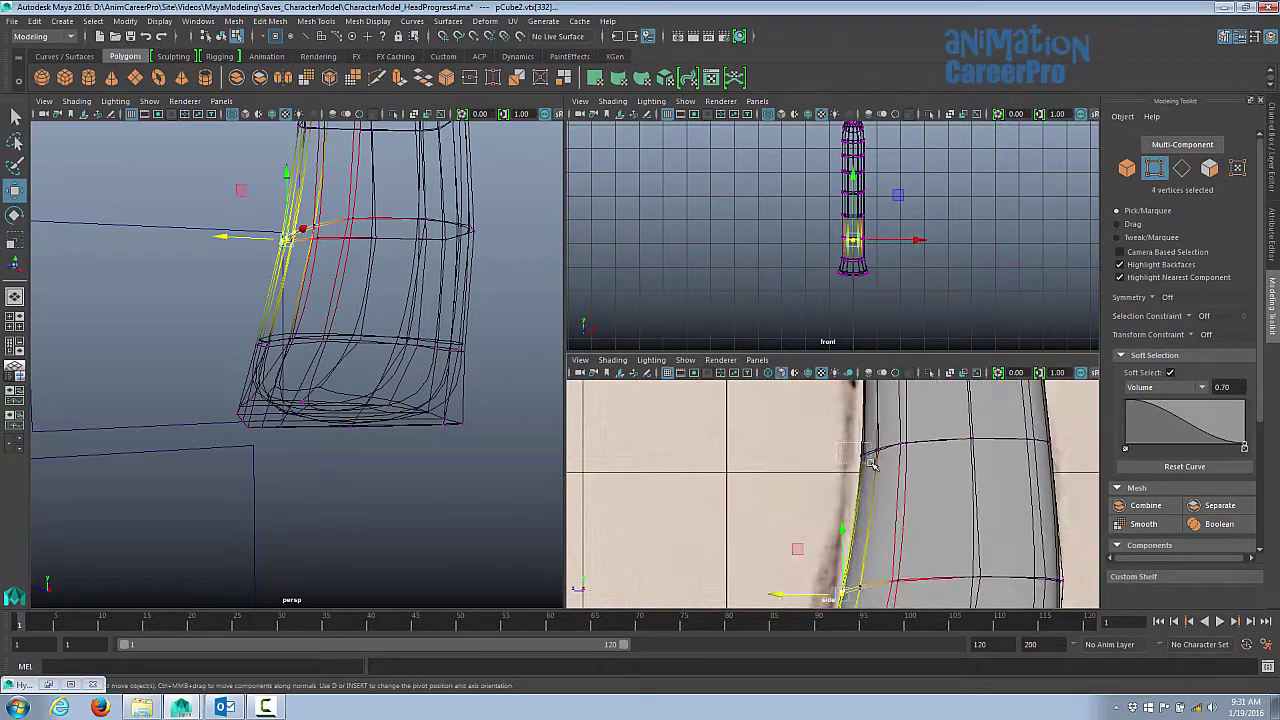
pyautogui.hotkey('ctrl', 'z')
pyautogui.hotkey('ctrl', 'z')
pyautogui.press('space')
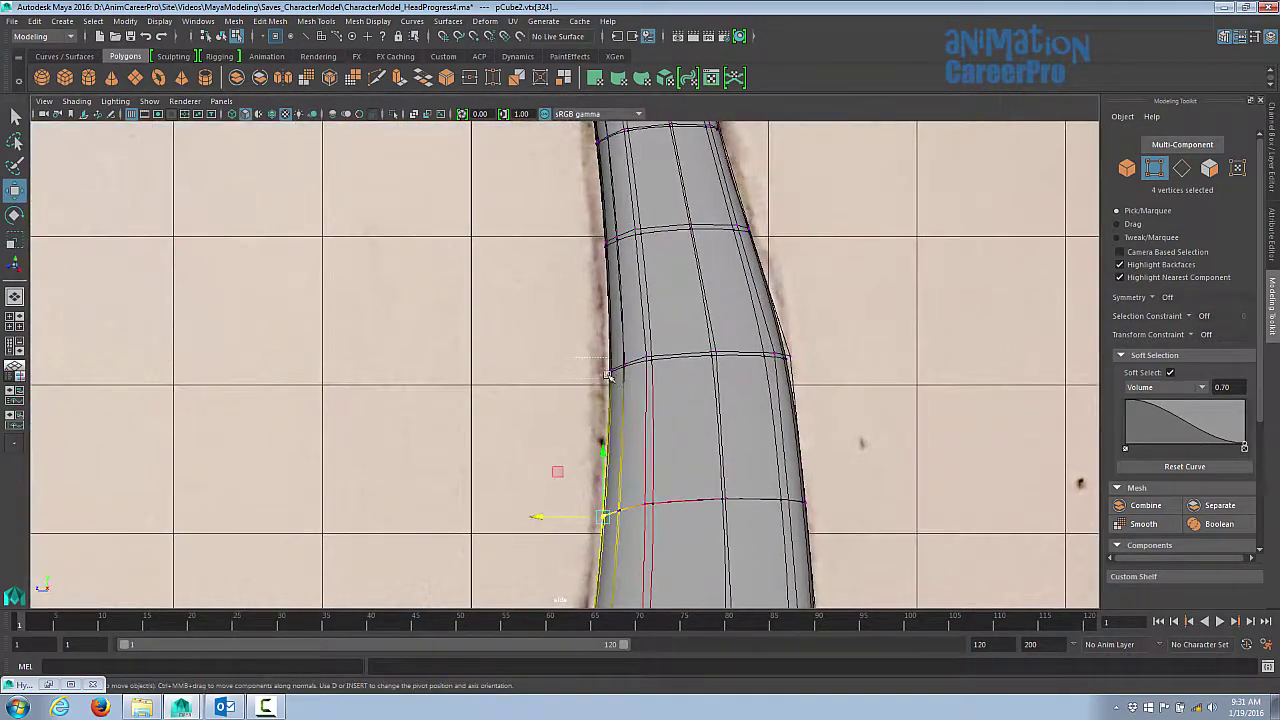
# - Pull the chest's front vertices forward to the sketched front line in the enlarged side view
pyautogui.hotkey('ctrl', 'z')
pyautogui.hotkey('ctrl', 'z')
pyautogui.hotkey('ctrl', 'z')
pyautogui.hotkey('ctrl', 'z')
pyautogui.hotkey('ctrl', 'z')
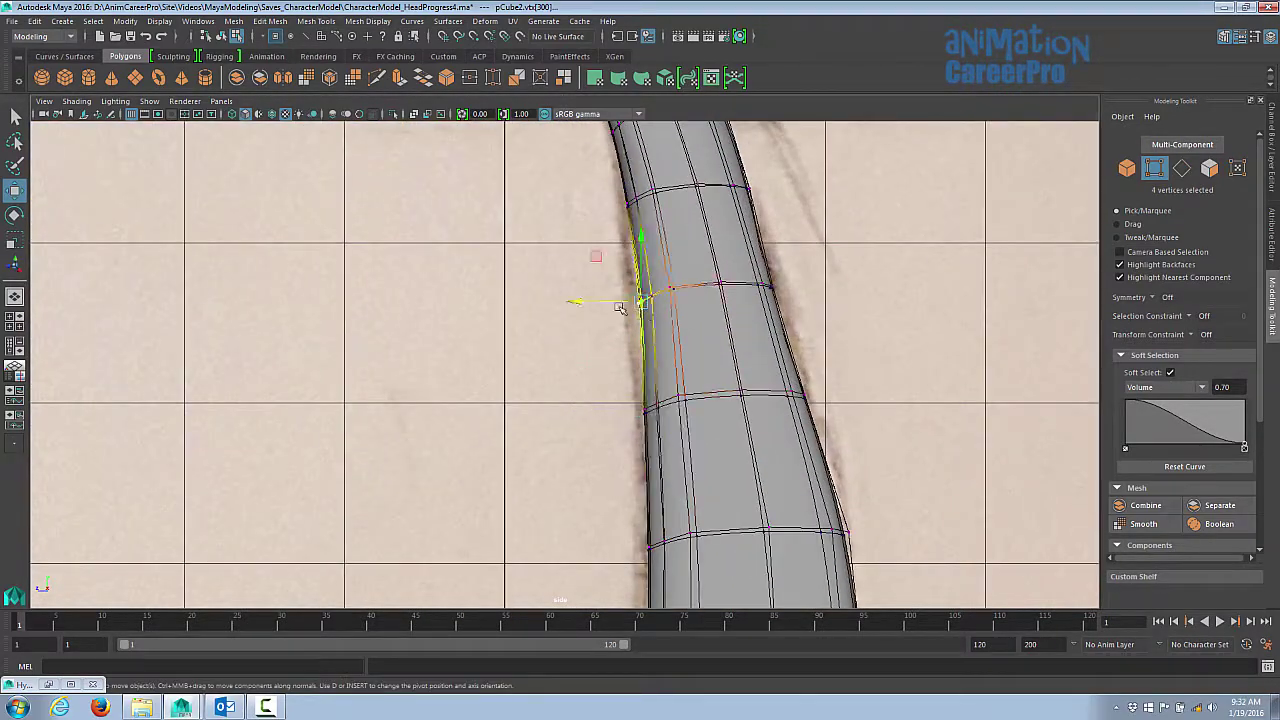
# - Move the front vertices just below the neck forward with soft selection to meet the sketch outline
pyautogui.hotkey('ctrl', 'z')
pyautogui.hotkey('ctrl', 'z')
pyautogui.hotkey('ctrl', 'z')
pyautogui.hotkey('ctrl', 'z')
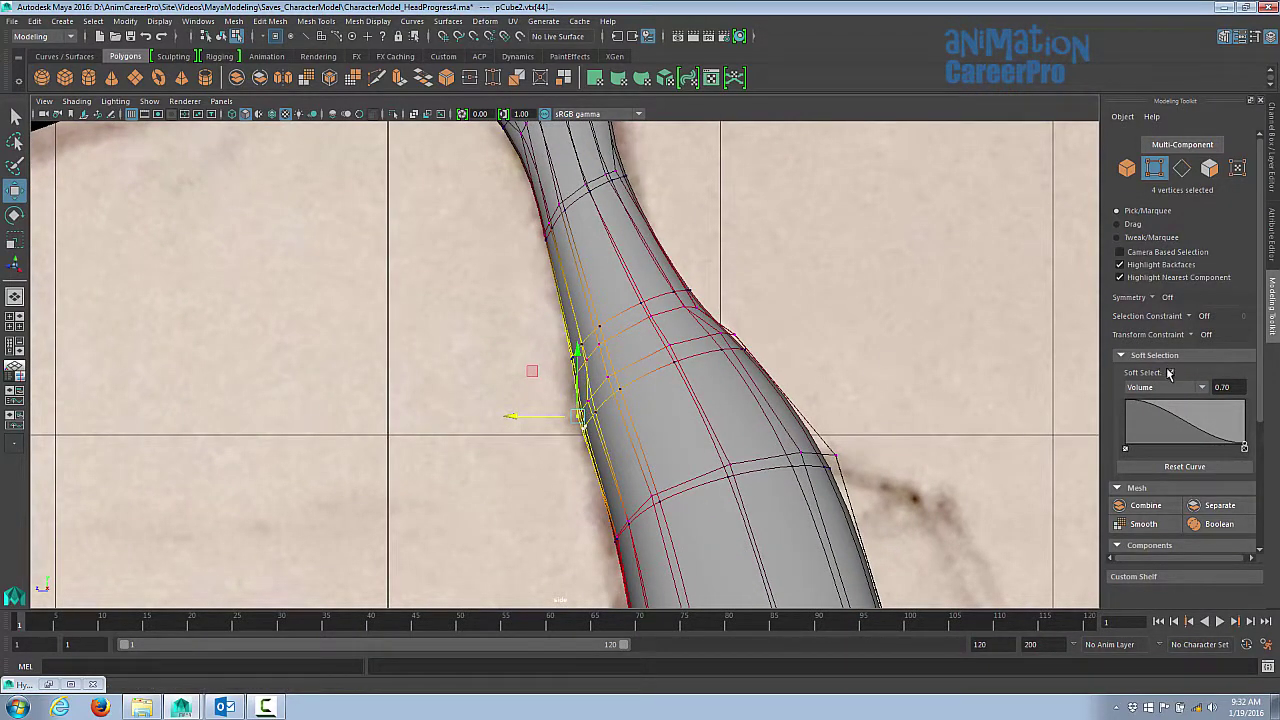
pyautogui.moveTo(524, 416); pyautogui.dragTo(512, 420)
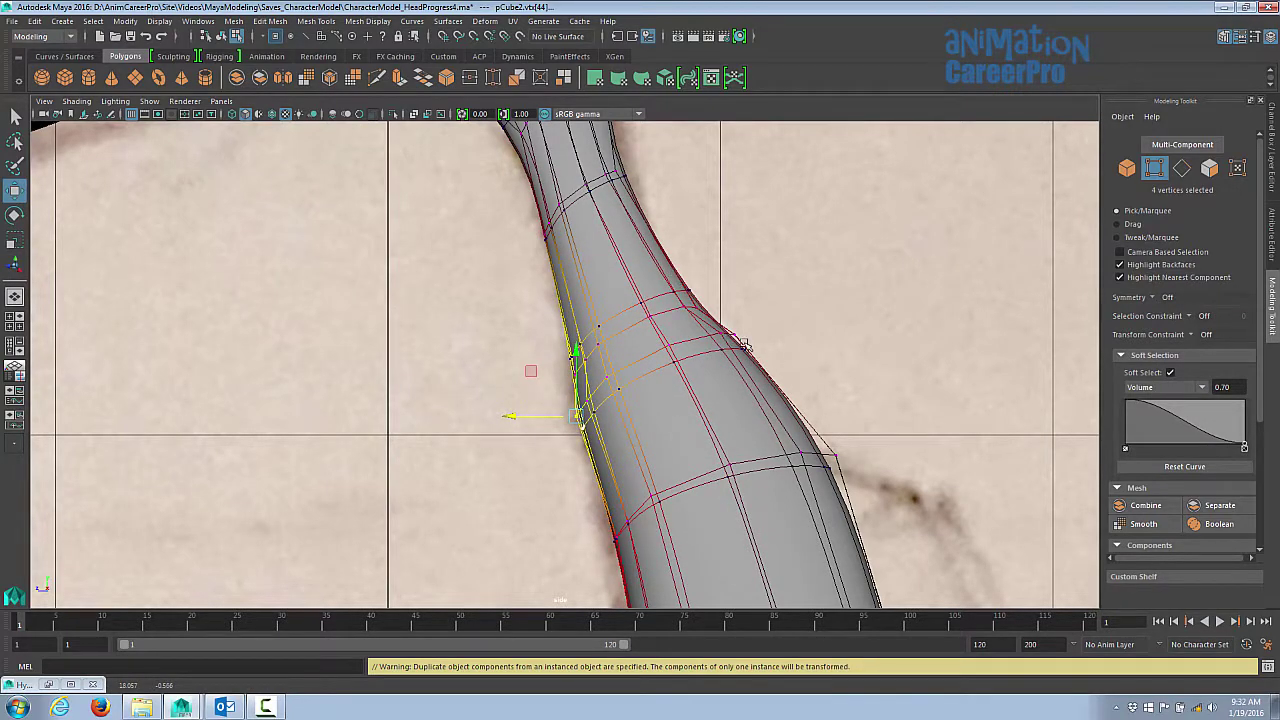
# - Turn off Soft Selection and reposition the front and back vertices at the base of the neck along the sketch outline
pyautogui.scroll(2, 744, 345)
pyautogui.press('b')
pyautogui.click(651, 334)
pyautogui.click(726, 340)
pyautogui.moveTo(726, 340); pyautogui.dragTo(710, 333)
pyautogui.click(557, 423)
pyautogui.moveTo(557, 423); pyautogui.dragTo(512, 470)
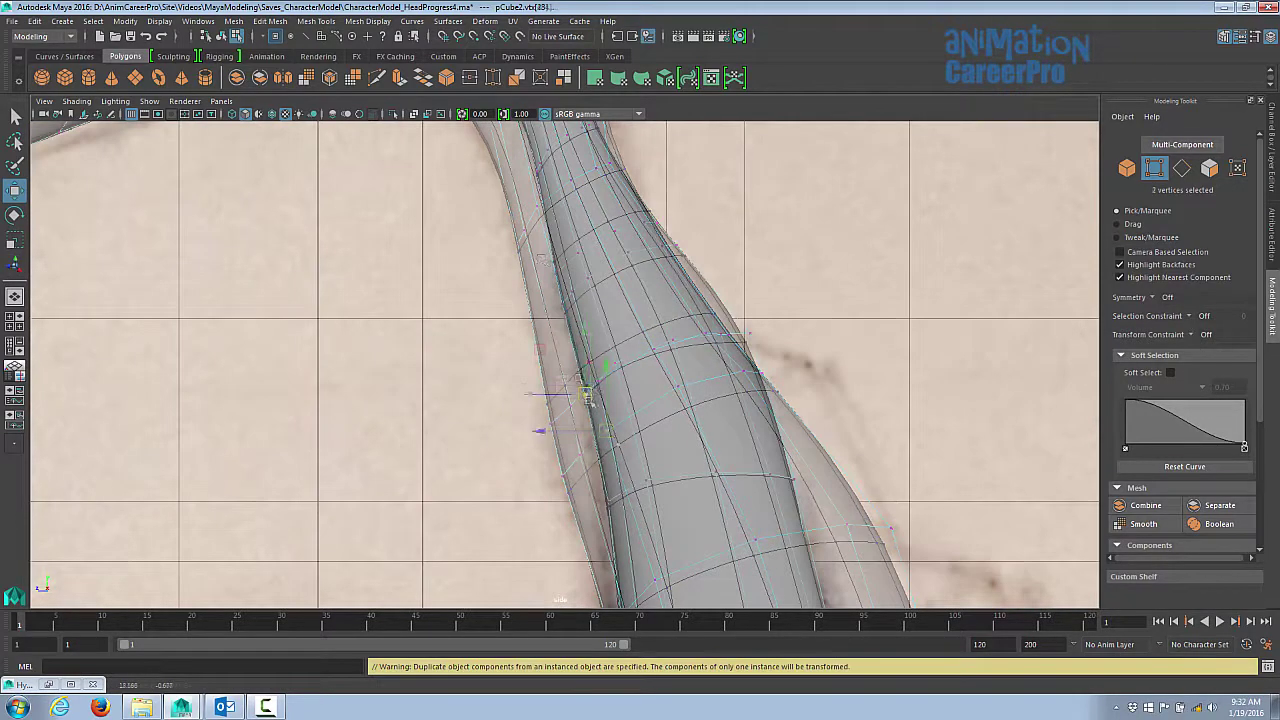
pyautogui.scroll(-2, 588, 398)
pyautogui.moveTo(529, 277); pyautogui.dragTo(517, 277)
pyautogui.scroll(-2, 806, 277)
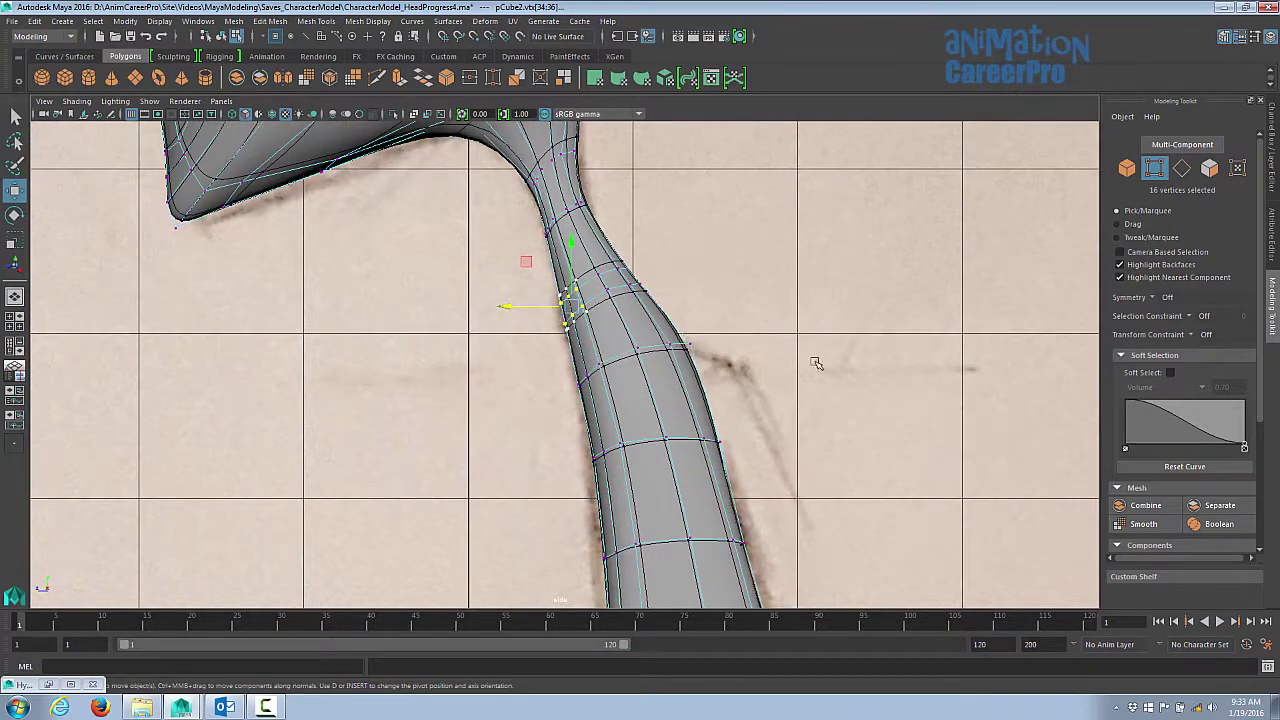
# - Move vertex pairs along the torso's bottom edge forward to even out their spacing in the side view
pyautogui.scroll(1, 700, 322)
pyautogui.scroll(1, 650, 330)
pyautogui.click(672, 397)
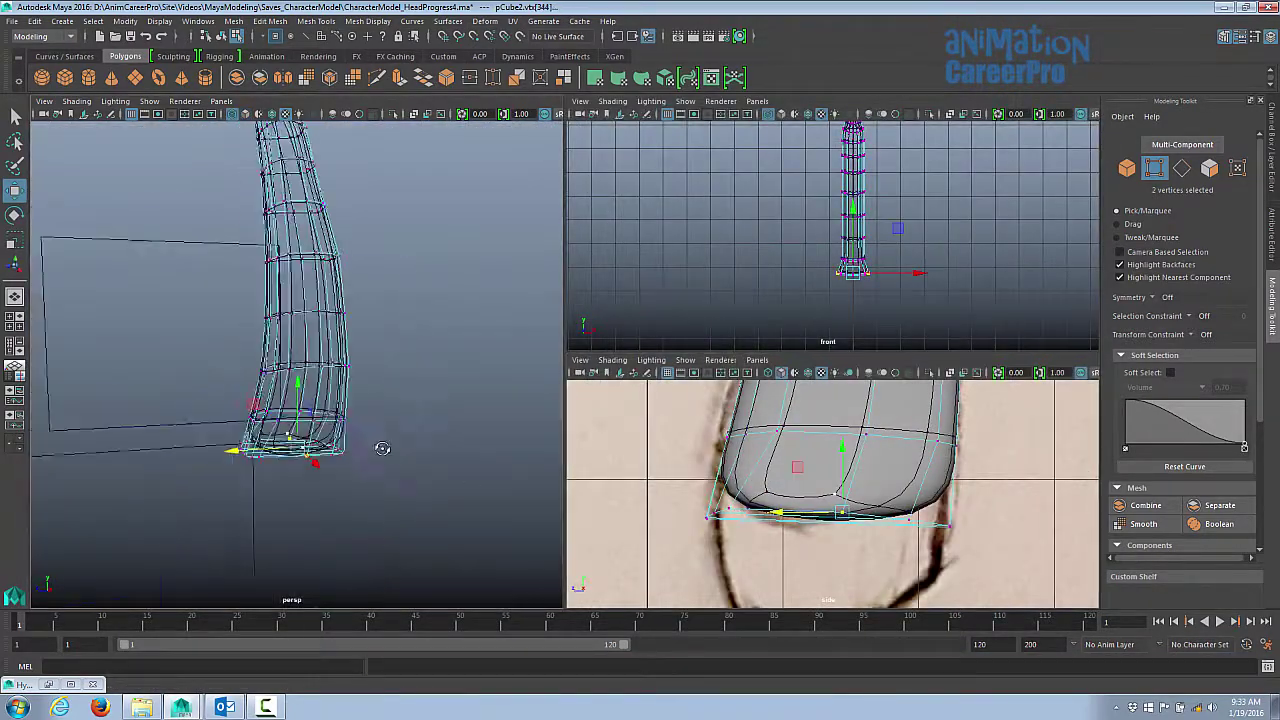
pyautogui.scroll(3, 395, 475)
pyautogui.click(708, 497)
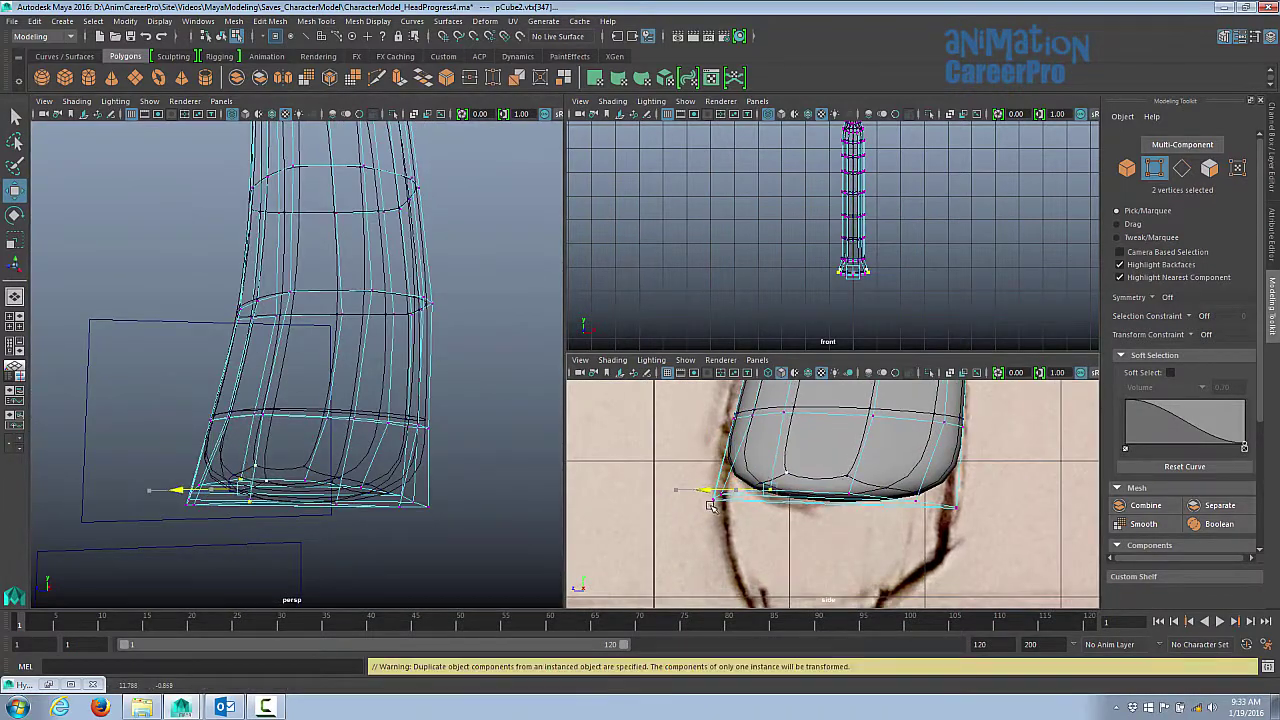
pyautogui.click(365, 455)
pyautogui.keyDown('alt'); pyautogui.moveTo(300, 420); pyautogui.dragTo(330, 430); pyautogui.keyUp('alt')
pyautogui.click(248, 507)
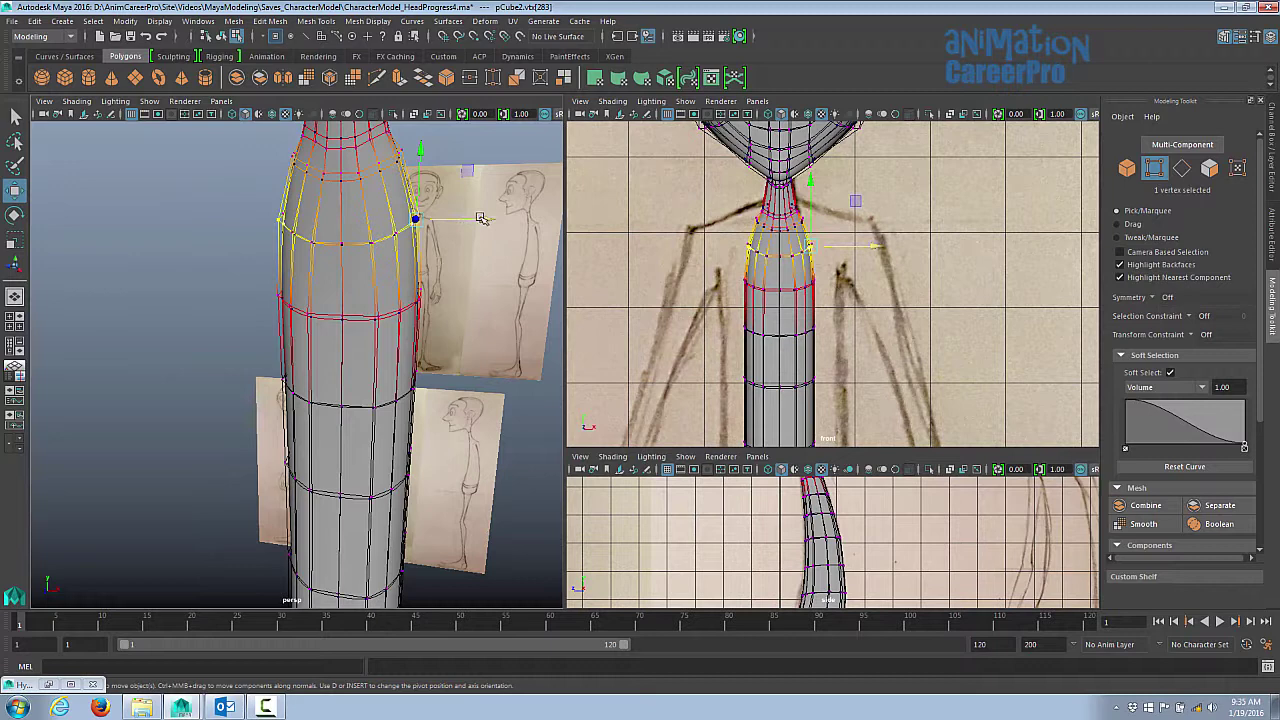
# - Try moving the upper torso's side vertex sideways with soft selection falloffs of 1.00 and 0.60
pyautogui.keyDown('ctrl'); pyautogui.moveTo(481, 218); pyautogui.dragTo(431, 223, button='middle'); pyautogui.keyUp('ctrl')
pyautogui.hotkey('ctrl', 'z')
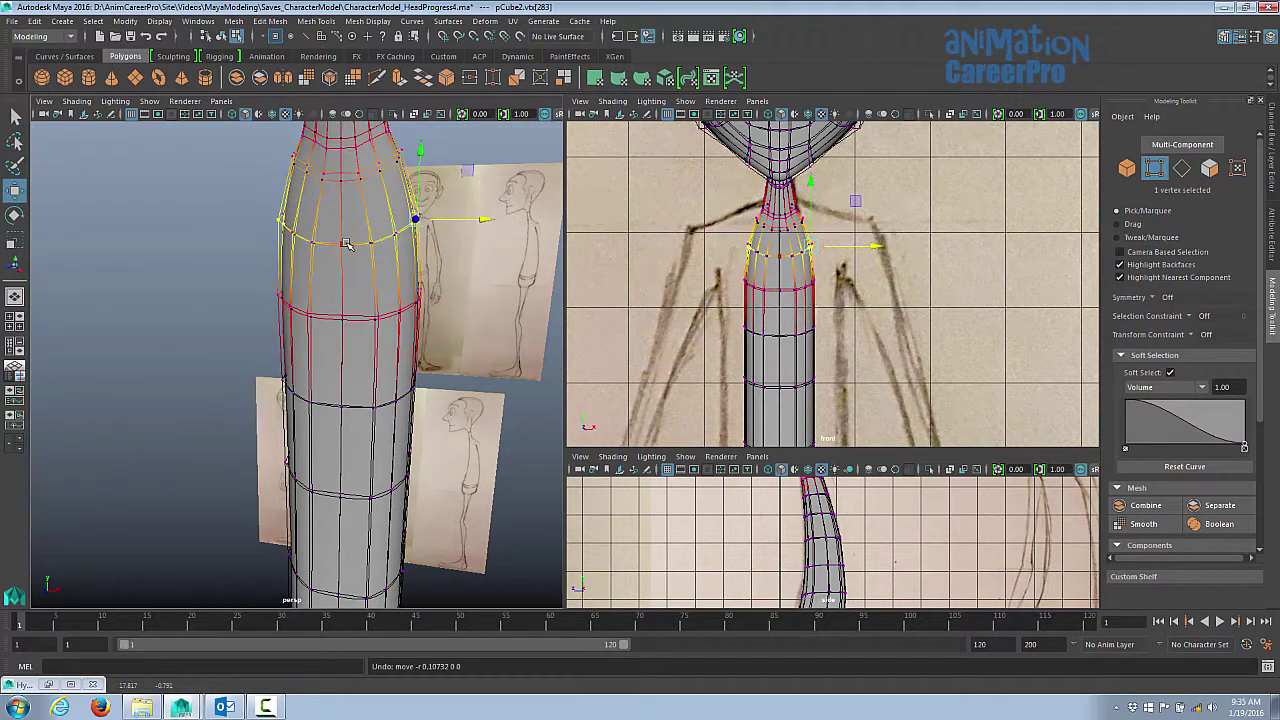
pyautogui.doubleClick(1222, 387)
pyautogui.write('8')
pyautogui.press('Return')
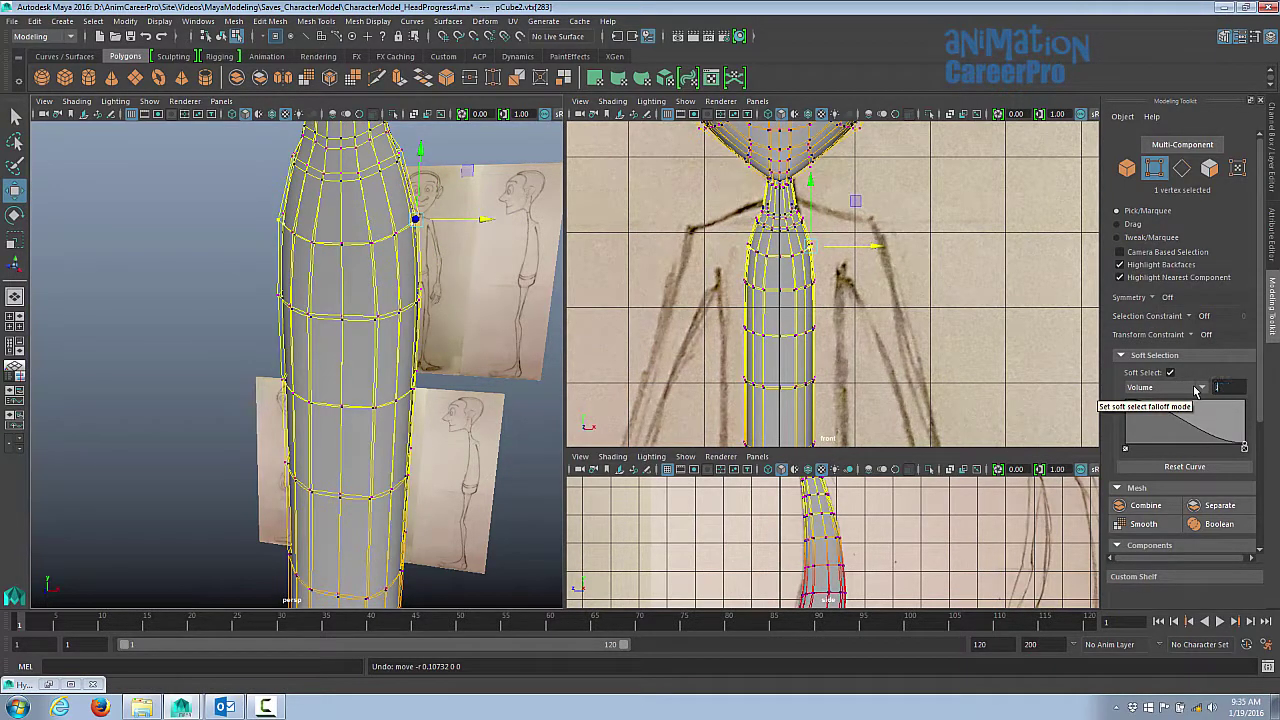
pyautogui.write('0.6')
pyautogui.press('Return')
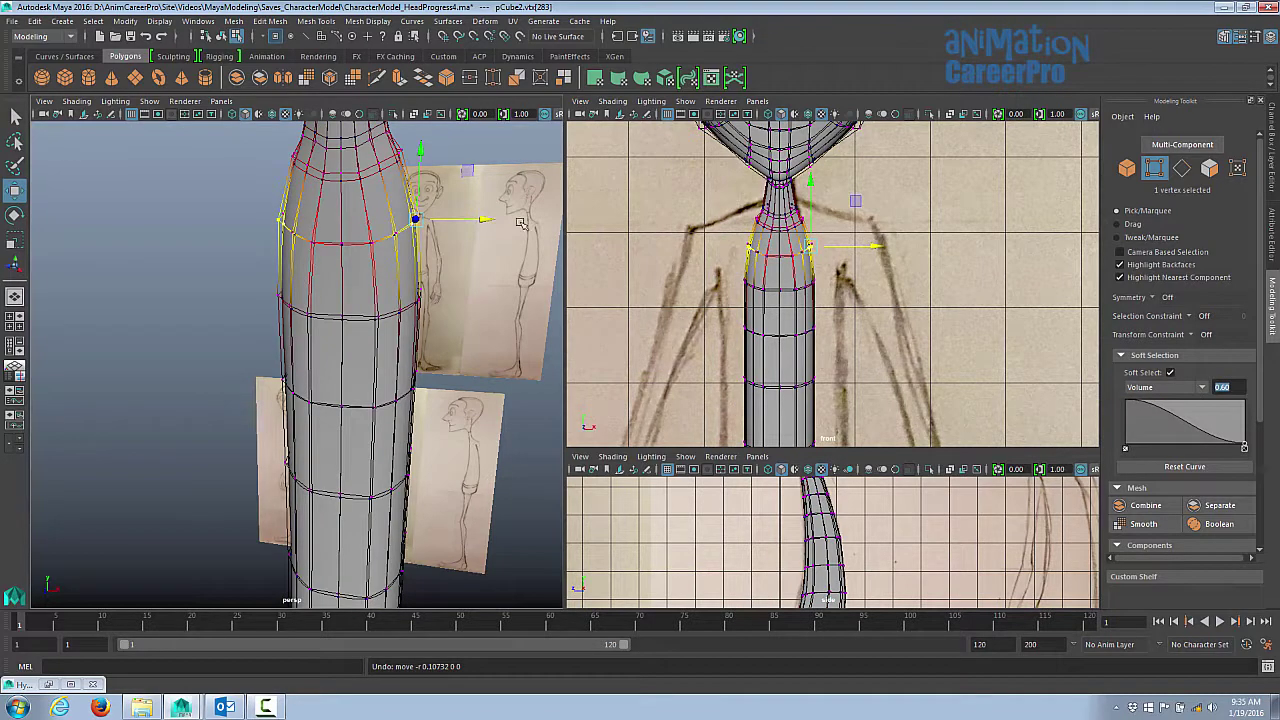
pyautogui.moveTo(483, 219); pyautogui.dragTo(362, 272)
pyautogui.hotkey('ctrl', 'z')
# - Try moving the upper torso's side vertex outward with a soft selection falloff of 0.40
pyautogui.moveTo(483, 219)
pyautogui.mouseDown()
pyautogui.moveTo(525, 220)
pyautogui.moveTo(485, 220)
pyautogui.mouseUp()
pyautogui.scroll(5, 494, 277)
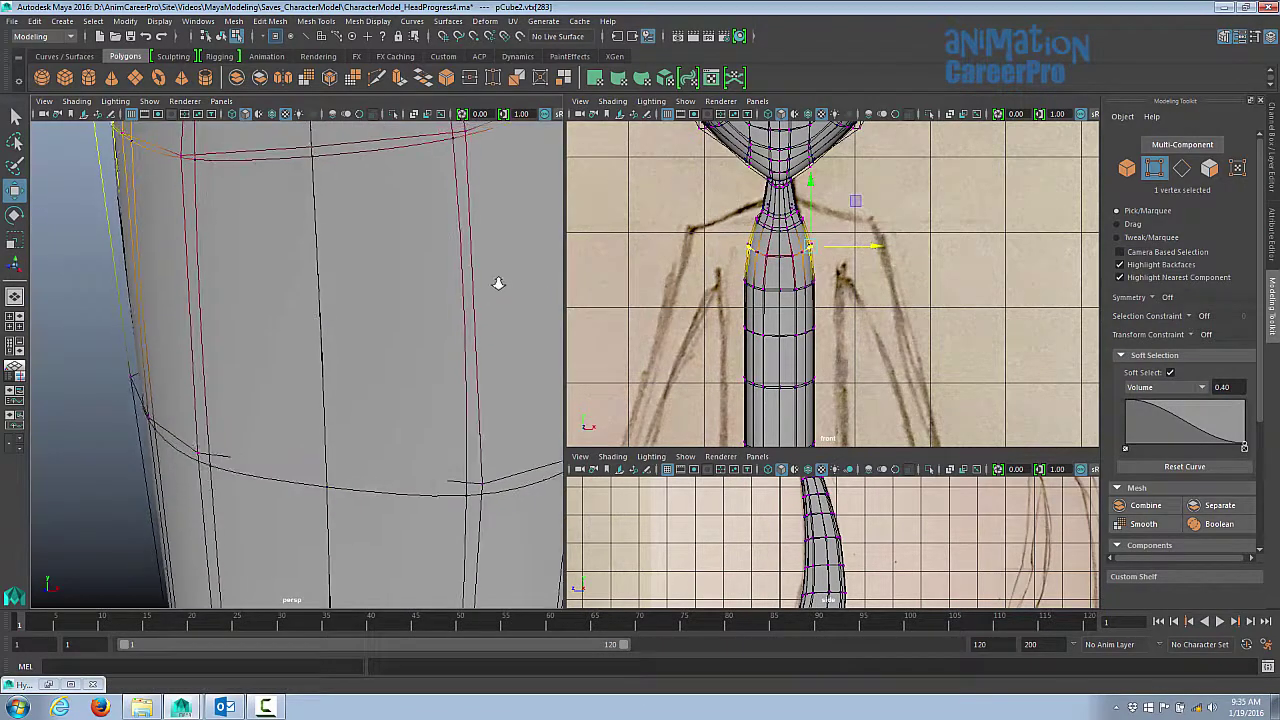
pyautogui.scroll(-3, 443, 305)
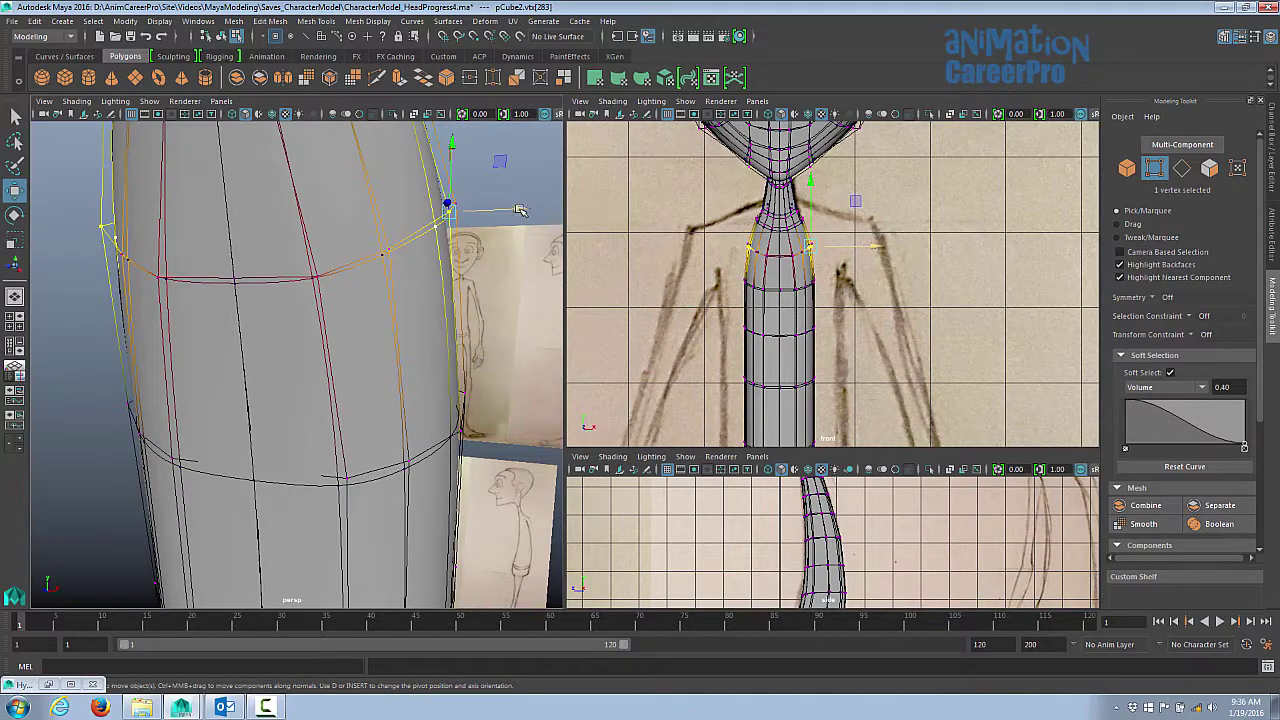
pyautogui.moveTo(520, 210); pyautogui.dragTo(552, 204)
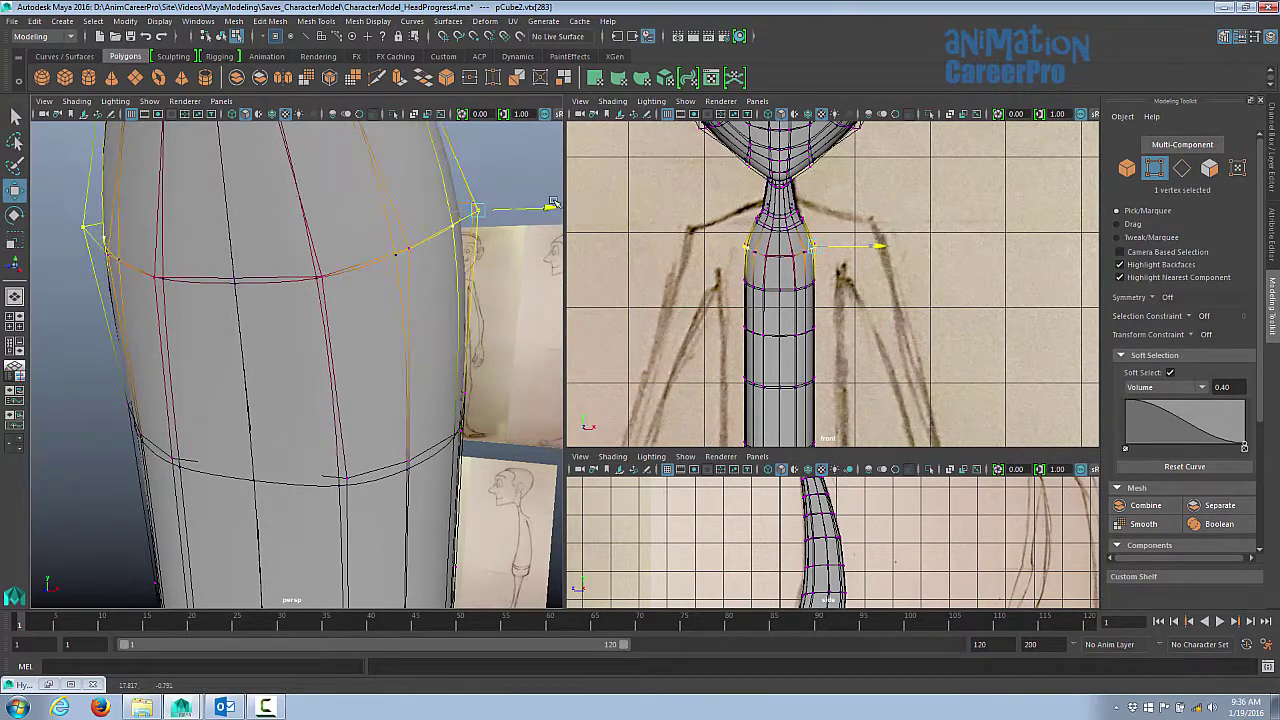
pyautogui.scroll(-3, 326, 343)
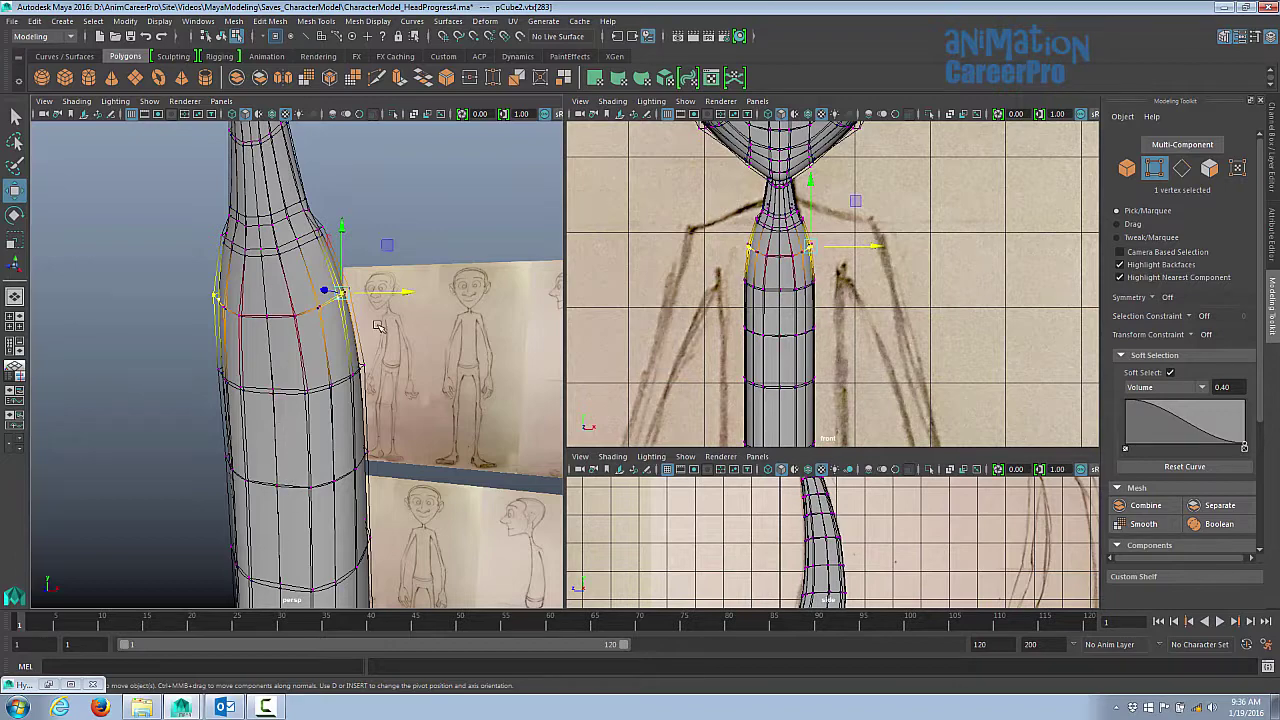
pyautogui.keyDown('alt'); pyautogui.moveTo(409, 317); pyautogui.dragTo(390, 308); pyautogui.keyUp('alt')
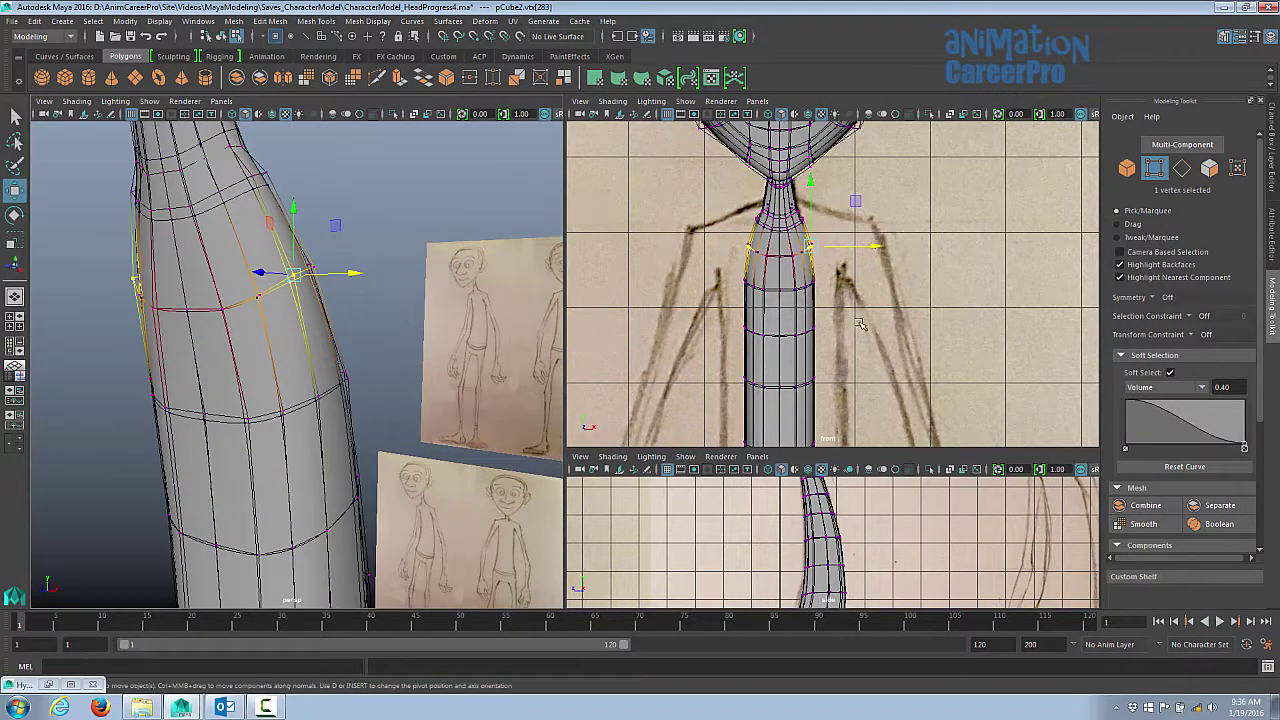
# - Pull the torso's side vertex at armpit height outward to the front sketch with a soft selection falloff of 0.60
pyautogui.keyDown('alt'); pyautogui.moveTo(886, 327); pyautogui.dragTo(975, 336, button='right'); pyautogui.keyUp('alt')
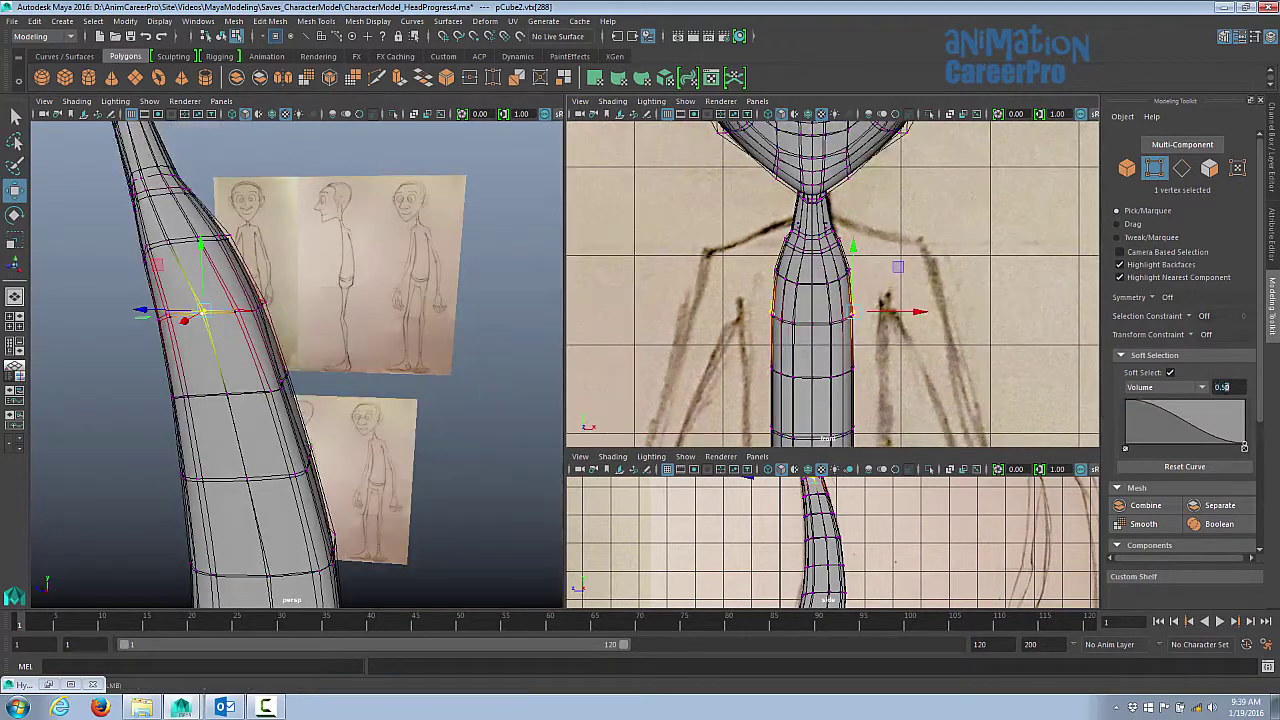
pyautogui.moveTo(900, 312); pyautogui.dragTo(955, 312)
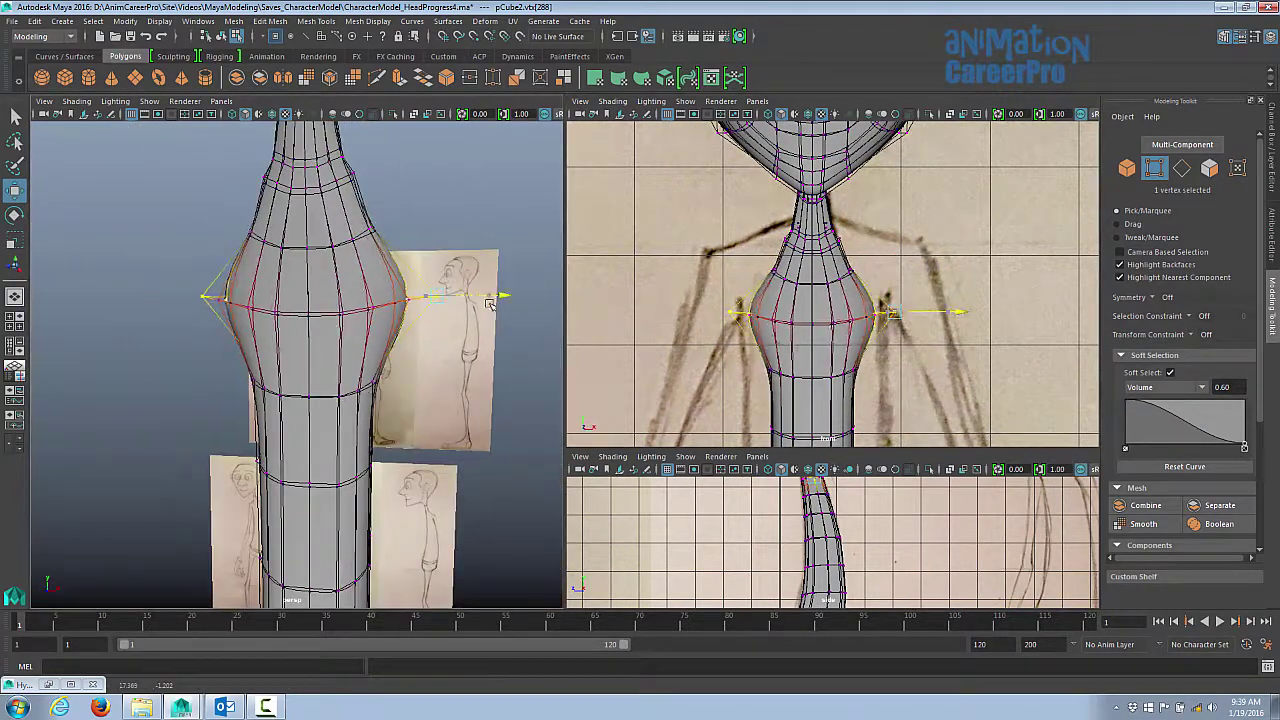
pyautogui.keyDown('alt'); pyautogui.moveTo(480, 320); pyautogui.dragTo(330, 316); pyautogui.keyUp('alt')
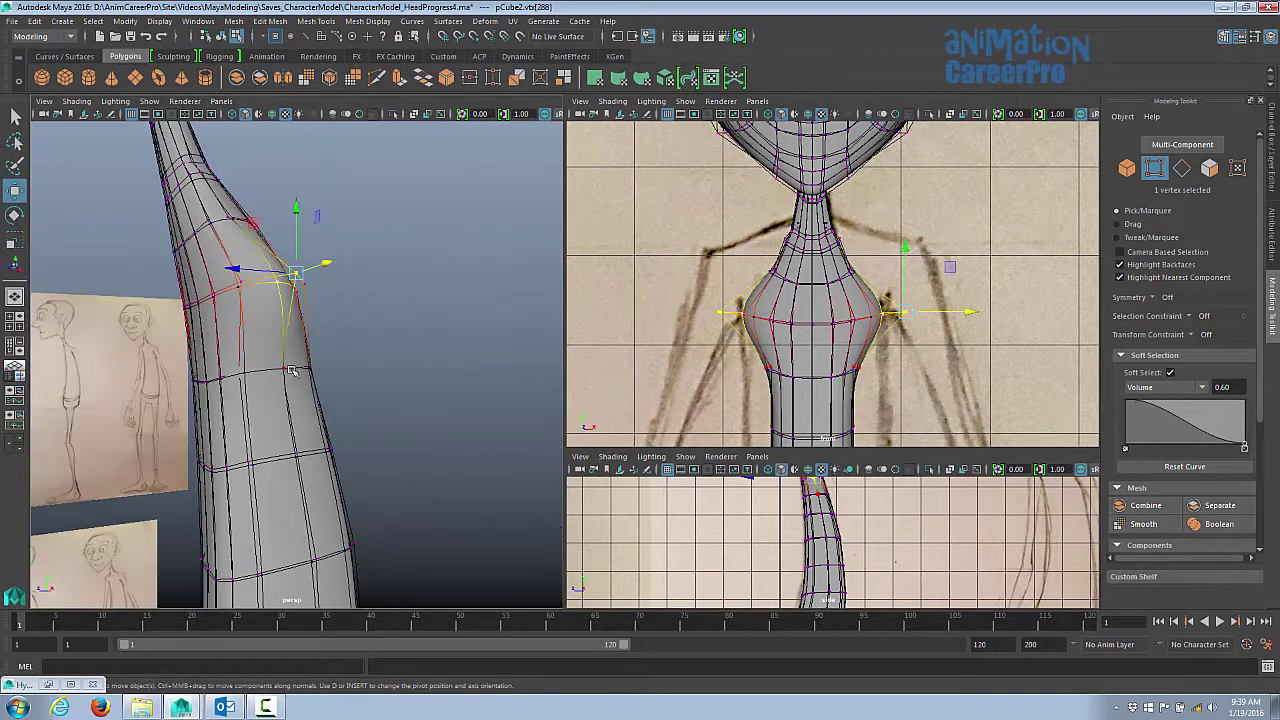
# - Pull the side vertex just below armpit height outward, raising the soft selection falloff to 0.80
pyautogui.click(862, 368)
pyautogui.moveTo(927, 368); pyautogui.dragTo(1125, 375)
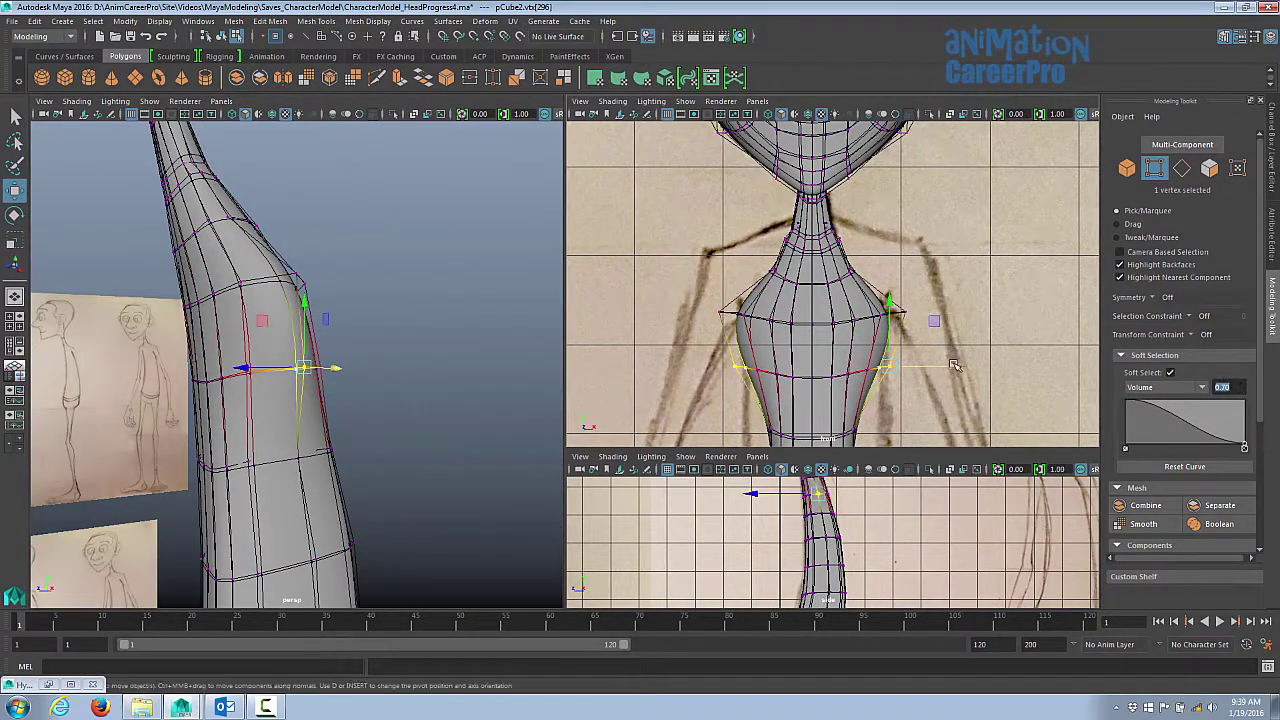
pyautogui.moveTo(955, 365); pyautogui.dragTo(962, 369)
pyautogui.keyDown('alt'); pyautogui.moveTo(330, 316); pyautogui.dragTo(400, 330); pyautogui.keyUp('alt')
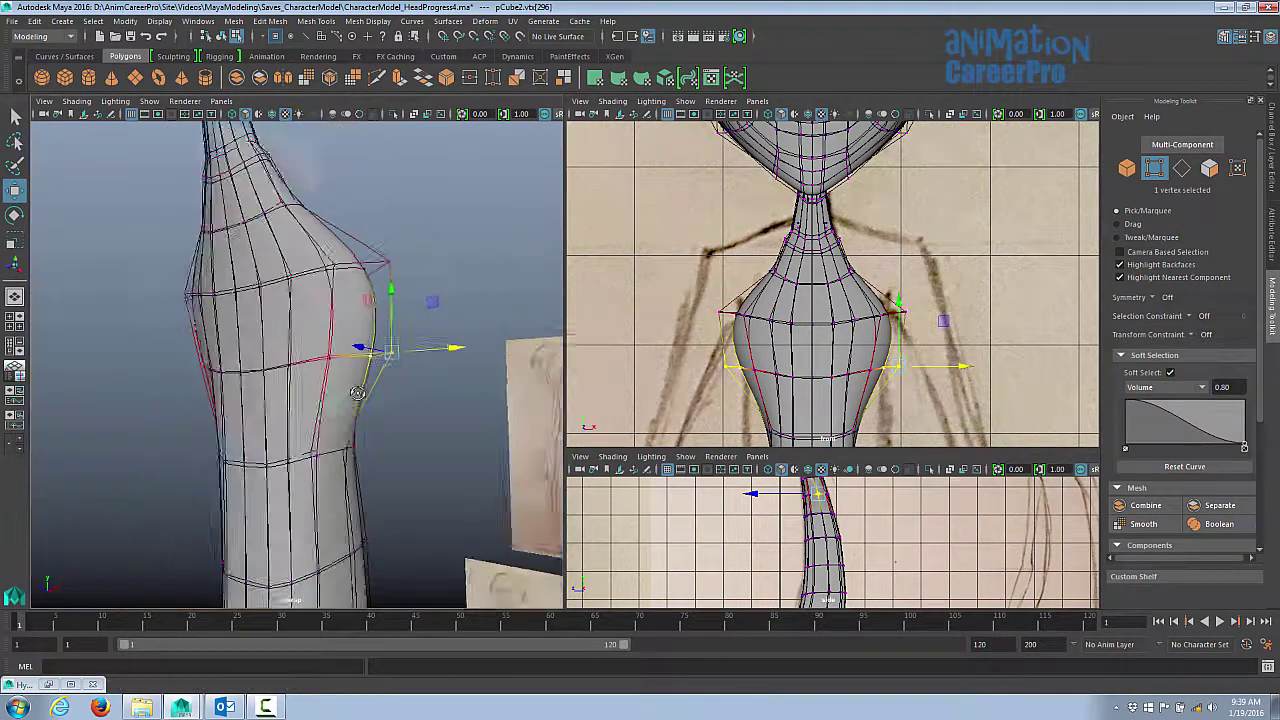
# - Pull the next two side vertices down the ribcage outward to the front sketch with a 0.80 falloff
pyautogui.click(386, 444)
pyautogui.scroll(-3, 830, 300)
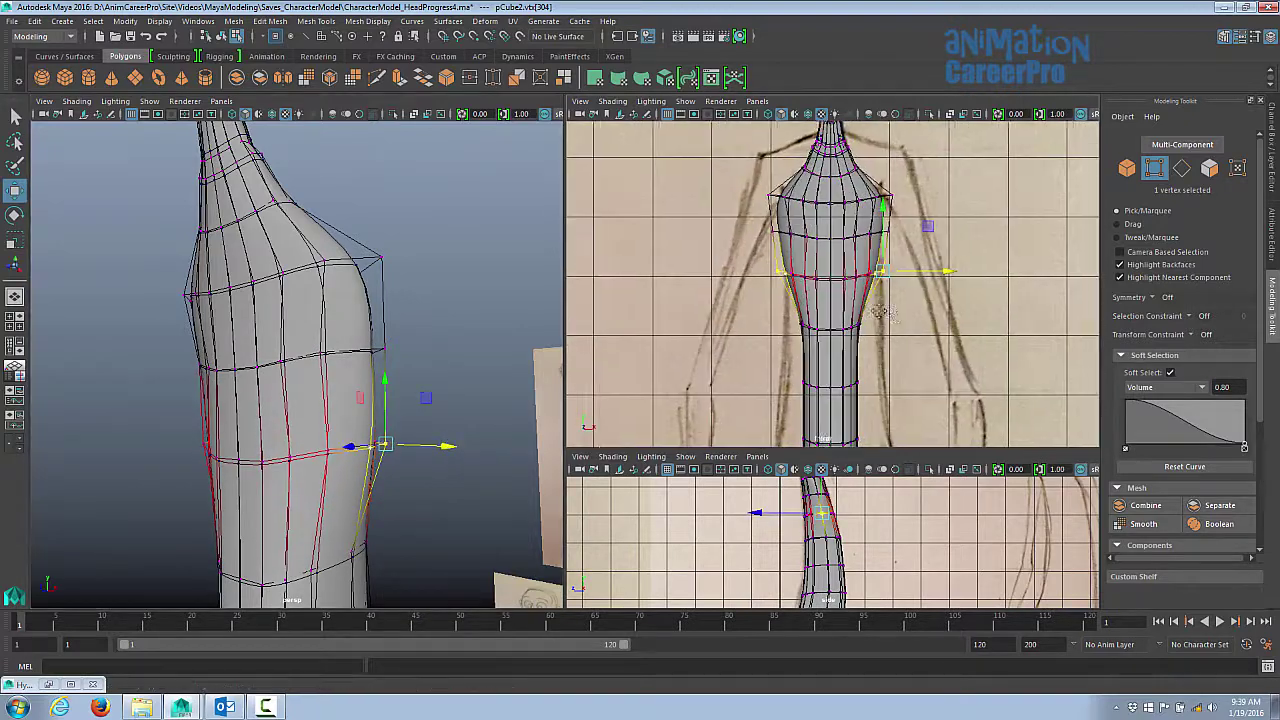
pyautogui.keyDown('alt'); pyautogui.moveTo(300, 330); pyautogui.dragTo(380, 330); pyautogui.keyUp('alt')
pyautogui.click(855, 323)
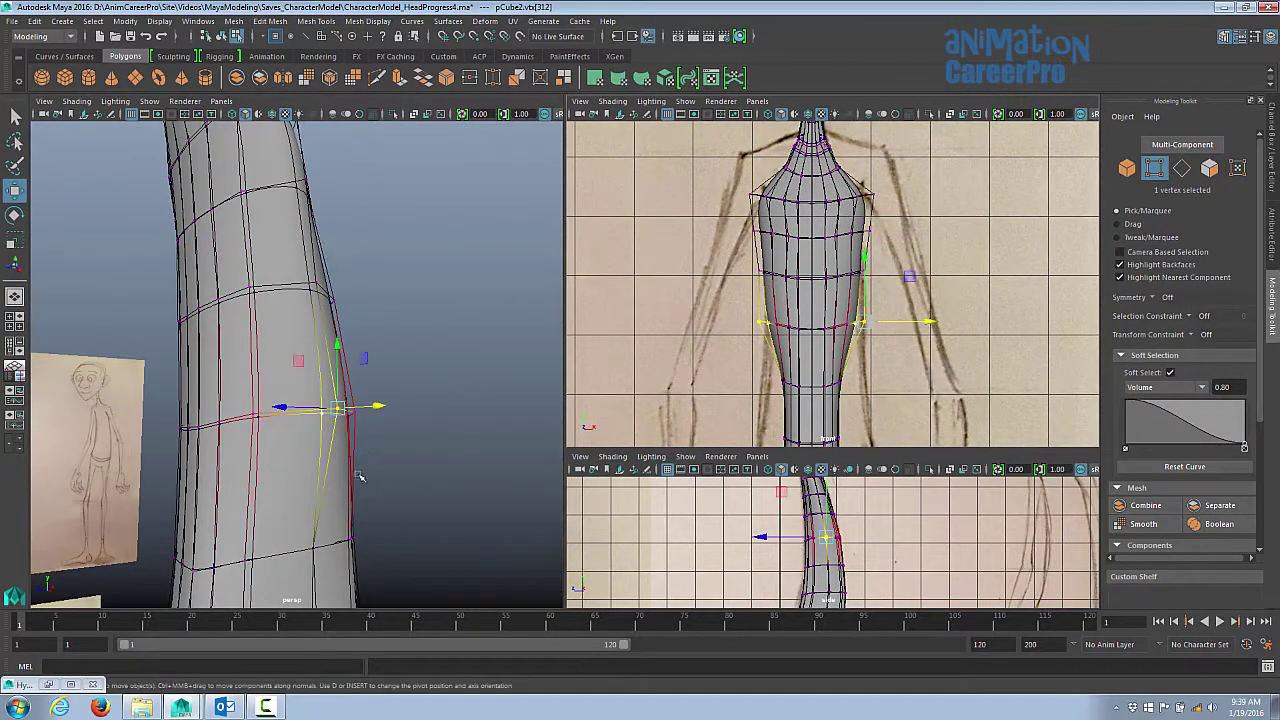
# - Pull the side vertices at the waist and just above the hips outward to the sketch outline in the front view
pyautogui.click(348, 548)
pyautogui.keyDown('alt'); pyautogui.moveTo(394, 574); pyautogui.dragTo(330, 300); pyautogui.keyUp('alt')
pyautogui.keyDown('alt'); pyautogui.moveTo(880, 440); pyautogui.dragTo(880, 320, button='middle'); pyautogui.keyUp('alt')
pyautogui.click(830, 338)
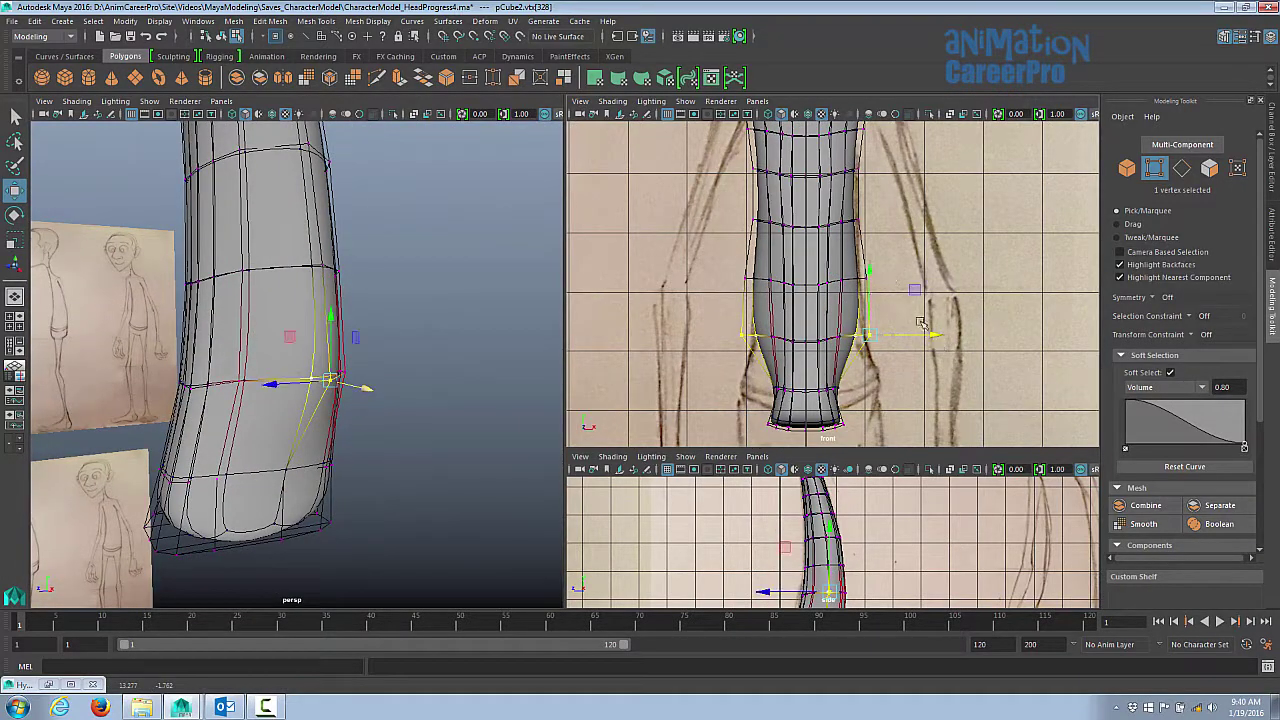
pyautogui.click(863, 280)
pyautogui.click(931, 337)
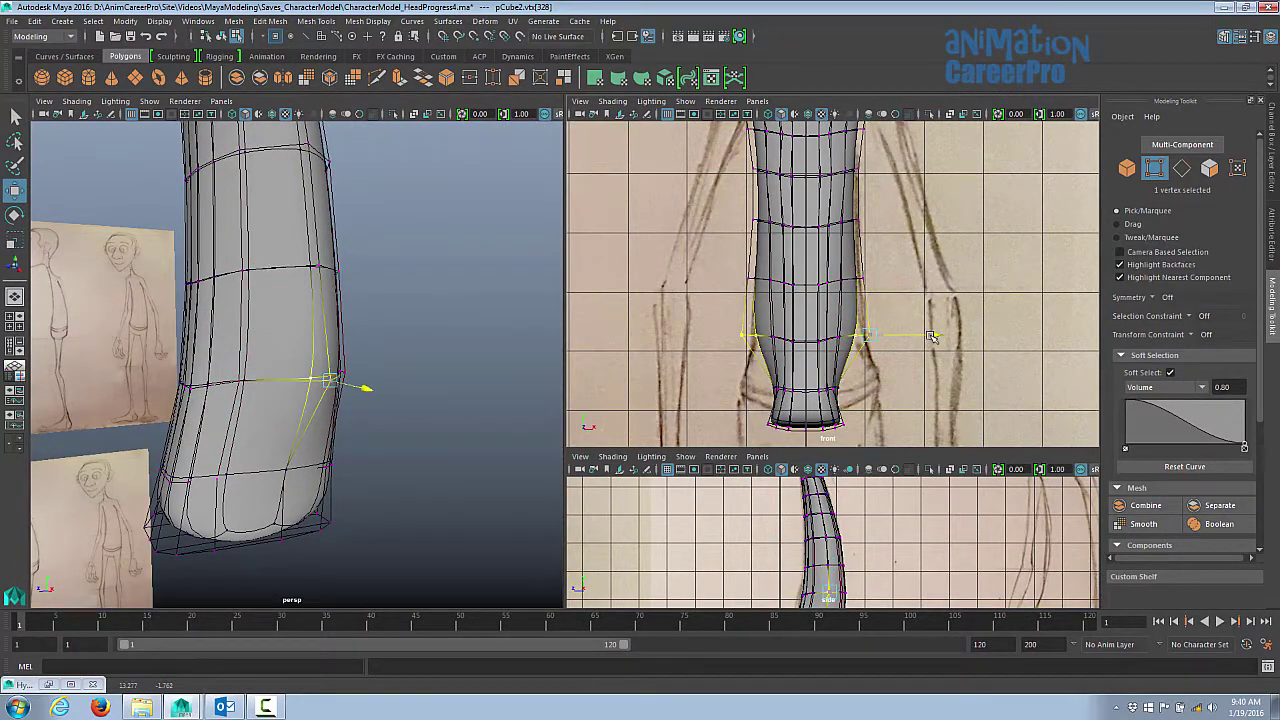
# - Widen the torso's base by moving the side vertices at hip level and on the bottom edge out to the sketch
pyautogui.click(924, 390)
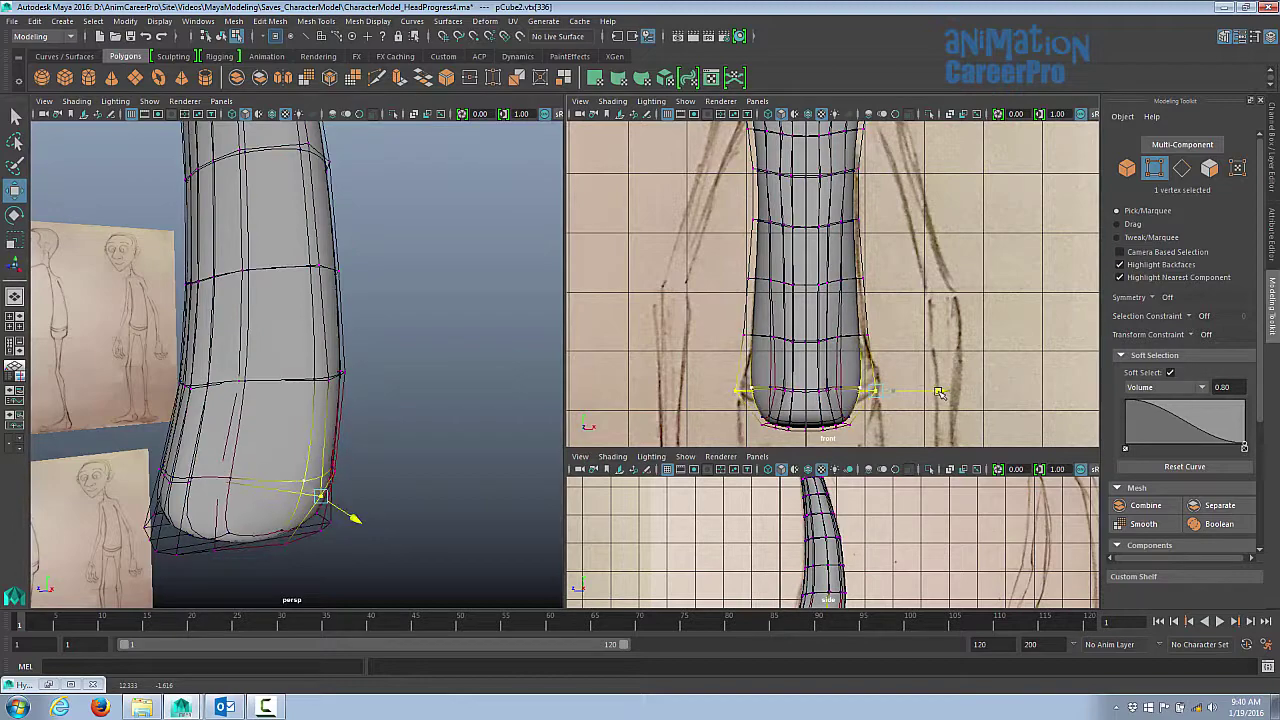
pyautogui.click(905, 425)
pyautogui.keyDown('alt'); pyautogui.moveTo(300, 350); pyautogui.dragTo(500, 380); pyautogui.keyUp('alt')
pyautogui.moveTo(913, 424); pyautogui.dragTo(947, 423)
pyautogui.keyDown('alt'); pyautogui.moveTo(509, 422); pyautogui.dragTo(450, 420); pyautogui.keyUp('alt')
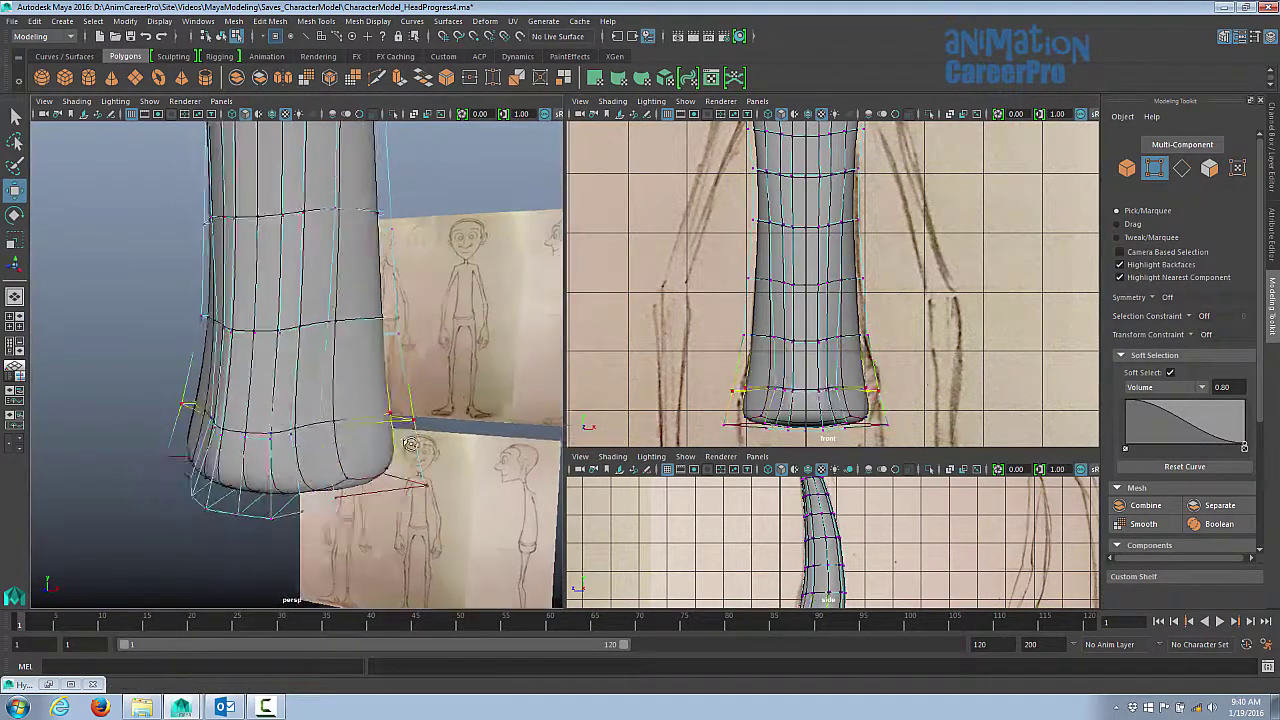
# - Move the front vertices beside the widened sides of the lower torso outward with a 0.80 soft selection falloff
pyautogui.click(350, 432)
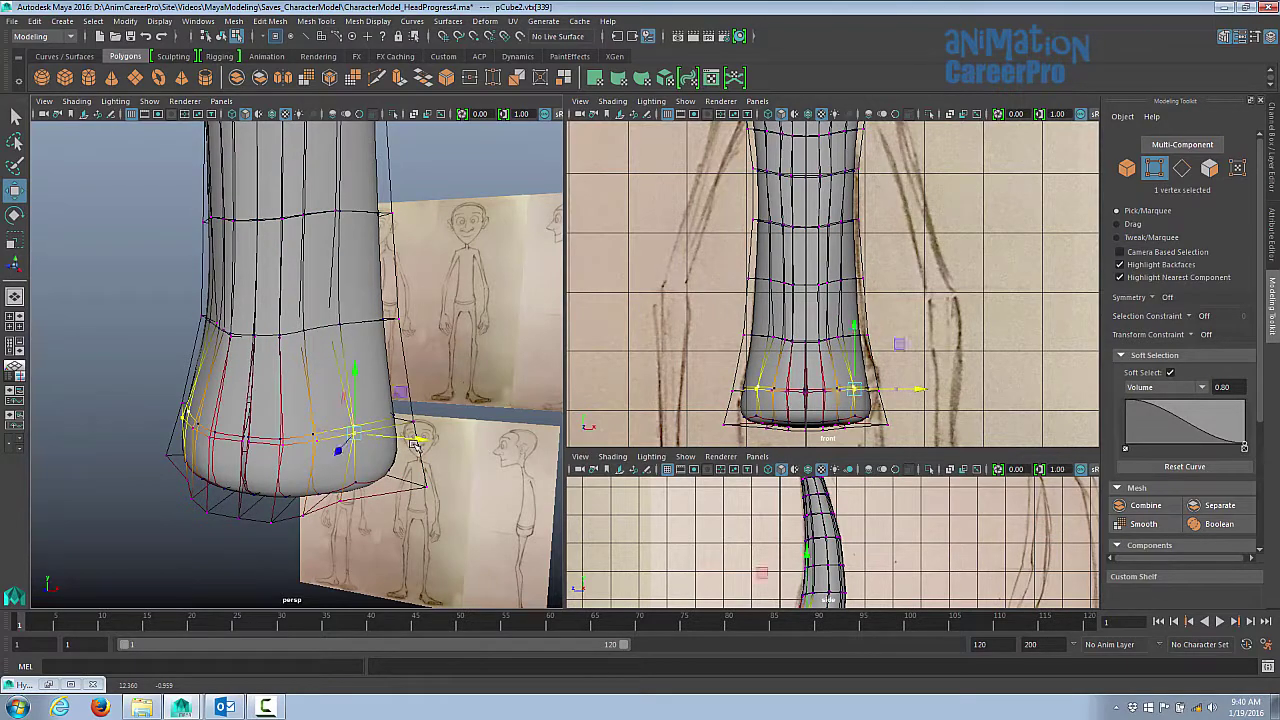
pyautogui.click(355, 380)
pyautogui.keyDown('alt'); pyautogui.moveTo(355, 380); pyautogui.dragTo(424, 409); pyautogui.keyUp('alt')
pyautogui.moveTo(424, 409); pyautogui.dragTo(436, 410)
pyautogui.click(372, 307)
pyautogui.keyDown('alt'); pyautogui.moveTo(372, 307); pyautogui.dragTo(390, 330); pyautogui.keyUp('alt')
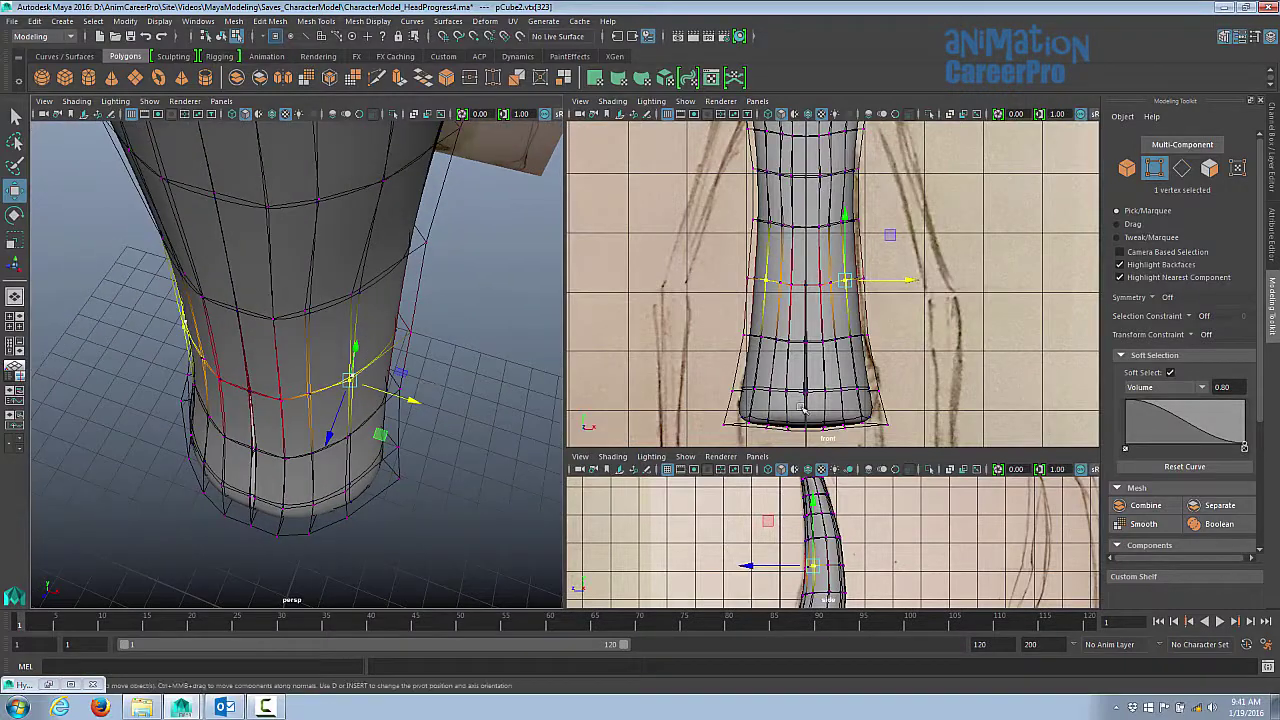
# - Reposition the lower torso's back vertices sideways with a 0.80 soft selection falloff to round out the back
pyautogui.keyDown('alt'); pyautogui.moveTo(381, 495); pyautogui.dragTo(384, 410); pyautogui.keyUp('alt')
pyautogui.click(401, 473)
pyautogui.click(336, 358)
pyautogui.keyDown('alt'); pyautogui.moveTo(287, 520); pyautogui.dragTo(365, 440); pyautogui.keyUp('alt')
pyautogui.click(325, 398)
pyautogui.press('f')
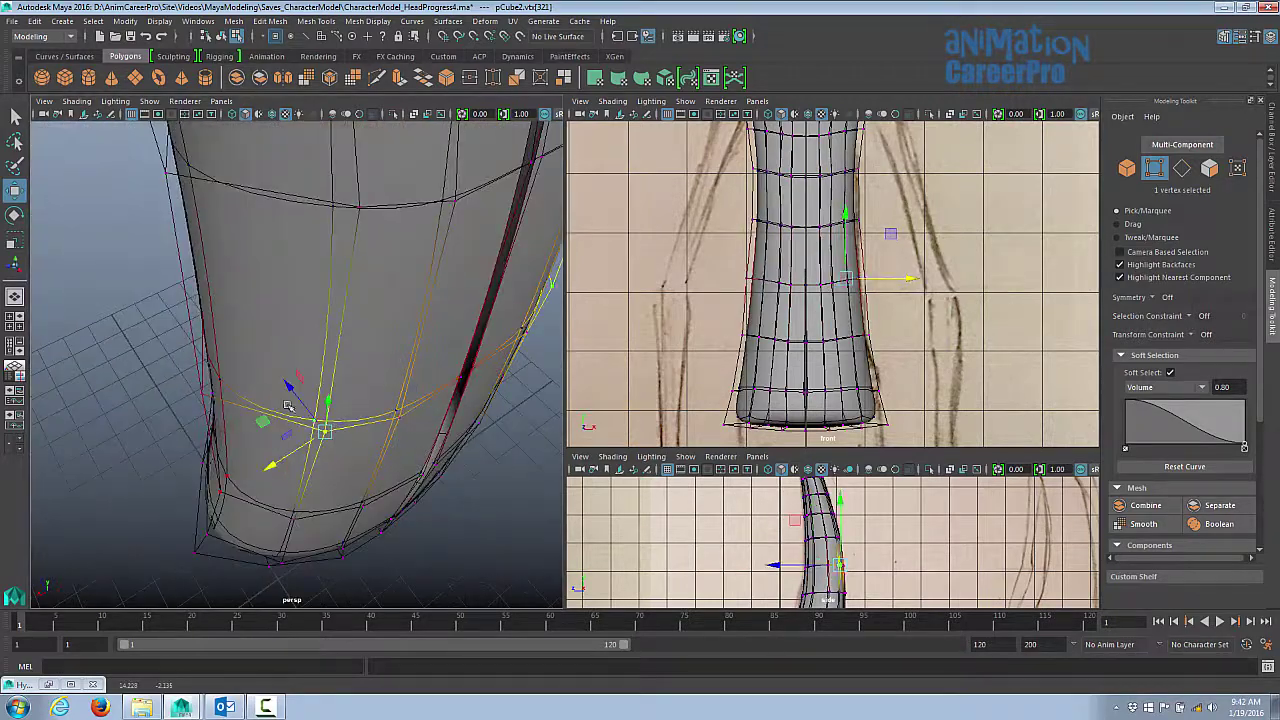
# - Set the soft selection falloff to 0.50 and shift vertex pairs near the torso's bottom corner sideways
pyautogui.keyDown('alt'); pyautogui.moveTo(300, 420); pyautogui.dragTo(290, 400, button='right'); pyautogui.keyUp('alt')
pyautogui.keyDown('alt'); pyautogui.moveTo(290, 400); pyautogui.dragTo(300, 340); pyautogui.keyUp('alt')
pyautogui.click(314, 353)
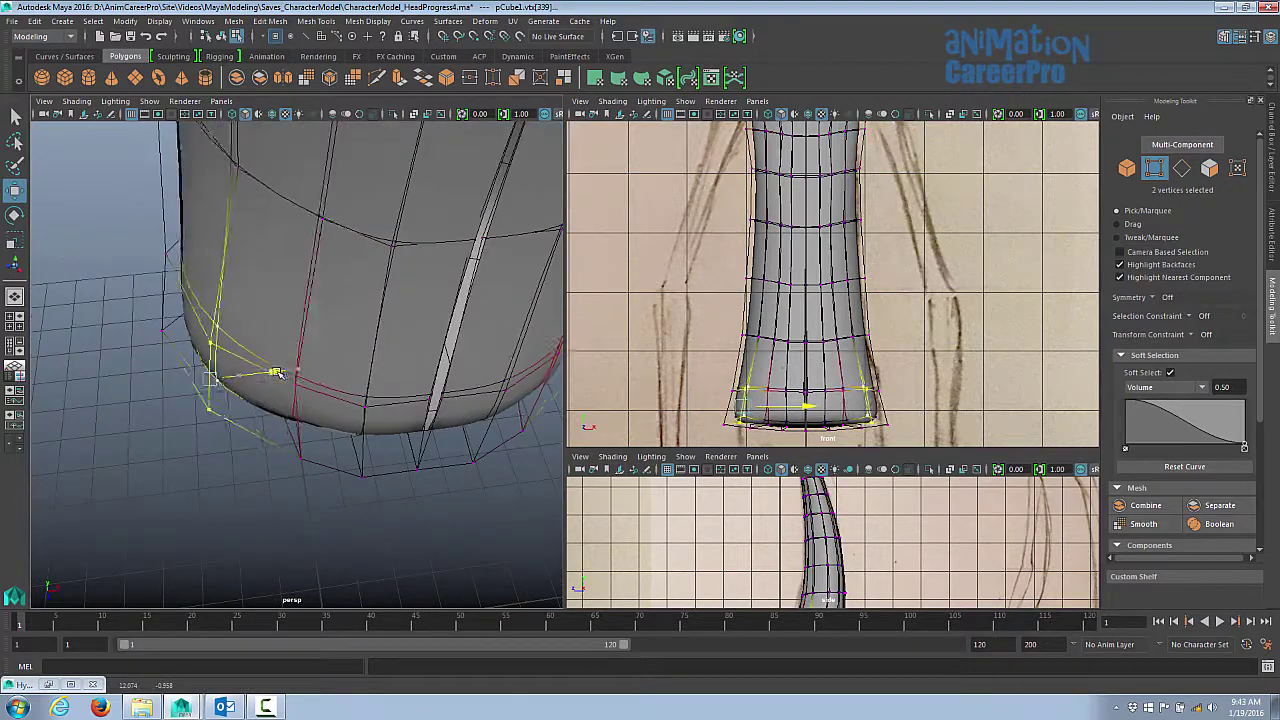
pyautogui.keyDown('alt'); pyautogui.moveTo(276, 372); pyautogui.dragTo(282, 360); pyautogui.keyUp('alt')
pyautogui.click(282, 368)
pyautogui.keyDown('alt'); pyautogui.moveTo(327, 297); pyautogui.dragTo(300, 250); pyautogui.keyUp('alt')
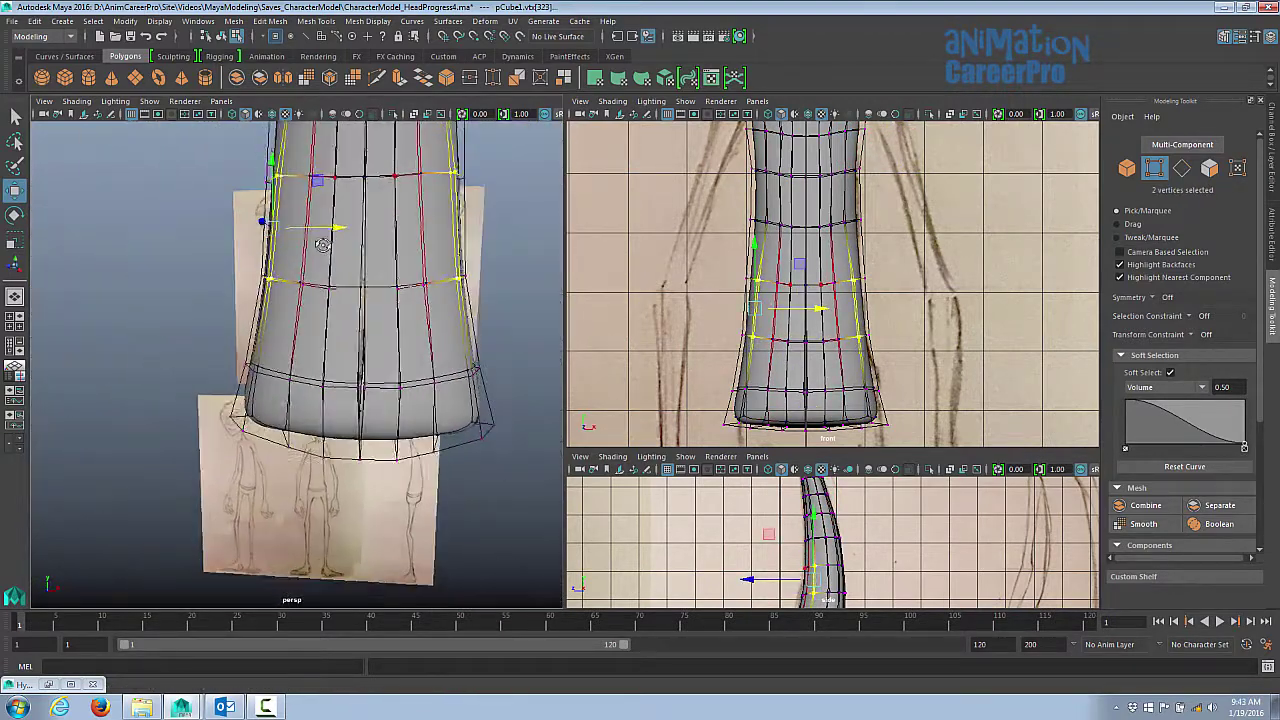
# - Adjust the front vertices from the lower torso up to the chest with a 0.50 falloff to smooth the edge loops
pyautogui.click(758, 308)
pyautogui.hotkey('shift', 'f')
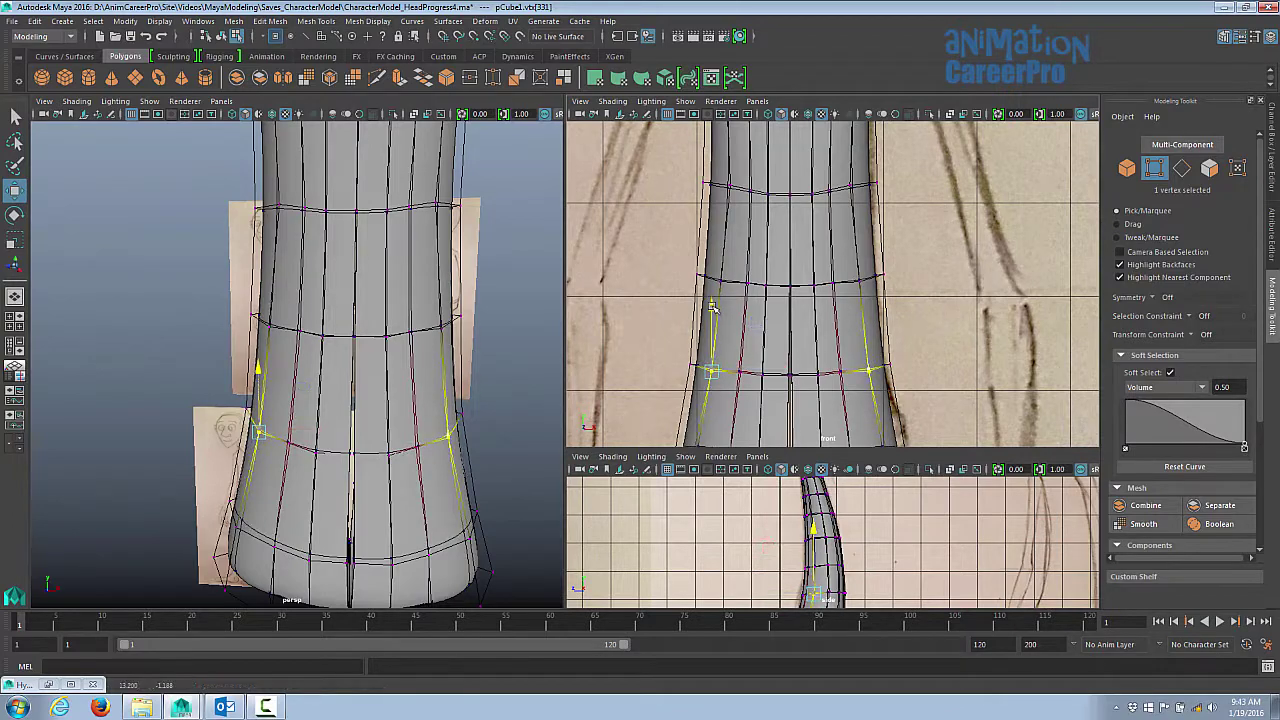
pyautogui.click(733, 307)
pyautogui.press('f')
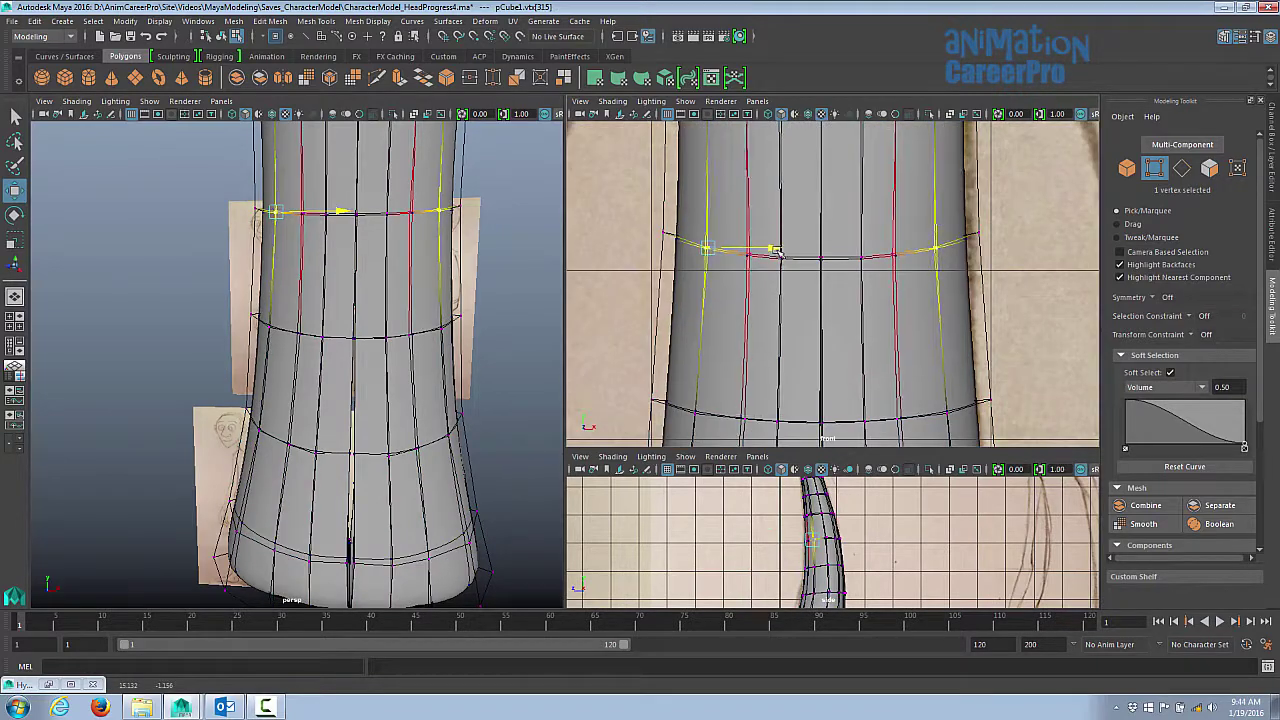
pyautogui.keyDown('alt'); pyautogui.moveTo(834, 330); pyautogui.dragTo(834, 366, button='middle'); pyautogui.keyUp('alt')
pyautogui.keyDown('shift'); pyautogui.click(834, 266); pyautogui.keyUp('shift')
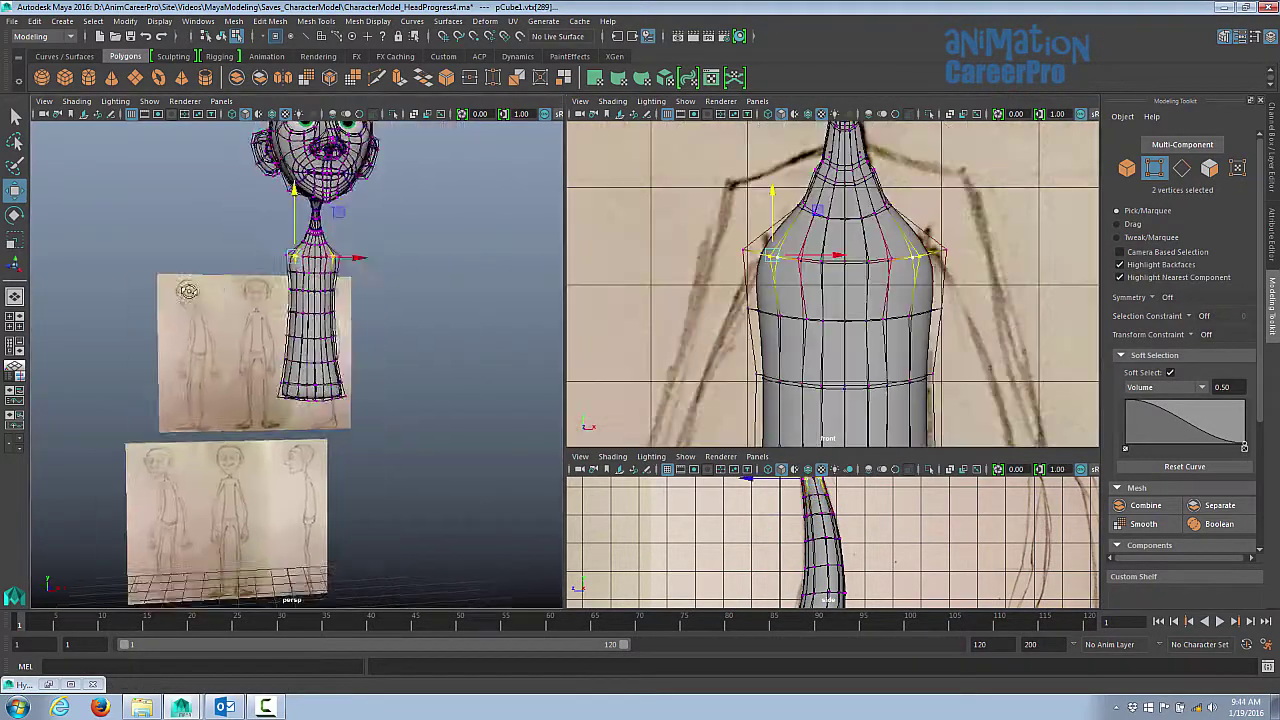
# - Turn off Soft Selection and snap the lower torso's back centre vertices to the grid's centre line in wireframe
pyautogui.keyDown('alt'); pyautogui.moveTo(270, 300); pyautogui.dragTo(348, 328); pyautogui.keyUp('alt')
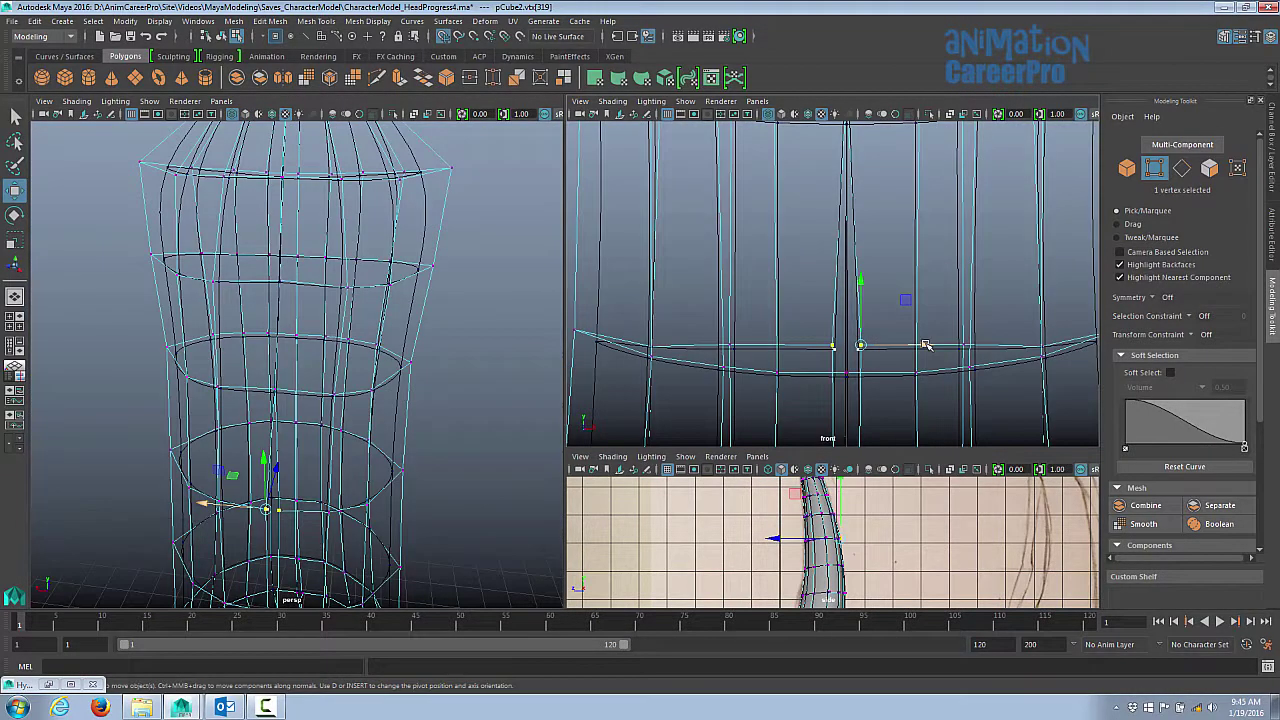
pyautogui.moveTo(925, 345); pyautogui.dragTo(908, 351)
pyautogui.keyDown('alt'); pyautogui.moveTo(908, 351); pyautogui.dragTo(963, 210, button='middle'); pyautogui.keyUp('alt')
pyautogui.scroll(3, 963, 210)
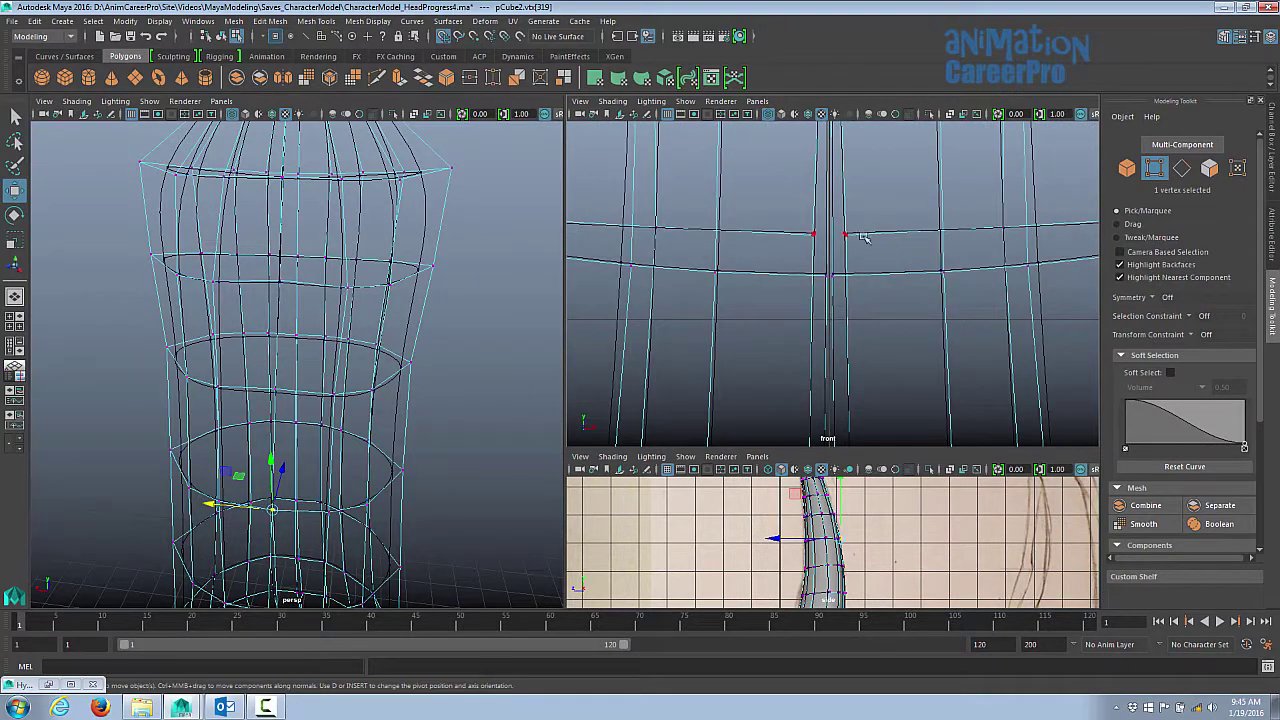
pyautogui.press('space')
pyautogui.scroll(2, 840, 250)
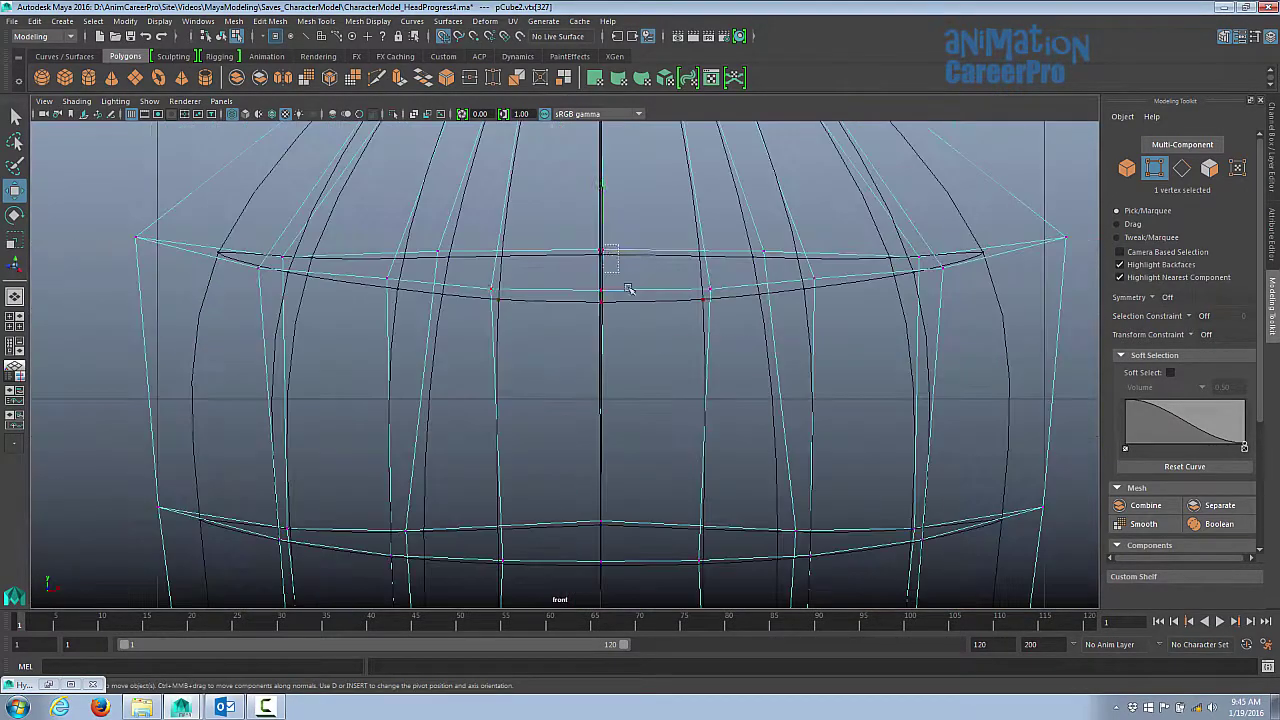
# - Snap the chest loops' centre vertices onto the centre line in the enlarged front view
pyautogui.keyDown('alt'); pyautogui.moveTo(723, 171); pyautogui.dragTo(700, 250, button='middle'); pyautogui.keyUp('alt')
pyautogui.moveTo(690, 245); pyautogui.dragTo(735, 290)
pyautogui.scroll(-1, 808, 394)
pyautogui.scroll(2, 663, 329)
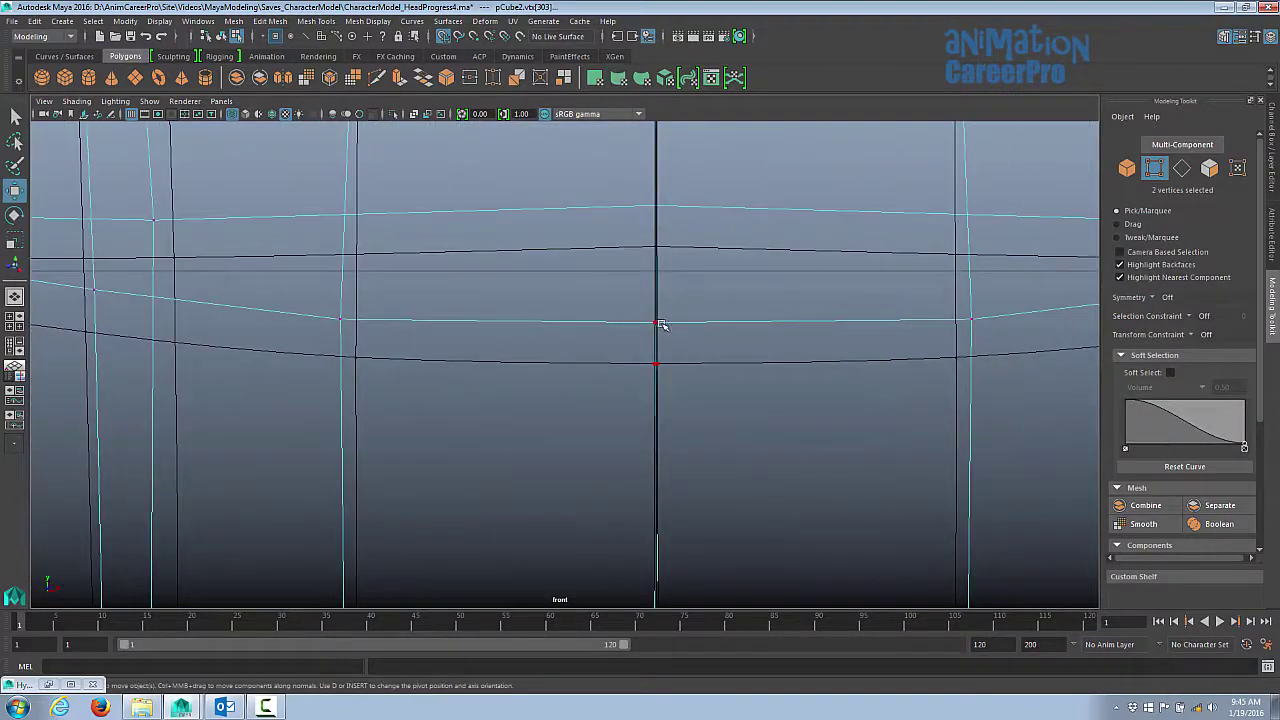
pyautogui.click(663, 329)
pyautogui.scroll(-1, 670, 331)
pyautogui.scroll(1, 678, 333)
pyautogui.scroll(-2, 678, 333)
pyautogui.scroll(1, 1003, 397)
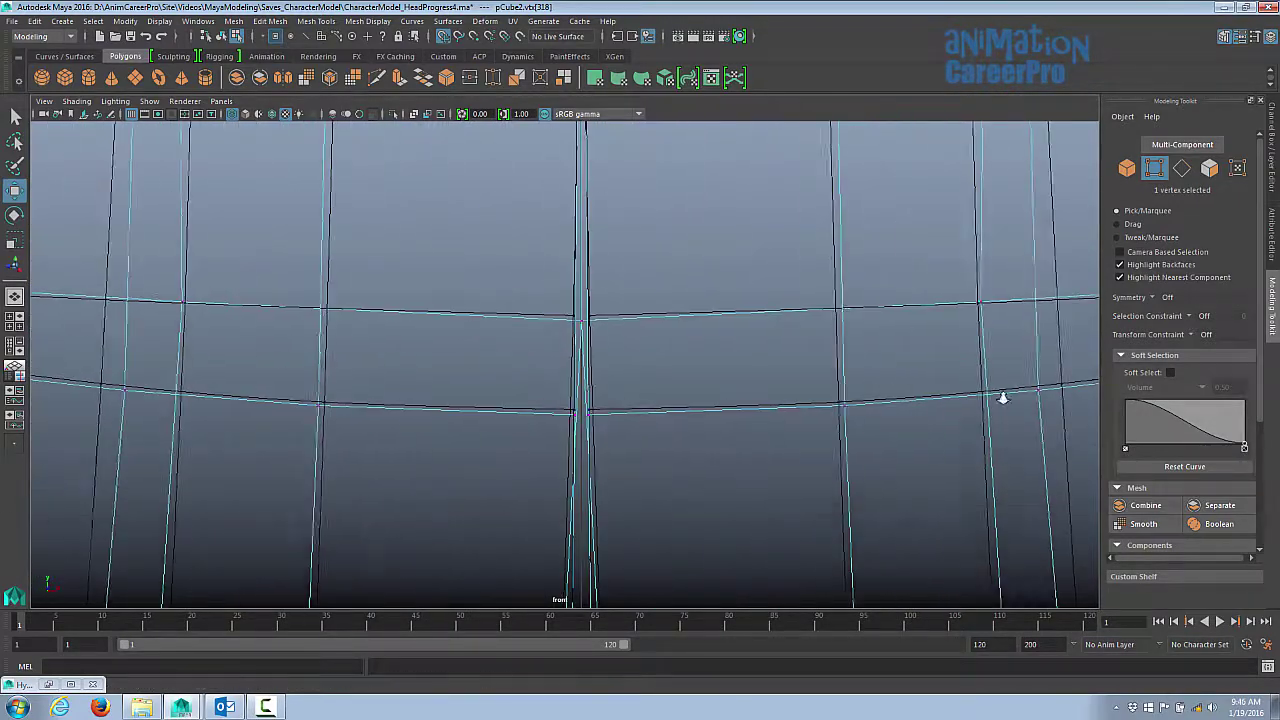
# - Snap the centre vertices of the lower torso loops and the bottom edge onto the centre line
pyautogui.scroll(3, 728, 283)
pyautogui.scroll(-2, 728, 283)
pyautogui.scroll(1, 700, 420)
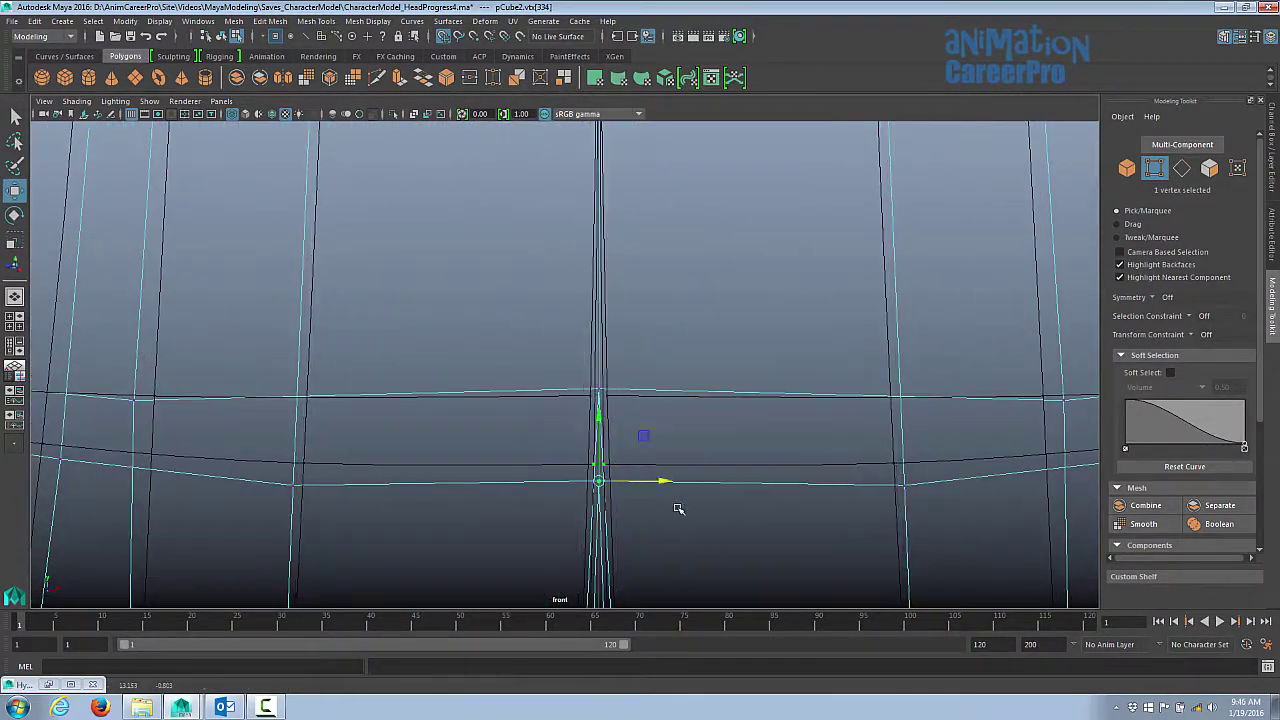
pyautogui.scroll(2, 660, 430)
pyautogui.scroll(-1, 722, 412)
pyautogui.scroll(-2, 722, 412)
pyautogui.scroll(2, 740, 450)
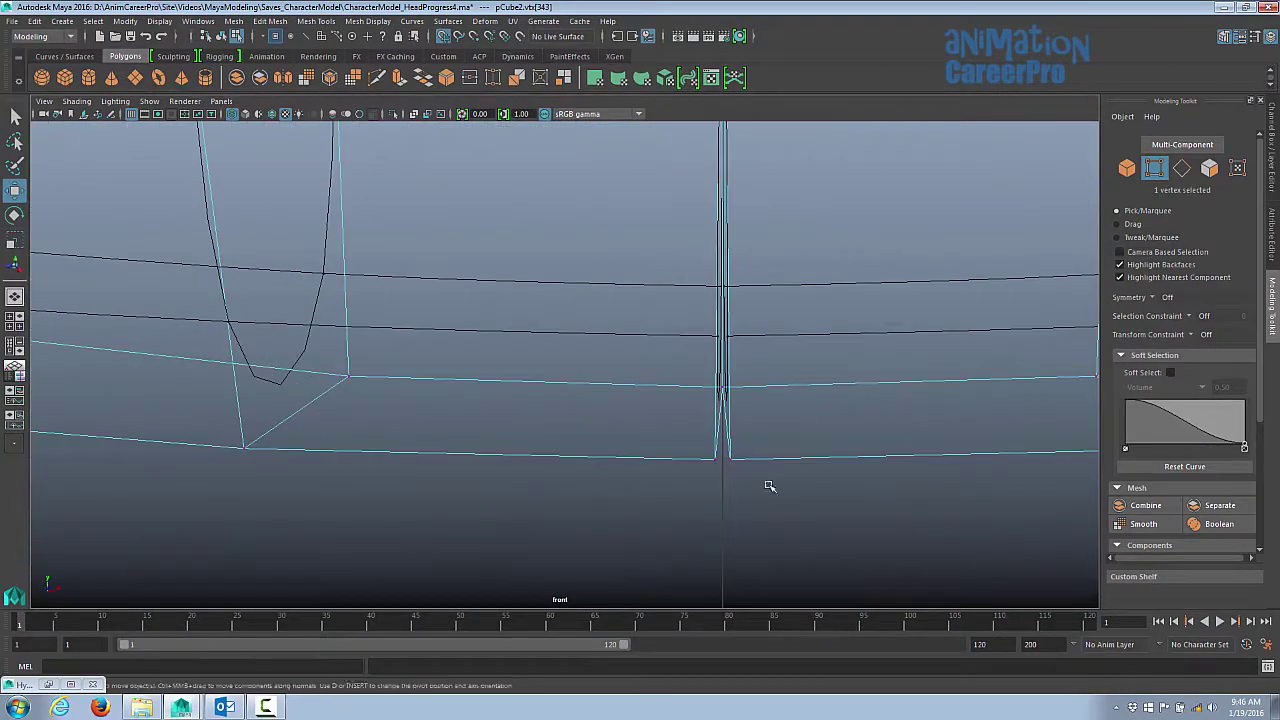
pyautogui.scroll(-2, 766, 486)
pyautogui.scroll(1, 691, 543)
# - Return to shaded display and examine the torso's centre seam and overall shape in the perspective view
pyautogui.press('5')
pyautogui.scroll(-2, 762, 517)
pyautogui.scroll(2, 555, 375)
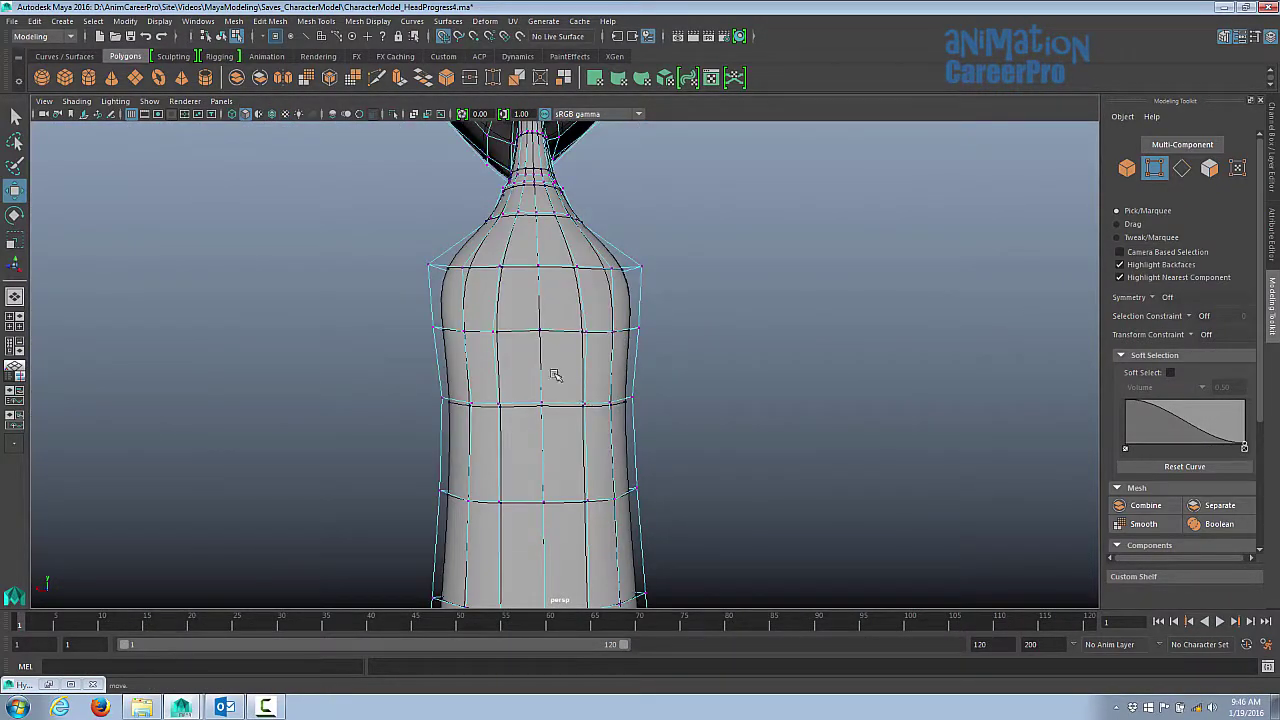
pyautogui.keyDown('alt'); pyautogui.moveTo(498, 338); pyautogui.dragTo(697, 421); pyautogui.keyUp('alt')
pyautogui.keyDown('alt'); pyautogui.moveTo(697, 421); pyautogui.dragTo(423, 251, button='right'); pyautogui.keyUp('alt')
pyautogui.keyDown('alt'); pyautogui.moveTo(423, 251); pyautogui.dragTo(574, 405); pyautogui.keyUp('alt')
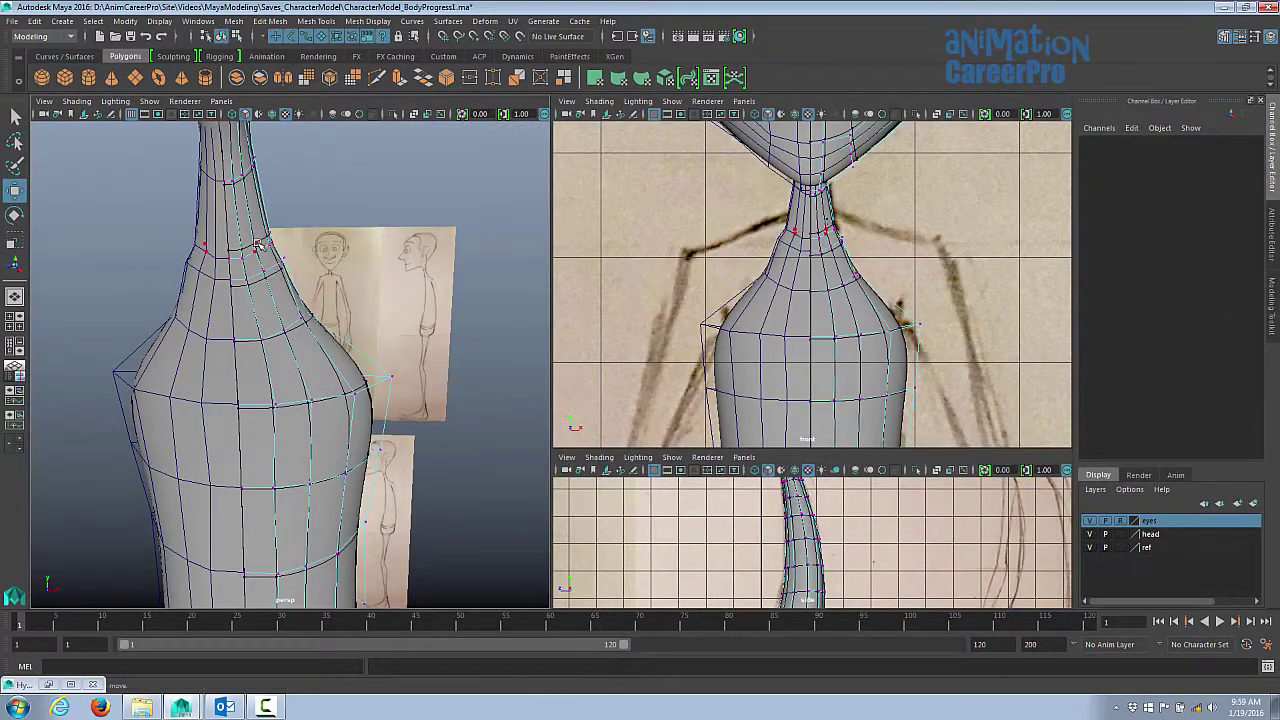
# - Enable grid snapping and snap the outer shoulder vertices outward to the vertical grid line in the front view
pyautogui.keyDown('alt'); pyautogui.moveTo(350, 262); pyautogui.dragTo(338, 260); pyautogui.keyUp('alt')
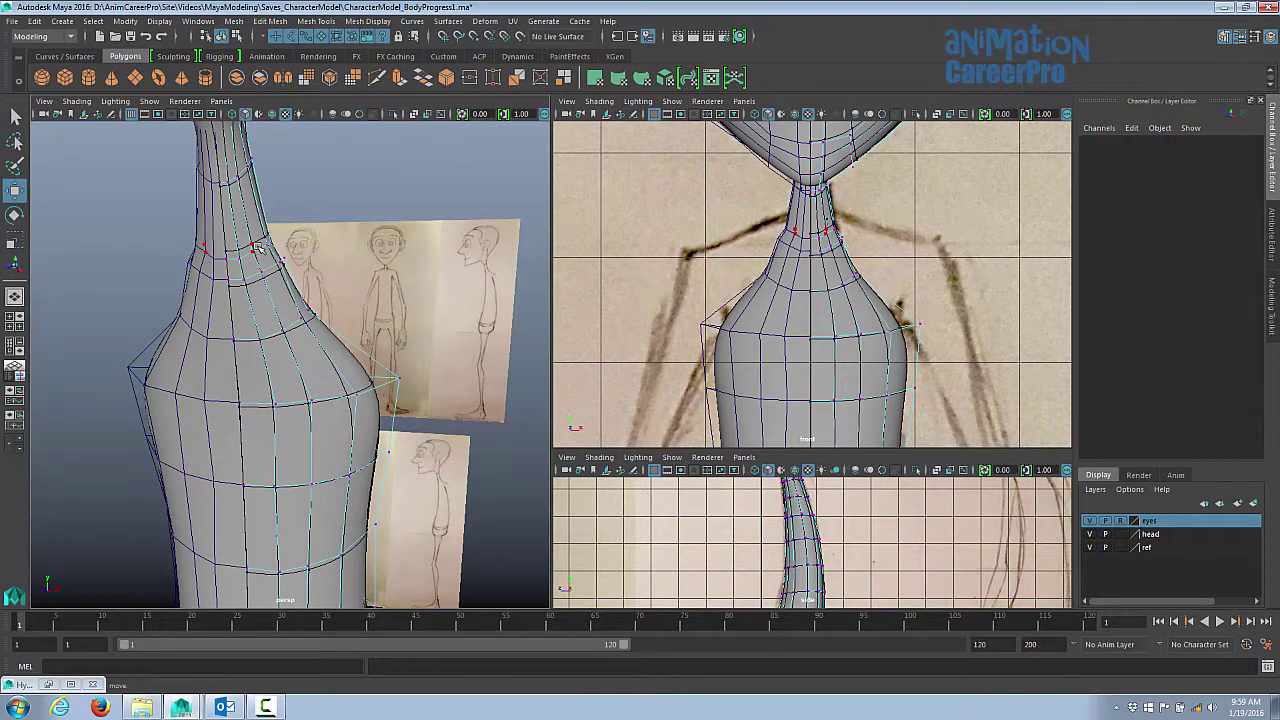
pyautogui.keyDown('alt'); pyautogui.moveTo(279, 256); pyautogui.dragTo(353, 268); pyautogui.keyUp('alt')
pyautogui.click(308, 232)
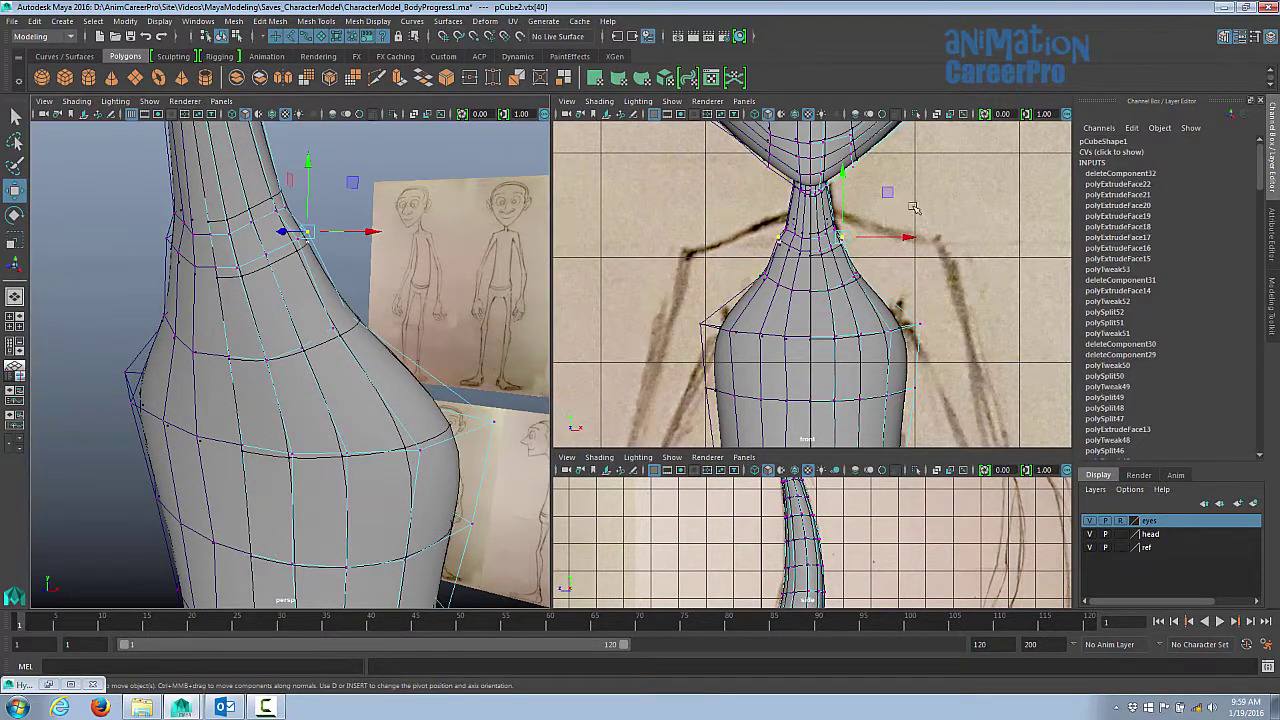
pyautogui.click(443, 36)
pyautogui.moveTo(905, 237); pyautogui.dragTo(975, 240)
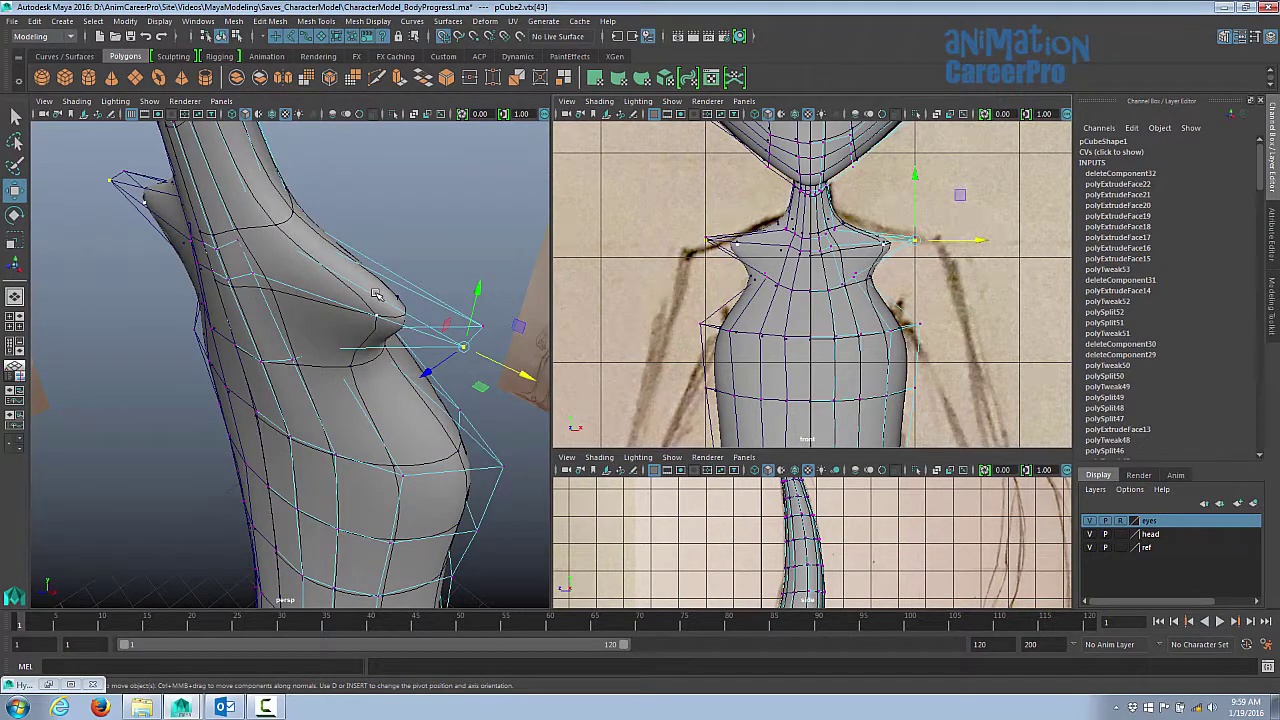
pyautogui.keyDown('alt'); pyautogui.moveTo(376, 293); pyautogui.dragTo(265, 447); pyautogui.keyUp('alt')
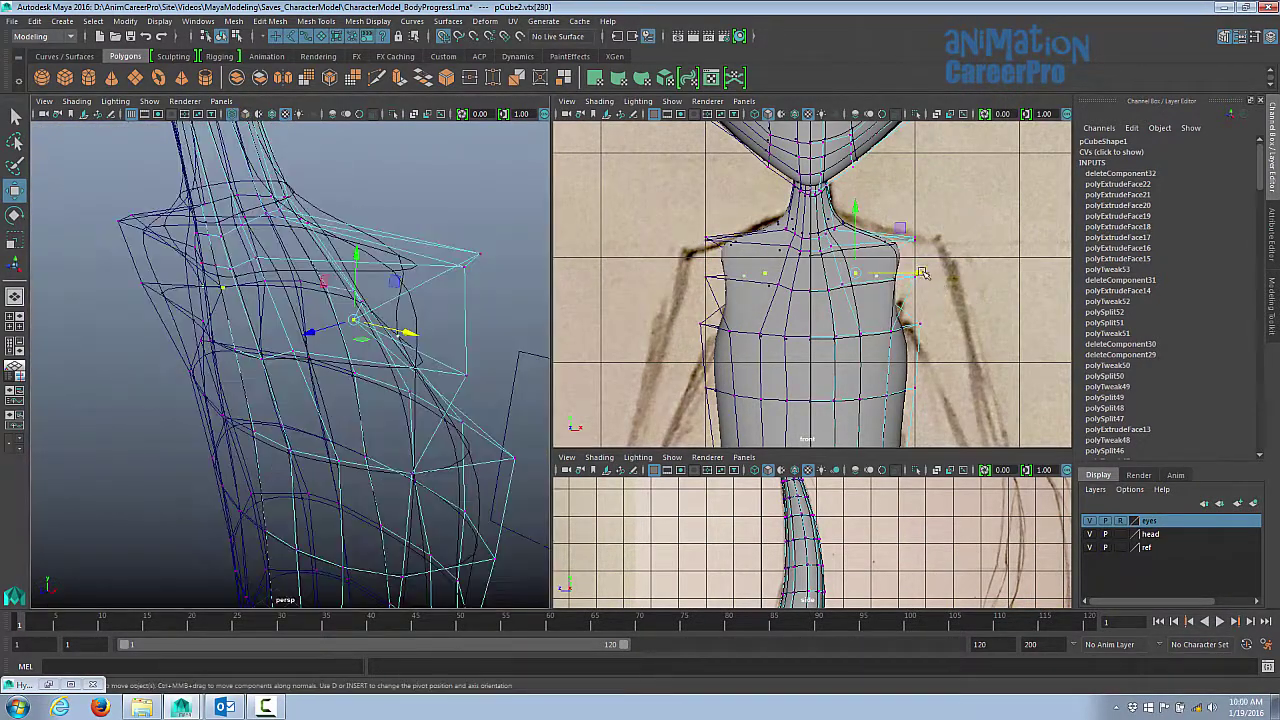
# - Select the shoulder's side face, convert it to vertices and pull them inward toward the torso in the front view
pyautogui.moveTo(352, 303); pyautogui.dragTo(360, 330, button='right')
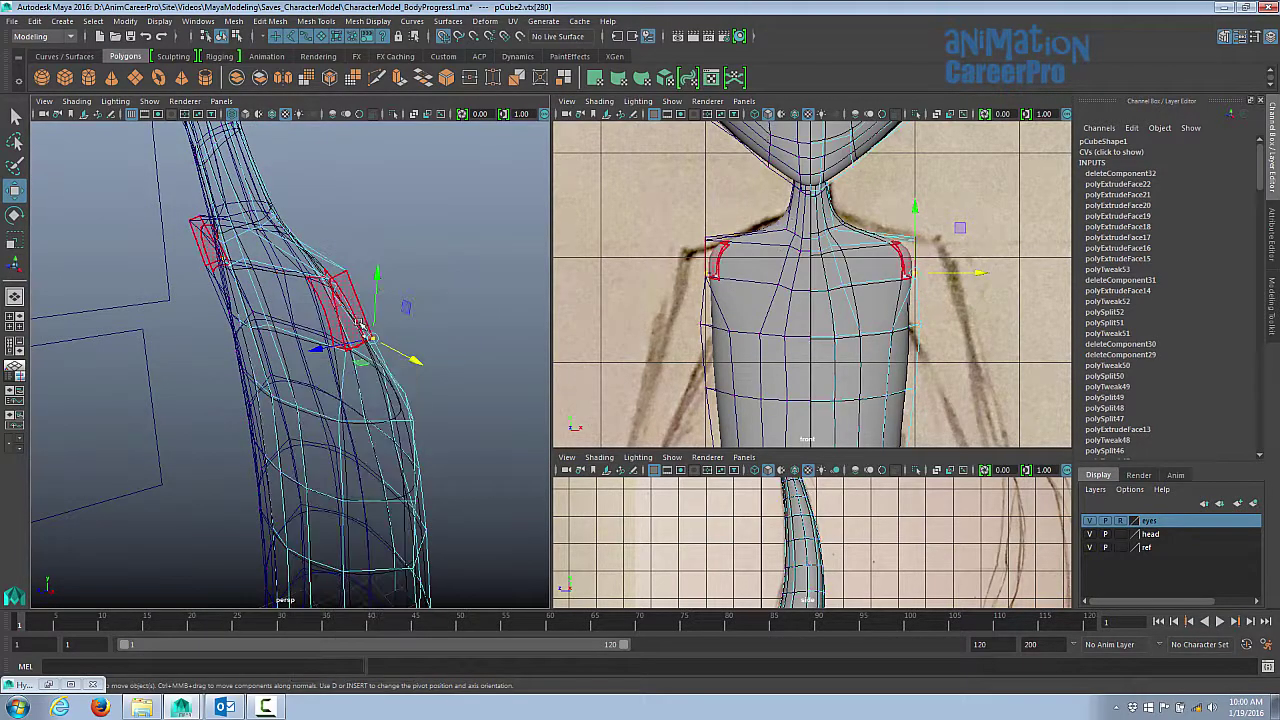
pyautogui.click(360, 322)
pyautogui.keyDown('alt'); pyautogui.moveTo(360, 322); pyautogui.dragTo(445, 302); pyautogui.keyUp('alt')
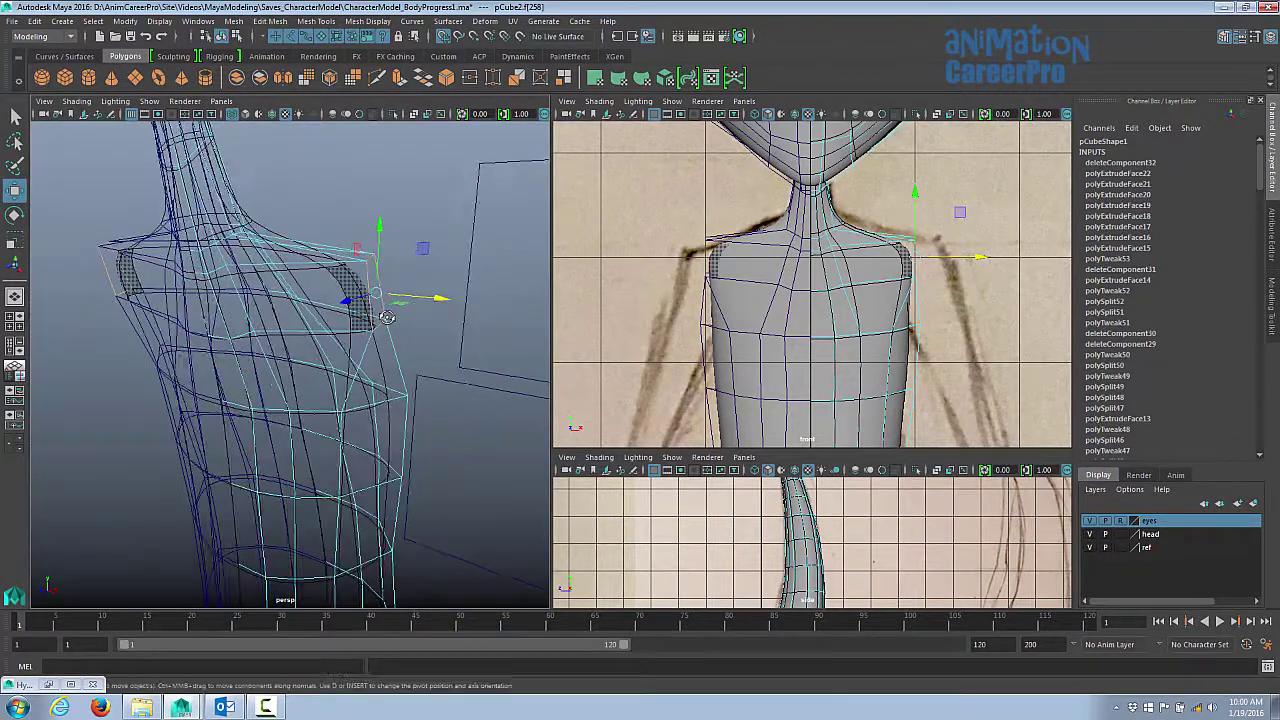
pyautogui.hotkey('ctrl', 'F9')
pyautogui.moveTo(943, 262); pyautogui.dragTo(935, 266)
pyautogui.hotkey('shift', 'f')
# - Move the neck-base vertices sideways so the shoulder slope follows the front reference sketch
pyautogui.scroll(2, 927, 281)
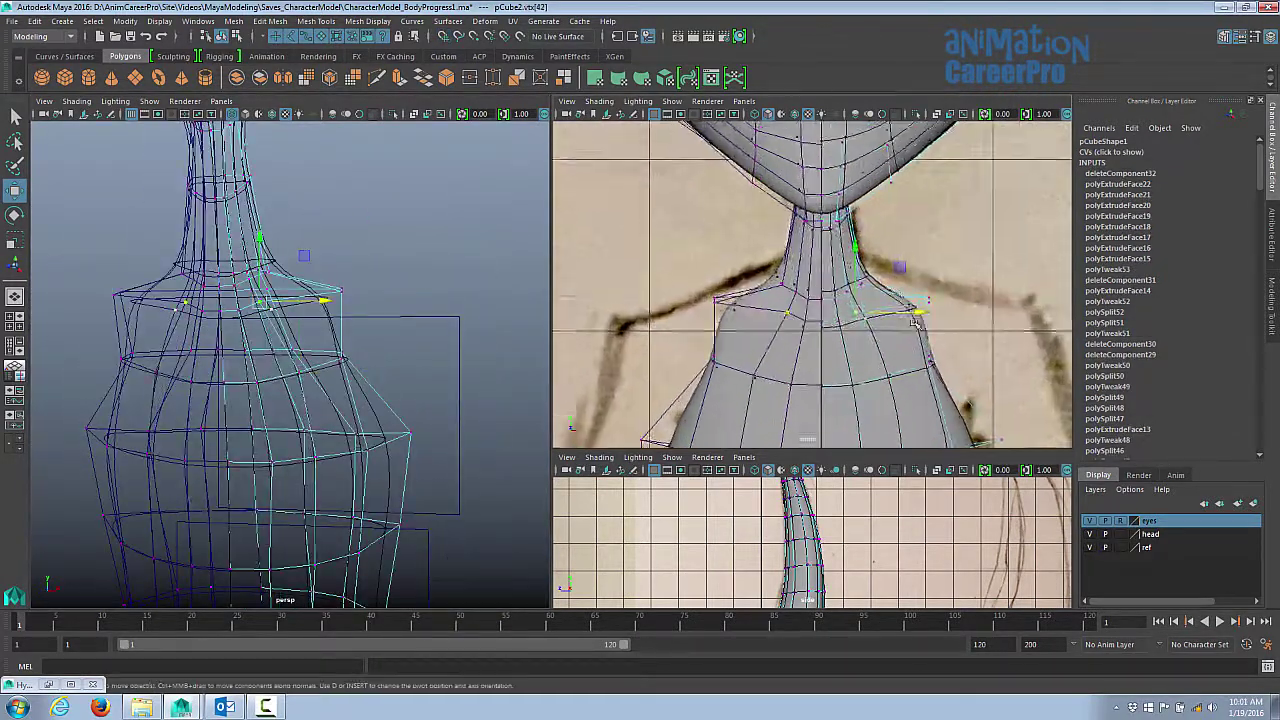
pyautogui.scroll(2, 927, 281)
pyautogui.click(905, 270)
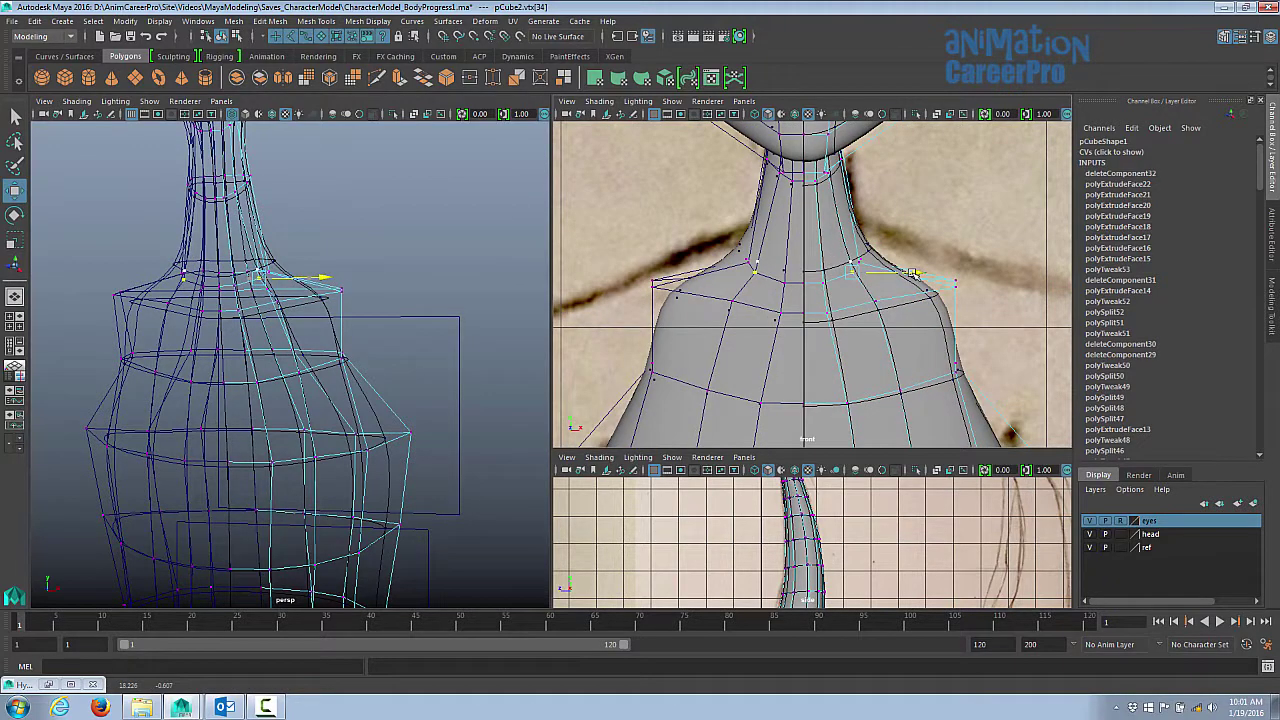
pyautogui.press('w')
# - Pull the protruding outer chest vertices inward in the front view and adjust the neighbouring upper chest vertices sideways
pyautogui.scroll(-3, 910, 267)
pyautogui.moveTo(660, 325); pyautogui.dragTo(888, 318)
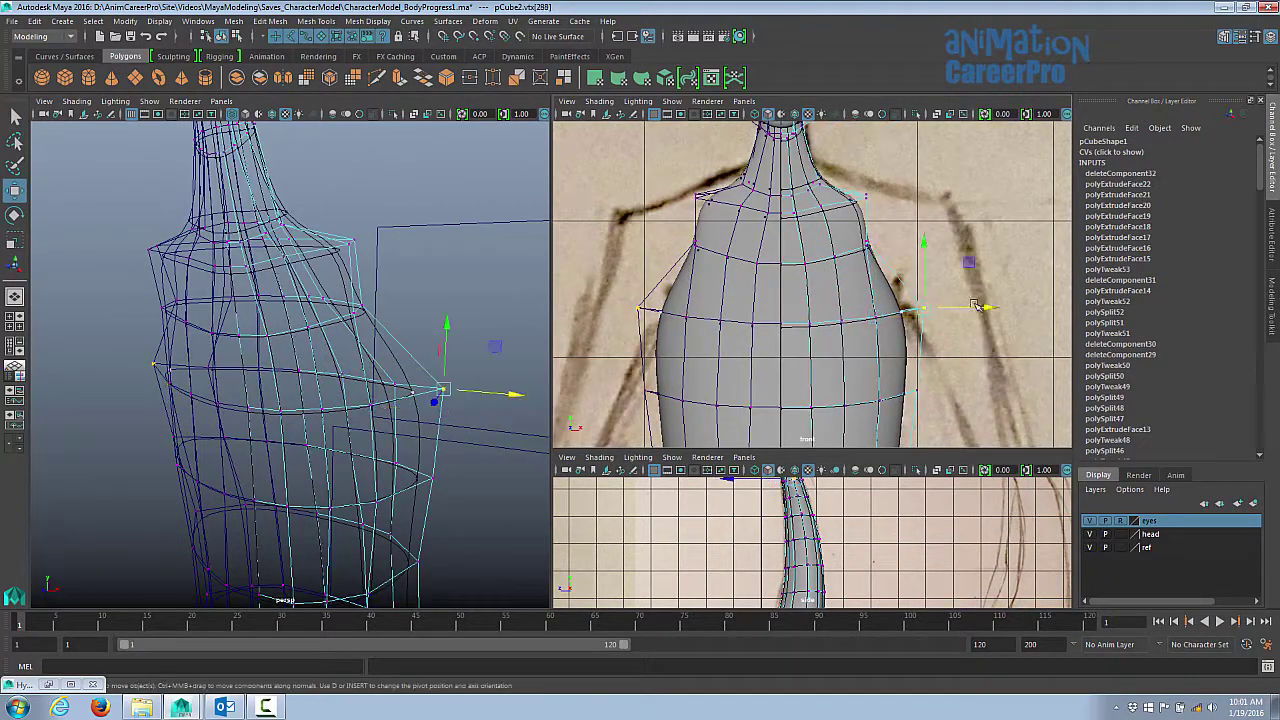
pyautogui.scroll(3, 300, 350)
pyautogui.click(286, 271)
pyautogui.click(238, 328)
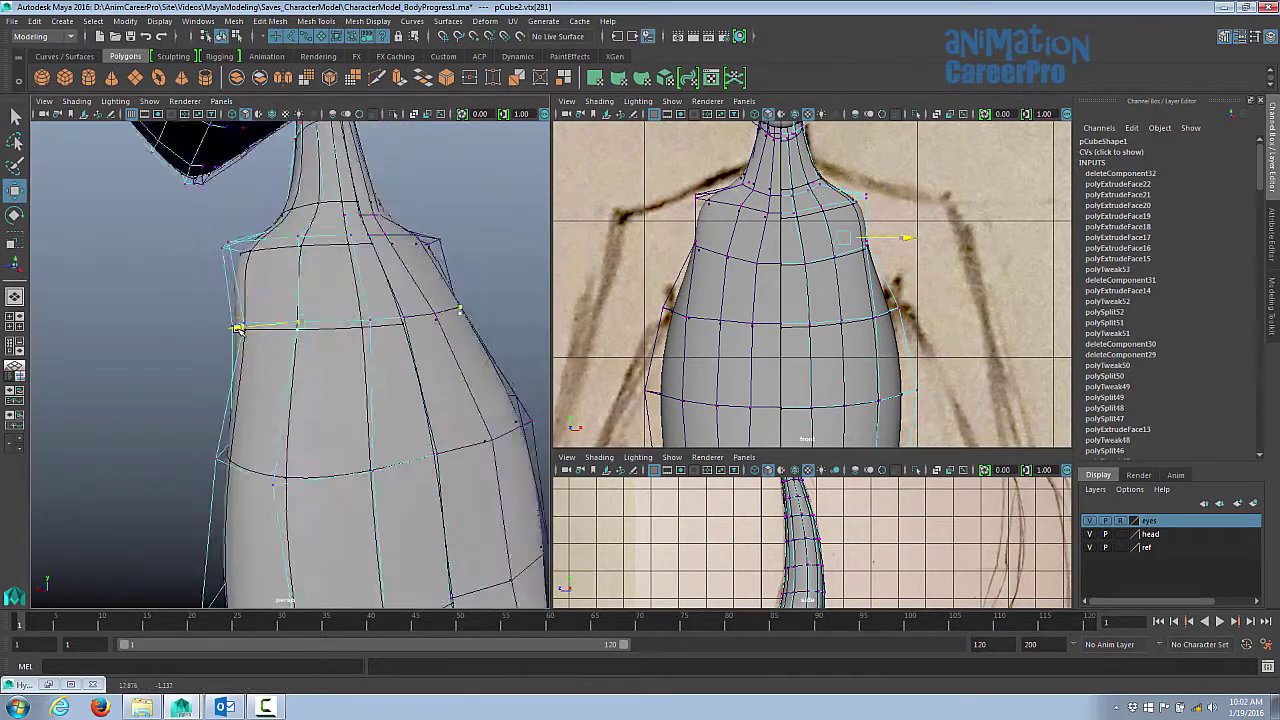
# - Raise the neck-base and shoulder vertex loops to the reference's shoulder line in the front view
pyautogui.keyDown('alt'); pyautogui.moveTo(238, 328); pyautogui.dragTo(320, 290); pyautogui.keyUp('alt')
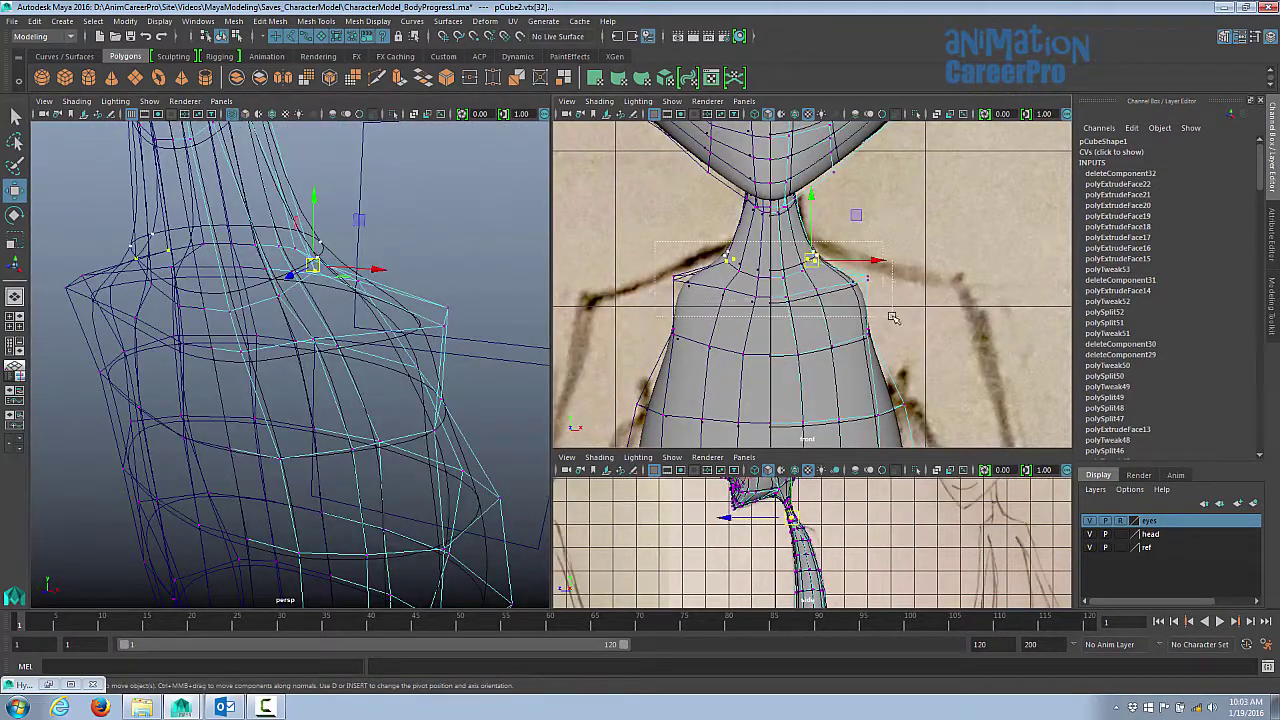
pyautogui.moveTo(816, 292); pyautogui.dragTo(822, 207)
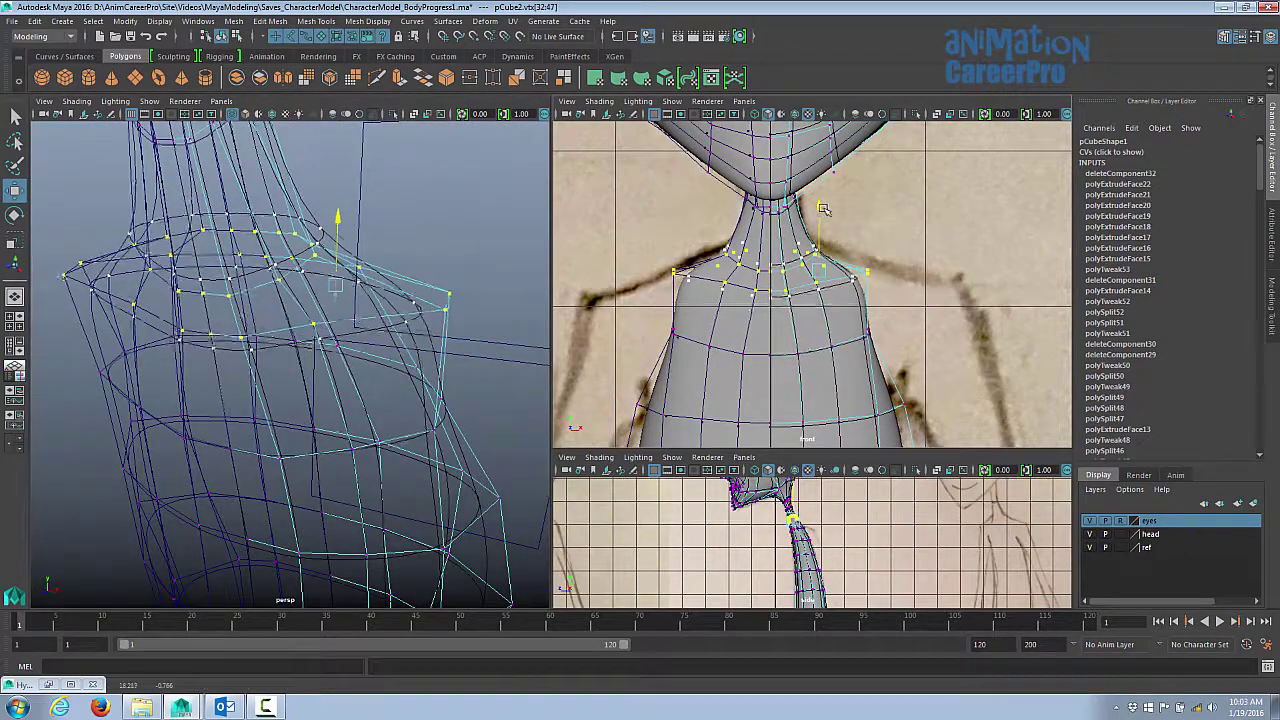
pyautogui.scroll(-3, 822, 207)
# - Lower the vertex loop beneath the shoulders and shift its side vertices slightly outward
pyautogui.moveTo(660, 262); pyautogui.dragTo(870, 292)
pyautogui.scroll(3, 826, 211)
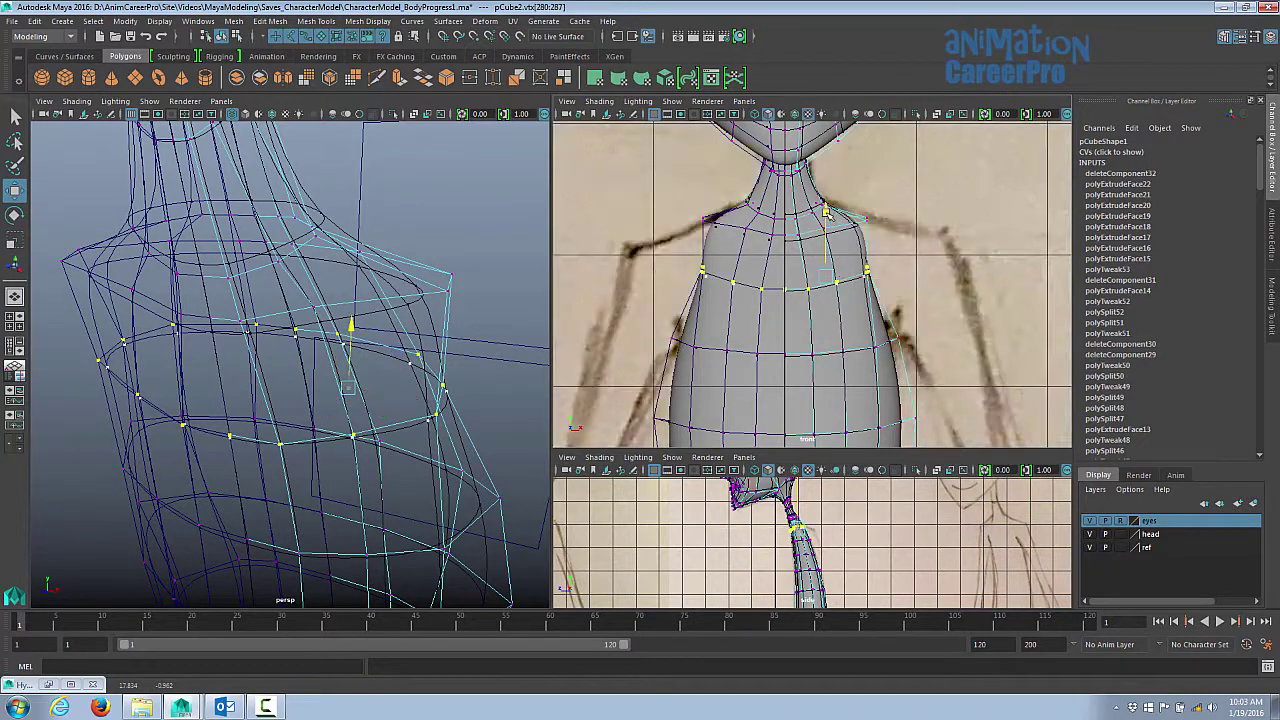
pyautogui.moveTo(826, 211); pyautogui.dragTo(823, 224)
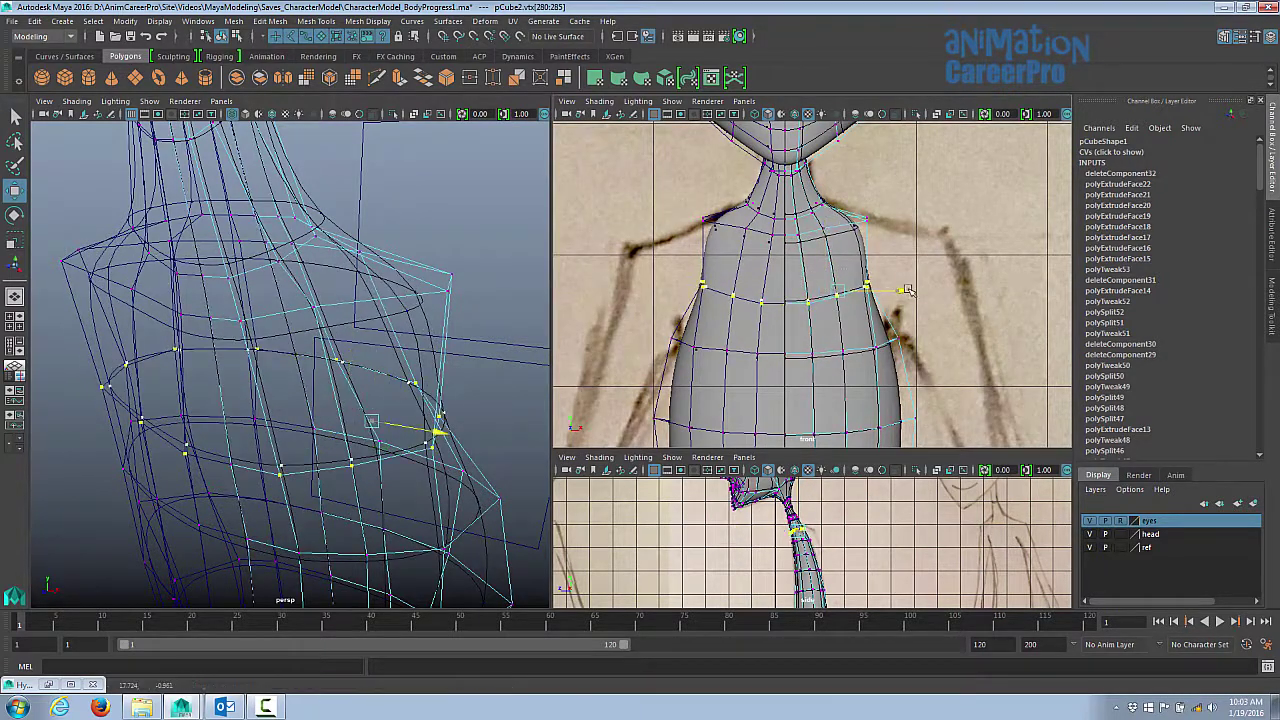
pyautogui.moveTo(905, 290); pyautogui.dragTo(912, 292)
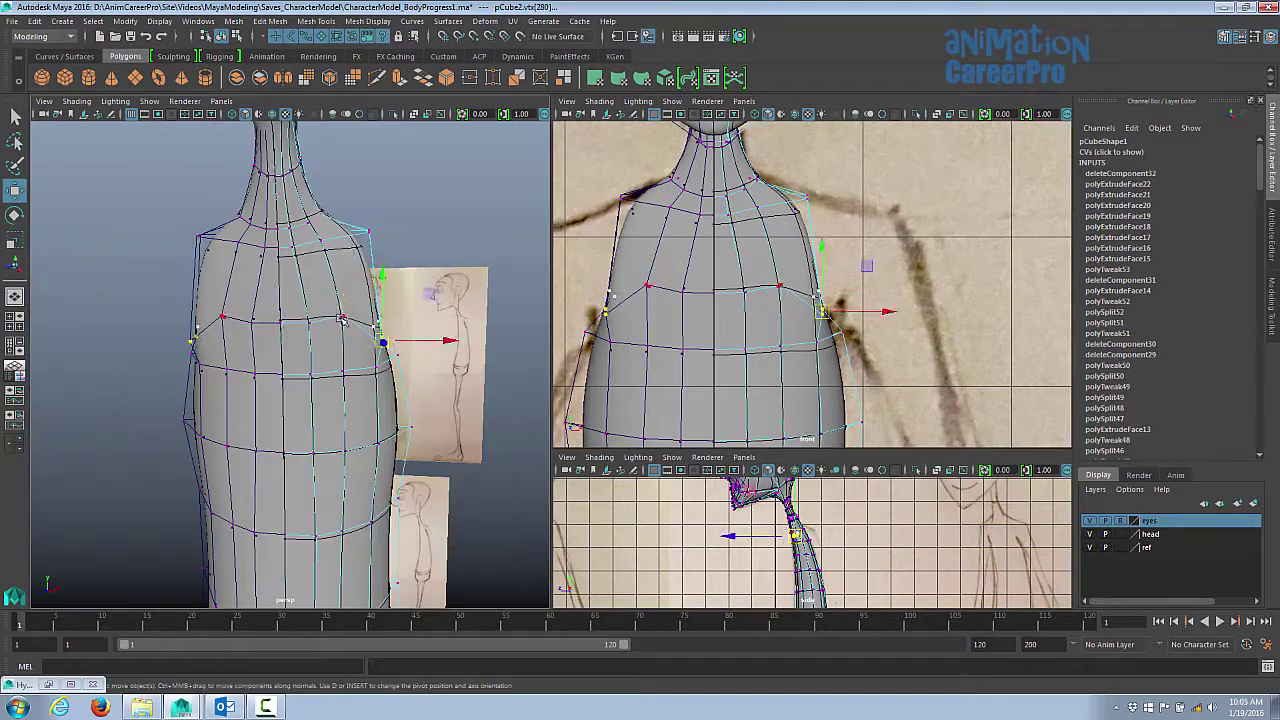
# - Lower the front chest vertices beside the armpits and adjust the torso's side vertices sideways to even out the loops
pyautogui.click(342, 320)
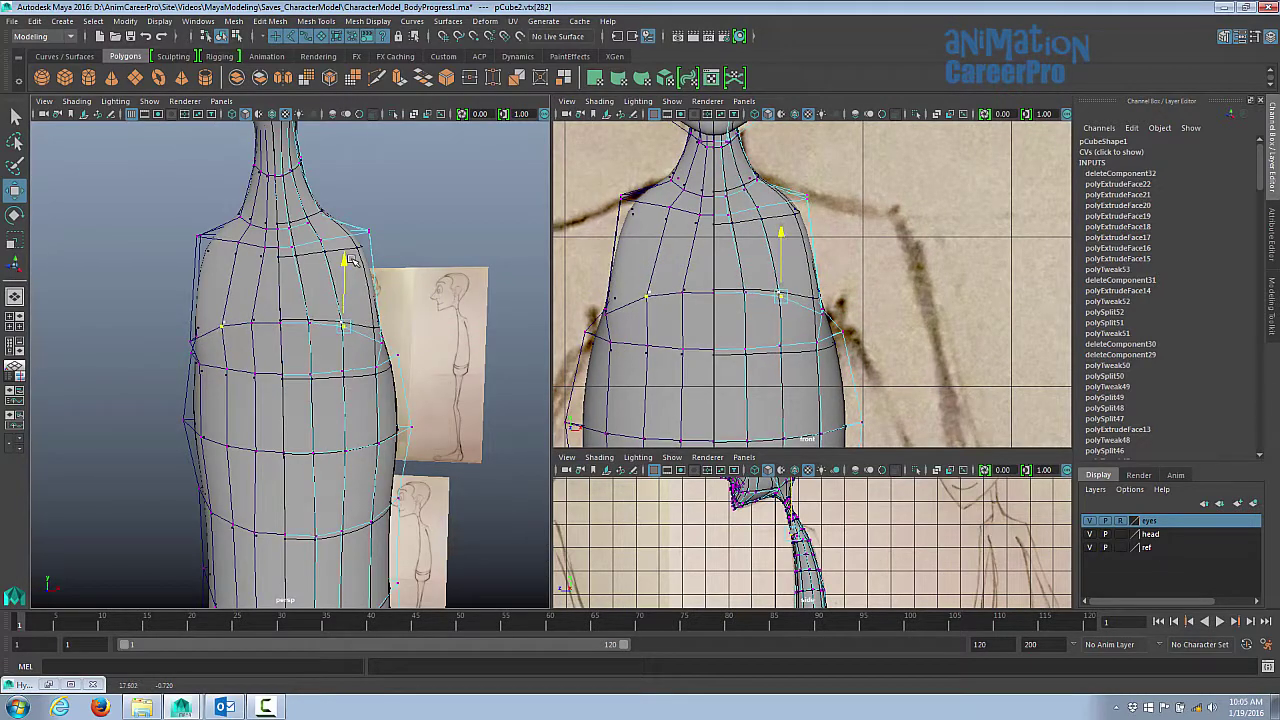
pyautogui.moveTo(610, 300); pyautogui.dragTo(860, 330)
pyautogui.scroll(2, 808, 302)
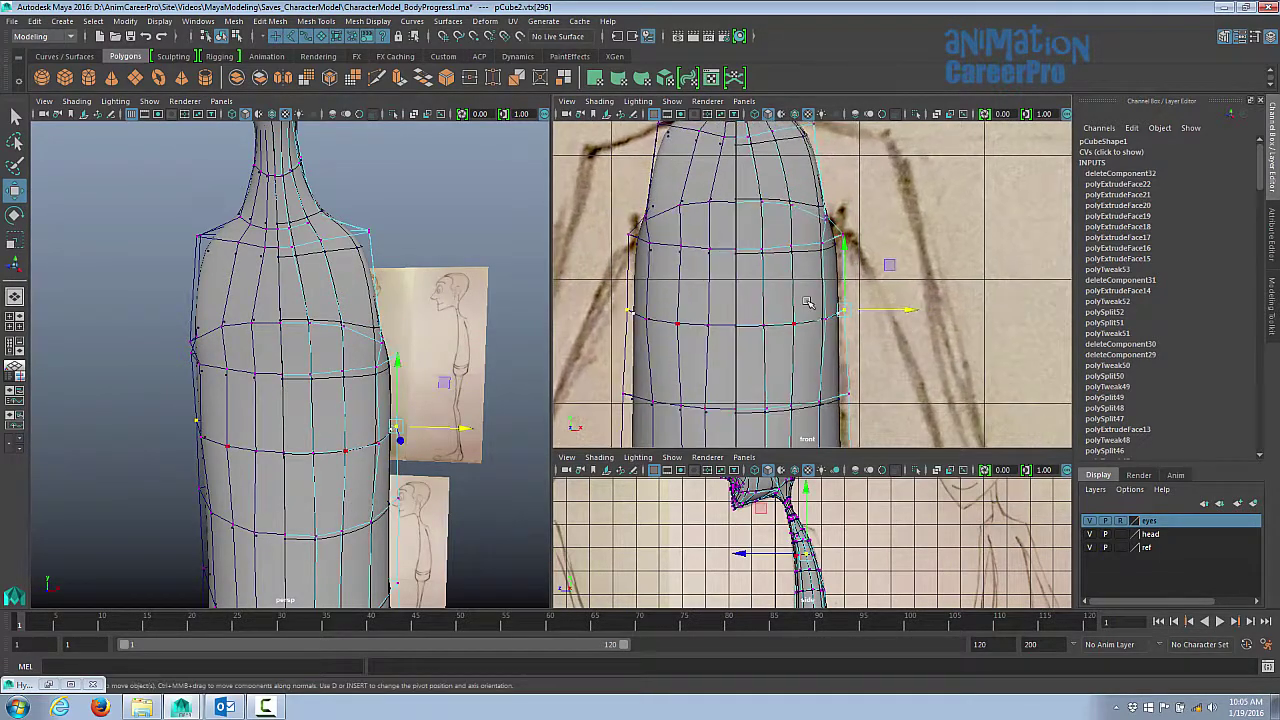
# - Move the armpit and shoulder side vertices along the depth axis to round the torso's side in the perspective view
pyautogui.click(828, 212)
pyautogui.keyDown('alt'); pyautogui.moveTo(250, 360); pyautogui.dragTo(287, 372); pyautogui.keyUp('alt')
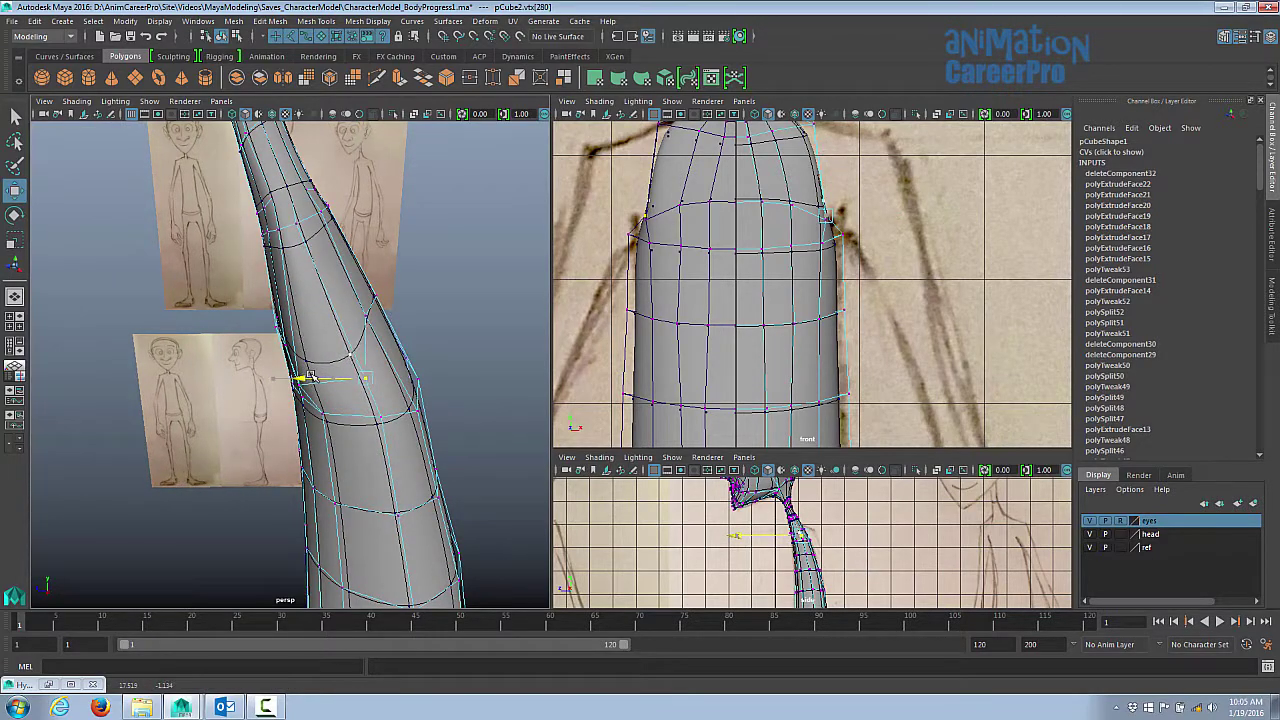
pyautogui.keyDown('alt'); pyautogui.moveTo(365, 340); pyautogui.dragTo(468, 386); pyautogui.keyUp('alt')
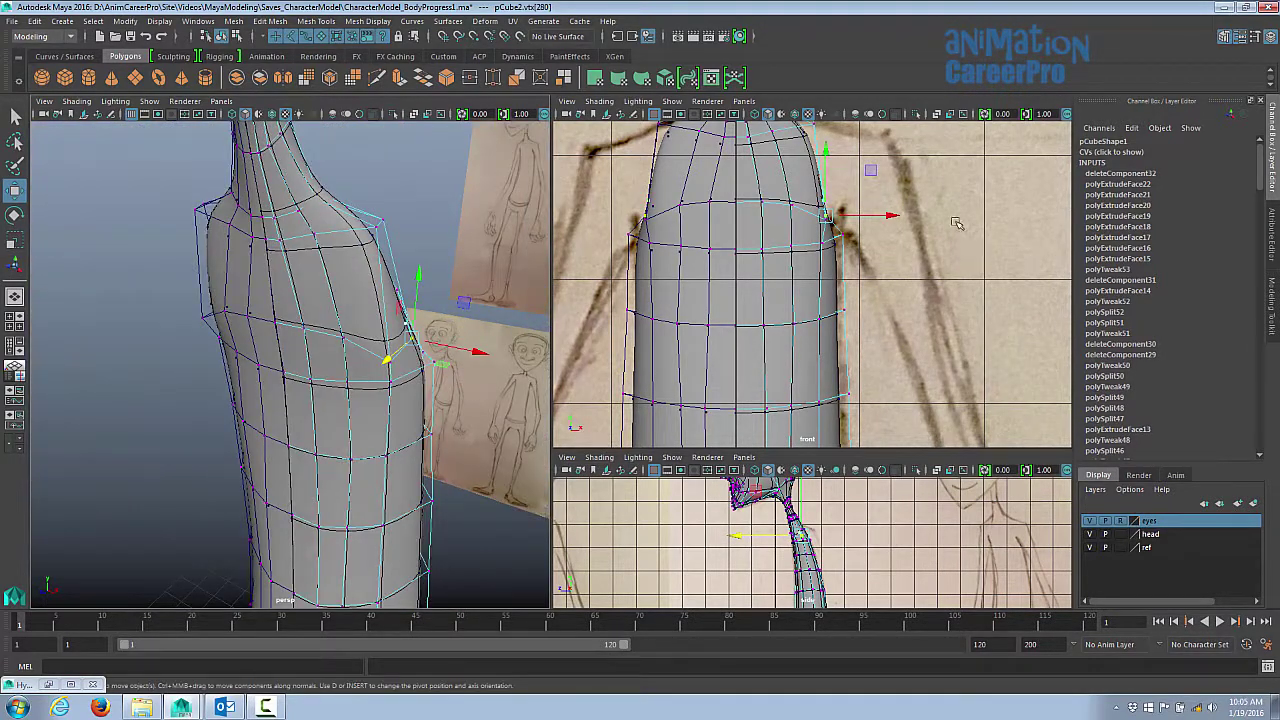
pyautogui.keyDown('alt'); pyautogui.moveTo(450, 382); pyautogui.dragTo(457, 365); pyautogui.keyUp('alt')
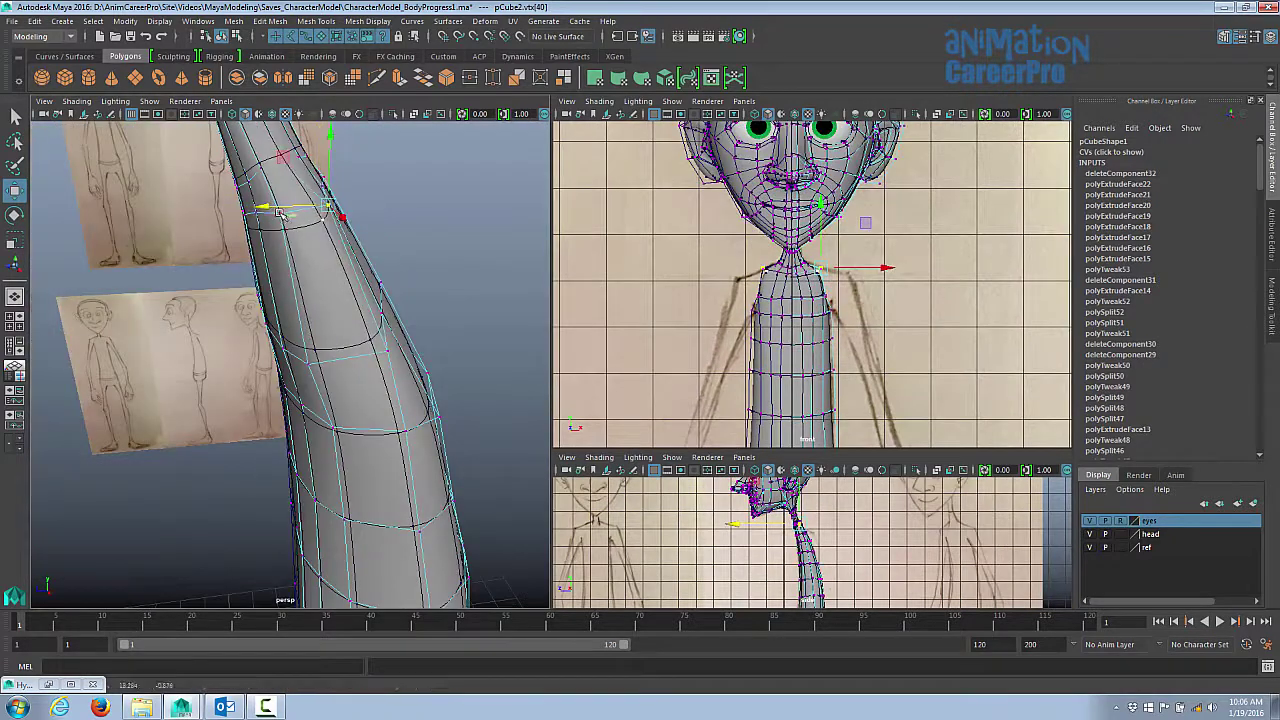
pyautogui.moveTo(236, 222); pyautogui.dragTo(208, 222)
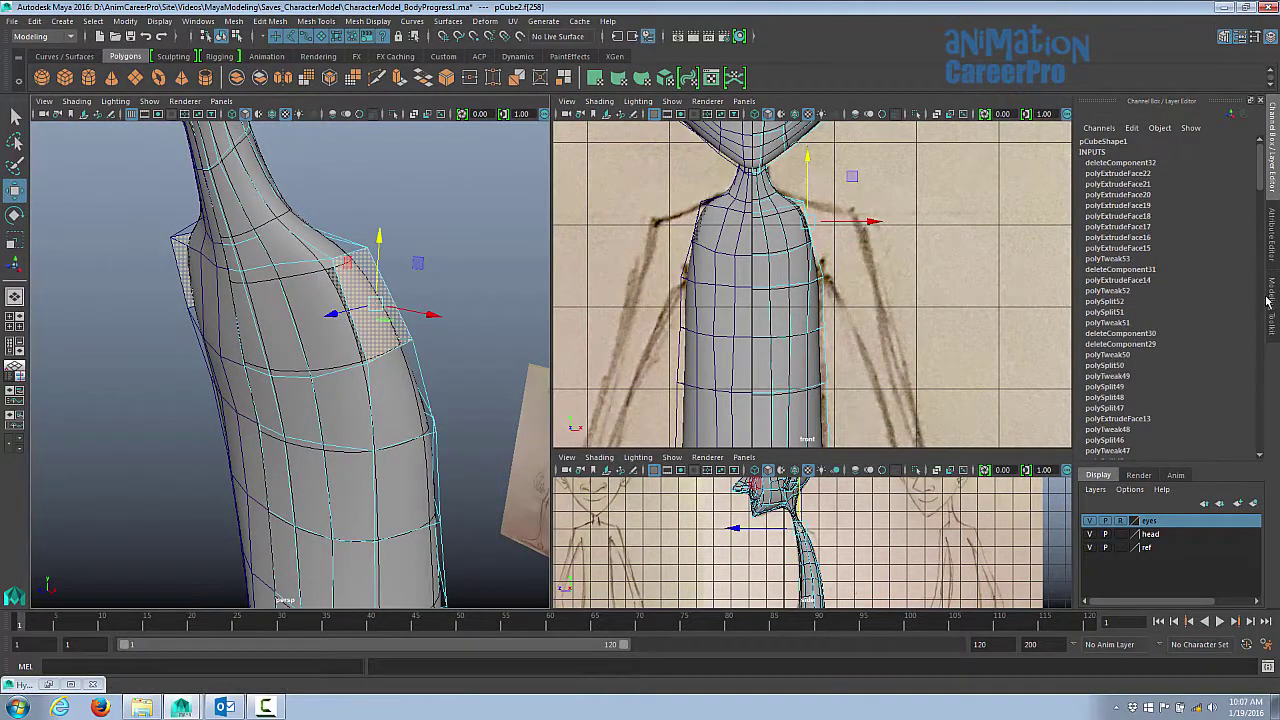
# - Extrude the shoulder's side faces and pull them outward along the world X axis to start the arms
pyautogui.click(1271, 300)
pyautogui.scroll(-4, 1137, 489)
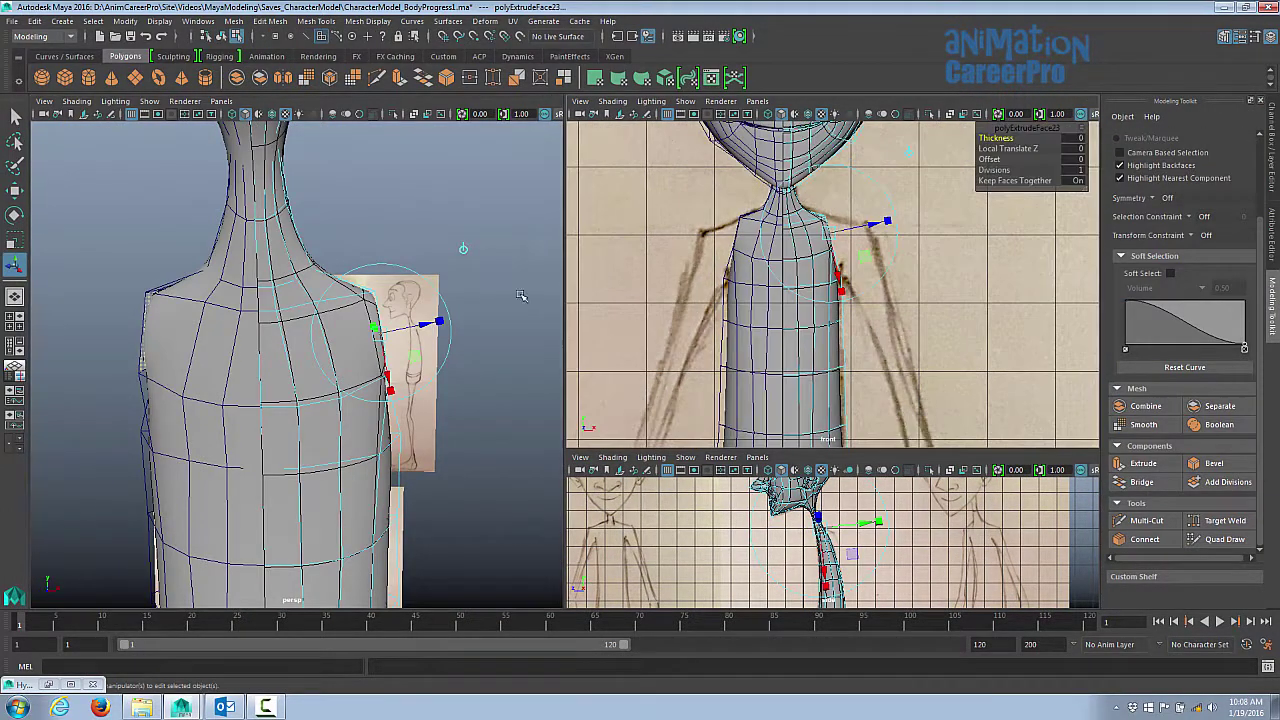
pyautogui.click(463, 250)
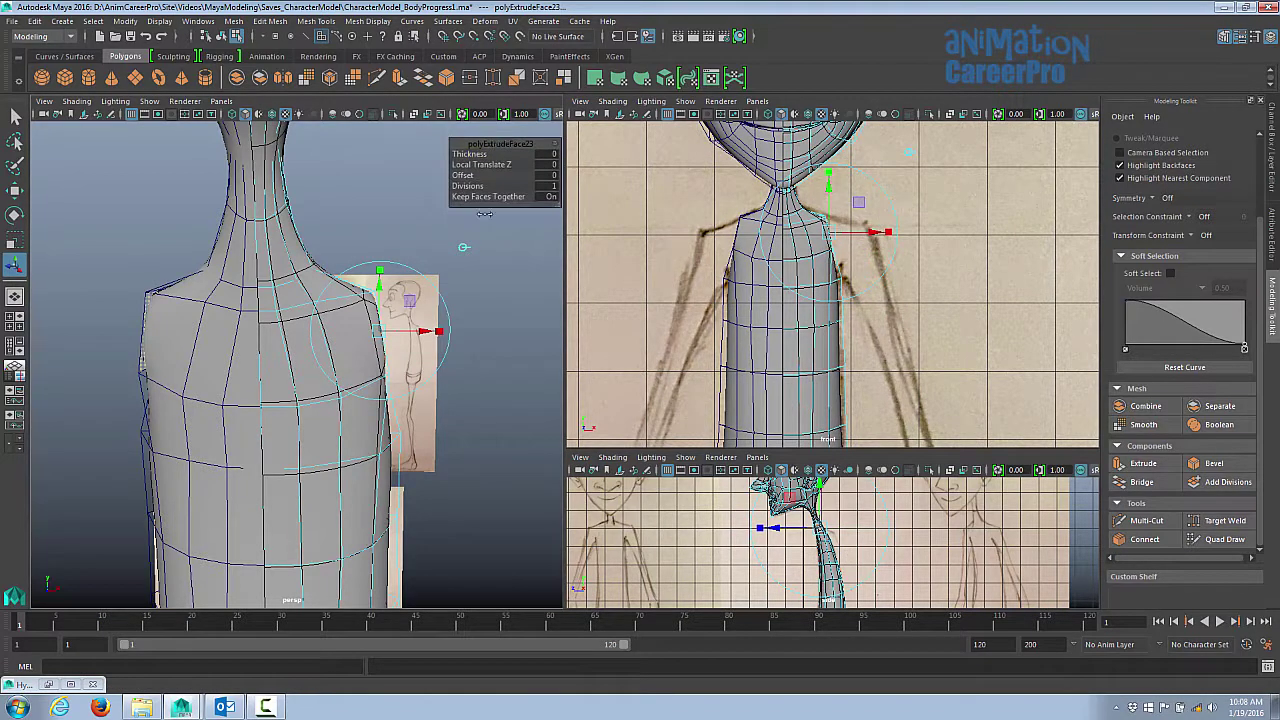
pyautogui.moveTo(424, 330); pyautogui.dragTo(470, 374)
pyautogui.press('w')
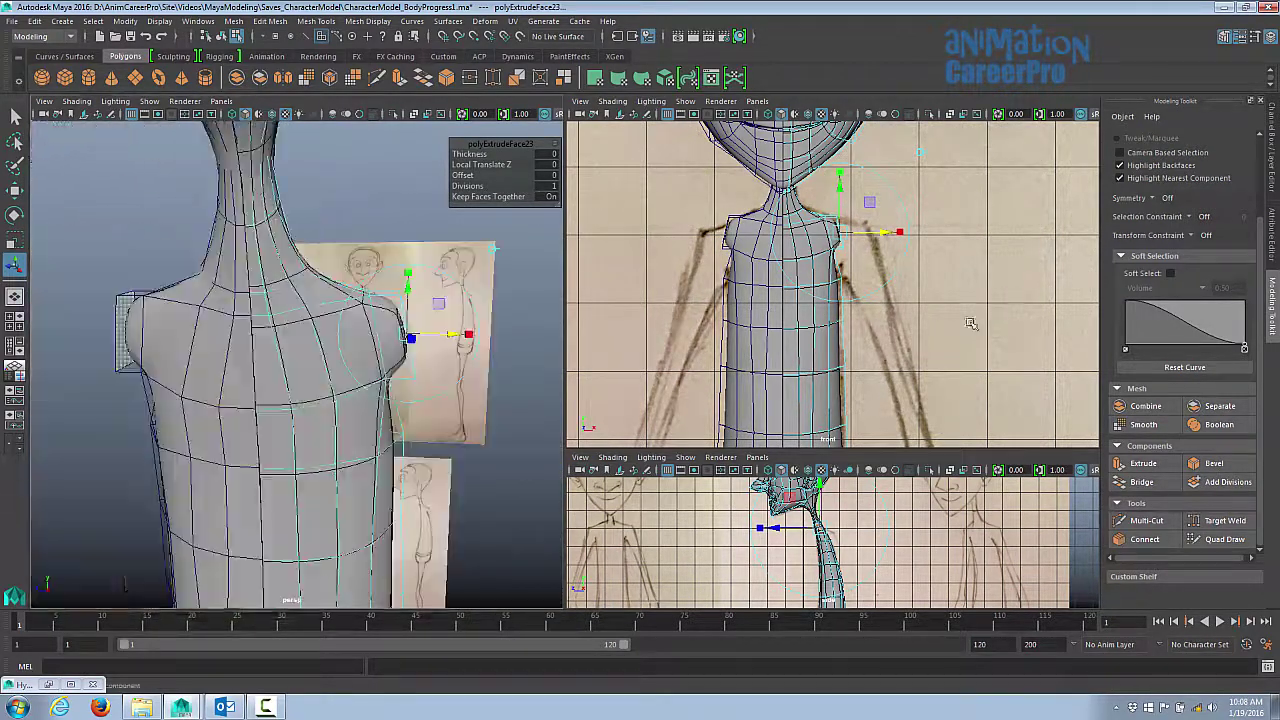
# - Extrude the arm-stub end faces a second time and pull them outward toward the reference arms
pyautogui.keyDown('alt'); pyautogui.moveTo(970, 323); pyautogui.dragTo(924, 312, button='right'); pyautogui.keyUp('alt')
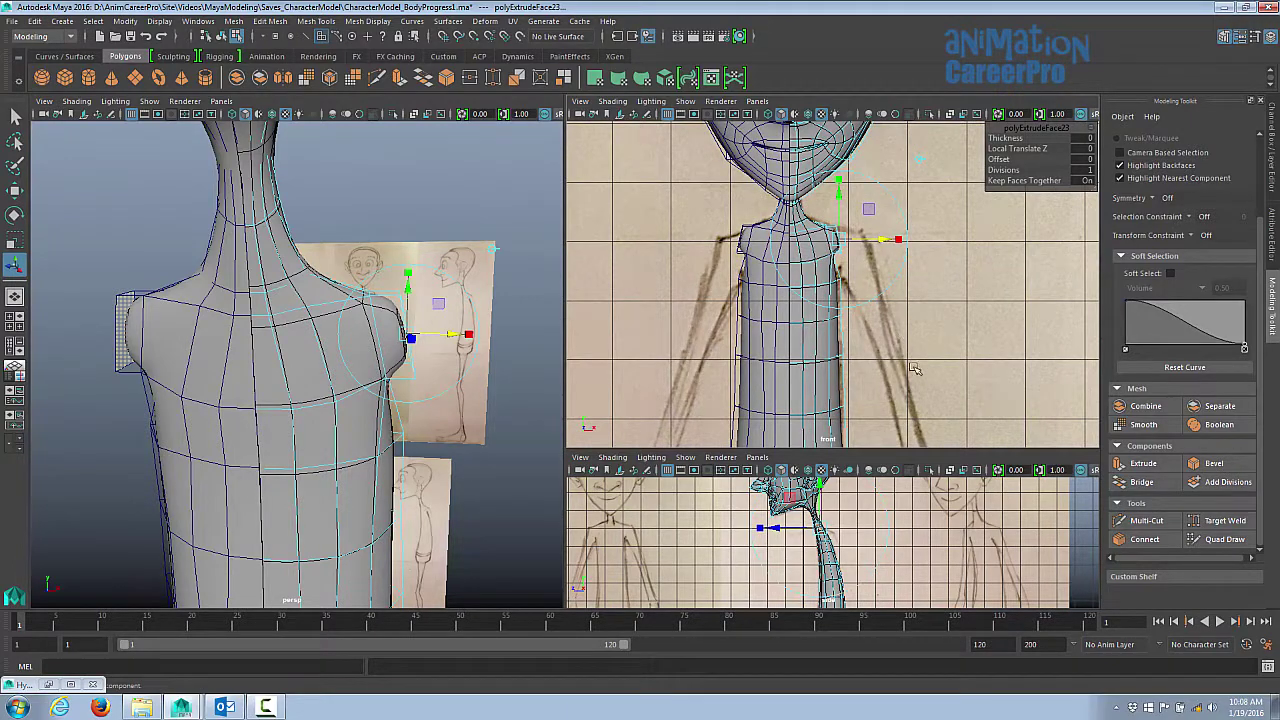
pyautogui.moveTo(913, 369)
pyautogui.keyDown('alt'); pyautogui.mouseDown(button='middle')
pyautogui.moveTo(934, 306)
pyautogui.moveTo(895, 338)
pyautogui.mouseUp(button='middle'); pyautogui.keyUp('alt')
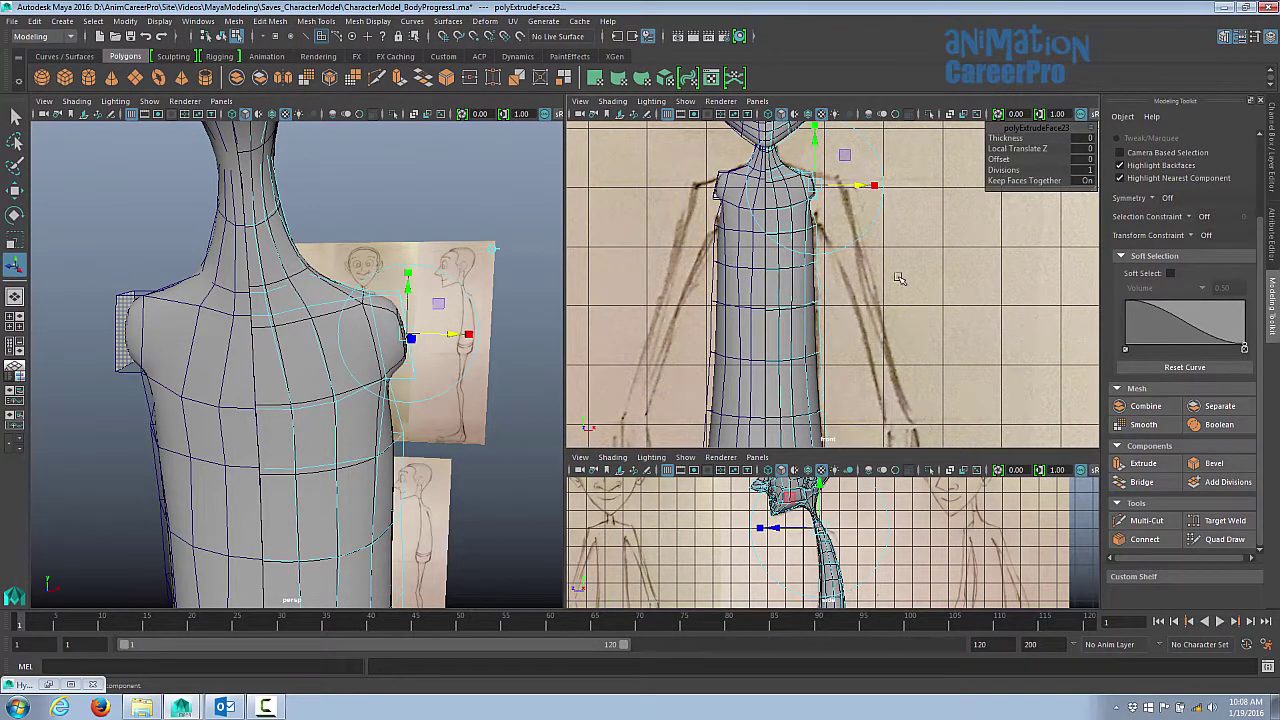
pyautogui.keyDown('alt'); pyautogui.moveTo(899, 279); pyautogui.dragTo(855, 268, button='right'); pyautogui.keyUp('alt')
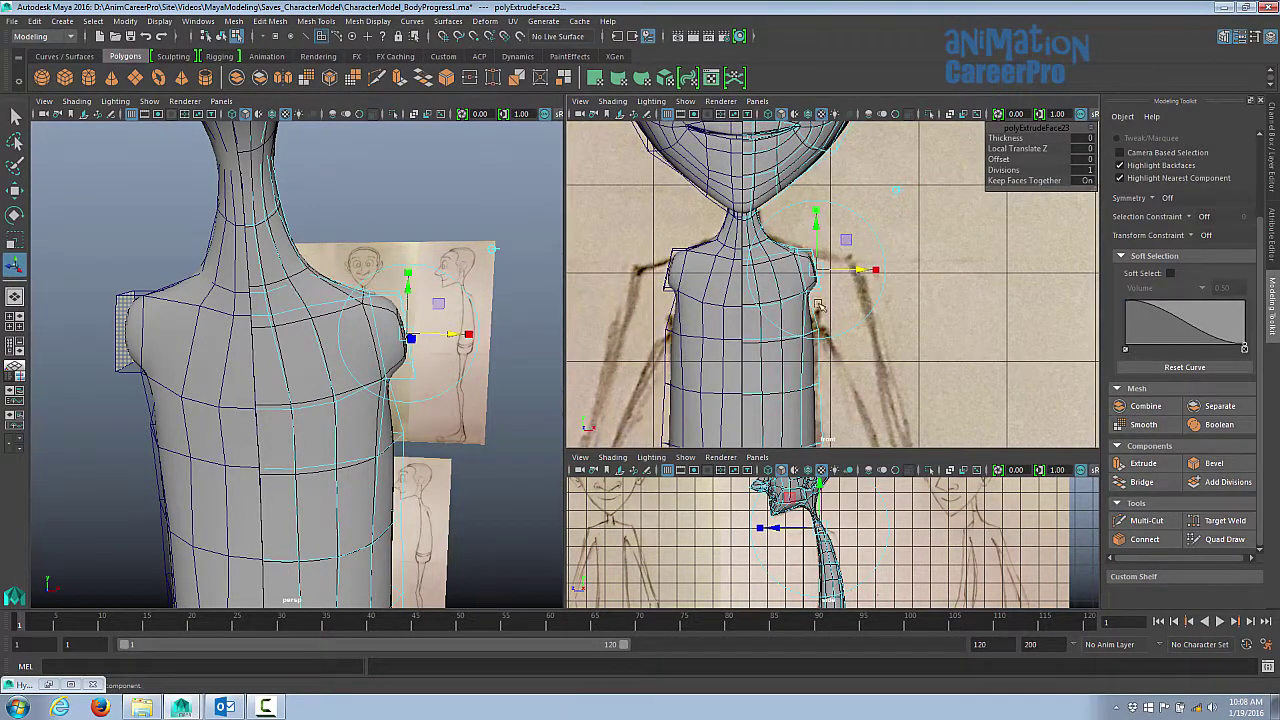
pyautogui.keyDown('alt'); pyautogui.moveTo(365, 320); pyautogui.dragTo(469, 139); pyautogui.keyUp('alt')
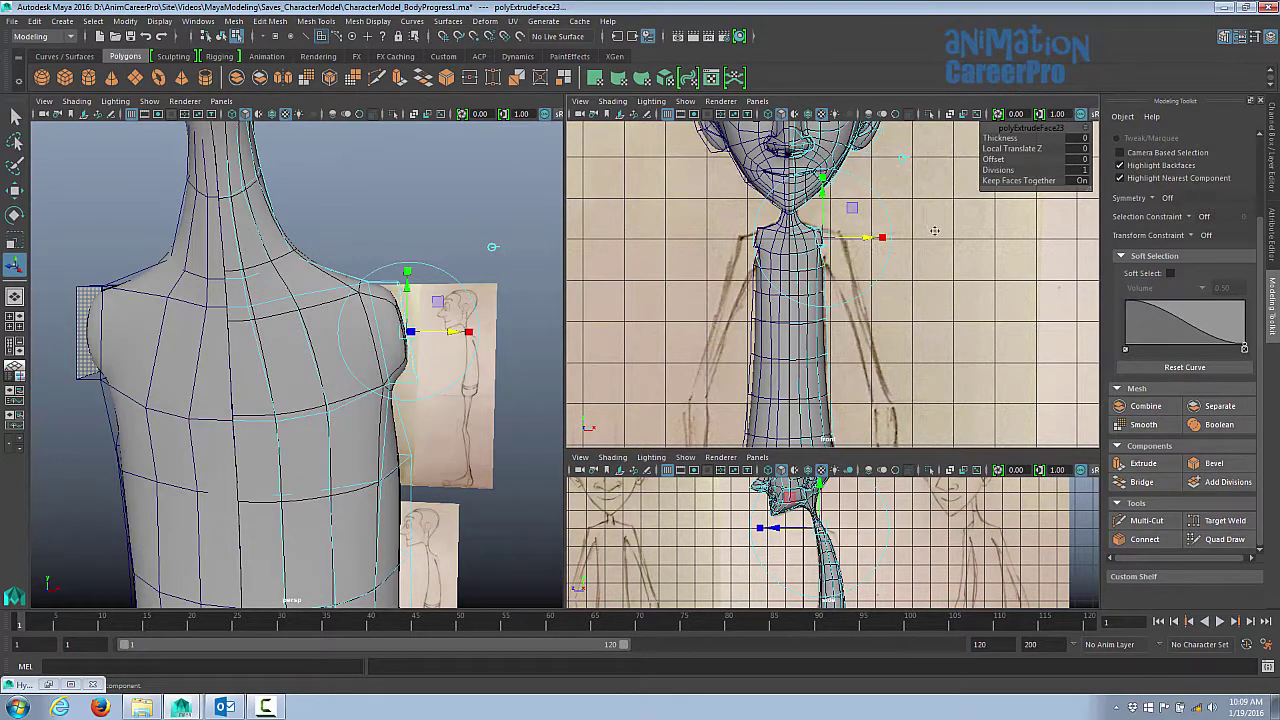
pyautogui.click(882, 240)
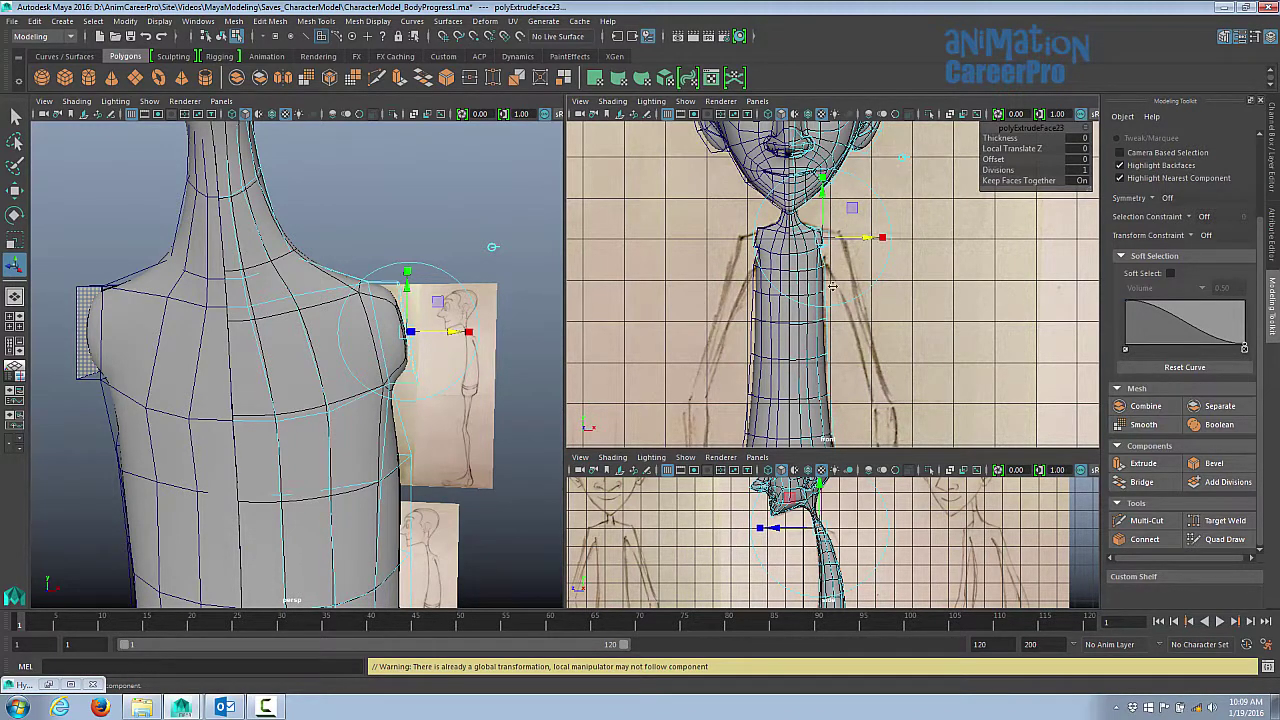
pyautogui.keyDown('alt'); pyautogui.moveTo(500, 300); pyautogui.dragTo(437, 292); pyautogui.keyUp('alt')
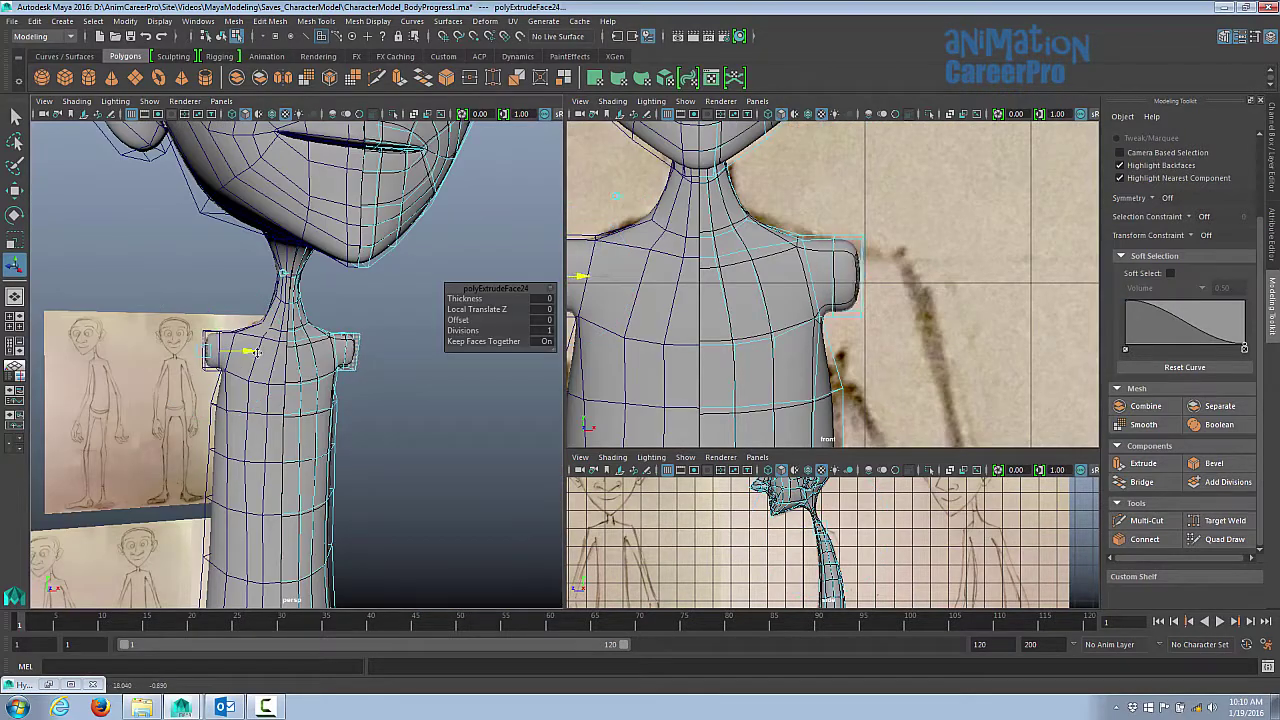
pyautogui.hotkey('ctrl', 'e')
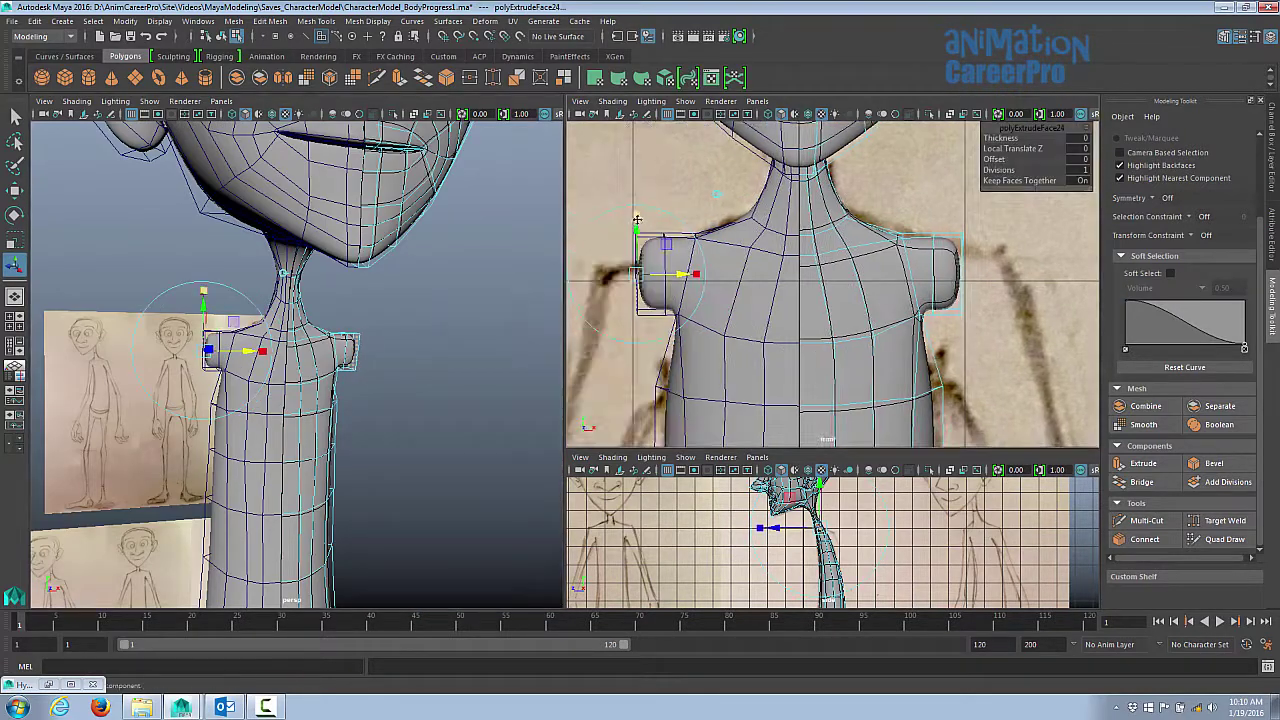
# - Lower the arm-stub end faces to the sketch's shoulder slope, extrude them once more and tilt the new ends
pyautogui.moveTo(637, 218); pyautogui.dragTo(625, 286)
pyautogui.hotkey('ctrl', 'e')
pyautogui.press('e')
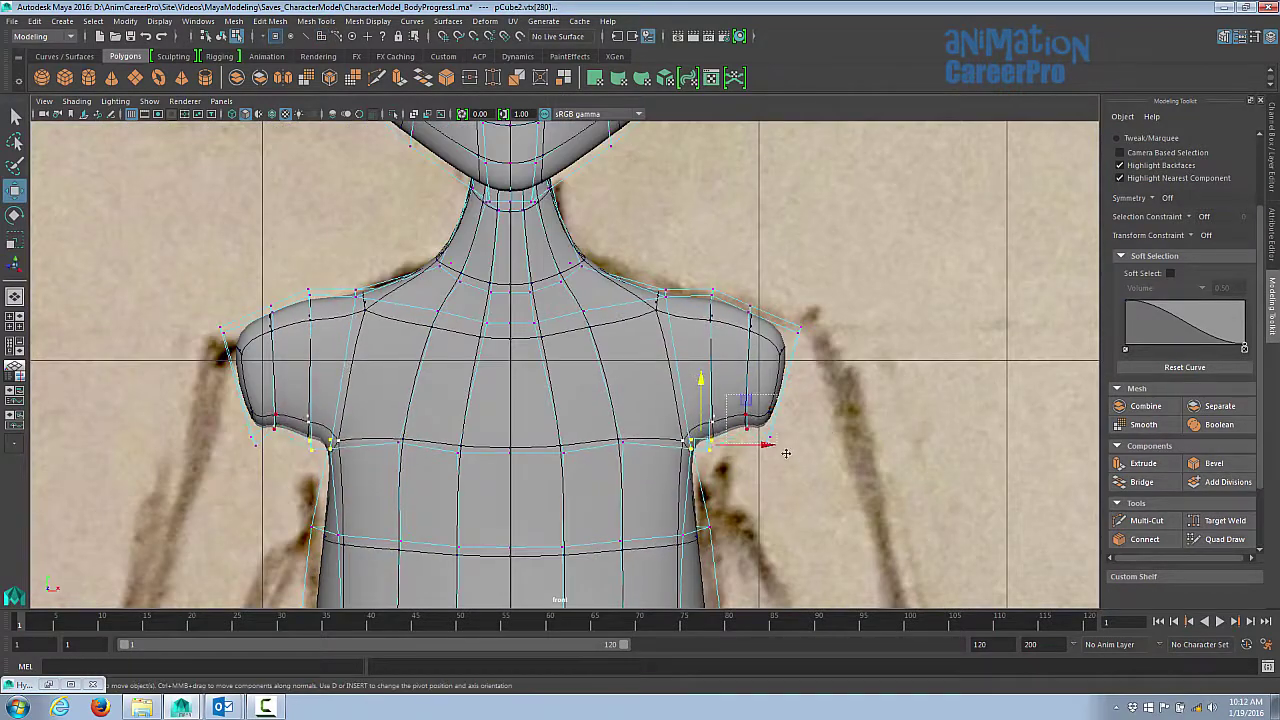
# - Lower the underside vertices of the arm stubs and the middle vertices of the chest loop in front wireframe view
pyautogui.moveTo(740, 422); pyautogui.dragTo(778, 470)
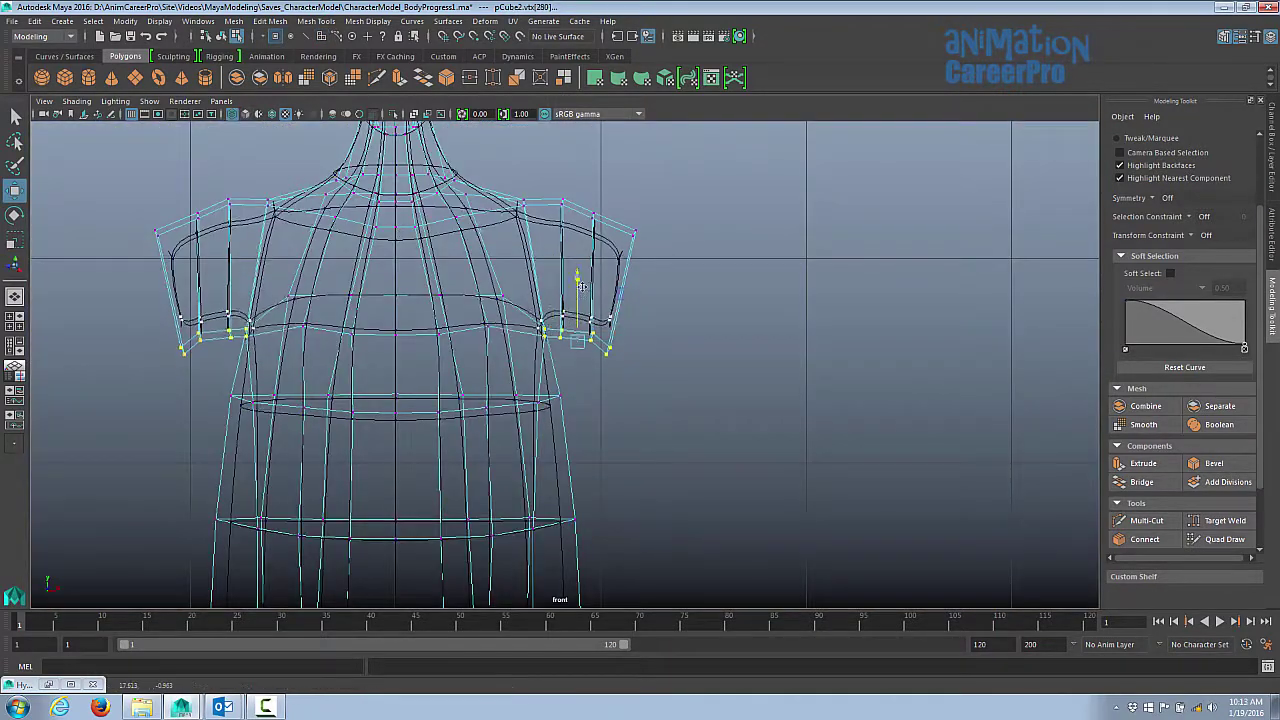
pyautogui.click(497, 298)
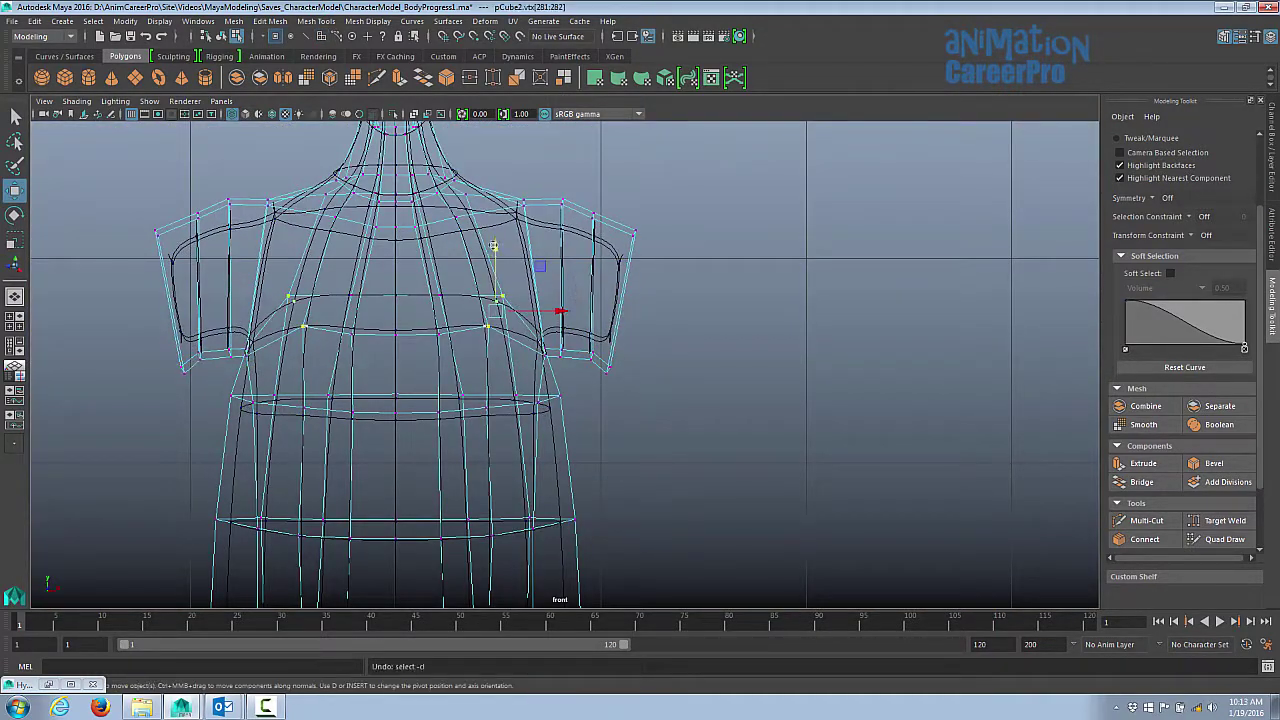
pyautogui.moveTo(330, 292); pyautogui.dragTo(458, 360)
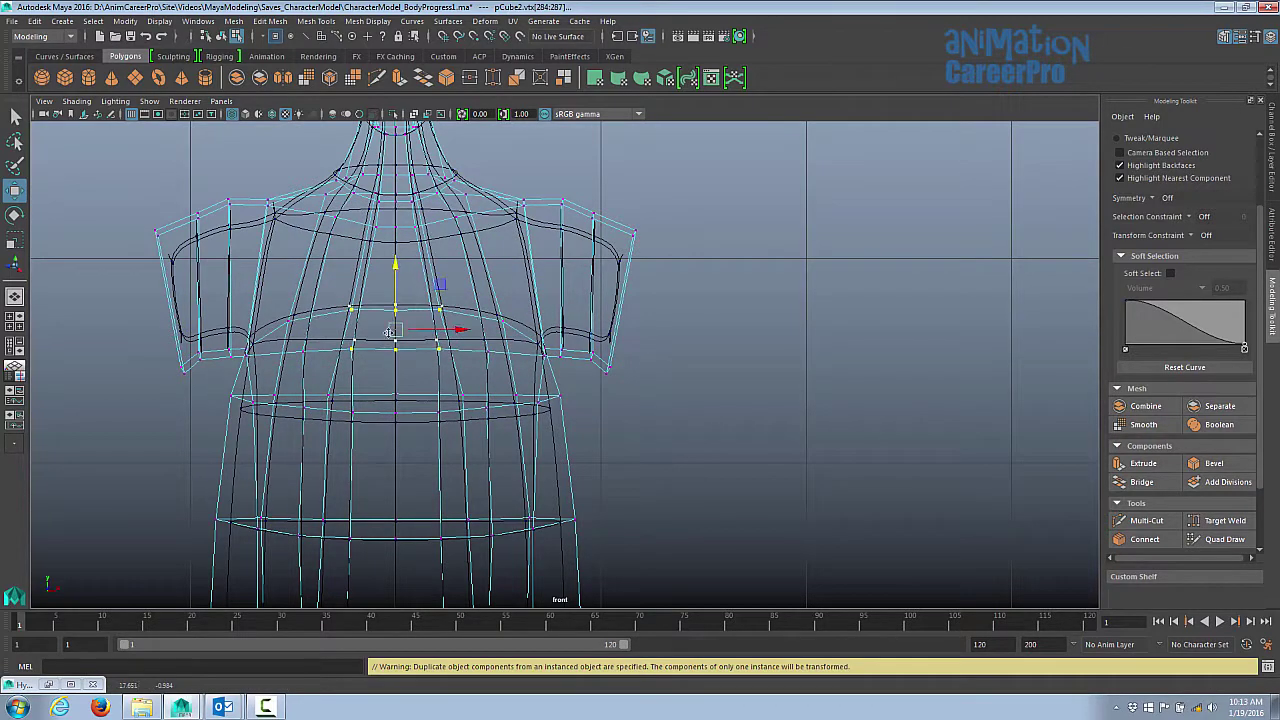
# - Move the lower corner vertices of the arm-stub ends outward along X to straighten the slanted ends
pyautogui.click(289, 333)
pyautogui.keyDown('shift'); pyautogui.click(501, 333); pyautogui.keyUp('shift')
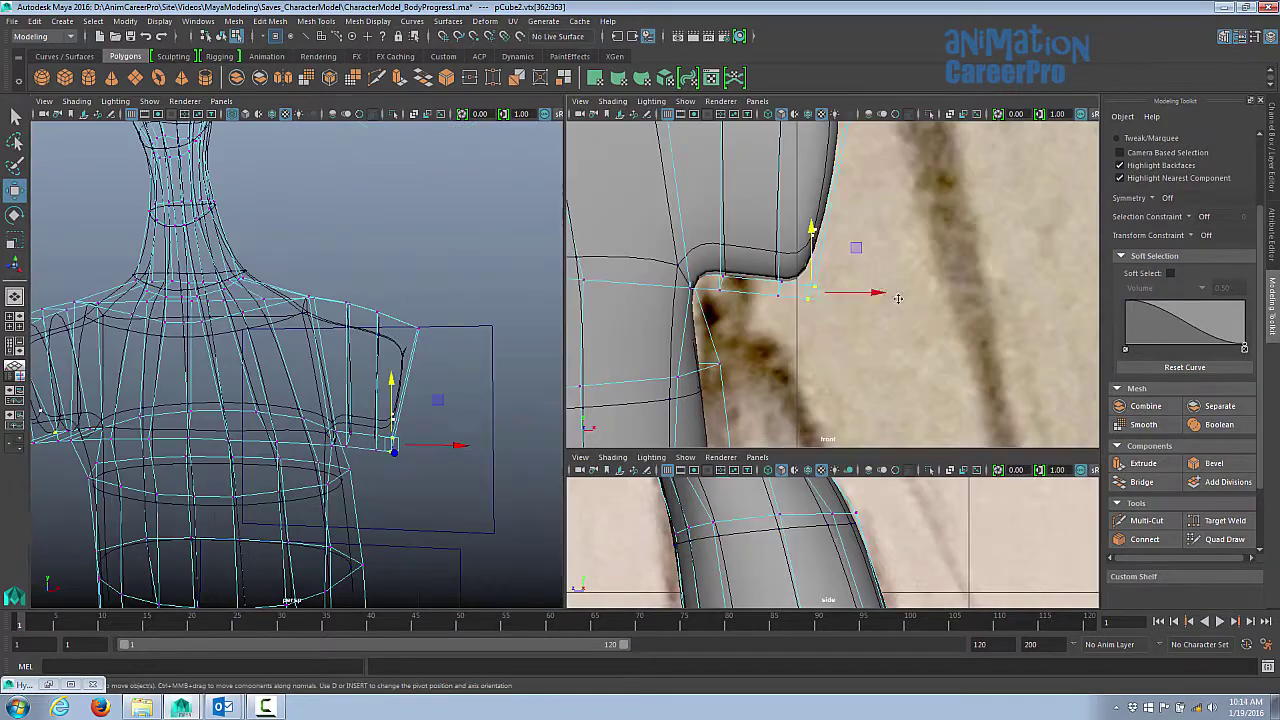
pyautogui.moveTo(898, 298); pyautogui.dragTo(955, 293)
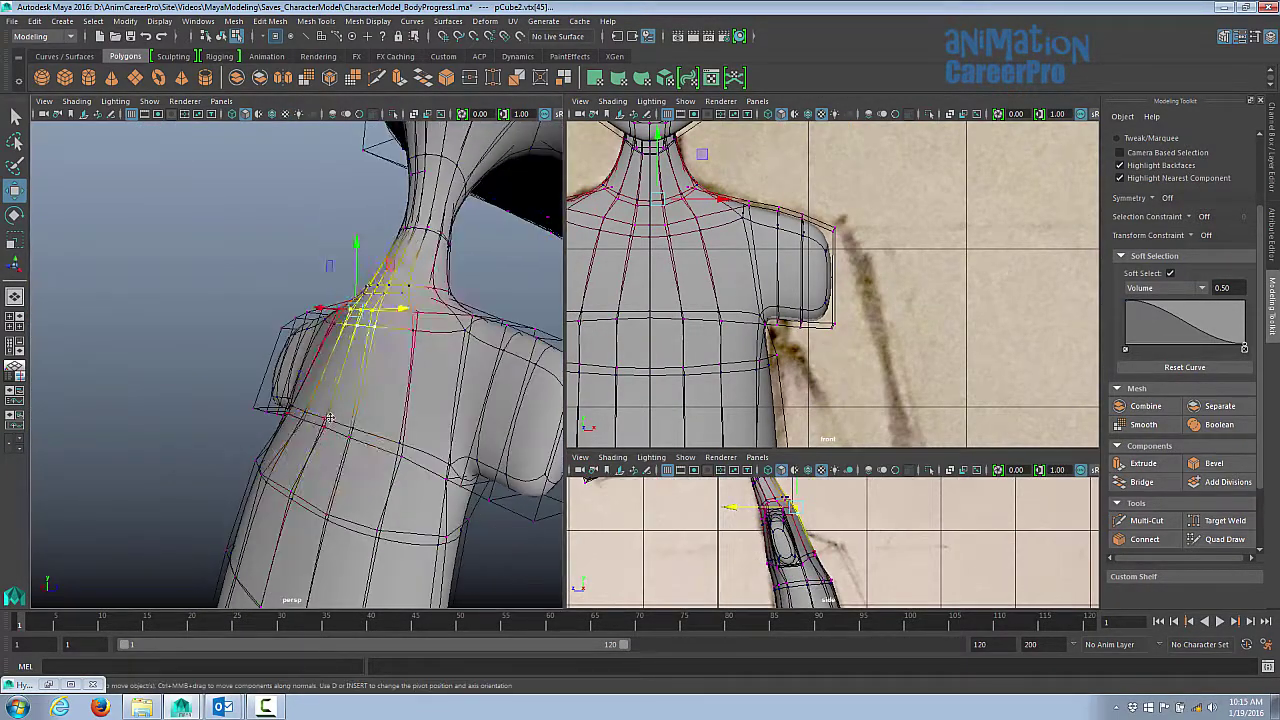
# - Turn off soft selection and raise the selected outer shoulder faces slightly
pyautogui.keyDown('alt'); pyautogui.moveTo(300, 420); pyautogui.dragTo(296, 352); pyautogui.keyUp('alt')
pyautogui.press('b')
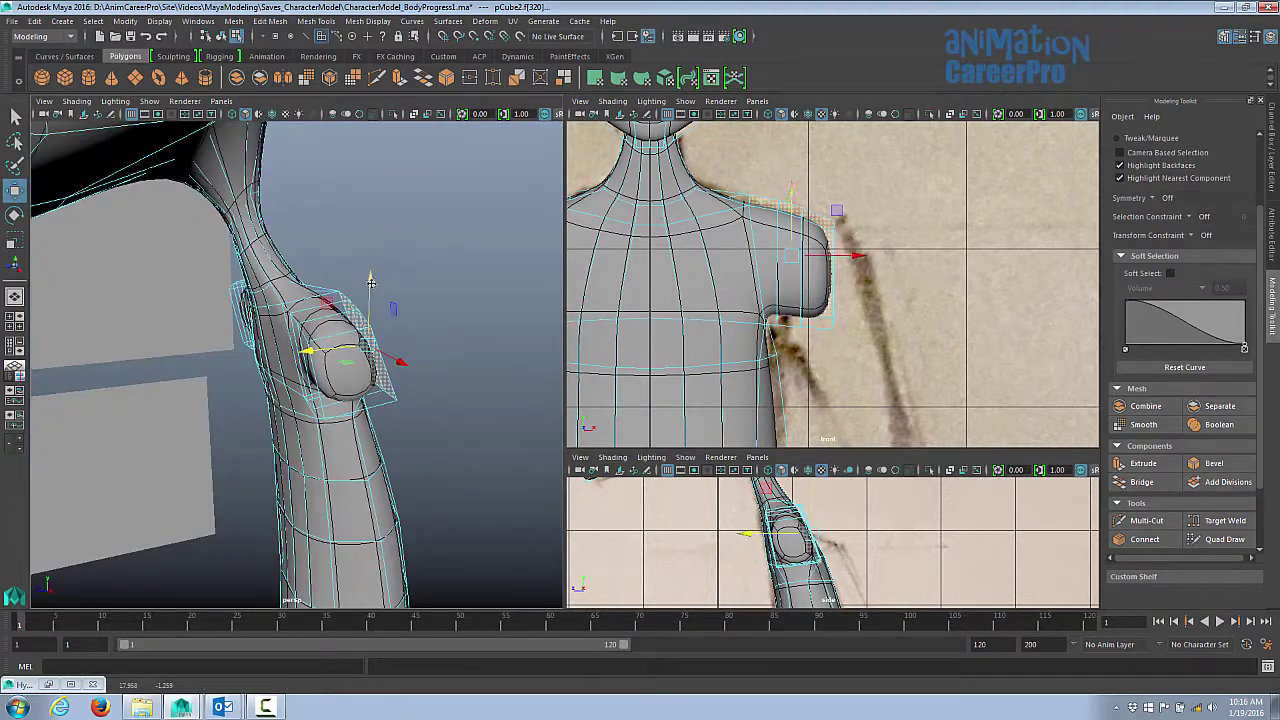
pyautogui.moveTo(370, 283); pyautogui.dragTo(372, 277)
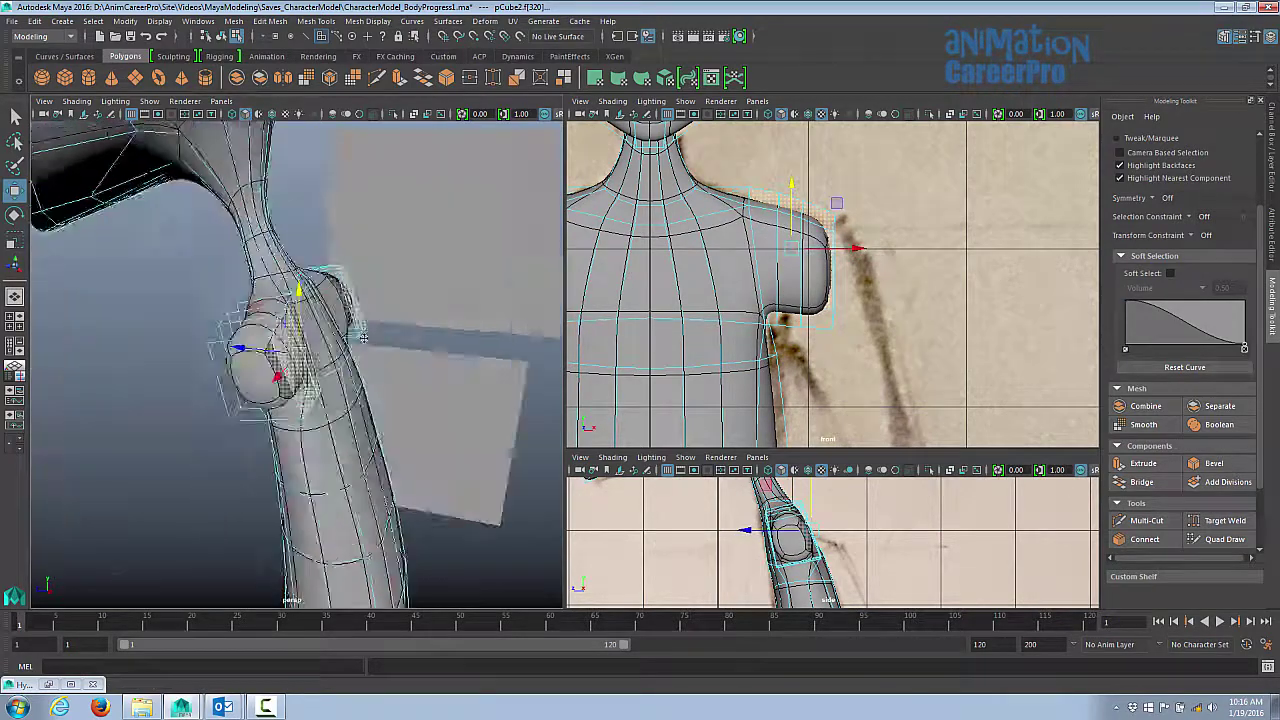
# - Reposition individual vertices around the neck base to smooth the transition into the shoulders
pyautogui.moveTo(300, 350)
pyautogui.keyDown('alt'); pyautogui.mouseDown()
pyautogui.moveTo(330, 340)
pyautogui.moveTo(330, 410)
pyautogui.moveTo(289, 476)
pyautogui.moveTo(330, 380)
pyautogui.mouseUp(); pyautogui.keyUp('alt')
pyautogui.scroll(3, 367, 341)
pyautogui.press('4')
pyautogui.press('5')
pyautogui.click(357, 286)
pyautogui.keyDown('alt'); pyautogui.moveTo(357, 286); pyautogui.dragTo(375, 316); pyautogui.keyUp('alt')
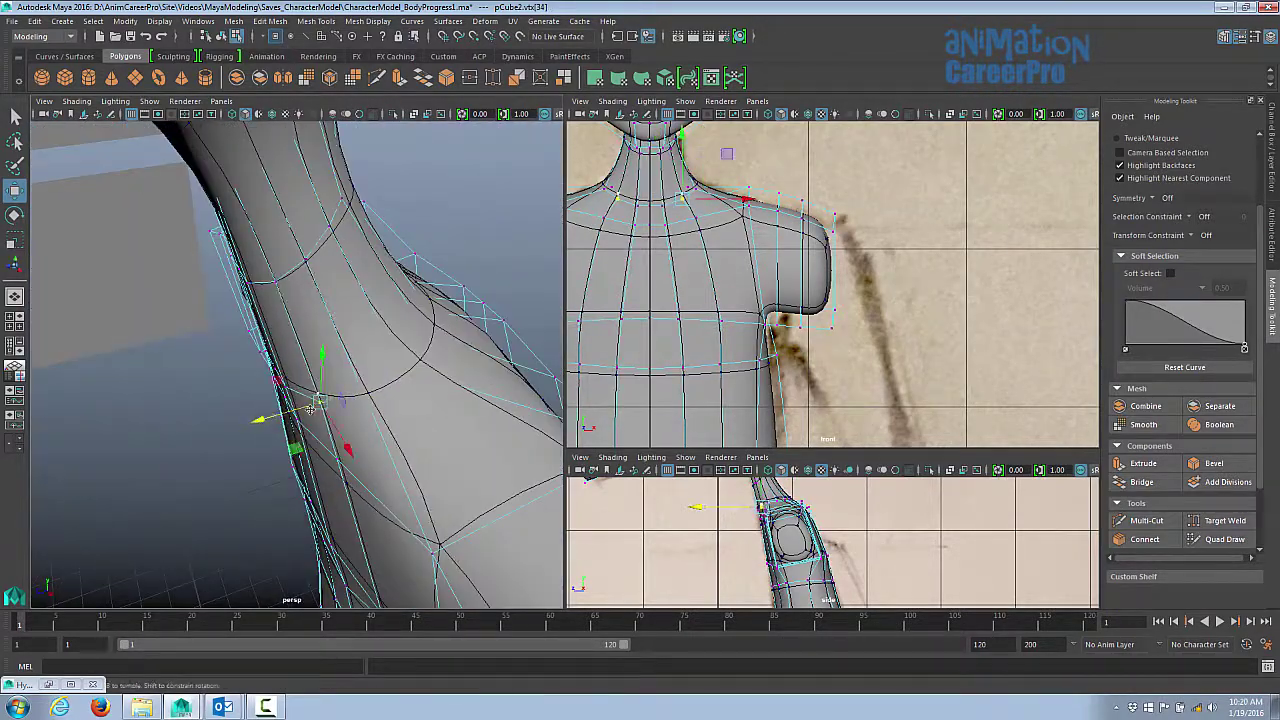
pyautogui.moveTo(400, 300)
pyautogui.keyDown('alt'); pyautogui.mouseDown()
pyautogui.moveTo(474, 298)
pyautogui.moveTo(300, 370)
pyautogui.moveTo(289, 352)
pyautogui.moveTo(320, 372)
pyautogui.moveTo(265, 366)
pyautogui.moveTo(500, 310)
pyautogui.moveTo(441, 350)
pyautogui.mouseUp(); pyautogui.keyUp('alt')
pyautogui.click(474, 298)
pyautogui.press('4')
pyautogui.click(330, 370)
pyautogui.press('5')
pyautogui.scroll(3, 441, 350)
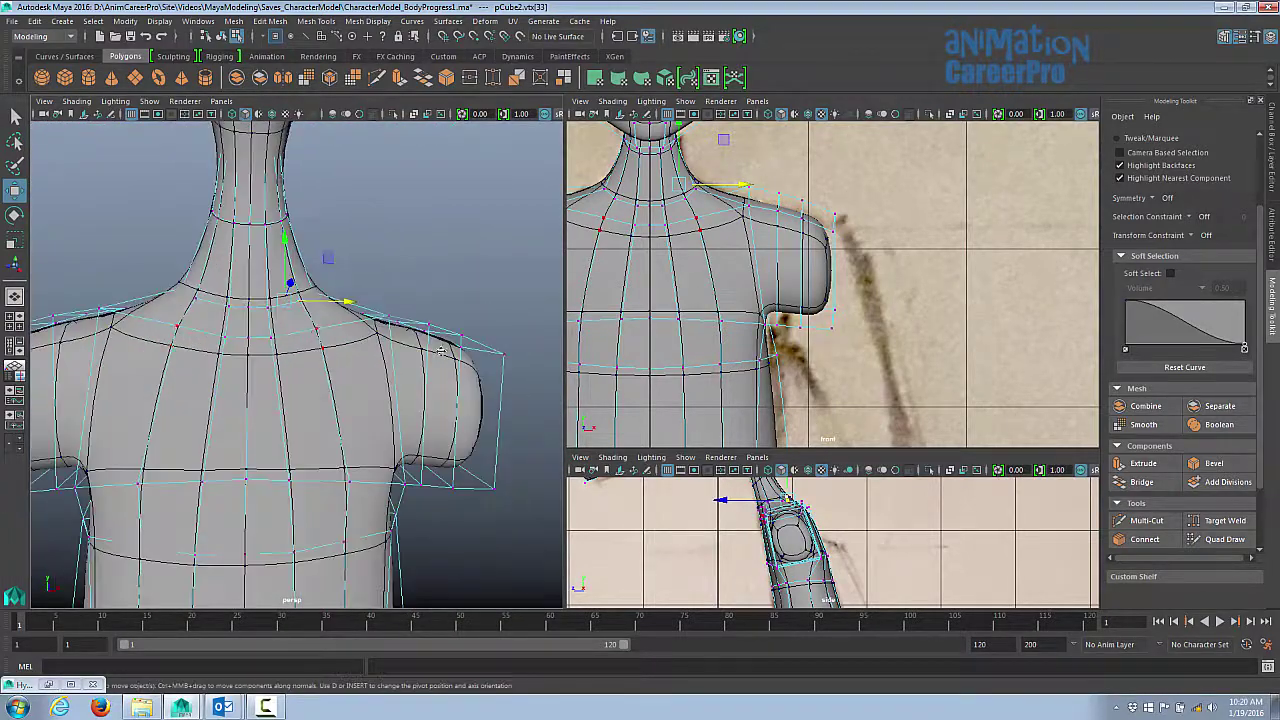
# - Adjust the lower corner vertices of the arm-stub ends from front to back to round the arm's cross-section
pyautogui.keyDown('alt'); pyautogui.moveTo(316, 267); pyautogui.dragTo(340, 290); pyautogui.keyUp('alt')
pyautogui.scroll(3, 340, 290)
pyautogui.click(331, 340)
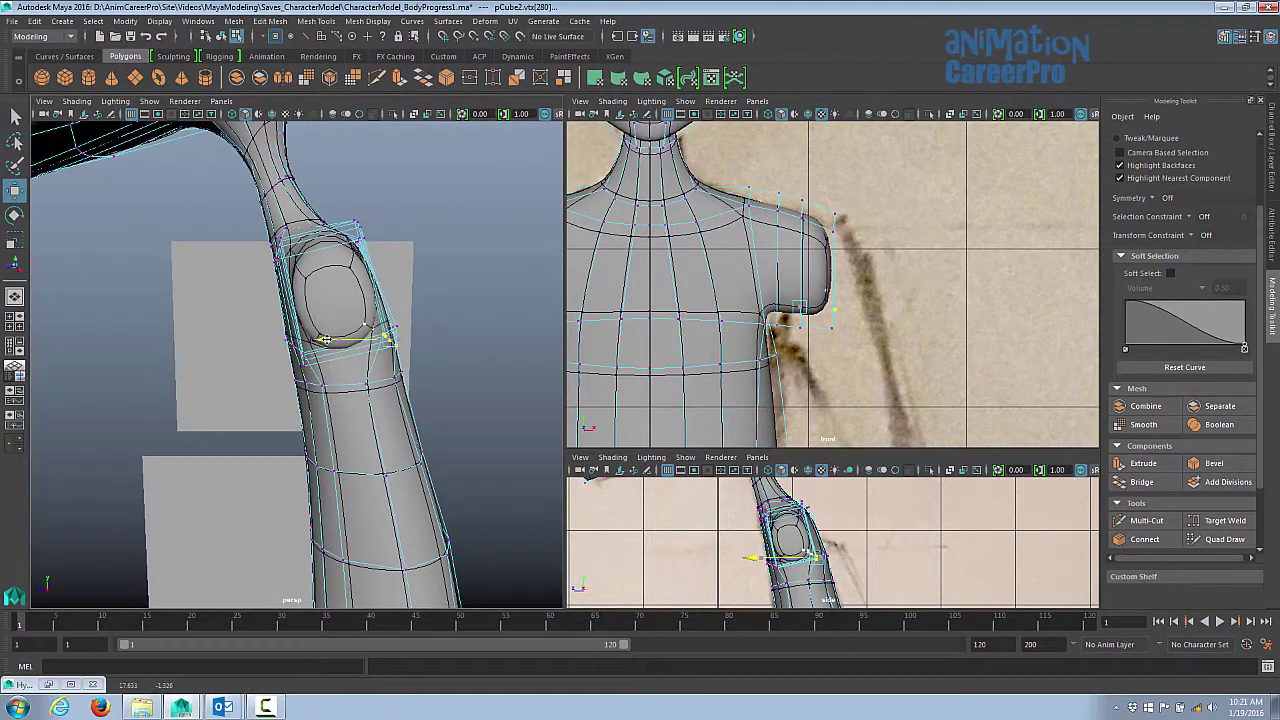
# - Extrude the arm-stub end faces outward along X into long horizontal upper arms, and extrude the ends once more
pyautogui.keyDown('alt'); pyautogui.moveTo(347, 340); pyautogui.dragTo(330, 300); pyautogui.keyUp('alt')
pyautogui.scroll(-5, 330, 300)
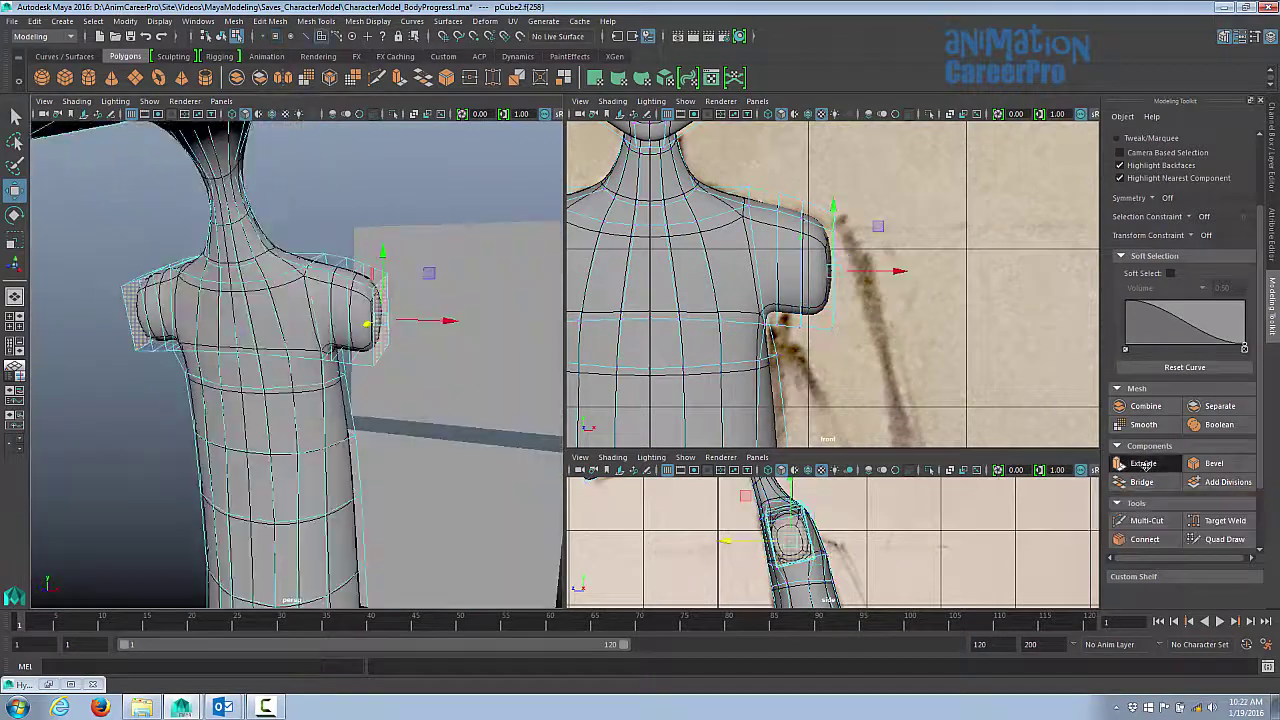
pyautogui.hotkey('ctrl', 'e')
pyautogui.moveTo(890, 271); pyautogui.dragTo(989, 306)
pyautogui.press('space')
pyautogui.moveTo(680, 280); pyautogui.dragTo(832, 284)
pyautogui.scroll(-4, 832, 284)
pyautogui.moveTo(745, 285); pyautogui.dragTo(800, 286)
pyautogui.hotkey('ctrl', 'e')
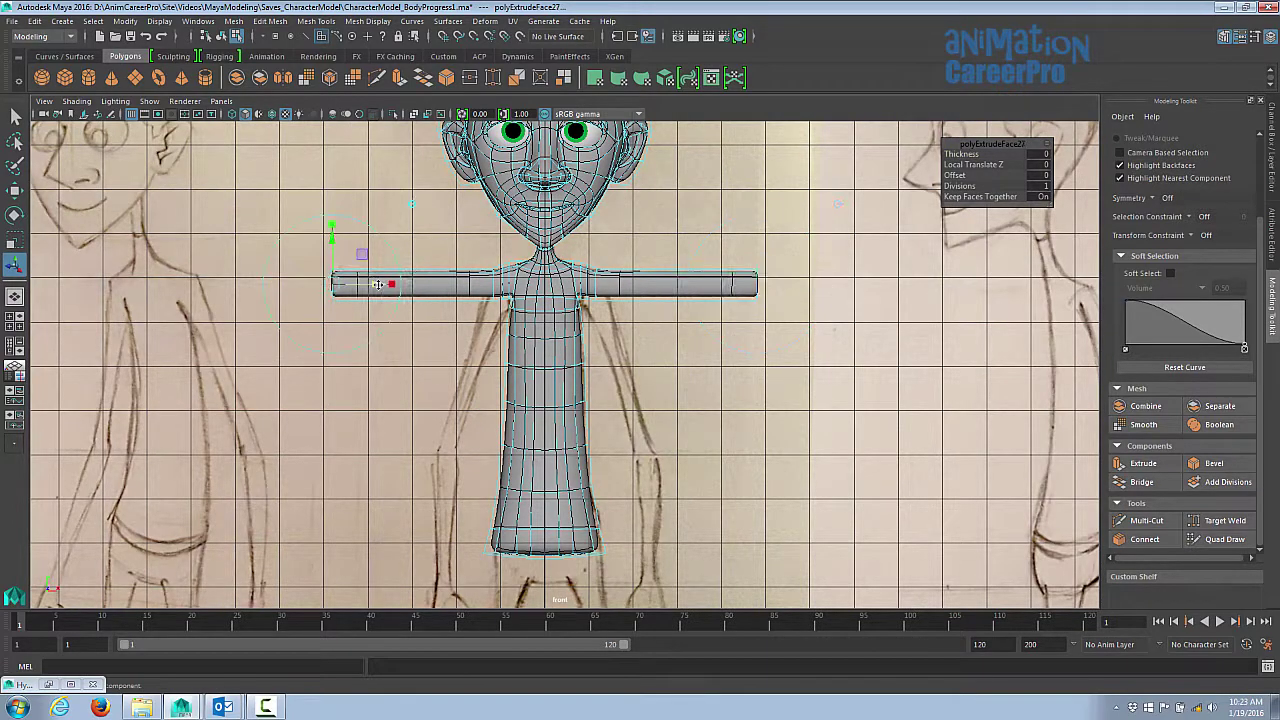
# - Scale the vertices at the arm ends and the vertex loop just outside the shoulder to taper the arms
pyautogui.press('space')
pyautogui.hotkey('ctrl', 'F9')
pyautogui.press('r')
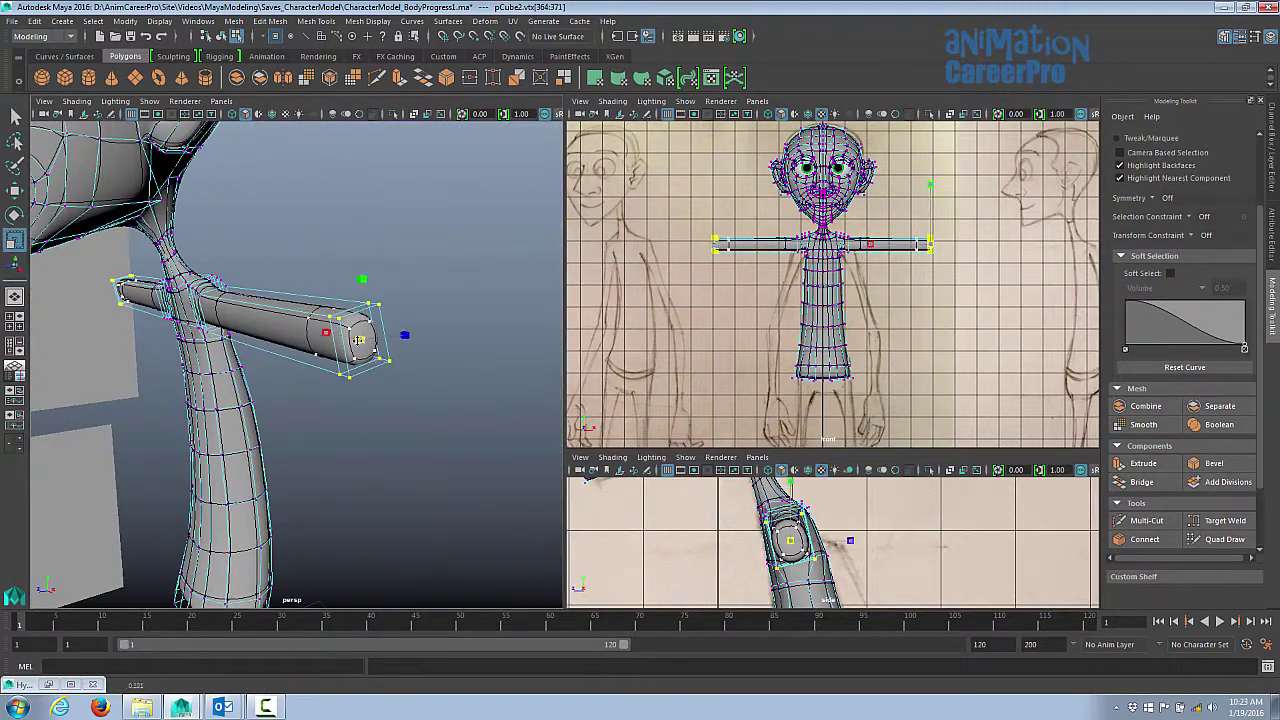
pyautogui.keyDown('alt'); pyautogui.moveTo(345, 357); pyautogui.dragTo(277, 336); pyautogui.keyUp('alt')
pyautogui.hotkey('alt', 'x')
pyautogui.moveTo(262, 265); pyautogui.dragTo(300, 395)
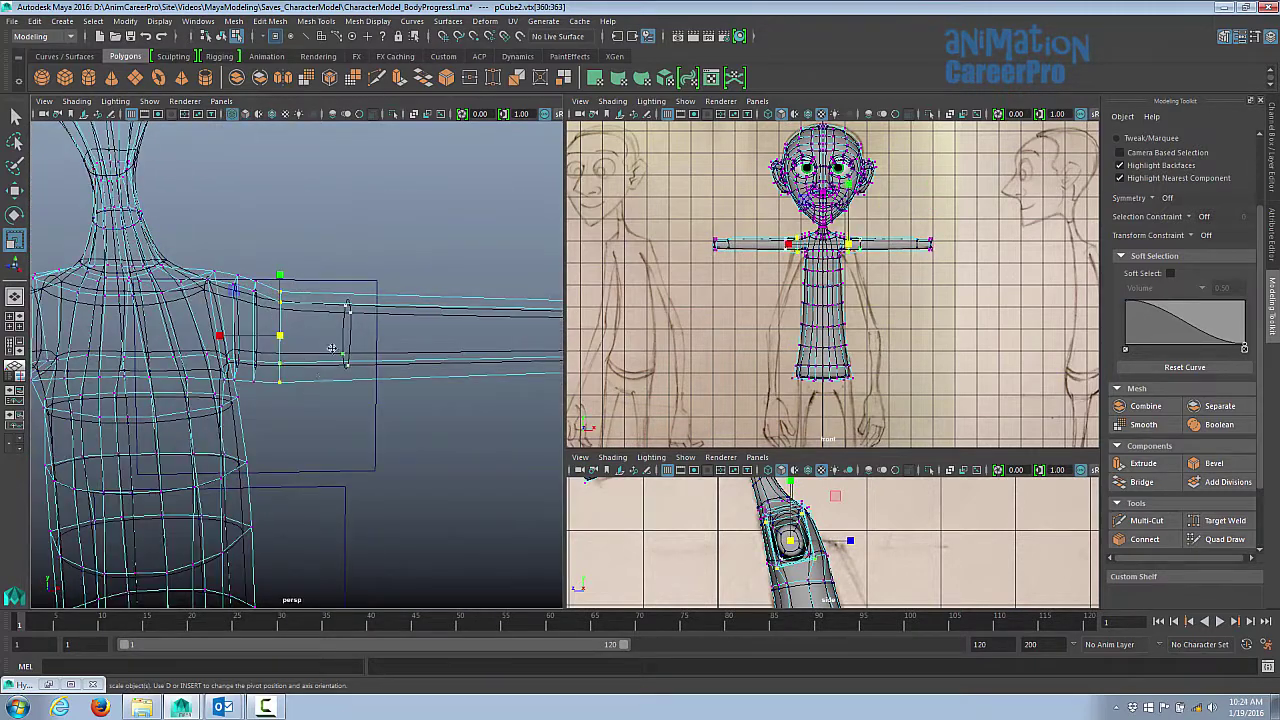
# - Adjust the height of the underside vertices on the shoulder loops in front wireframe view
pyautogui.hotkey('alt', 'x')
pyautogui.press('space')
pyautogui.press('w')
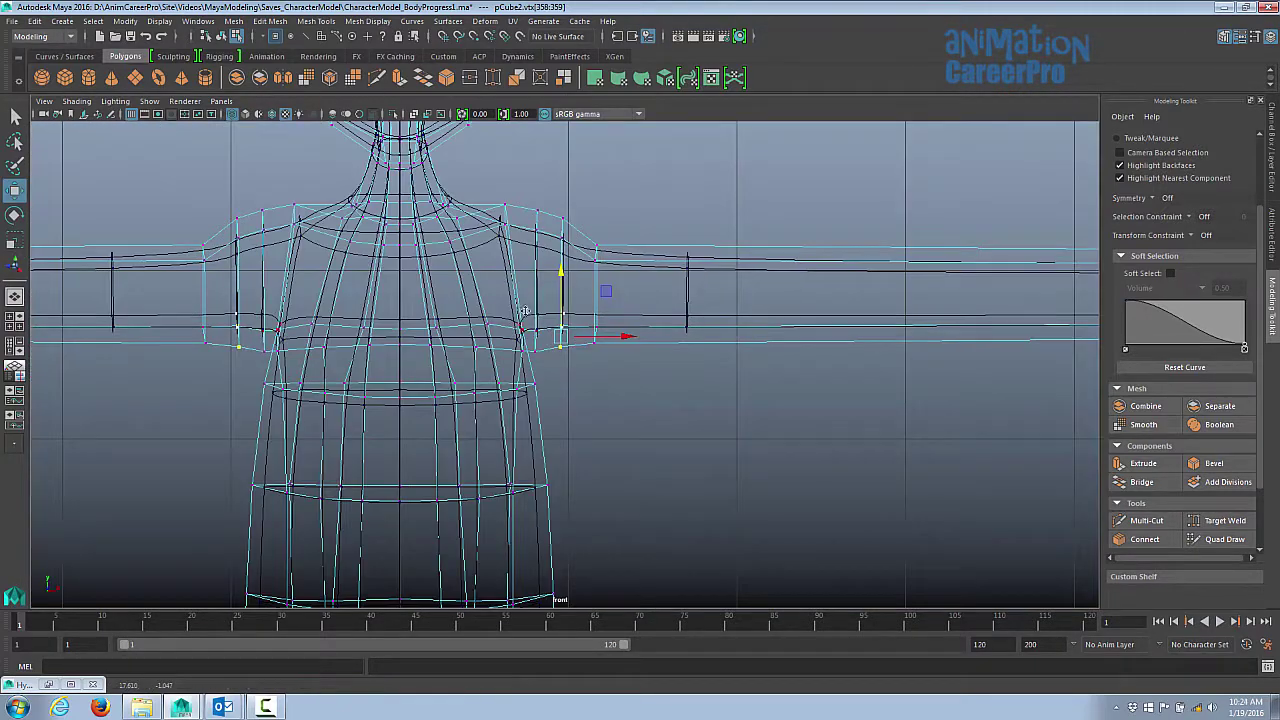
pyautogui.moveTo(522, 356); pyautogui.dragTo(550, 332)
pyautogui.press('space')
# - Try rotating the arm vertices down about a pivot at the armpit to compare their length with the front sketch
pyautogui.keyDown('alt'); pyautogui.moveTo(815, 356); pyautogui.dragTo(925, 236, button='middle'); pyautogui.keyUp('alt')
pyautogui.scroll(-1, 925, 236)
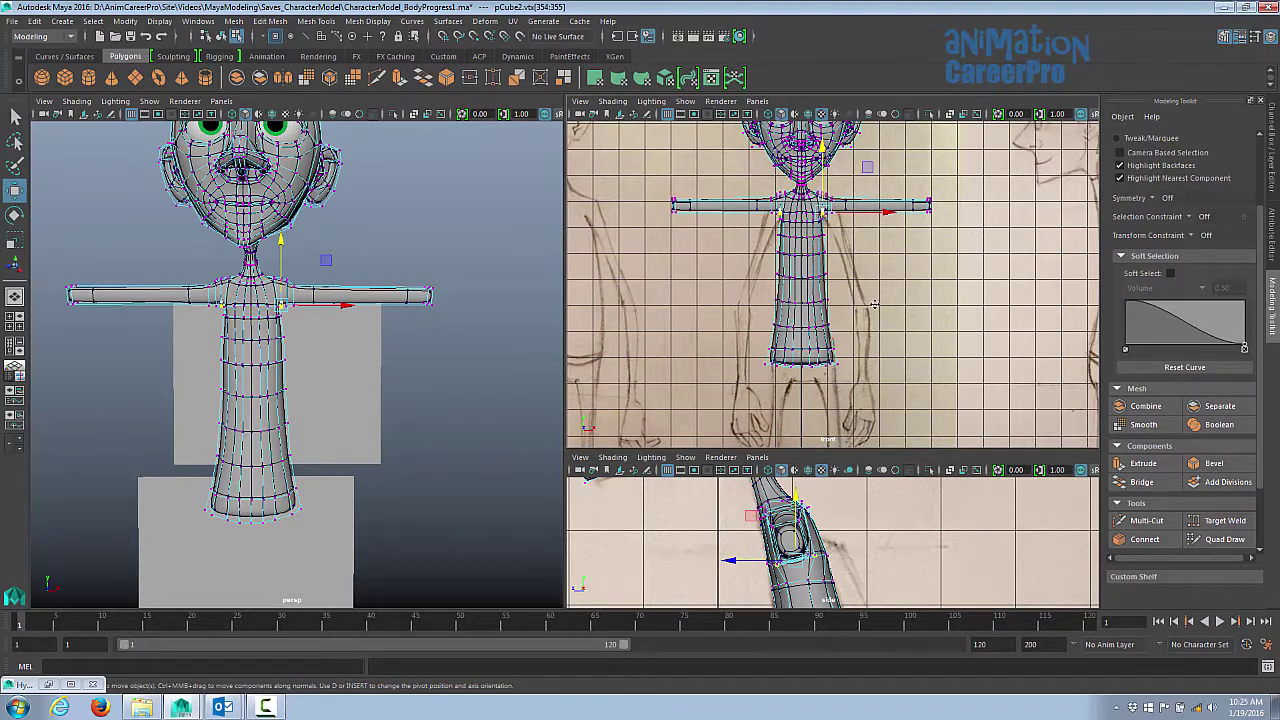
pyautogui.keyDown('alt'); pyautogui.moveTo(856, 310); pyautogui.dragTo(875, 284, button='middle'); pyautogui.keyUp('alt')
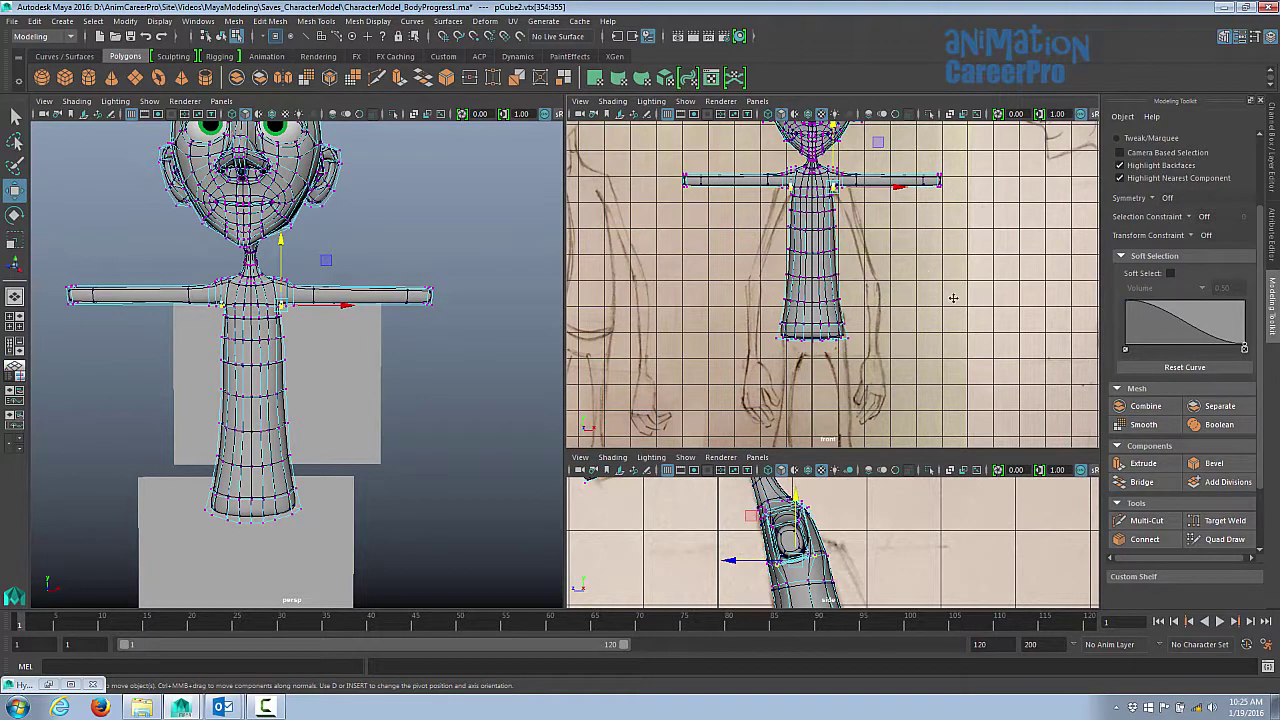
pyautogui.keyDown('alt'); pyautogui.moveTo(953, 298); pyautogui.dragTo(886, 289, button='middle'); pyautogui.keyUp('alt')
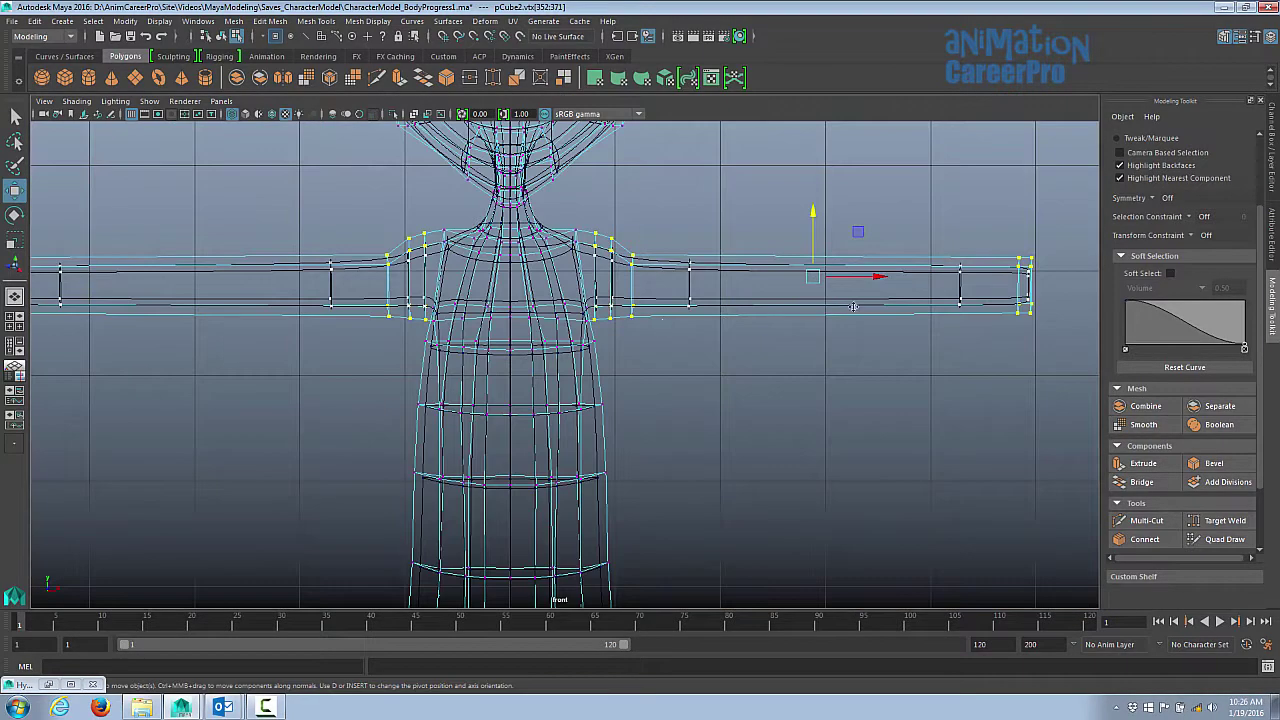
pyautogui.scroll(-4, 853, 306)
pyautogui.press('5')
pyautogui.press('e')
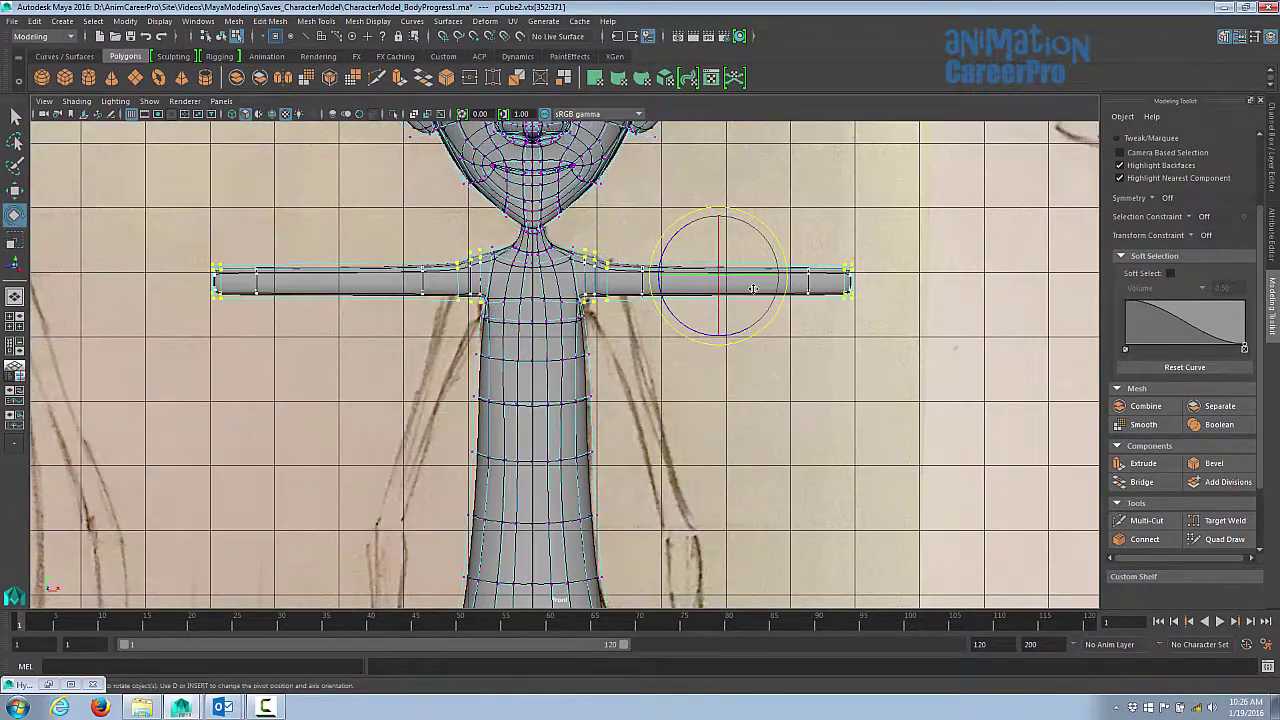
pyautogui.moveTo(718, 240); pyautogui.dragTo(753, 278)
pyautogui.press('d')
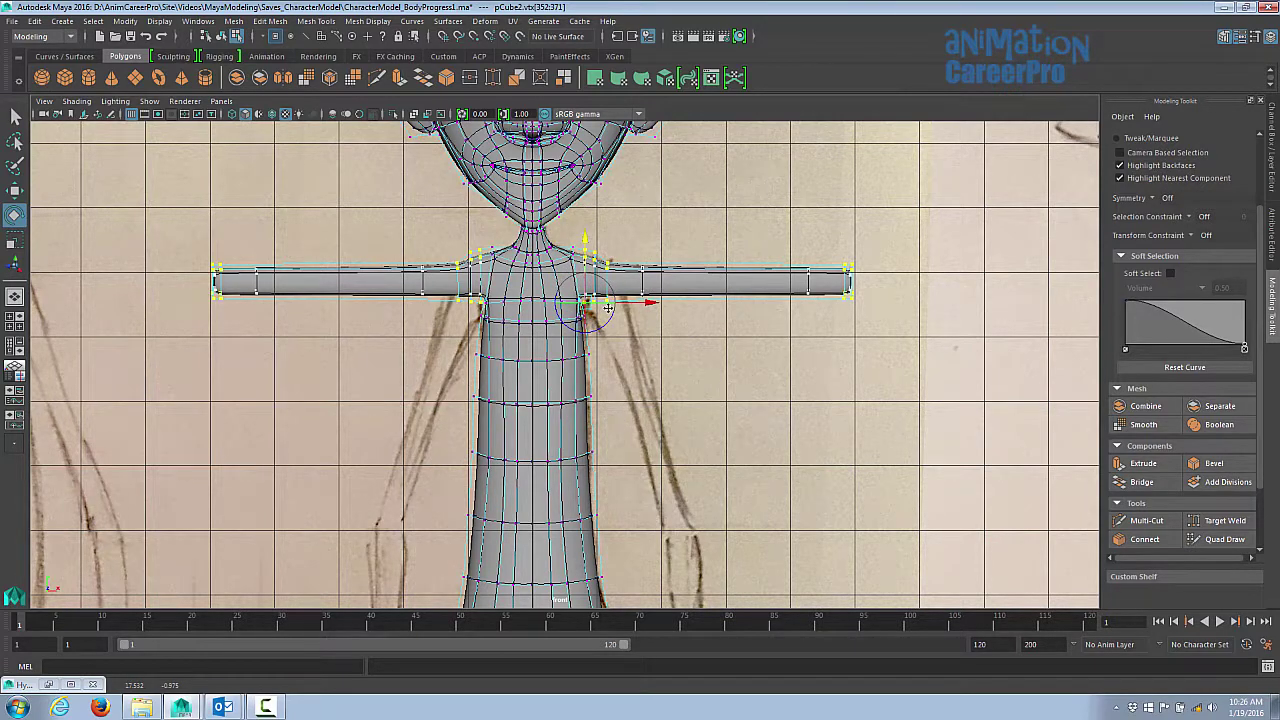
pyautogui.press('e')
pyautogui.moveTo(608, 310); pyautogui.dragTo(591, 249)
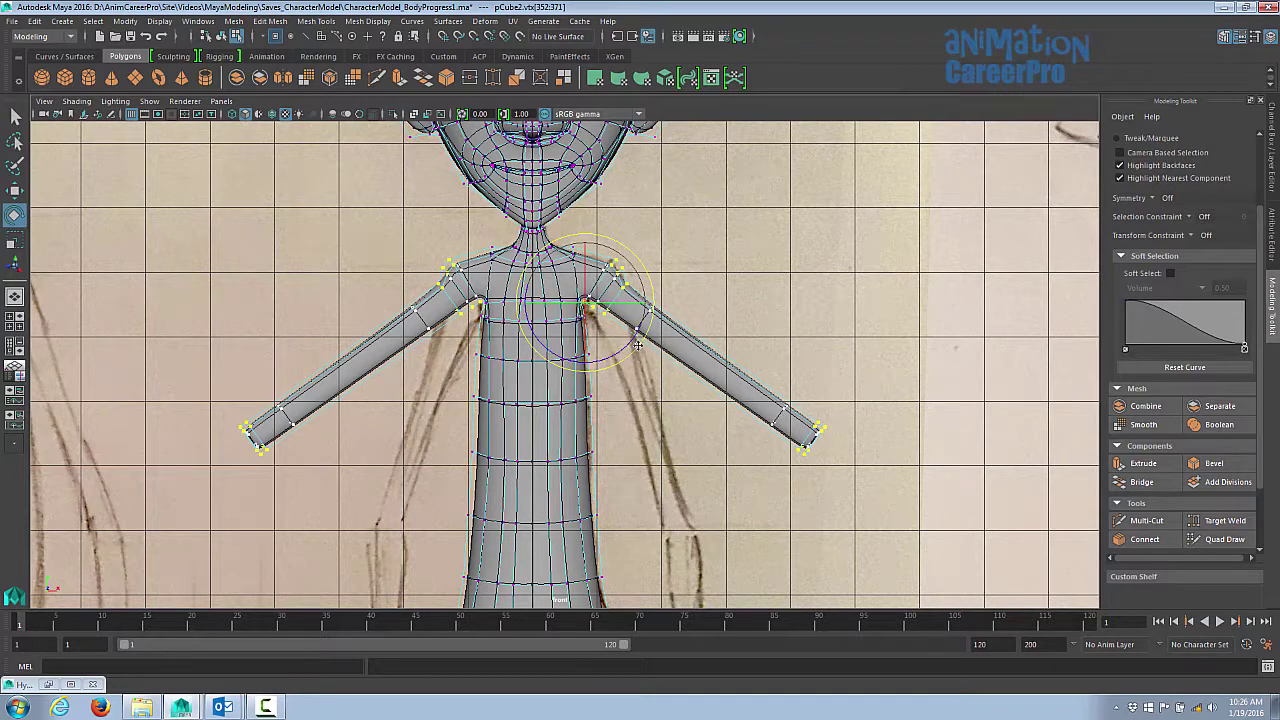
pyautogui.moveTo(638, 345); pyautogui.dragTo(612, 412)
pyautogui.scroll(-3, 650, 335)
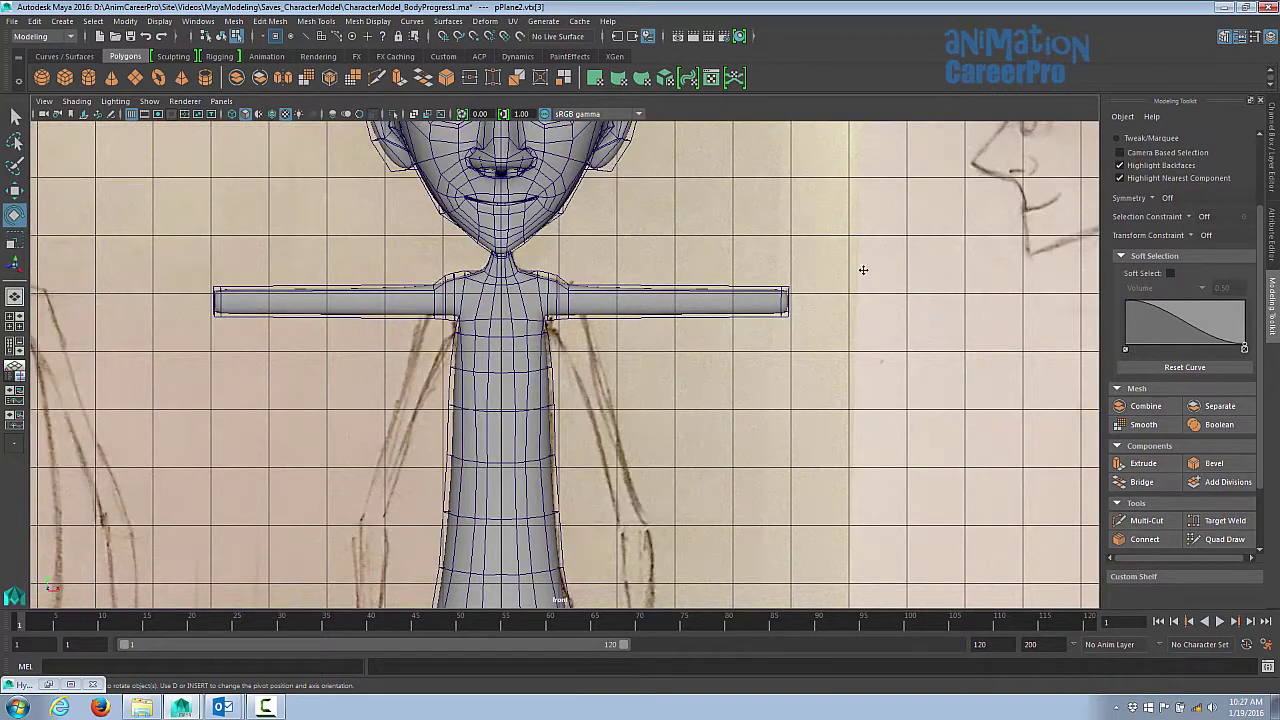
# - Show the reference sketches as textures on the image planes in the perspective view
pyautogui.keyDown('alt'); pyautogui.moveTo(863, 269); pyautogui.dragTo(817, 287, button='middle'); pyautogui.keyUp('alt')
pyautogui.scroll(3, 857, 294)
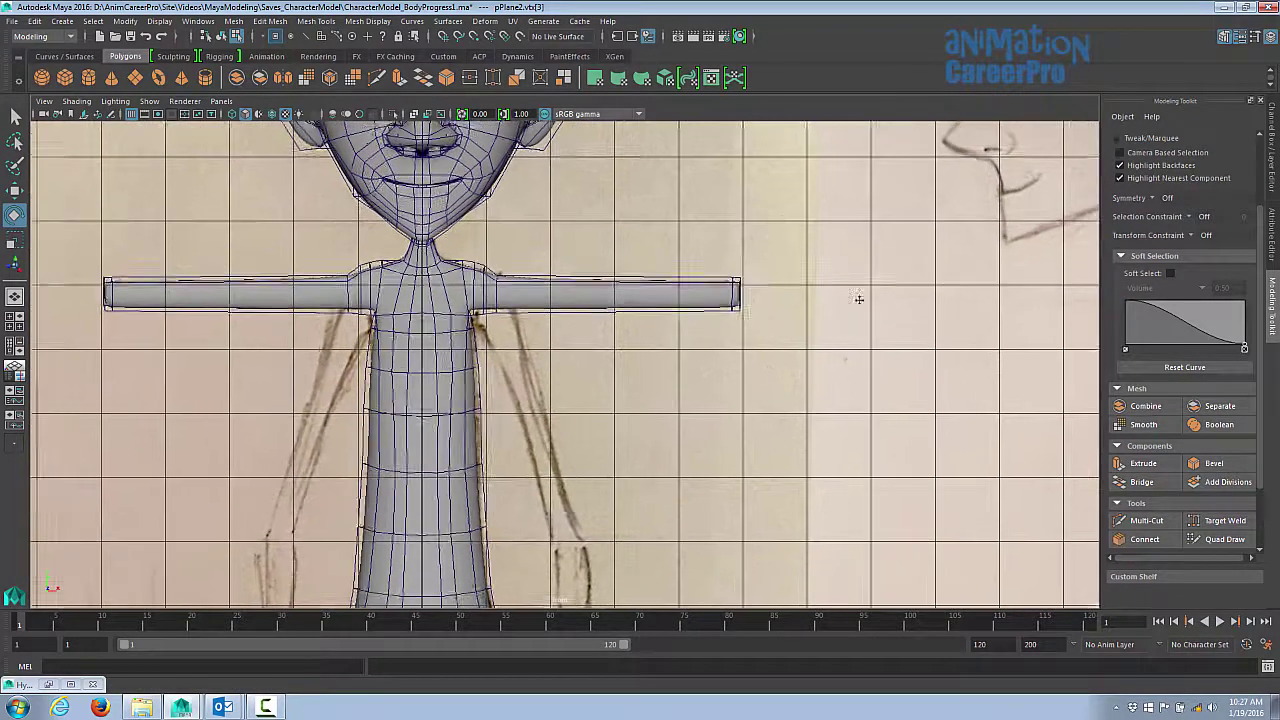
pyautogui.press('space')
pyautogui.press('6')
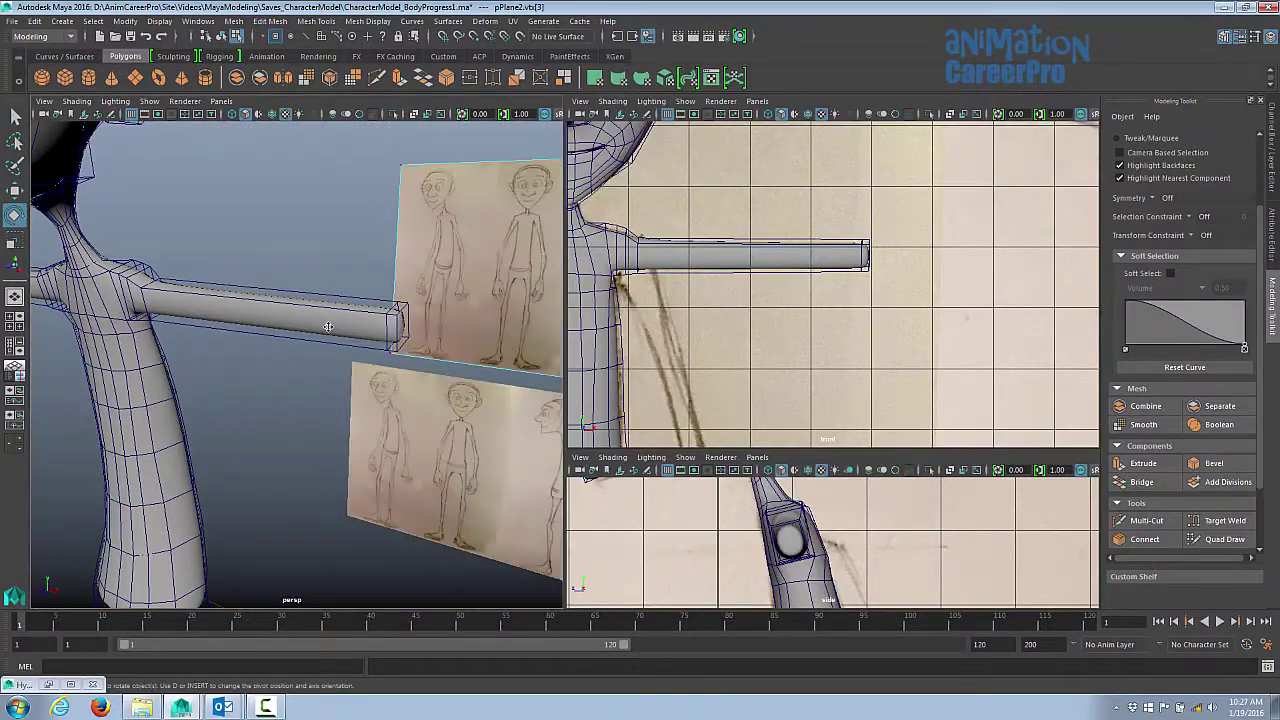
# - Extrude the arm end faces outward along X to form the forearms, then extrude a short end segment
pyautogui.moveTo(384, 328); pyautogui.dragTo(422, 324)
pyautogui.moveTo(412, 322); pyautogui.dragTo(363, 356, button='right')
pyautogui.moveTo(429, 356)
pyautogui.keyDown('alt'); pyautogui.mouseDown()
pyautogui.moveTo(368, 352)
pyautogui.moveTo(440, 355)
pyautogui.mouseUp(); pyautogui.keyUp('alt')
pyautogui.hotkey('ctrl', 'e')
pyautogui.scroll(-5, 941, 236)
pyautogui.moveTo(900, 236); pyautogui.dragTo(941, 236)
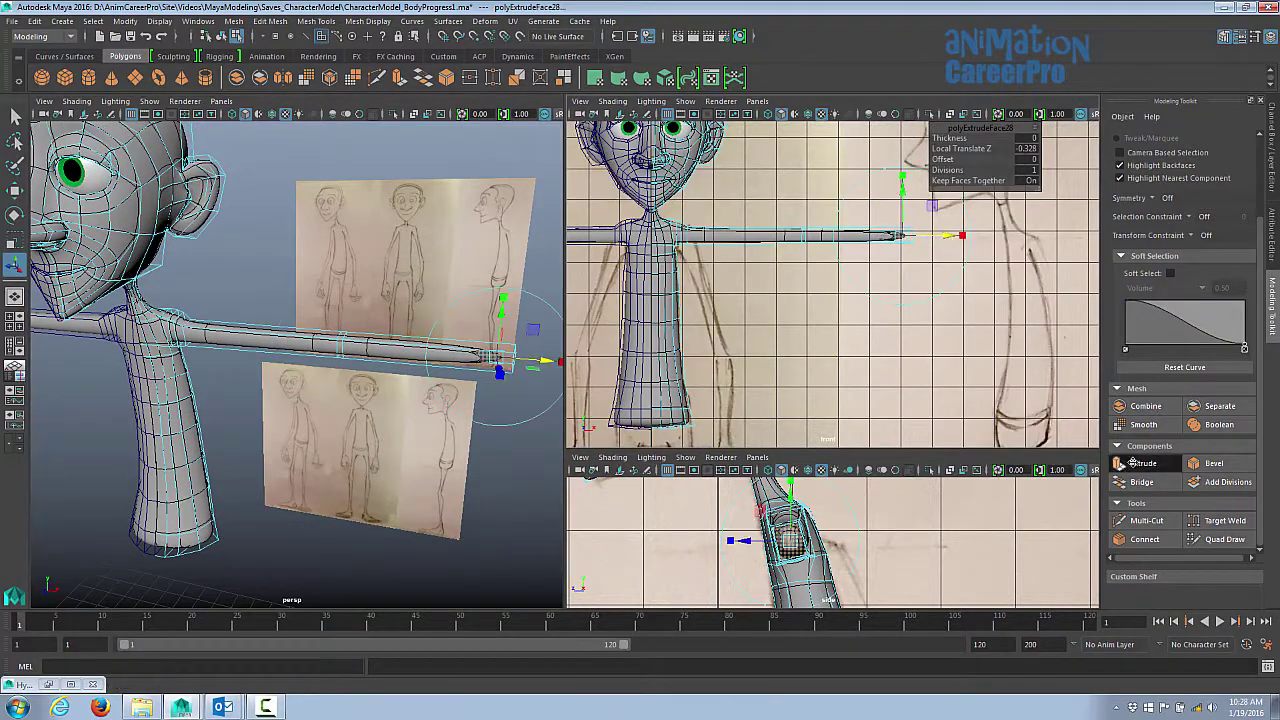
pyautogui.click(1133, 462)
pyautogui.keyDown('alt'); pyautogui.moveTo(330, 300); pyautogui.dragTo(244, 297); pyautogui.keyUp('alt')
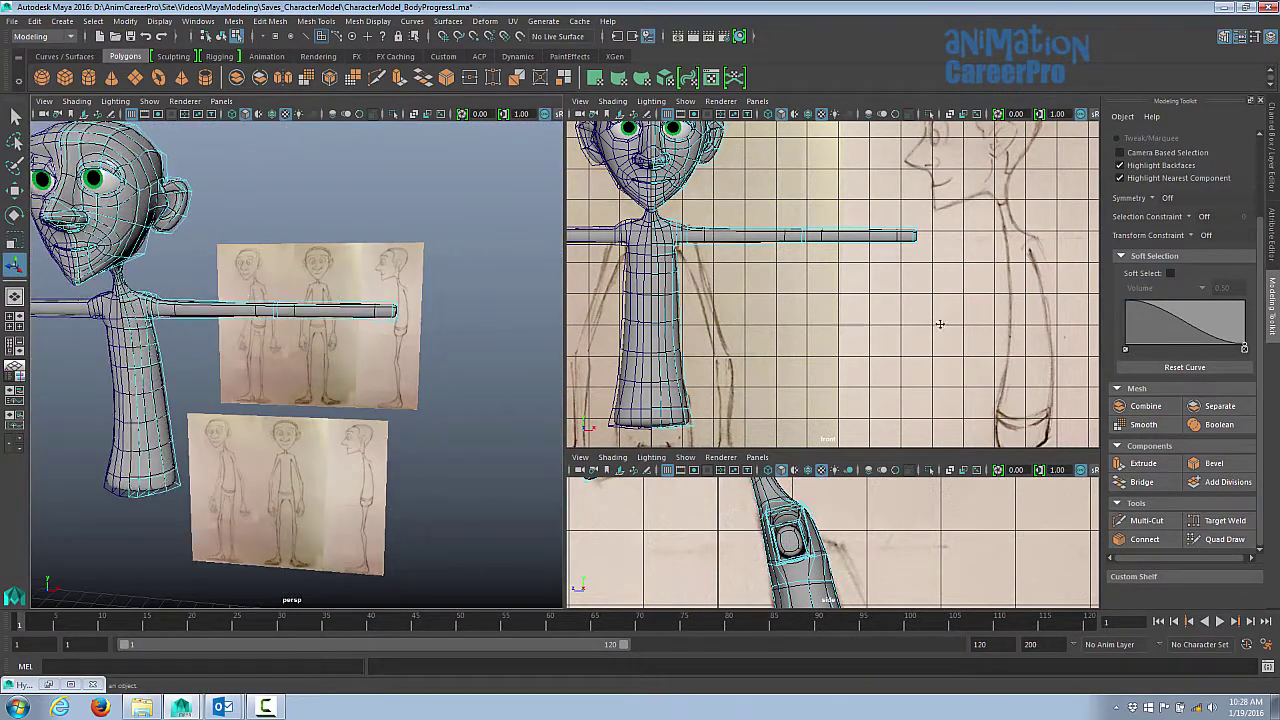
# - Try rotating all arm and forearm vertices down about the armpit to check the elbow and wrist against the sketch
pyautogui.press('space')
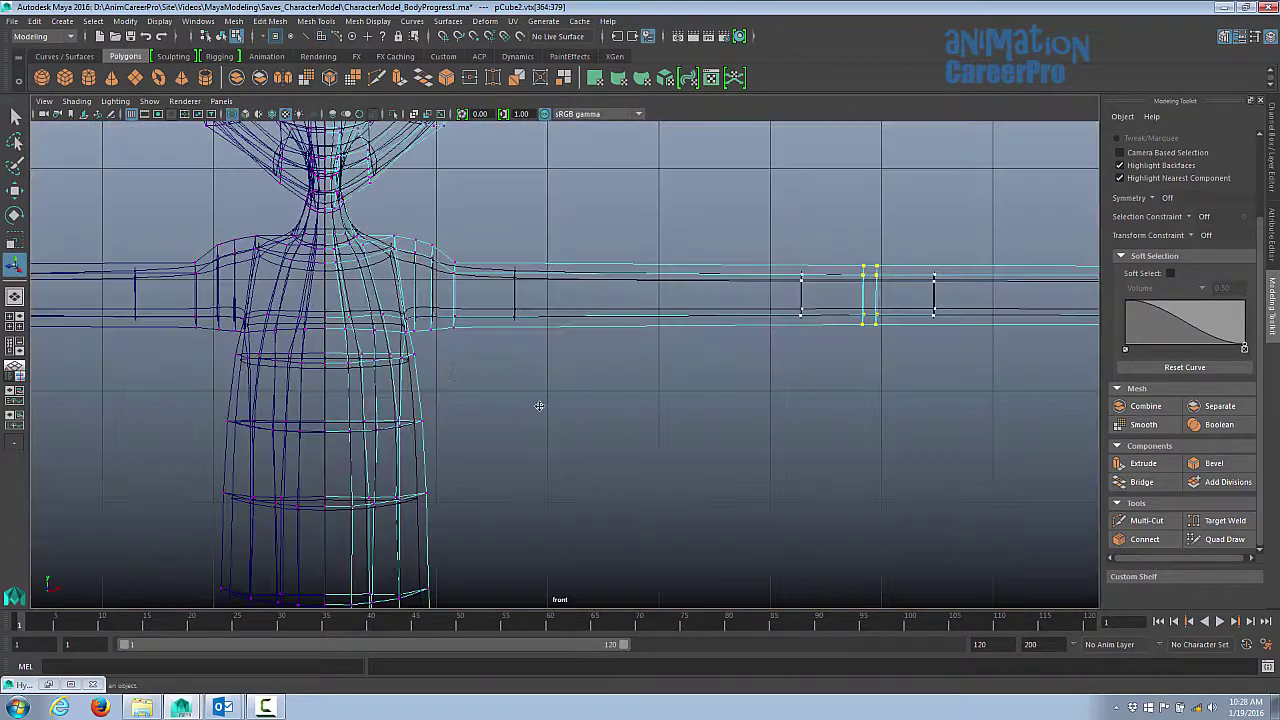
pyautogui.scroll(-5, 560, 420)
pyautogui.press('e')
pyautogui.press('w')
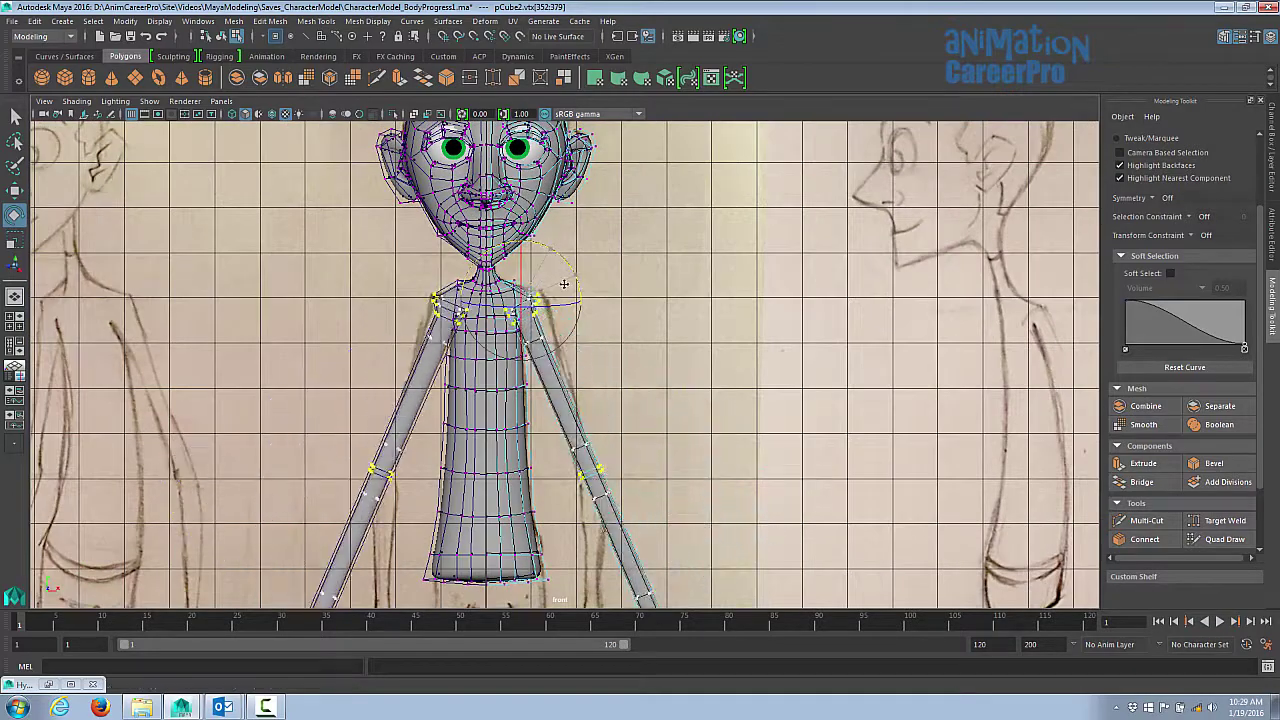
pyautogui.scroll(2, 732, 286)
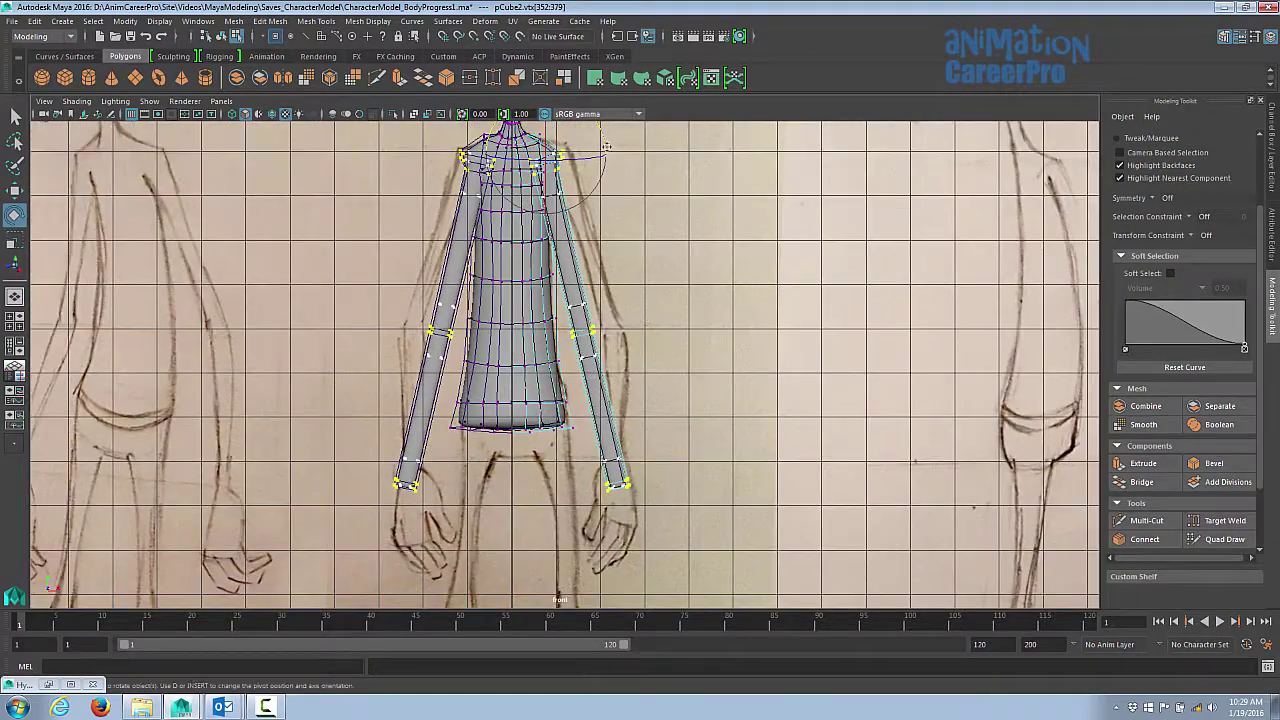
pyautogui.moveTo(604, 135)
pyautogui.mouseDown()
pyautogui.moveTo(606, 121)
pyautogui.moveTo(607, 133)
pyautogui.mouseUp()
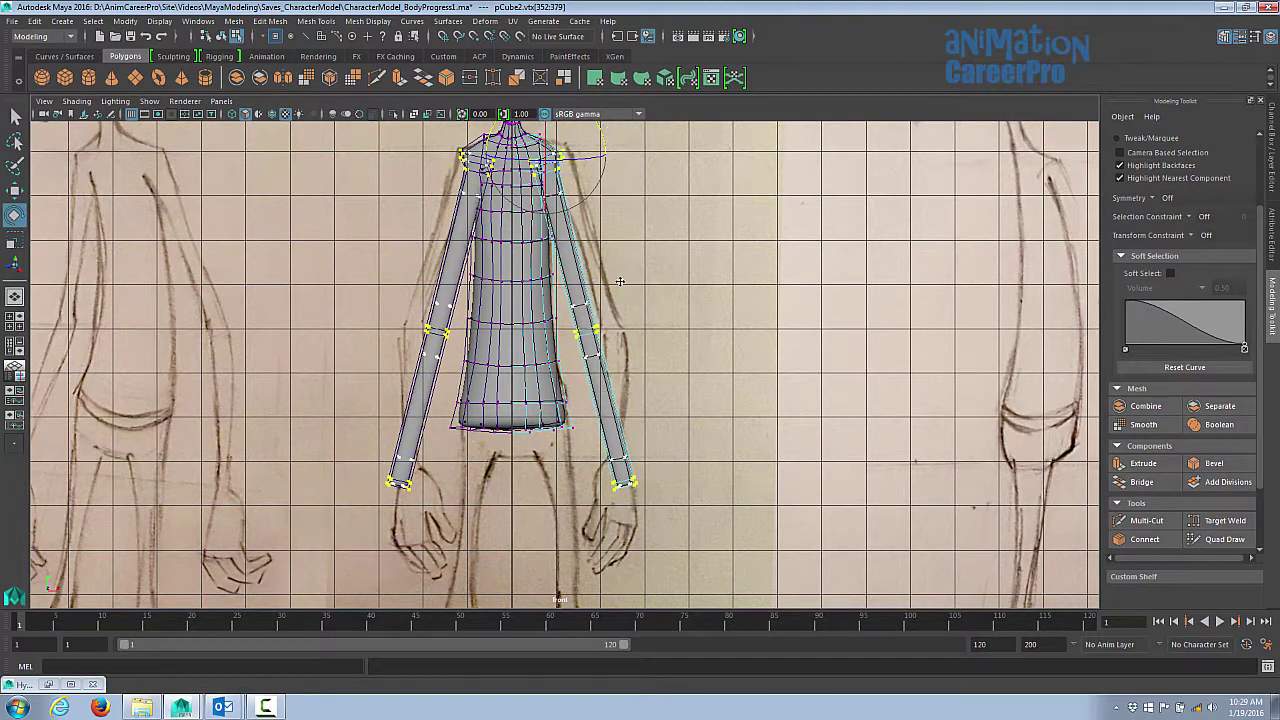
# - Undo the test rotation of the arms
pyautogui.hotkey('ctrl', 'z')
pyautogui.hotkey('ctrl', 'z')
pyautogui.hotkey('ctrl', 'z')
pyautogui.hotkey('ctrl', 'z')
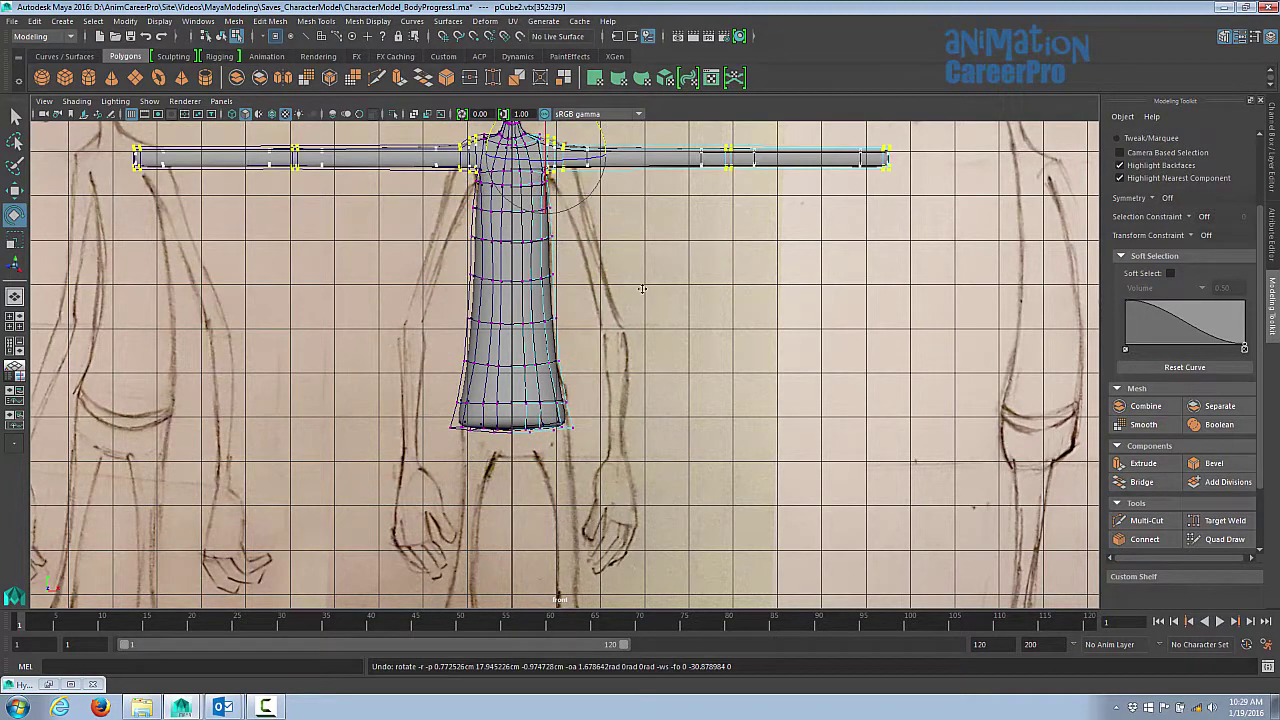
pyautogui.hotkey('ctrl', 'z')
# - Move the elbow loops and forearms inward along X, then pull in the wrist ends to shorten the arms
pyautogui.scroll(3, 908, 341)
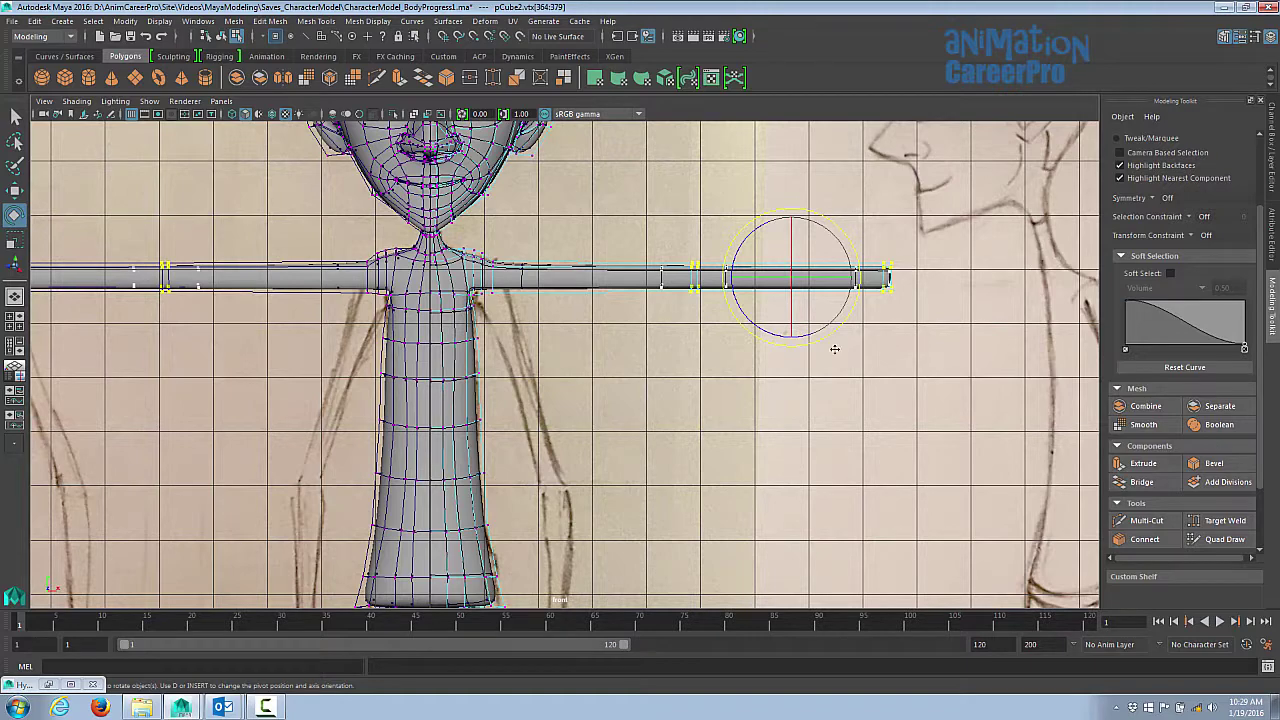
pyautogui.scroll(-2, 834, 349)
pyautogui.scroll(3, 888, 382)
pyautogui.press('w')
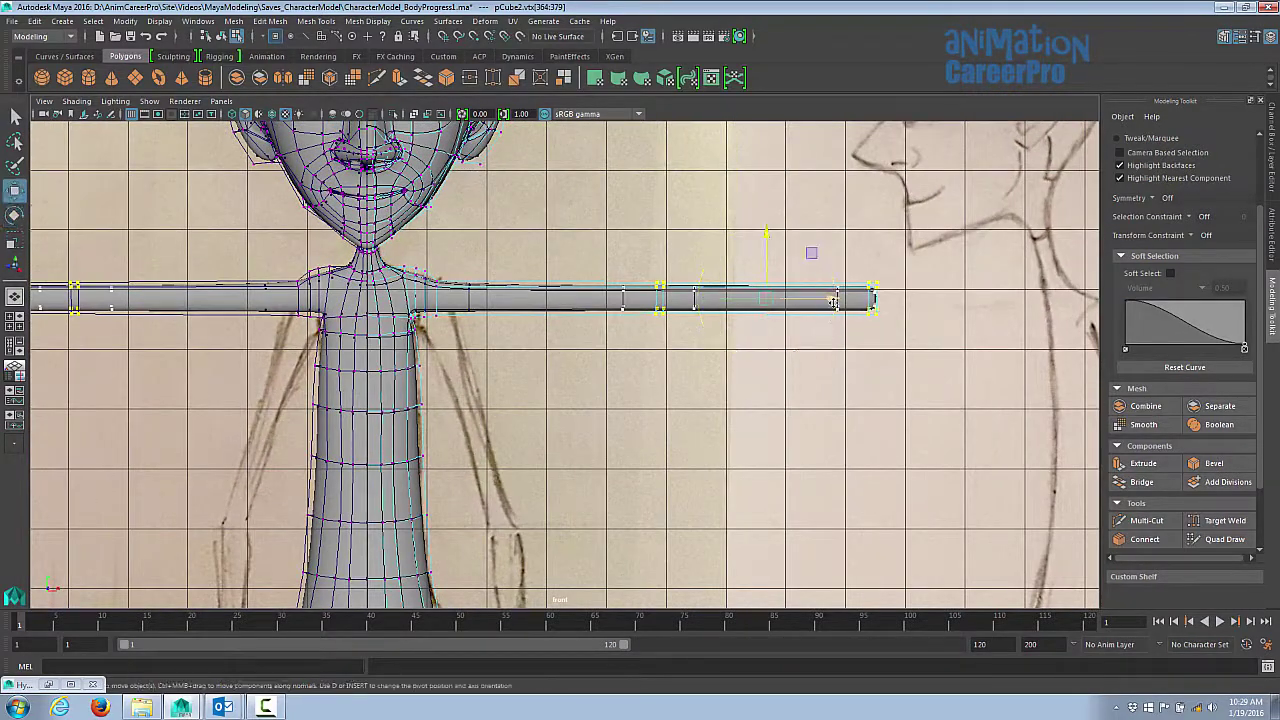
pyautogui.hotkey('ctrl', 'z')
pyautogui.moveTo(800, 251); pyautogui.dragTo(917, 299)
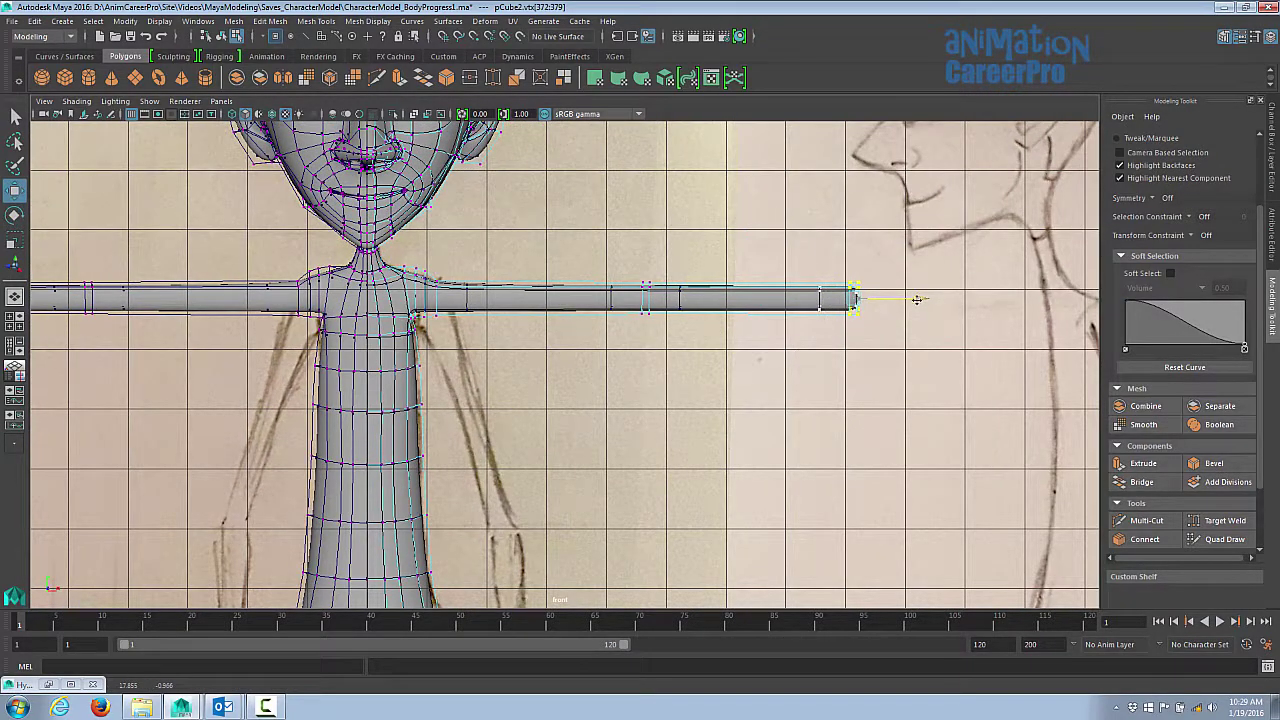
pyautogui.scroll(-5, 917, 302)
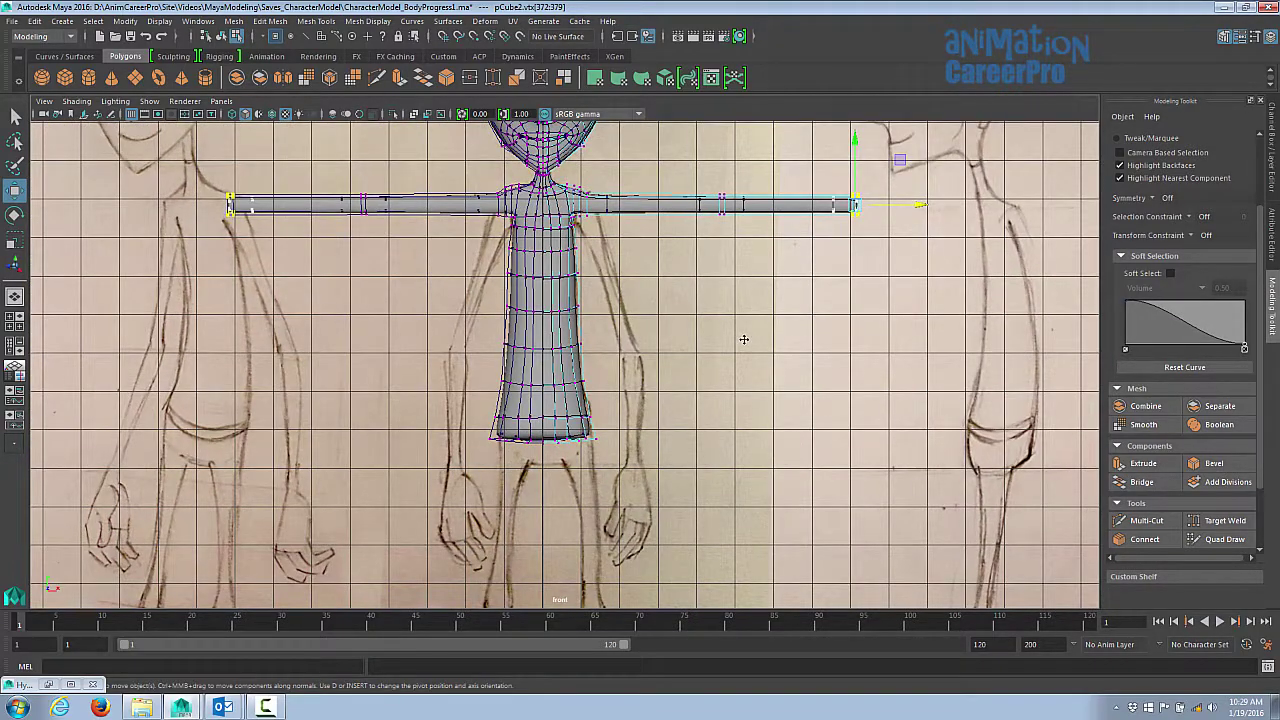
pyautogui.scroll(-3, 744, 339)
pyautogui.press('space')
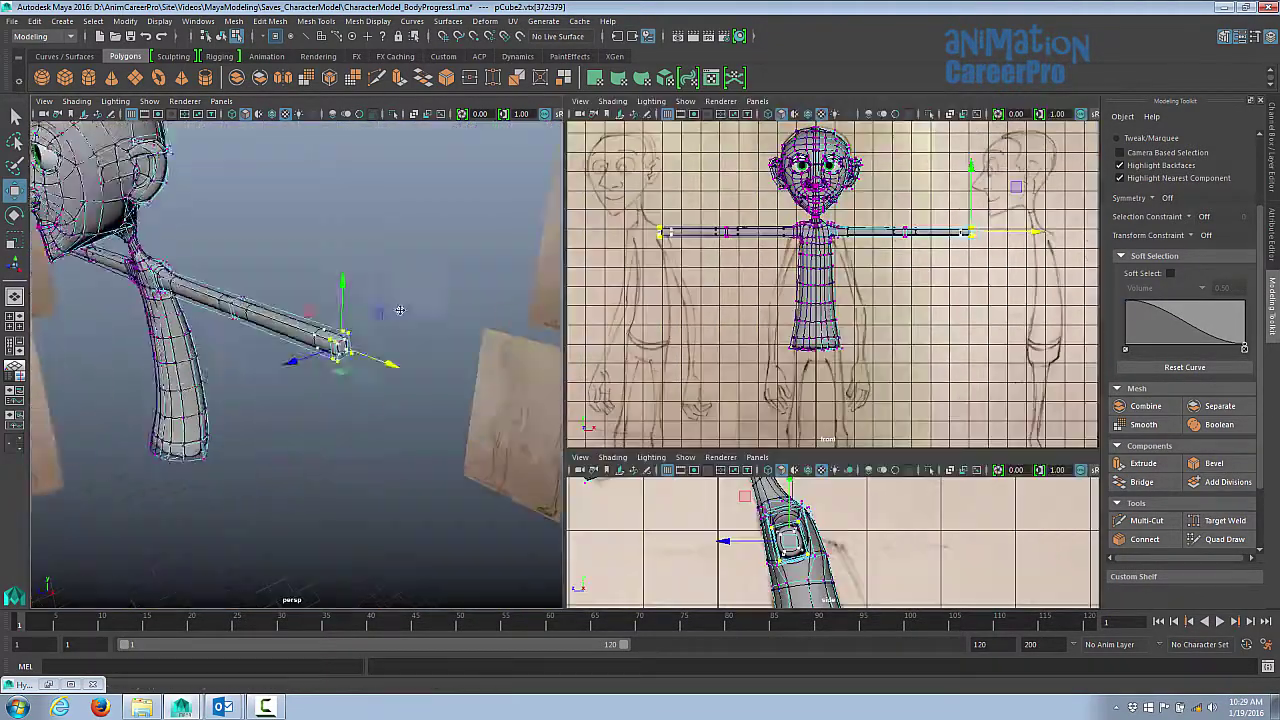
pyautogui.keyDown('alt'); pyautogui.moveTo(400, 311); pyautogui.dragTo(487, 377); pyautogui.keyUp('alt')
pyautogui.scroll(3, 365, 383)
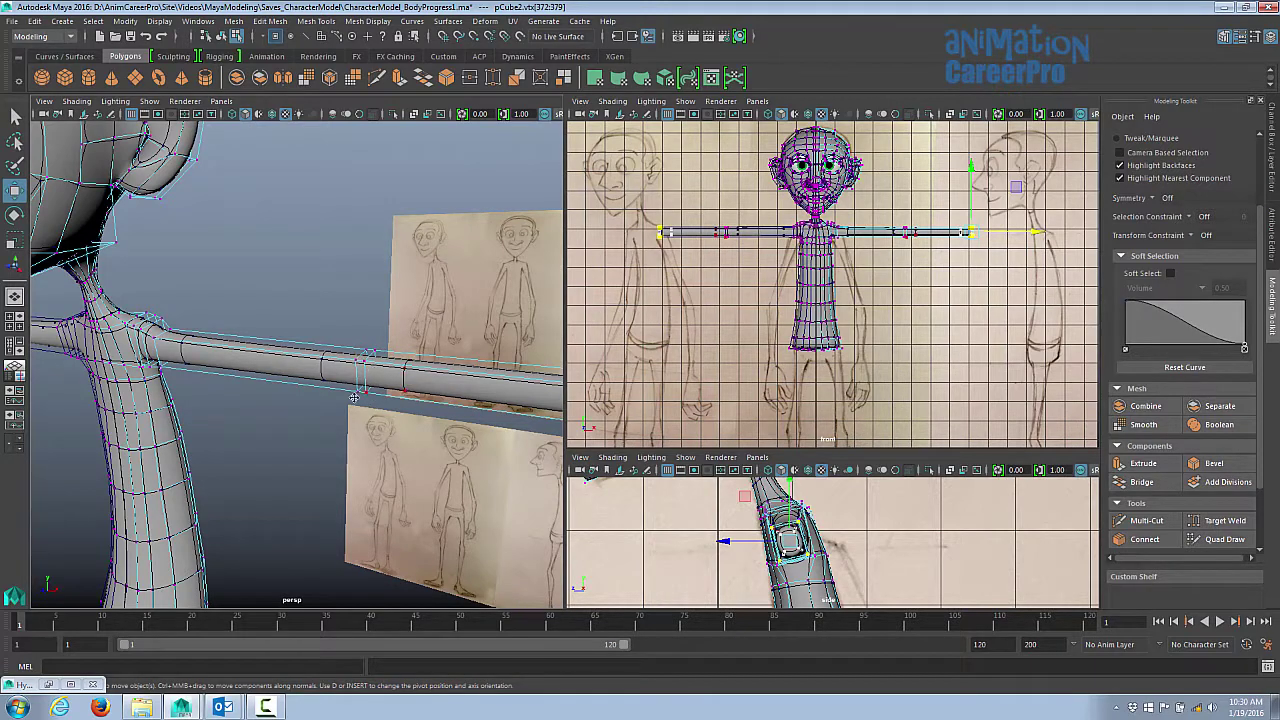
pyautogui.keyDown('alt'); pyautogui.moveTo(354, 397); pyautogui.dragTo(293, 379); pyautogui.keyUp('alt')
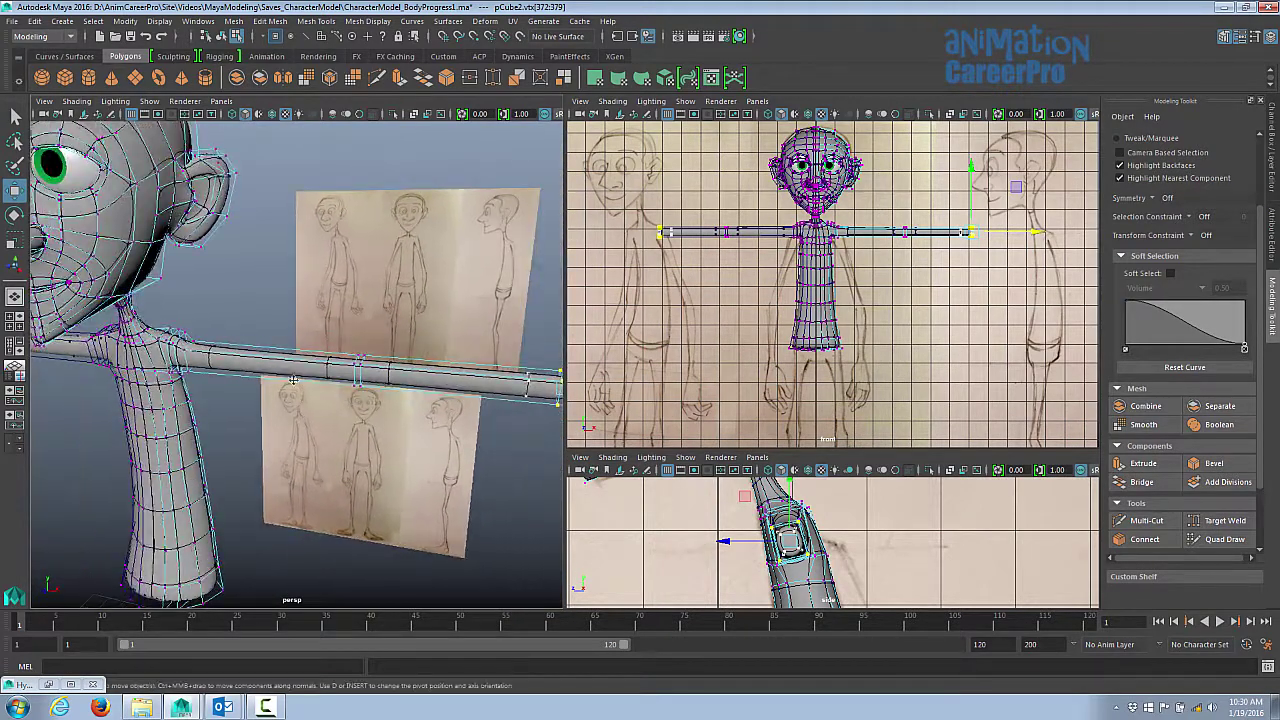
# - Insert additional edge loops around the elbow and close to the wrist end of the arm
pyautogui.click(380, 21)
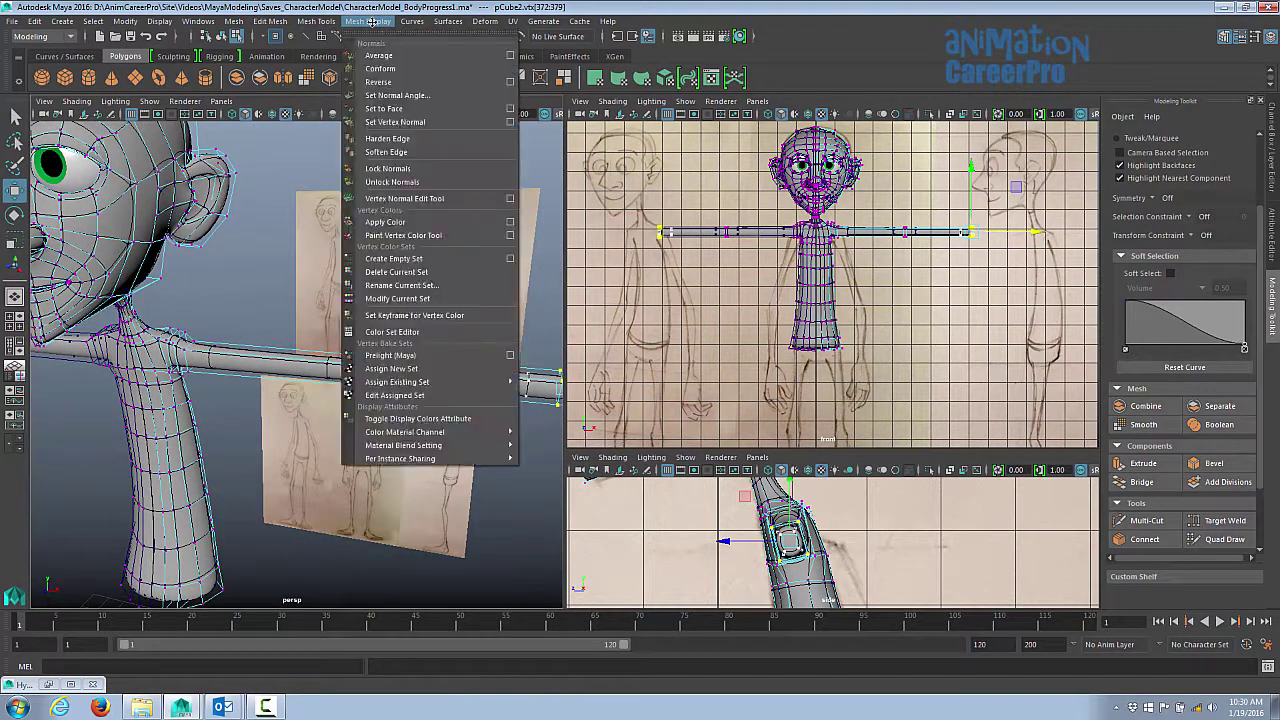
pyautogui.moveTo(316, 21)
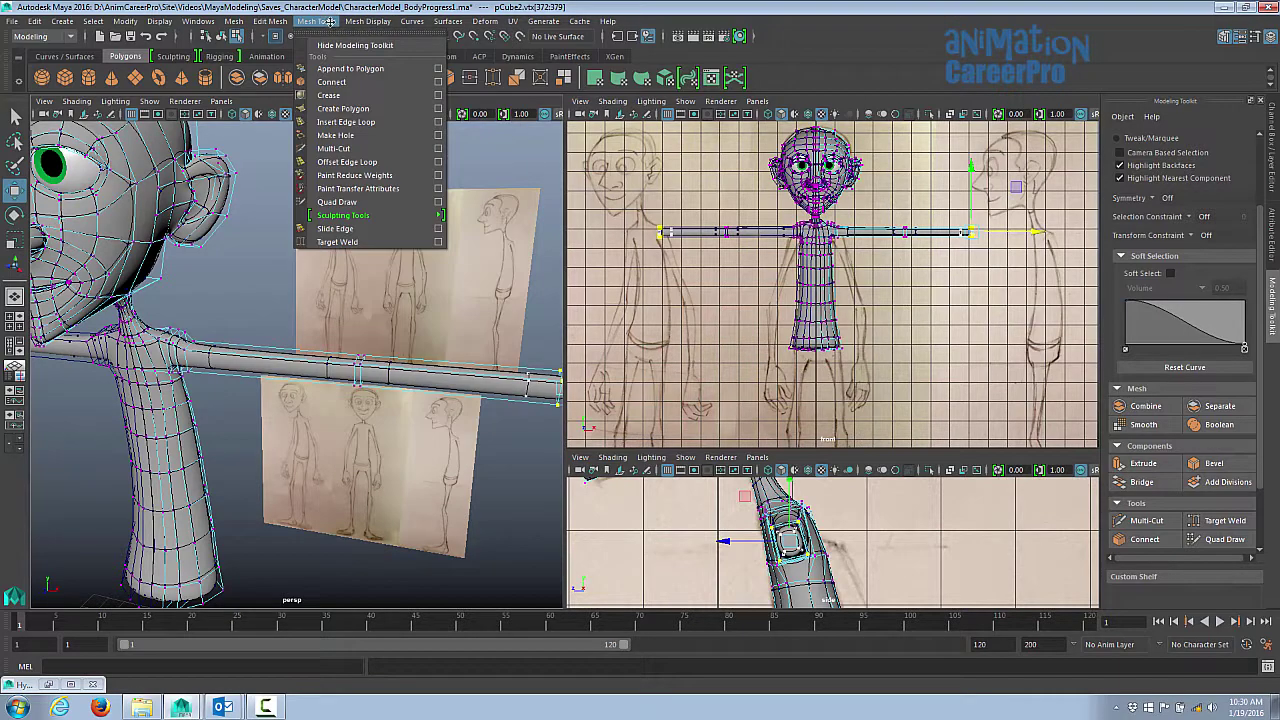
pyautogui.click(356, 121)
pyautogui.press('space')
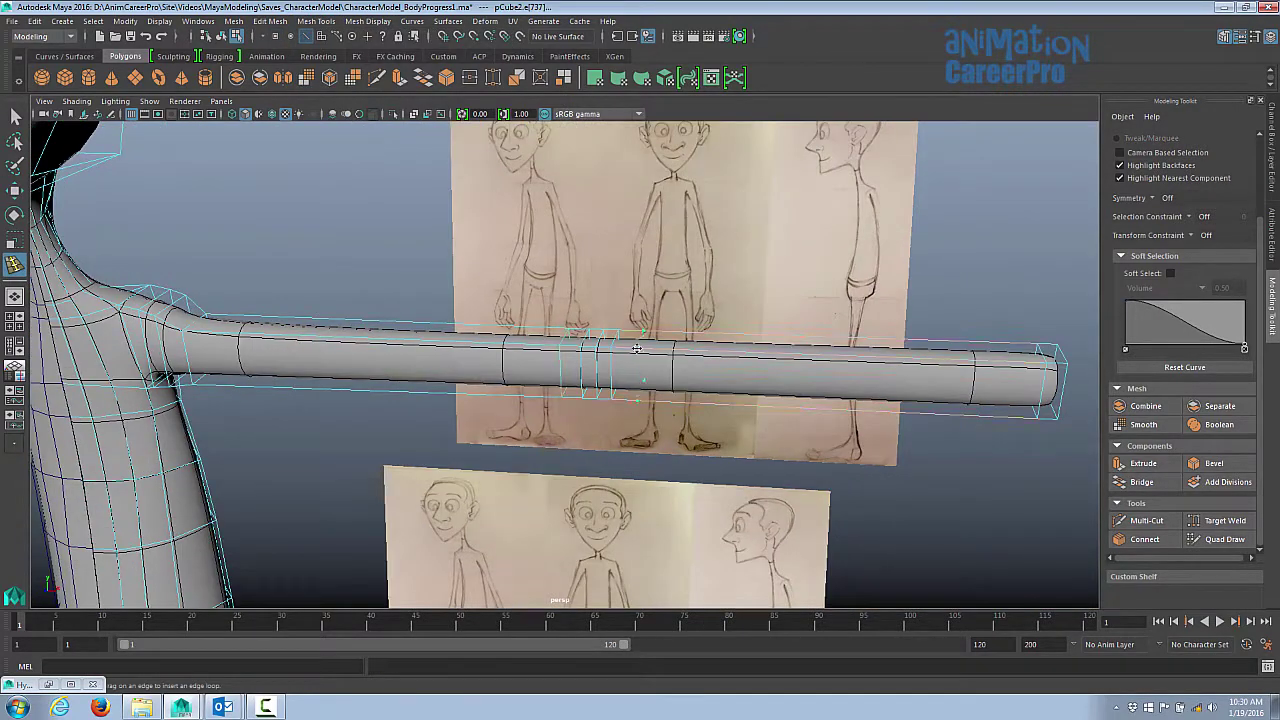
pyautogui.keyDown('alt'); pyautogui.moveTo(637, 348); pyautogui.dragTo(655, 370, button='middle'); pyautogui.keyUp('alt')
pyautogui.click(651, 368)
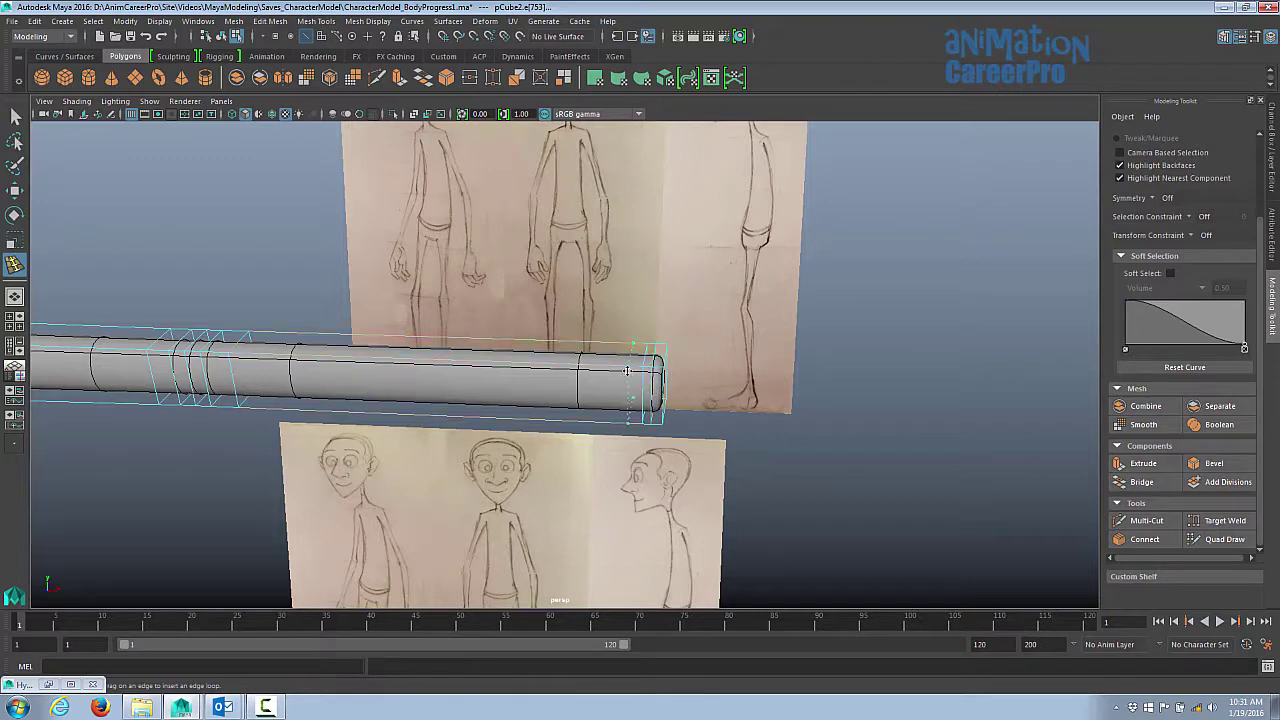
pyautogui.keyDown('alt'); pyautogui.moveTo(660, 388); pyautogui.dragTo(638, 349, button='right'); pyautogui.keyUp('alt')
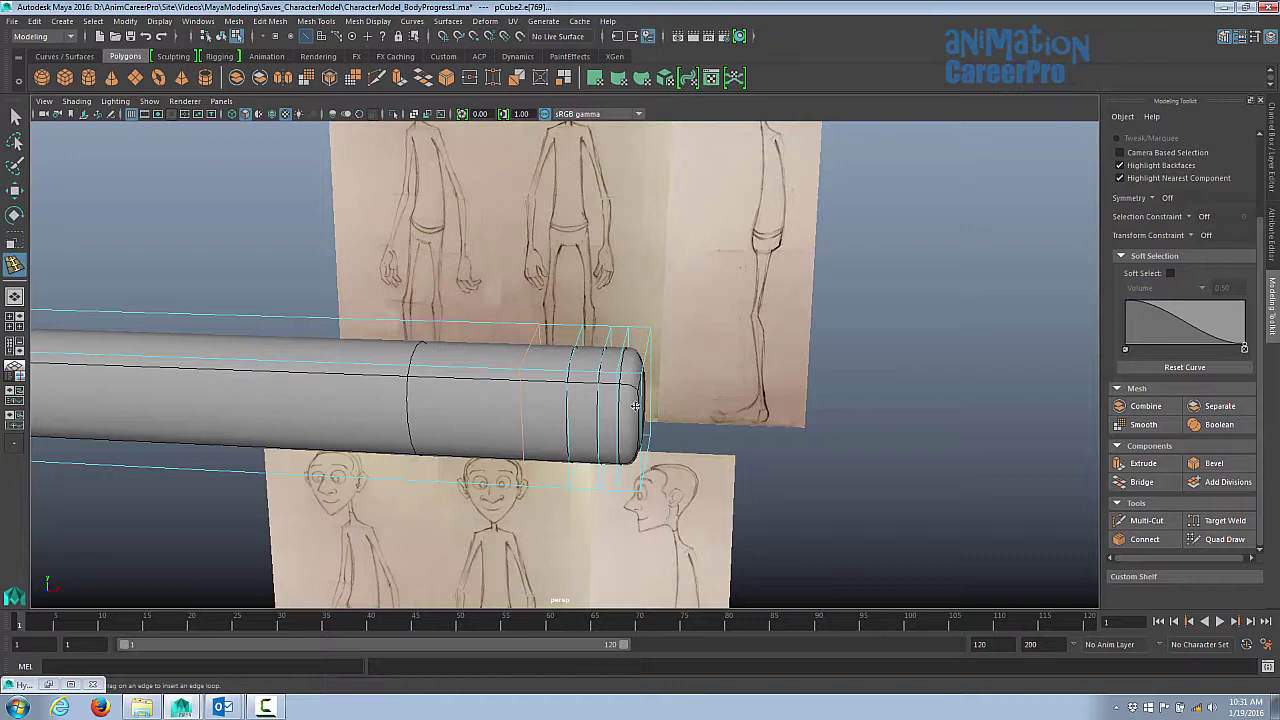
pyautogui.keyDown('alt'); pyautogui.moveTo(652, 417); pyautogui.dragTo(630, 381, button='right'); pyautogui.keyUp('alt')
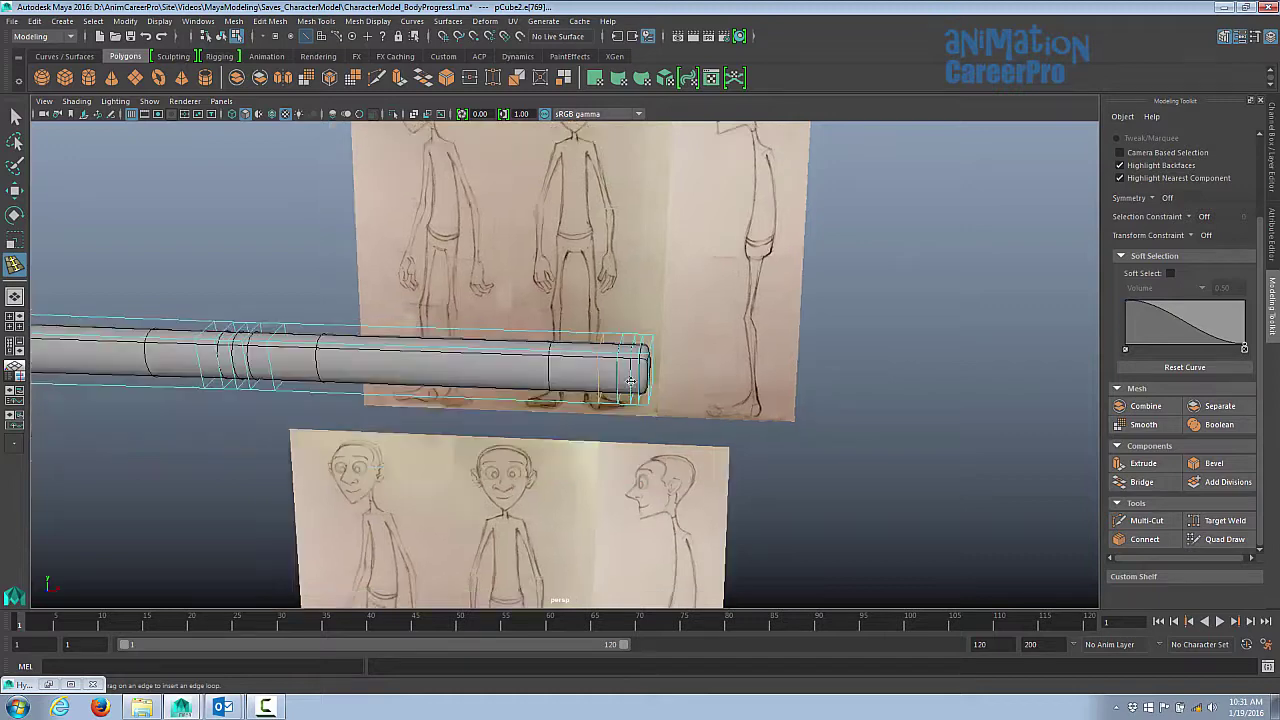
# - Insert one edge loop midway along the upper arm and one midway along the forearm
pyautogui.press('f')
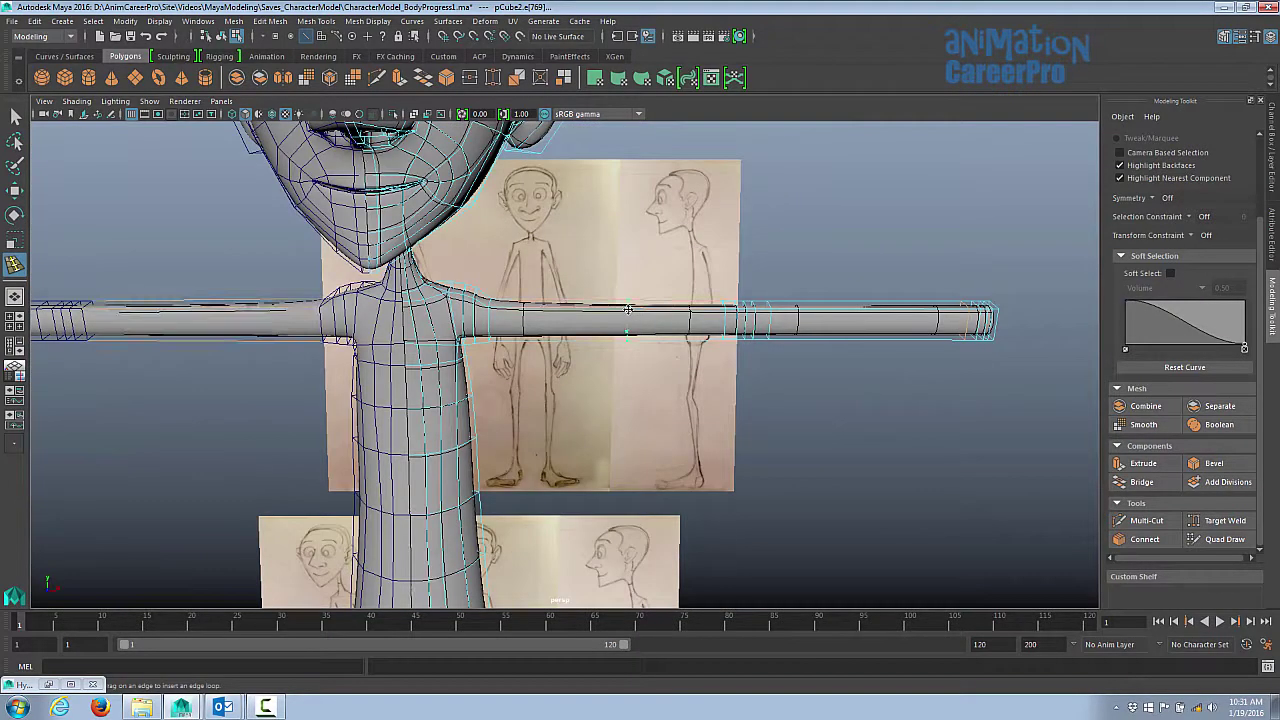
pyautogui.keyDown('alt'); pyautogui.moveTo(804, 397); pyautogui.dragTo(788, 407); pyautogui.keyUp('alt')
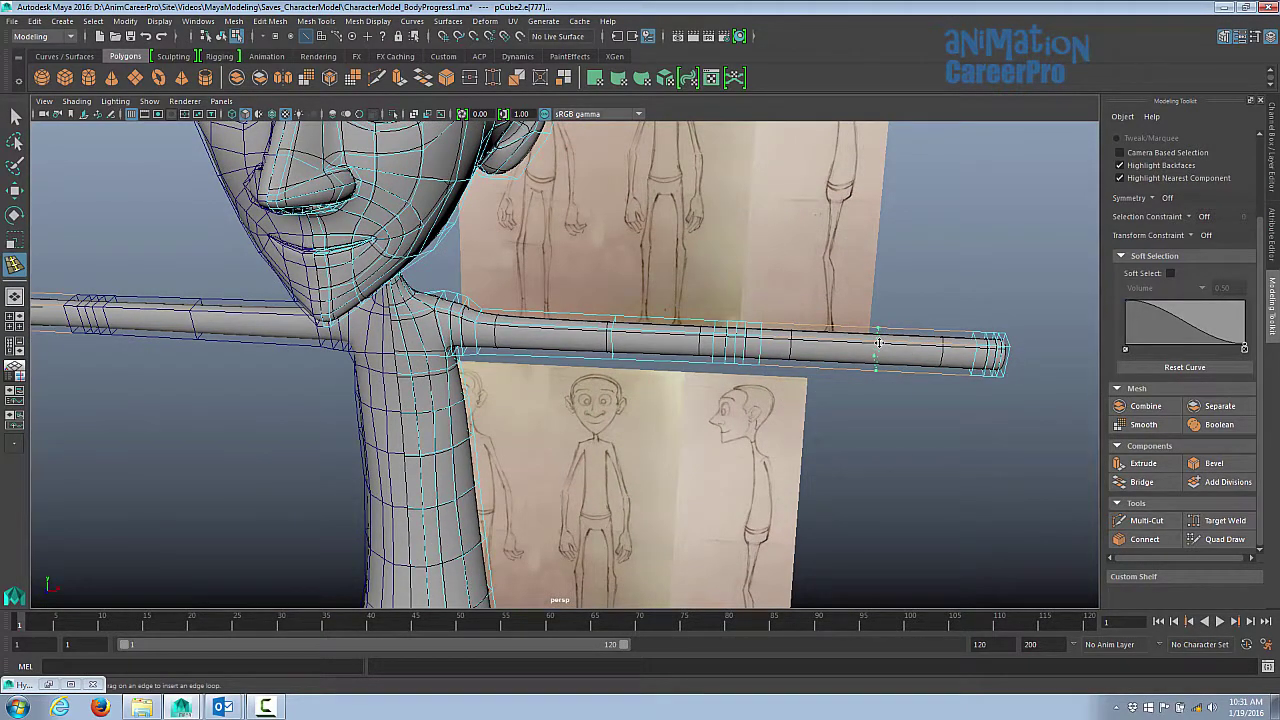
pyautogui.keyDown('alt'); pyautogui.moveTo(885, 360); pyautogui.dragTo(657, 313); pyautogui.keyUp('alt')
# - Slide the middle forearm loop's vertices along X toward the elbow, then scale the upper-arm loop
pyautogui.hotkey('ctrl', 'F9')
pyautogui.press('w')
pyautogui.press('space')
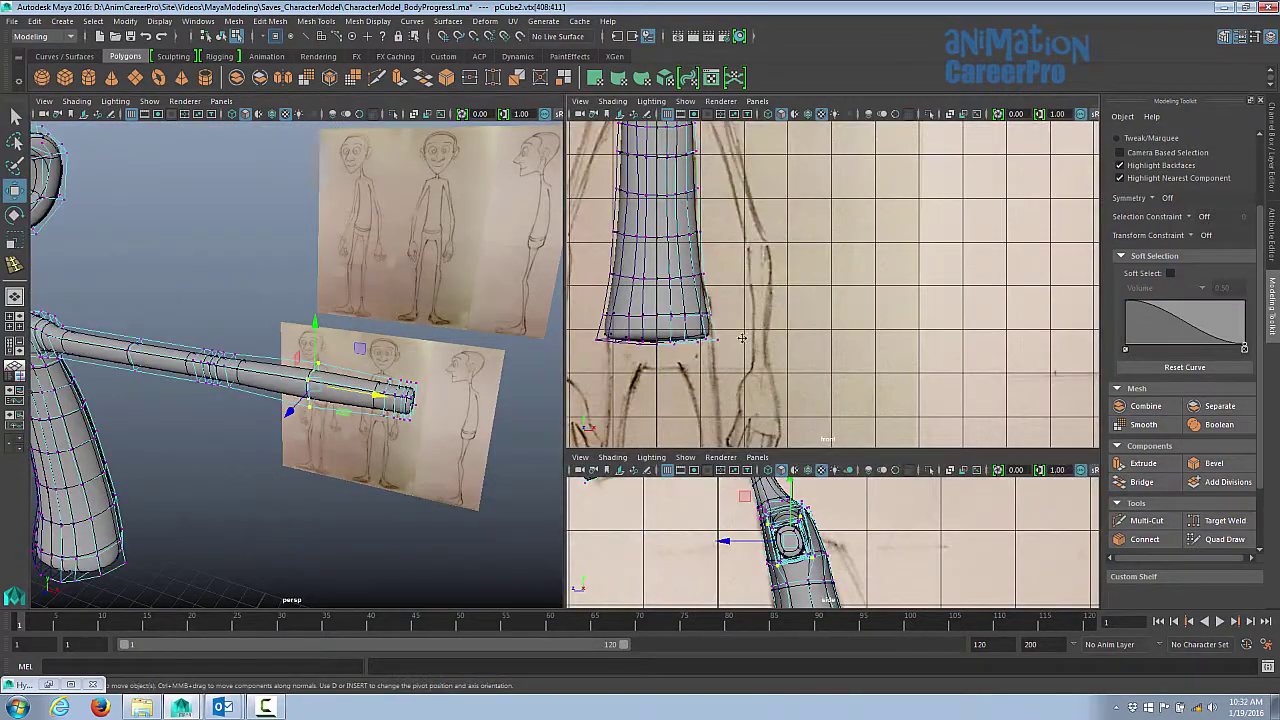
pyautogui.keyDown('alt'); pyautogui.moveTo(742, 338); pyautogui.dragTo(895, 310, button='middle'); pyautogui.keyUp('alt')
pyautogui.scroll(3, 917, 288)
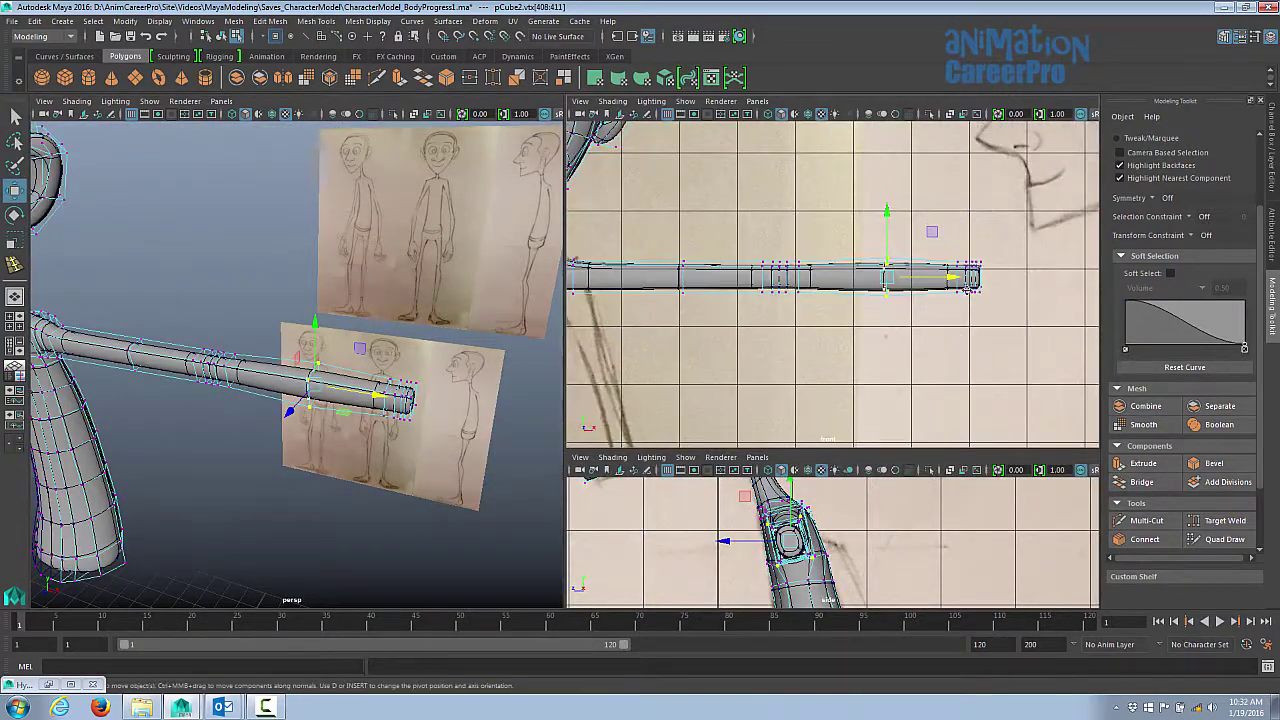
pyautogui.moveTo(950, 279); pyautogui.dragTo(910, 287)
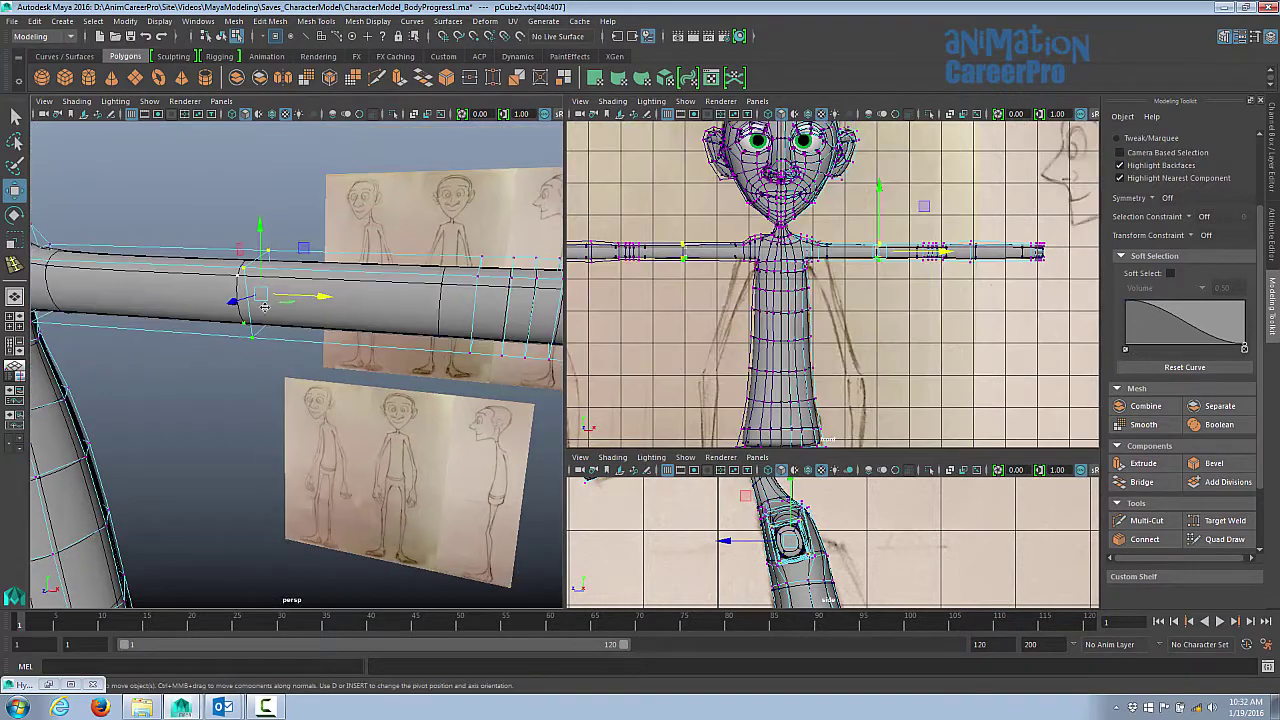
pyautogui.press('r')
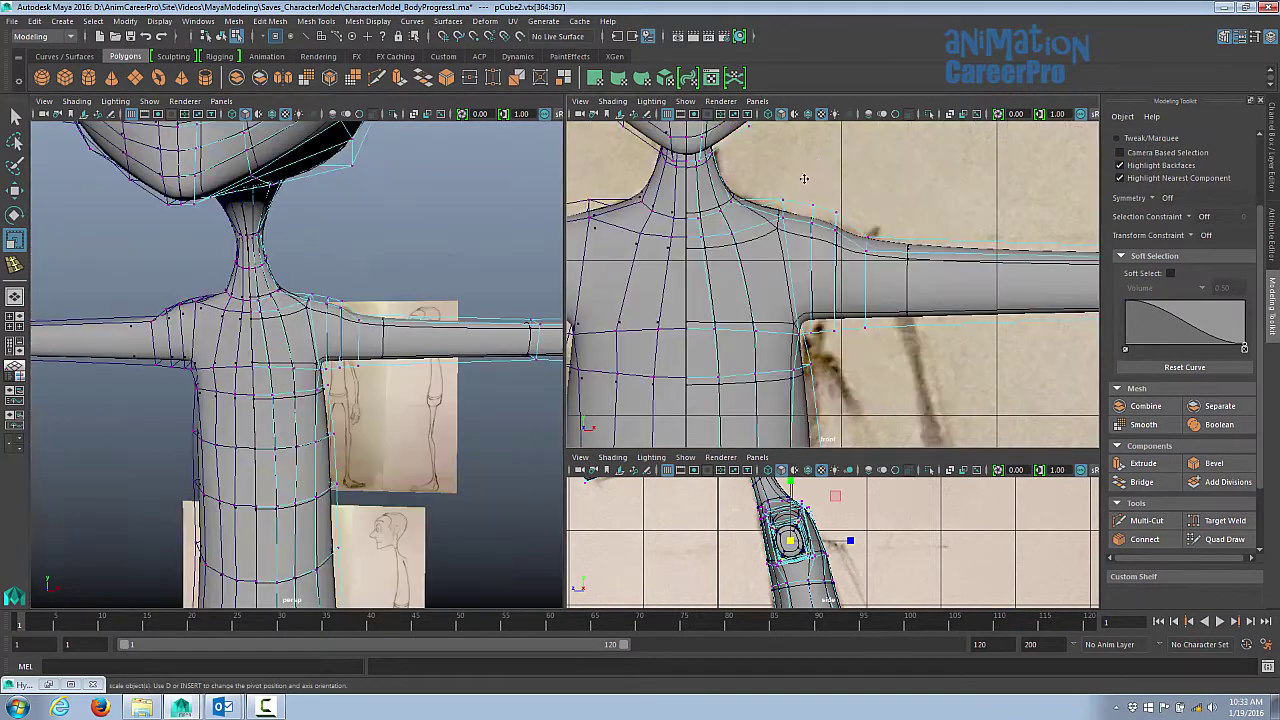
# - Move the vertices above and below the shoulder joint vertically to match the sketched shoulder contour
pyautogui.click(838, 222)
pyautogui.press('w')
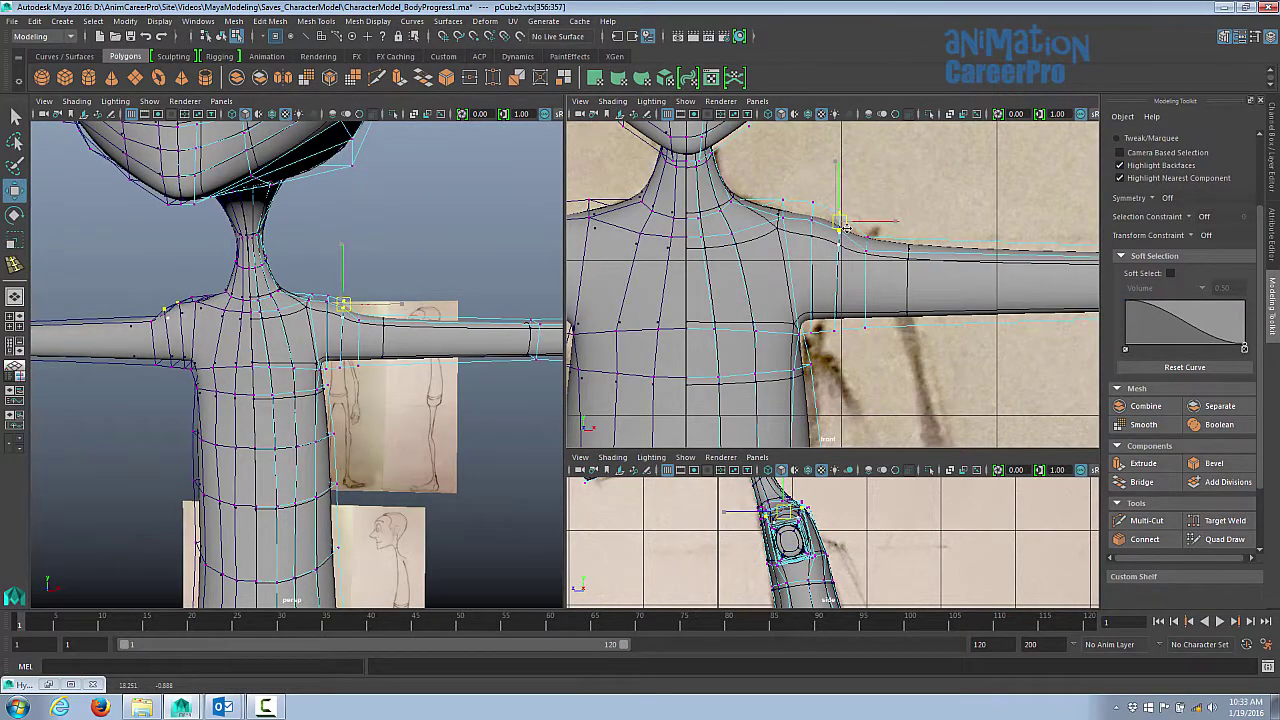
pyautogui.scroll(1, 845, 228)
pyautogui.click(838, 195)
pyautogui.scroll(1, 818, 260)
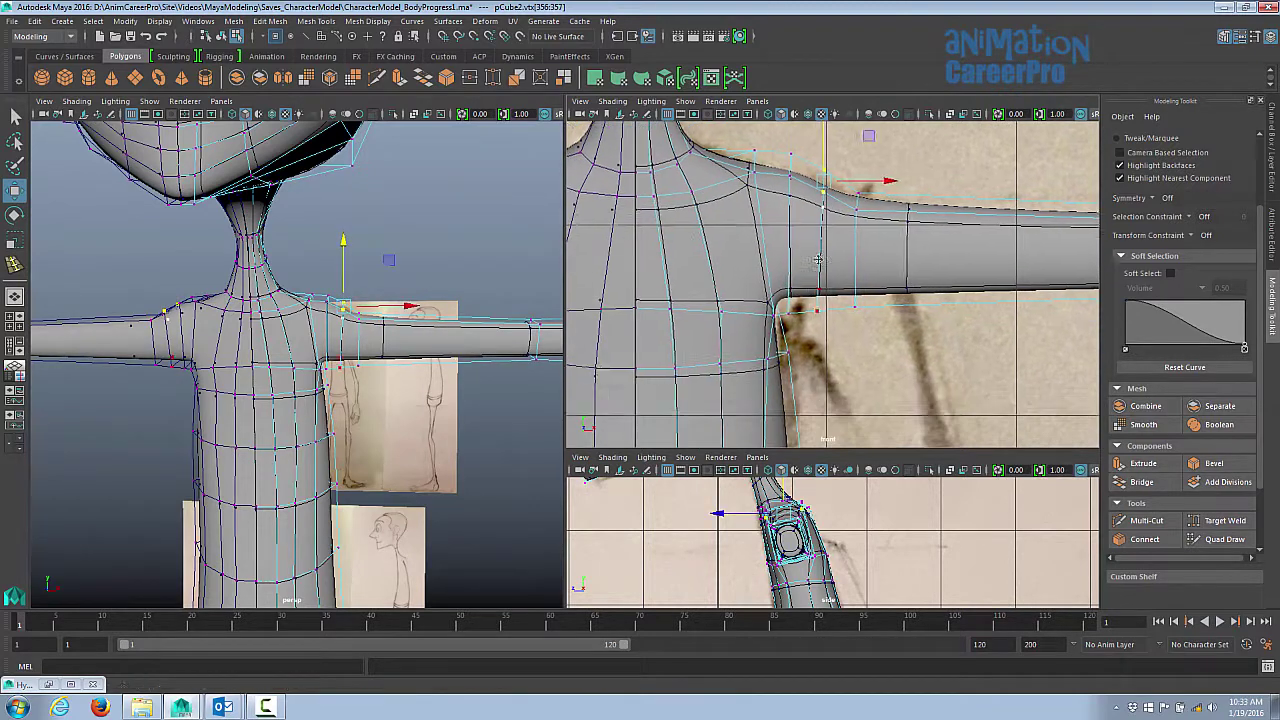
pyautogui.click(801, 299)
pyautogui.click(855, 300)
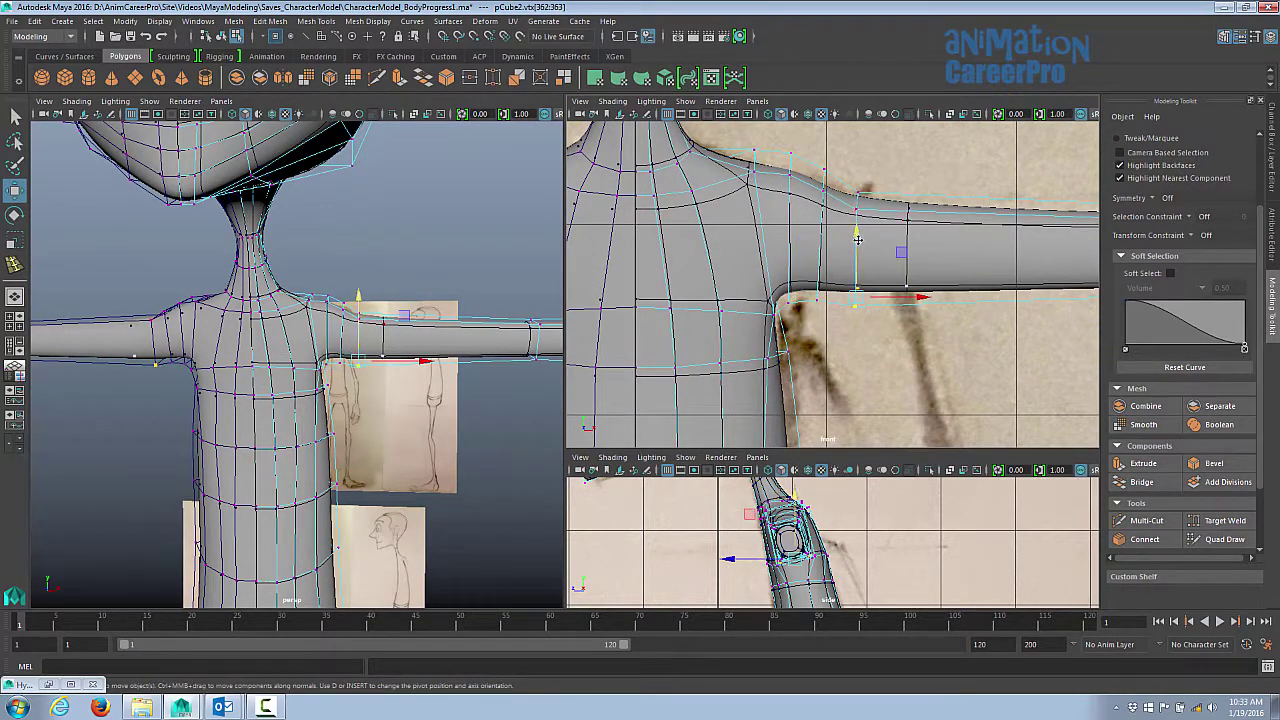
# - Adjust the elbow's upper and lower vertices vertically in the front view to shape the transition into the forearm
pyautogui.press('space')
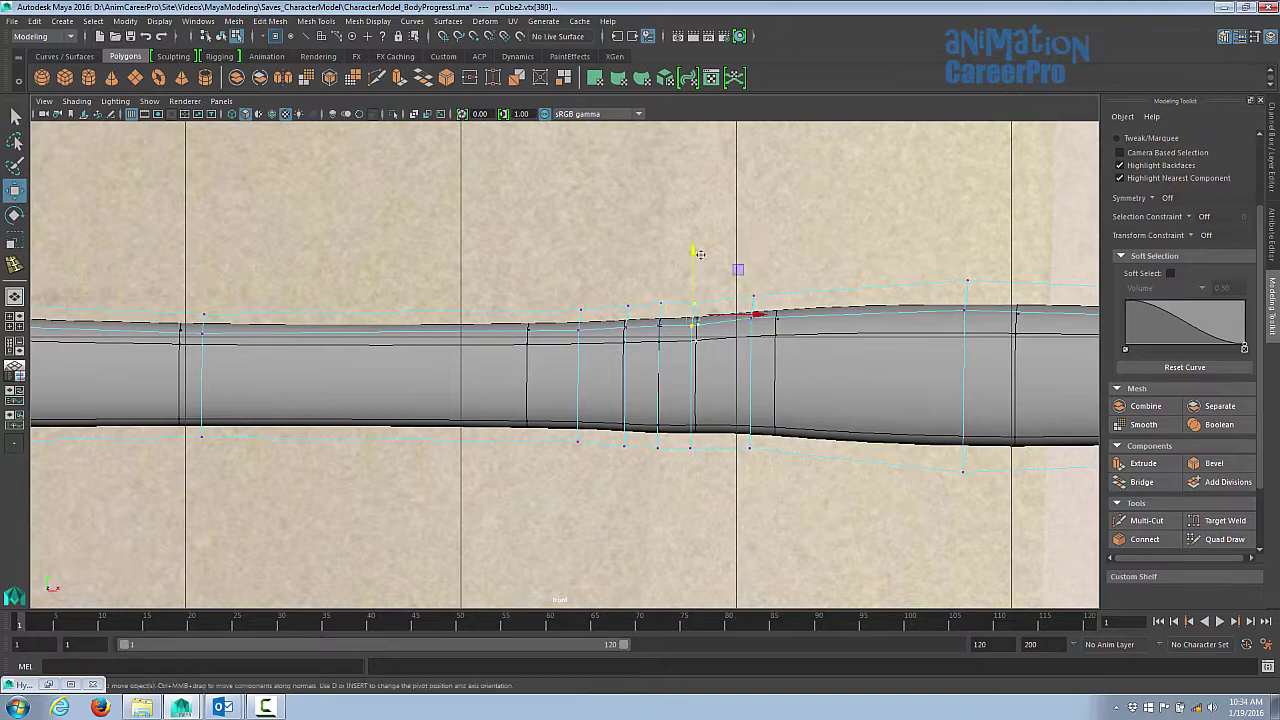
pyautogui.click(692, 318)
pyautogui.click(749, 446)
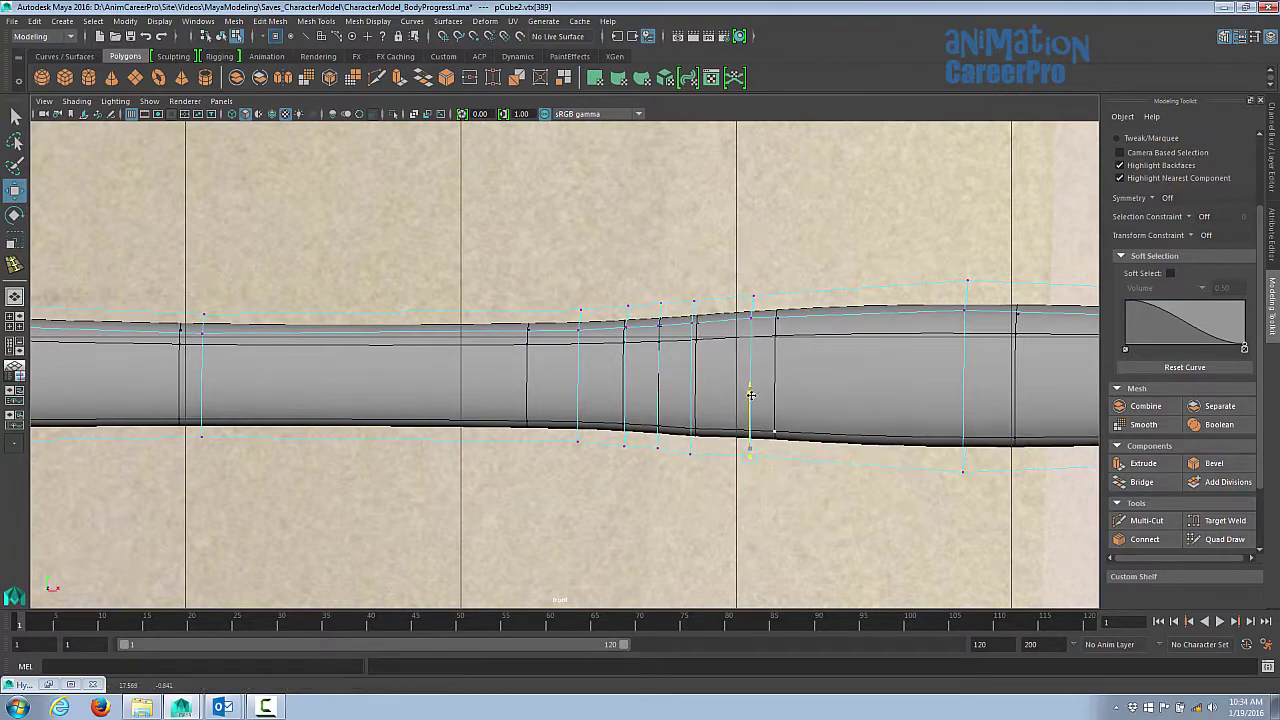
# - Shape the elbow in the top view by repositioning the inner crease vertices and moving the opposite vertices along Z
pyautogui.press('space')
pyautogui.keyDown('alt'); pyautogui.moveTo(300, 400); pyautogui.dragTo(345, 340); pyautogui.keyUp('alt')
pyautogui.press('space')
pyautogui.press('f')
pyautogui.moveTo(333, 433)
pyautogui.mouseDown()
pyautogui.moveTo(335, 448)
pyautogui.moveTo(333, 433)
pyautogui.mouseUp()
pyautogui.scroll(1, 333, 433)
pyautogui.scroll(-2, 333, 433)
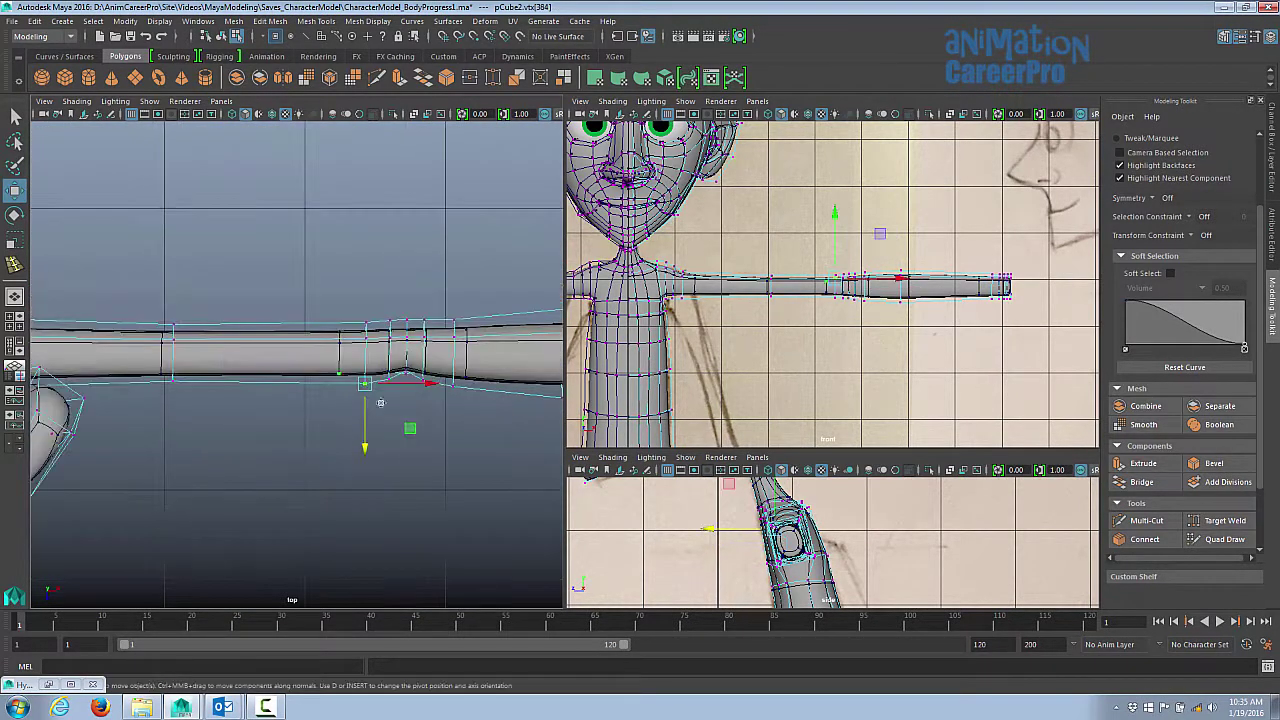
pyautogui.click(350, 384)
pyautogui.keyDown('alt'); pyautogui.moveTo(357, 300); pyautogui.dragTo(297, 307, button='middle'); pyautogui.keyUp('alt')
pyautogui.scroll(2, 373, 337)
pyautogui.moveTo(320, 330); pyautogui.dragTo(322, 334)
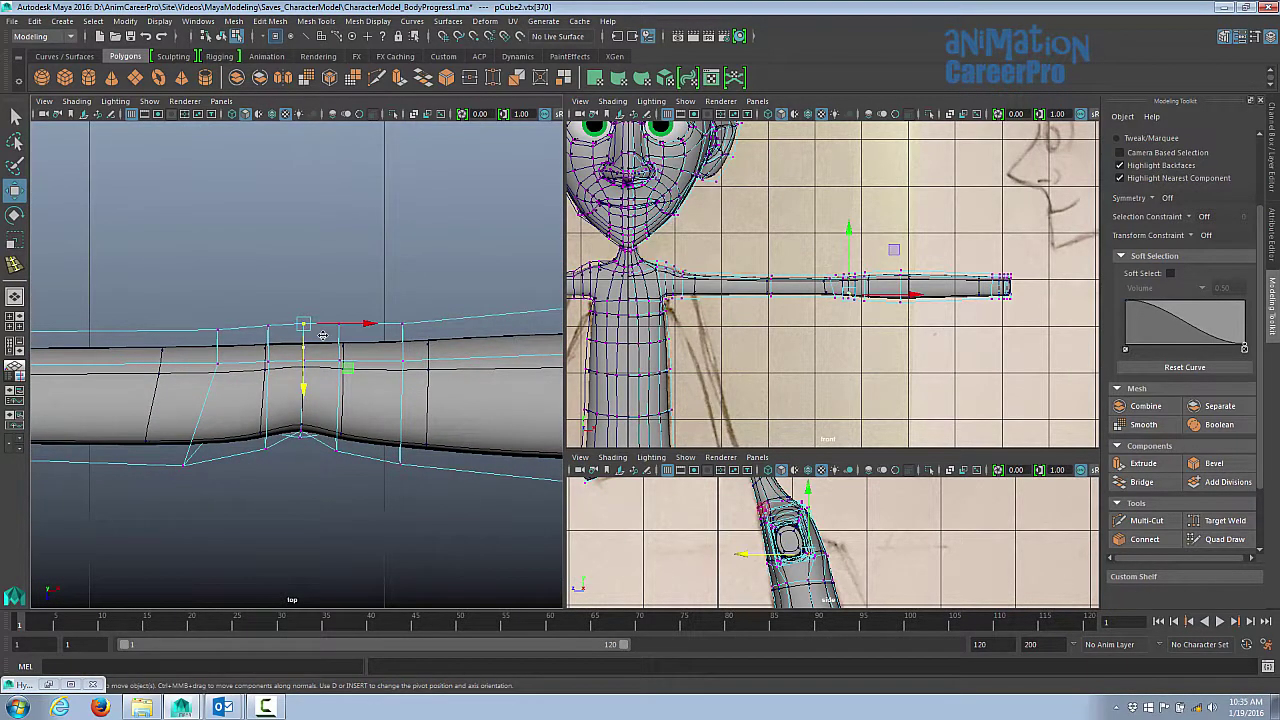
pyautogui.moveTo(301, 387); pyautogui.dragTo(303, 384)
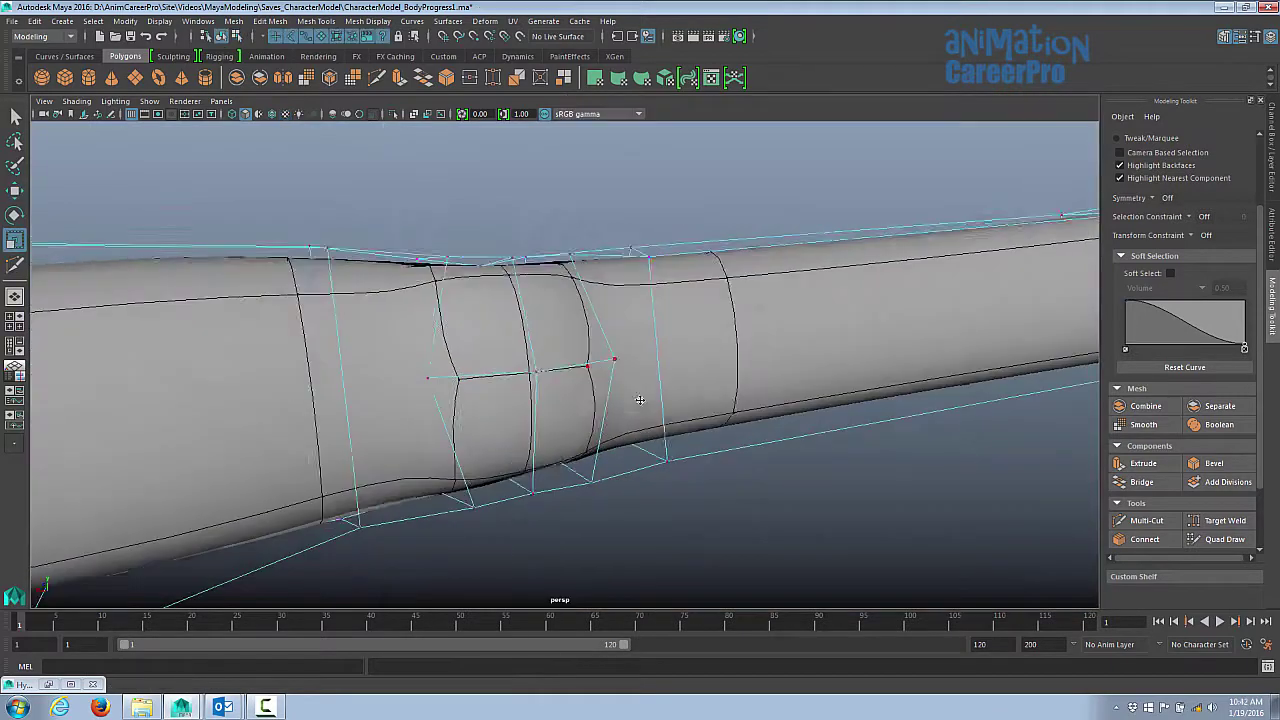
# - Scale the upper pair of elbow vertices closer together along X
pyautogui.press('w')
pyautogui.moveTo(491, 357)
pyautogui.keyDown('alt'); pyautogui.mouseDown()
pyautogui.moveTo(686, 386)
pyautogui.moveTo(710, 371)
pyautogui.moveTo(640, 380)
pyautogui.moveTo(495, 362)
pyautogui.moveTo(486, 343)
pyautogui.mouseUp(); pyautogui.keyUp('alt')
pyautogui.press('F10')
pyautogui.click(495, 362)
pyautogui.press('F9')
pyautogui.click(566, 323)
pyautogui.press('r')
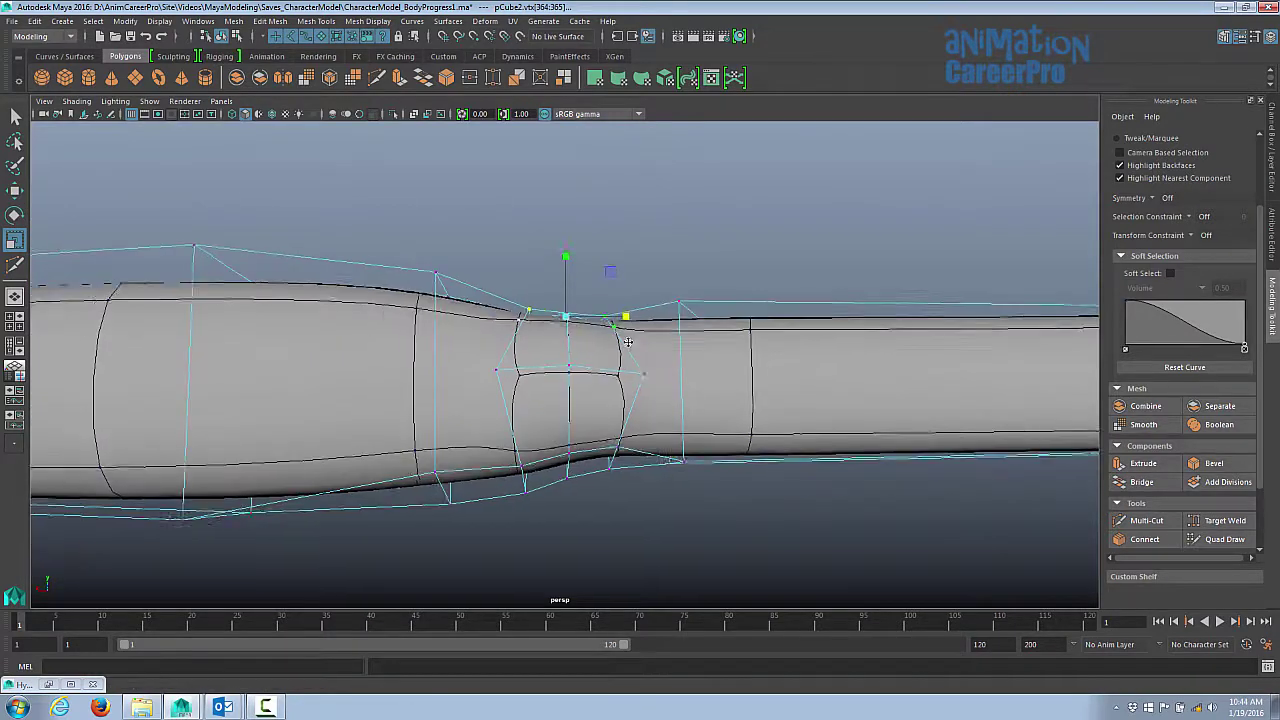
# - Scale the middle and lower pairs of elbow vertices closer together along X, then return to object mode
pyautogui.keyDown('alt'); pyautogui.moveTo(566, 323); pyautogui.dragTo(500, 374); pyautogui.keyUp('alt')
pyautogui.click(527, 467)
pyautogui.keyDown('shift'); pyautogui.click(618, 457); pyautogui.keyUp('shift')
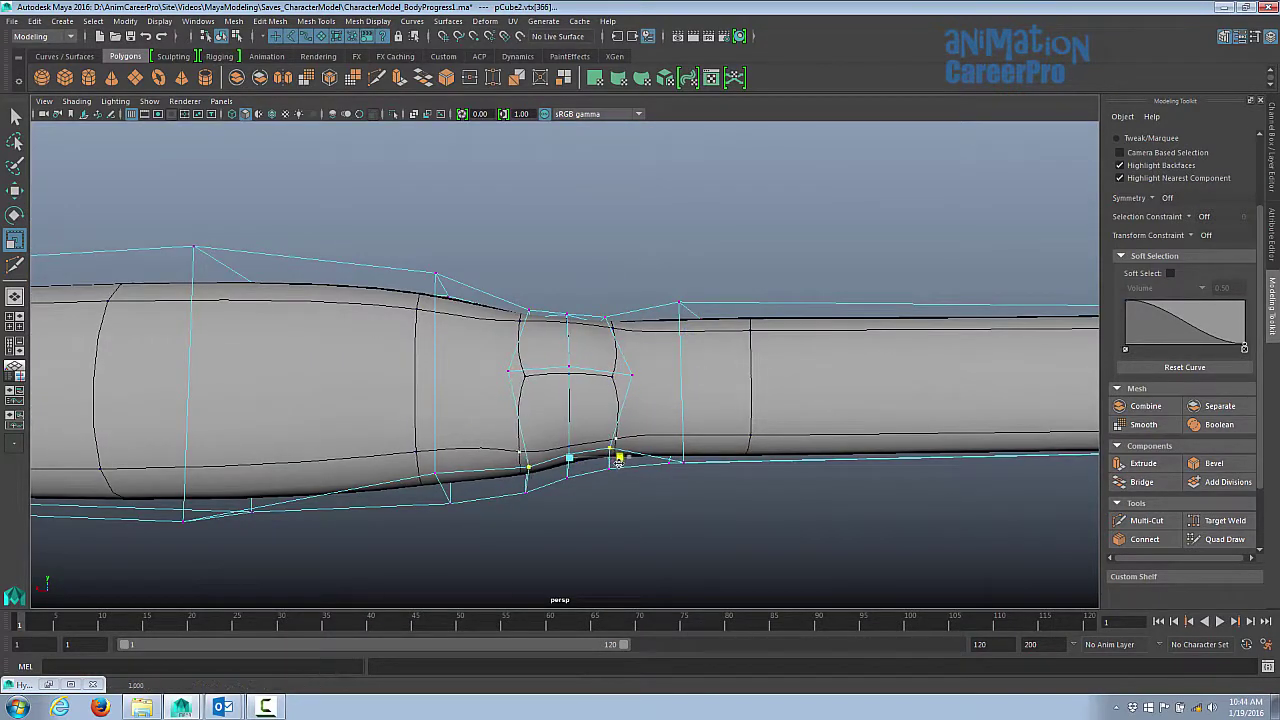
pyautogui.press('w')
pyautogui.press('F8')
pyautogui.keyDown('alt'); pyautogui.moveTo(529, 457); pyautogui.dragTo(629, 371); pyautogui.keyUp('alt')
pyautogui.keyDown('alt'); pyautogui.moveTo(434, 349); pyautogui.dragTo(580, 354); pyautogui.keyUp('alt')
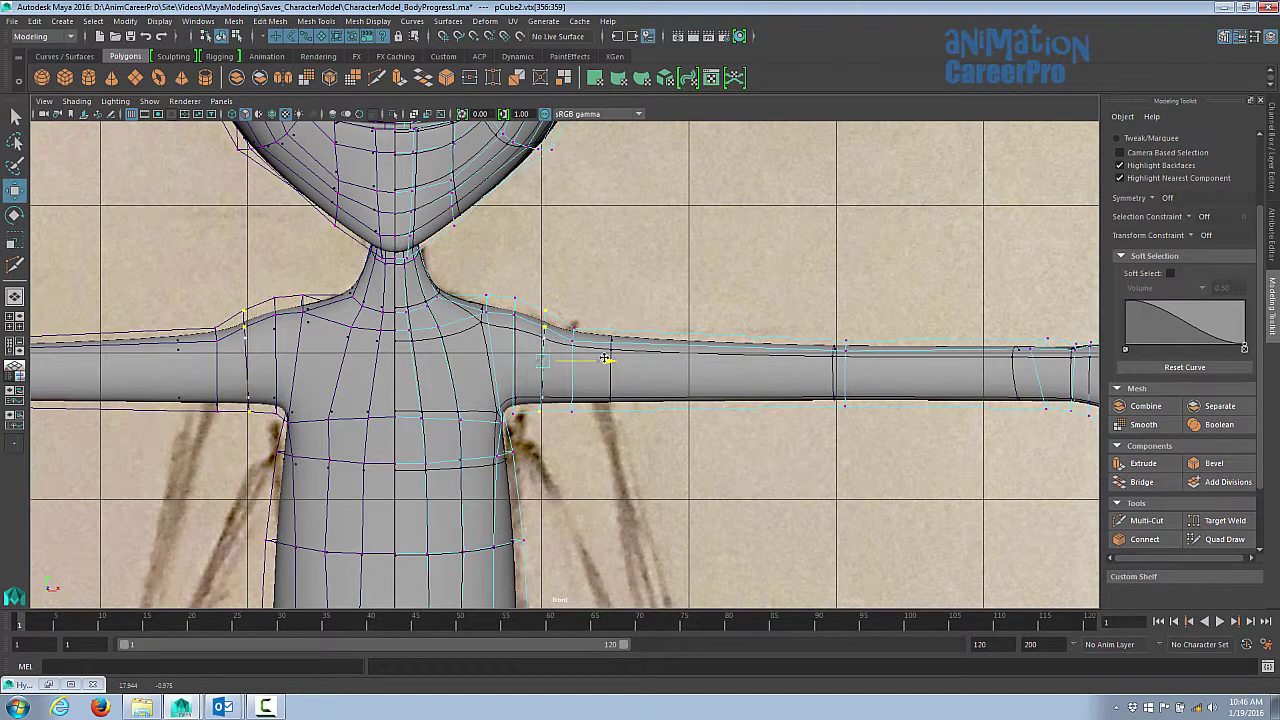
# - Move the outer shoulder loop outward along X, then shift all shoulder loop vertices farther outward together
pyautogui.moveTo(608, 360); pyautogui.dragTo(641, 369)
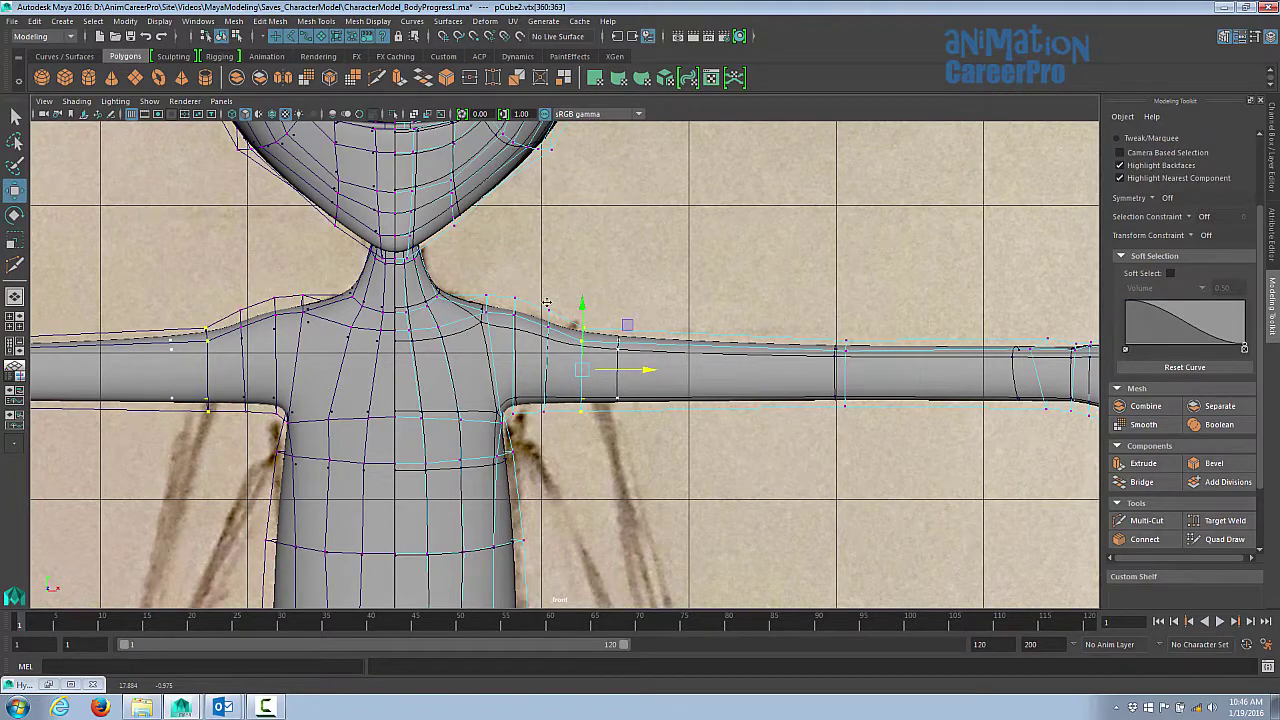
pyautogui.press('4')
pyautogui.moveTo(472, 286); pyautogui.dragTo(535, 314)
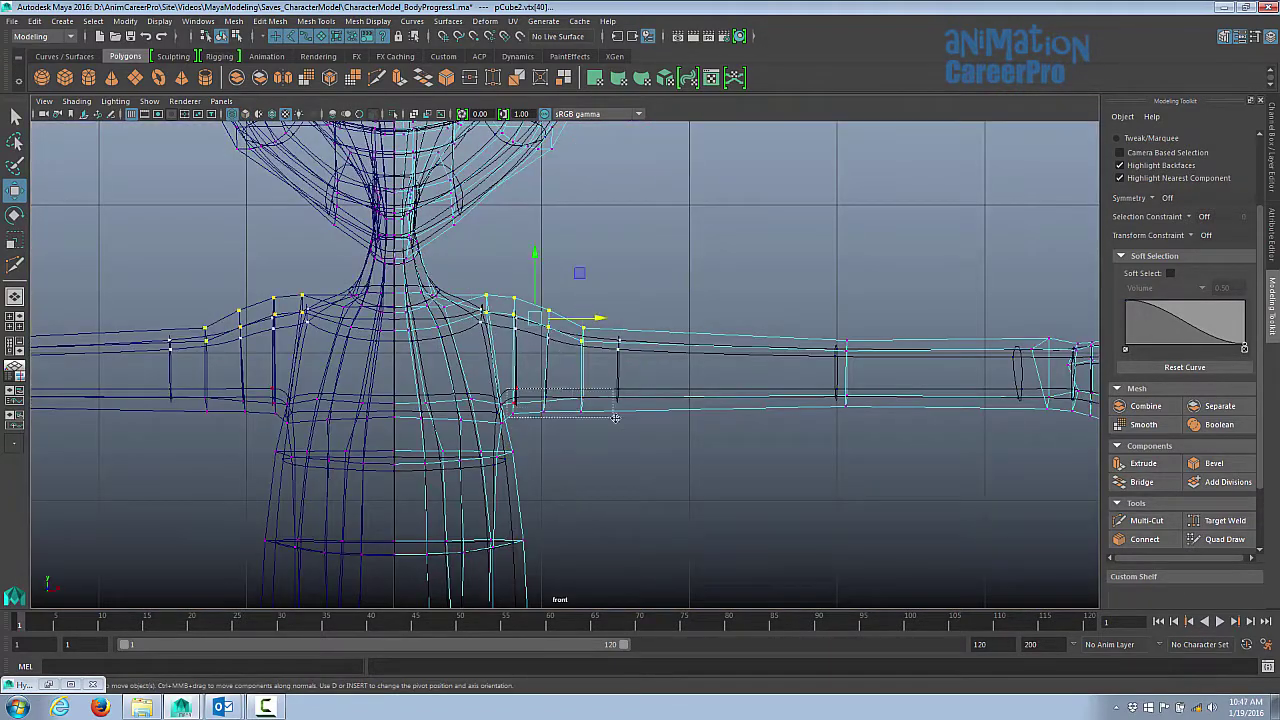
pyautogui.keyDown('shift'); pyautogui.moveTo(615, 417); pyautogui.dragTo(615, 417); pyautogui.keyUp('shift')
pyautogui.press('5')
pyautogui.moveTo(588, 356); pyautogui.dragTo(626, 360)
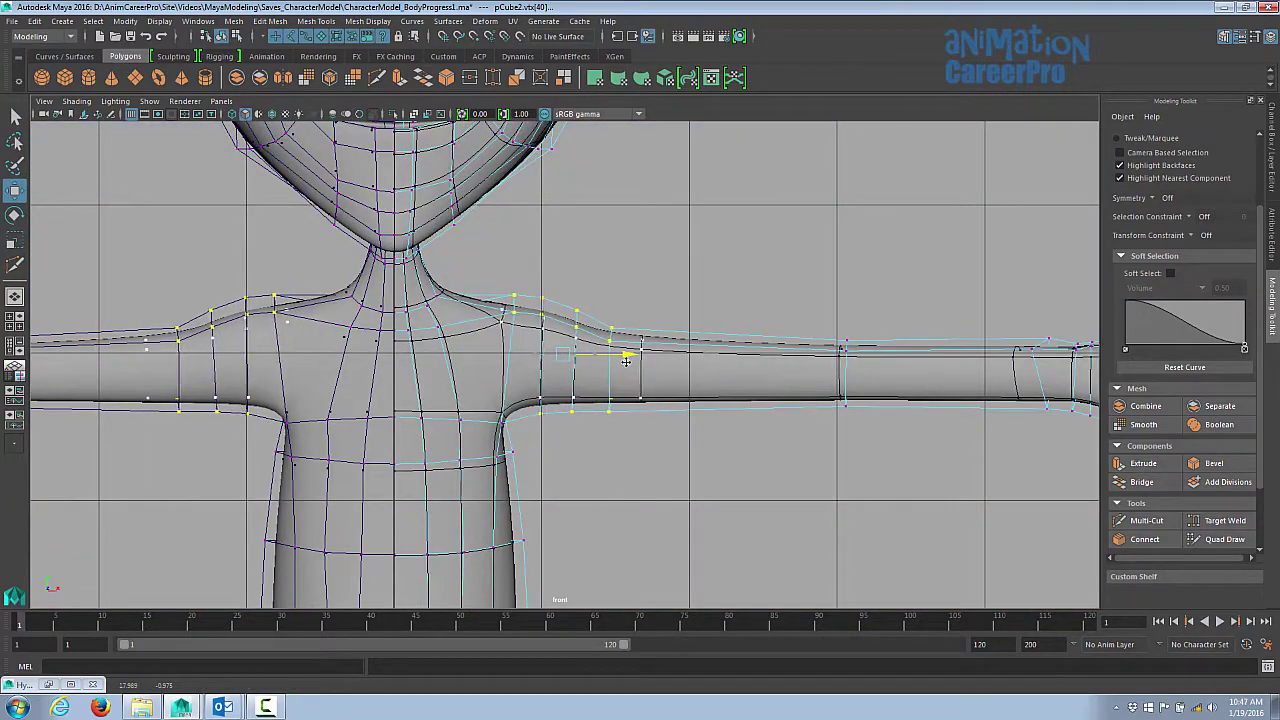
# - Reposition the top shoulder vertices to round the contour and adjust the upper chest and collar vertices for even spacing
pyautogui.scroll(2, 594, 340)
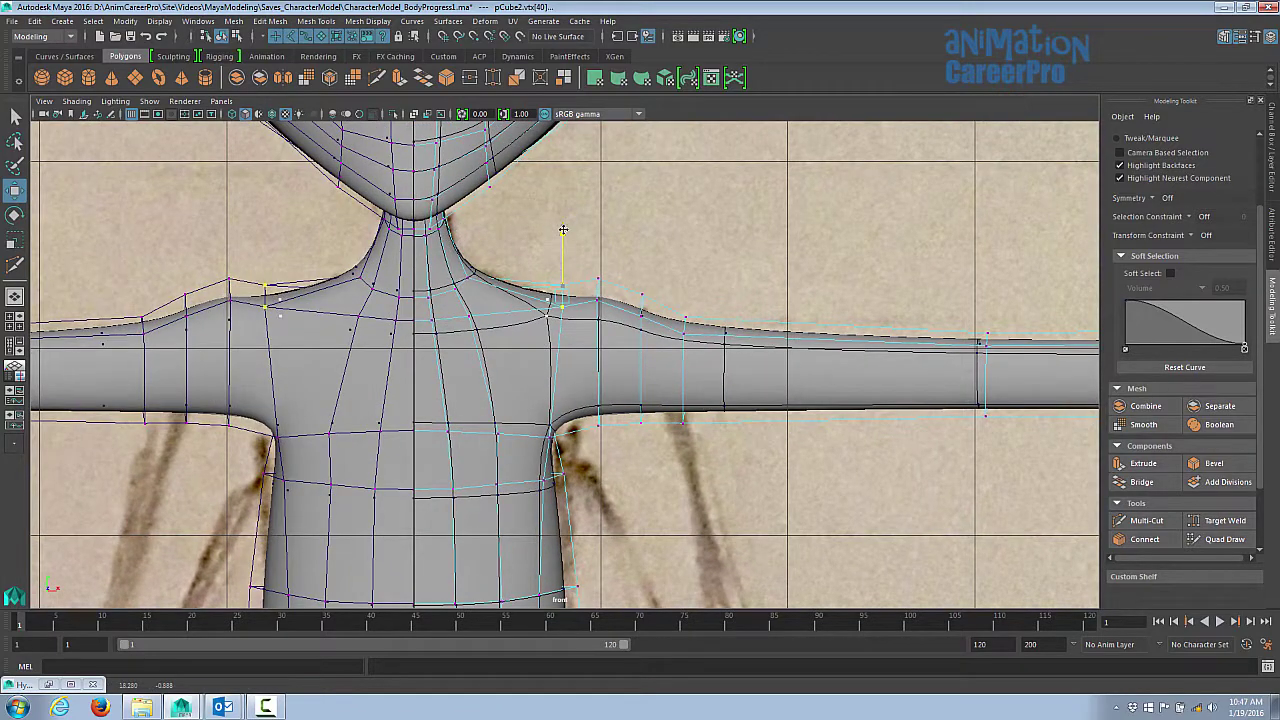
pyautogui.click(645, 311)
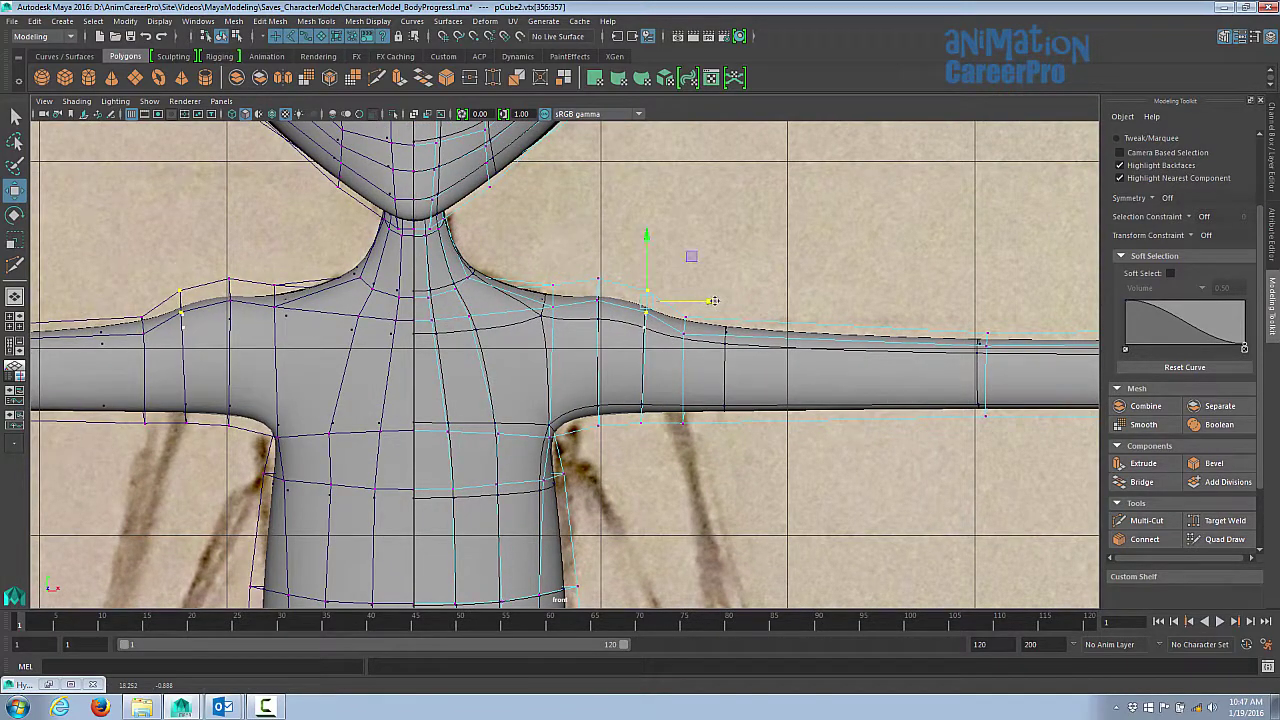
pyautogui.press('4')
pyautogui.click(538, 312)
pyautogui.scroll(1, 540, 312)
pyautogui.press('5')
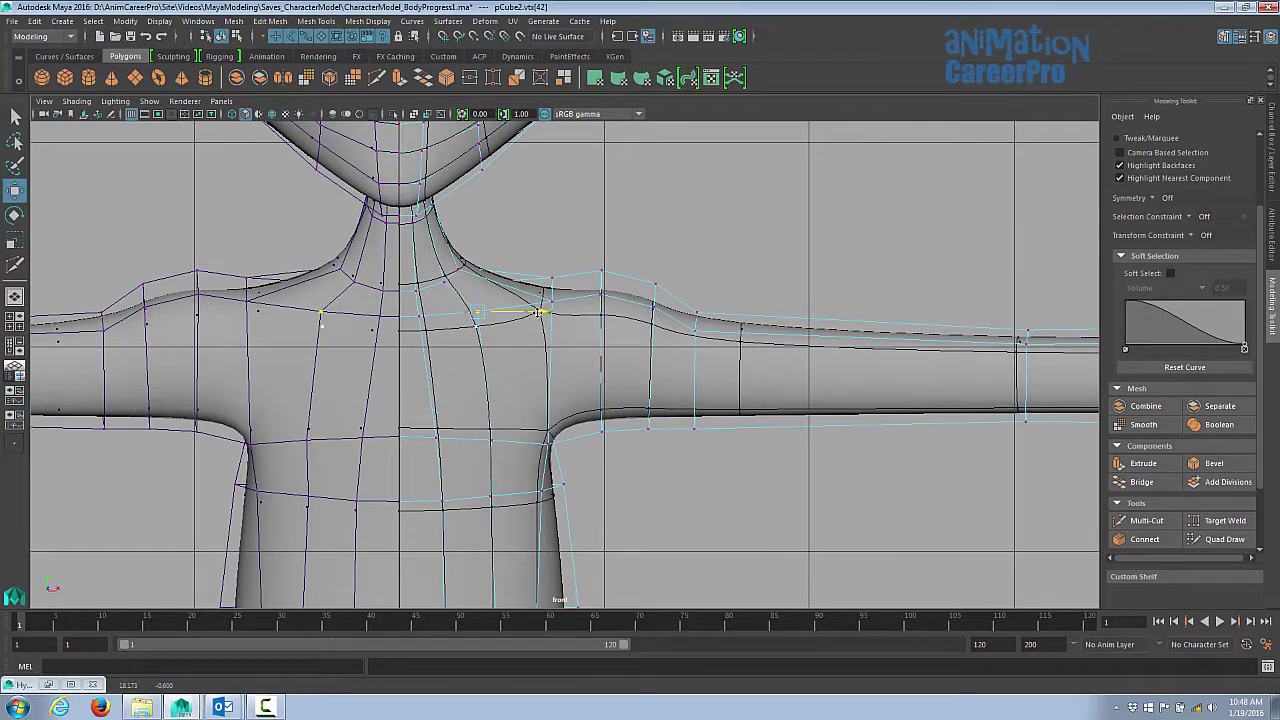
pyautogui.keyDown('alt'); pyautogui.moveTo(510, 426); pyautogui.dragTo(543, 396, button='middle'); pyautogui.keyUp('alt')
pyautogui.click(455, 258)
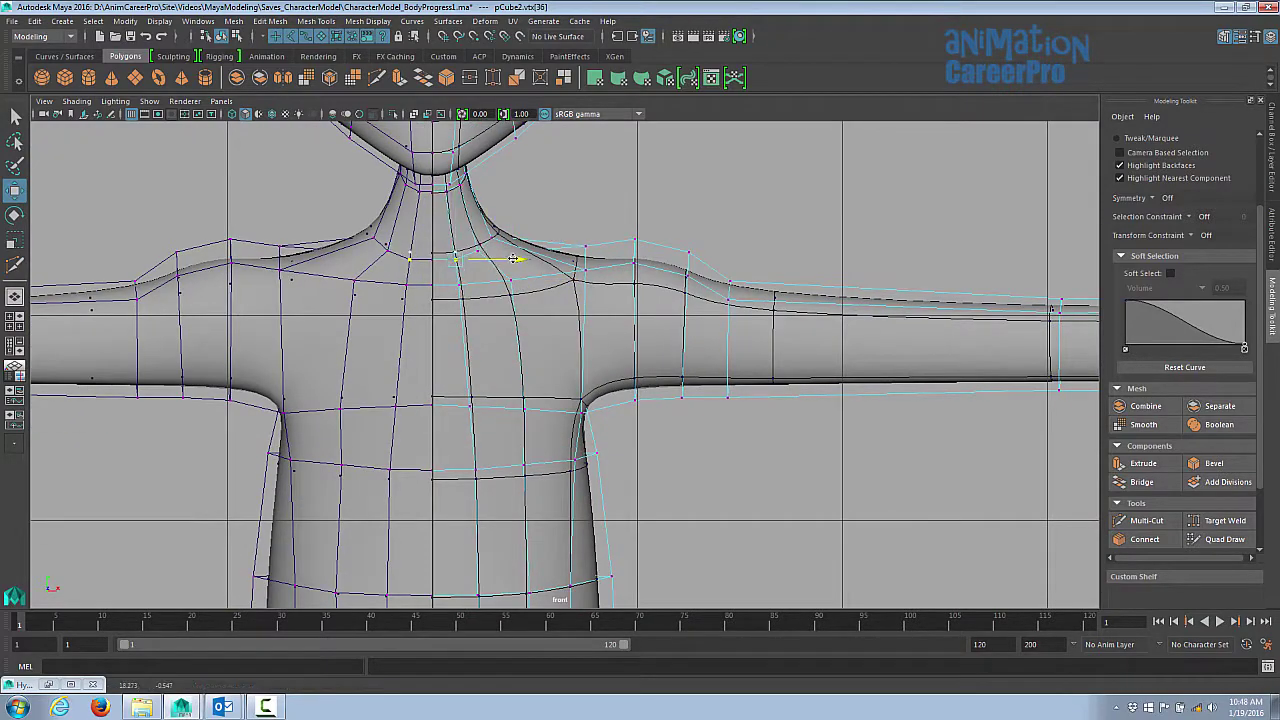
pyautogui.click(578, 268)
pyautogui.click(634, 262)
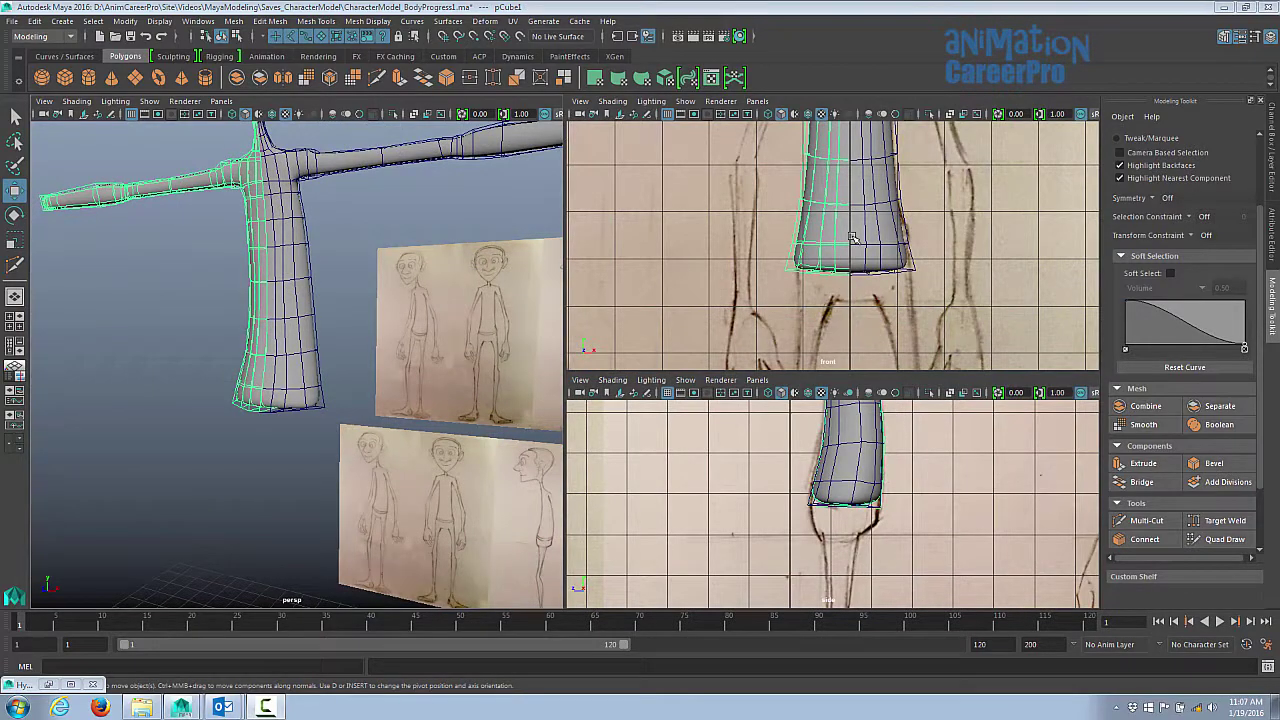
pyautogui.keyDown('alt'); pyautogui.moveTo(965, 238); pyautogui.dragTo(883, 226, button='middle'); pyautogui.keyUp('alt')
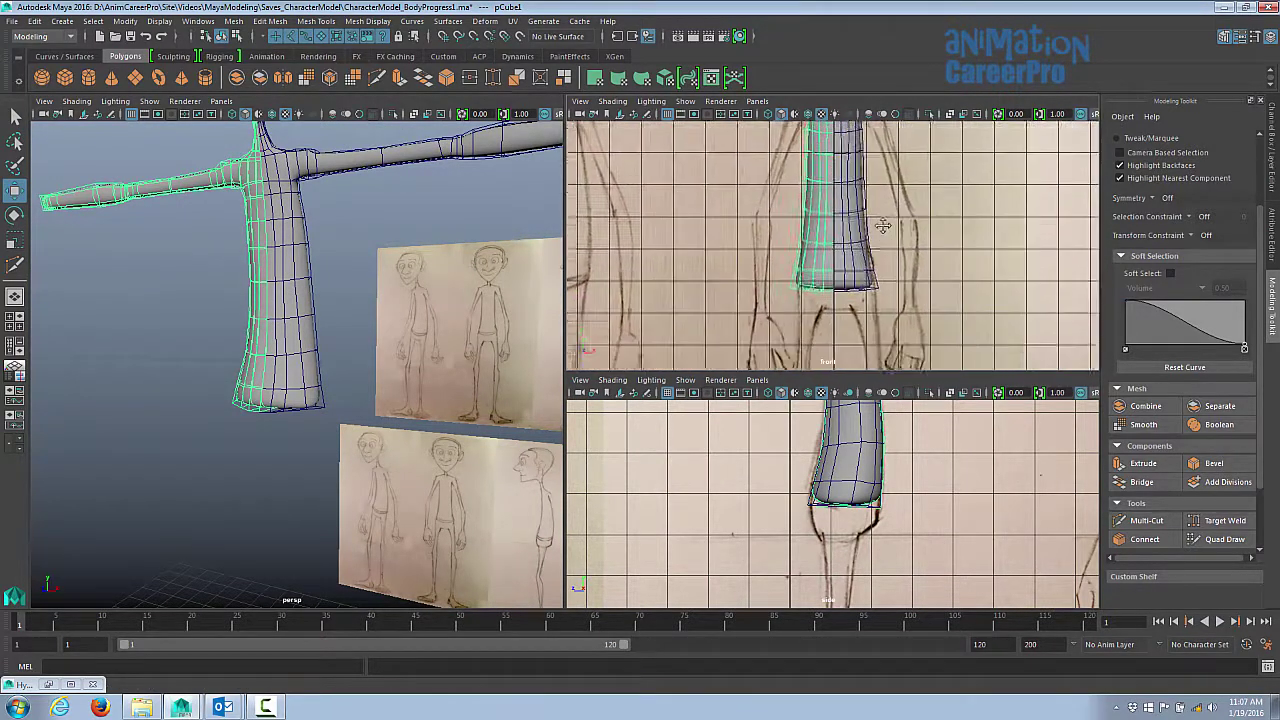
pyautogui.moveTo(883, 226)
pyautogui.keyDown('alt'); pyautogui.mouseDown(button='right')
pyautogui.moveTo(894, 214)
pyautogui.moveTo(1012, 233)
pyautogui.mouseUp(button='right'); pyautogui.keyUp('alt')
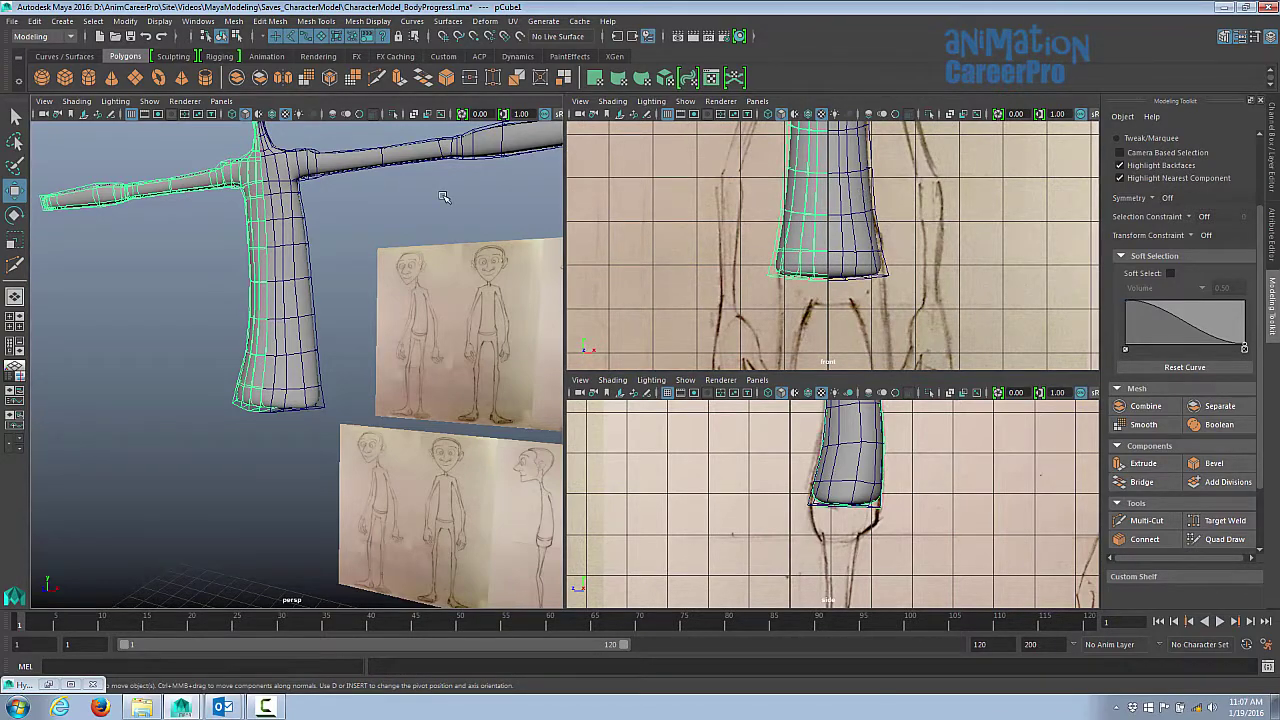
pyautogui.moveTo(444, 197)
pyautogui.keyDown('alt'); pyautogui.mouseDown()
pyautogui.moveTo(409, 206)
pyautogui.moveTo(431, 213)
pyautogui.mouseUp(); pyautogui.keyUp('alt')
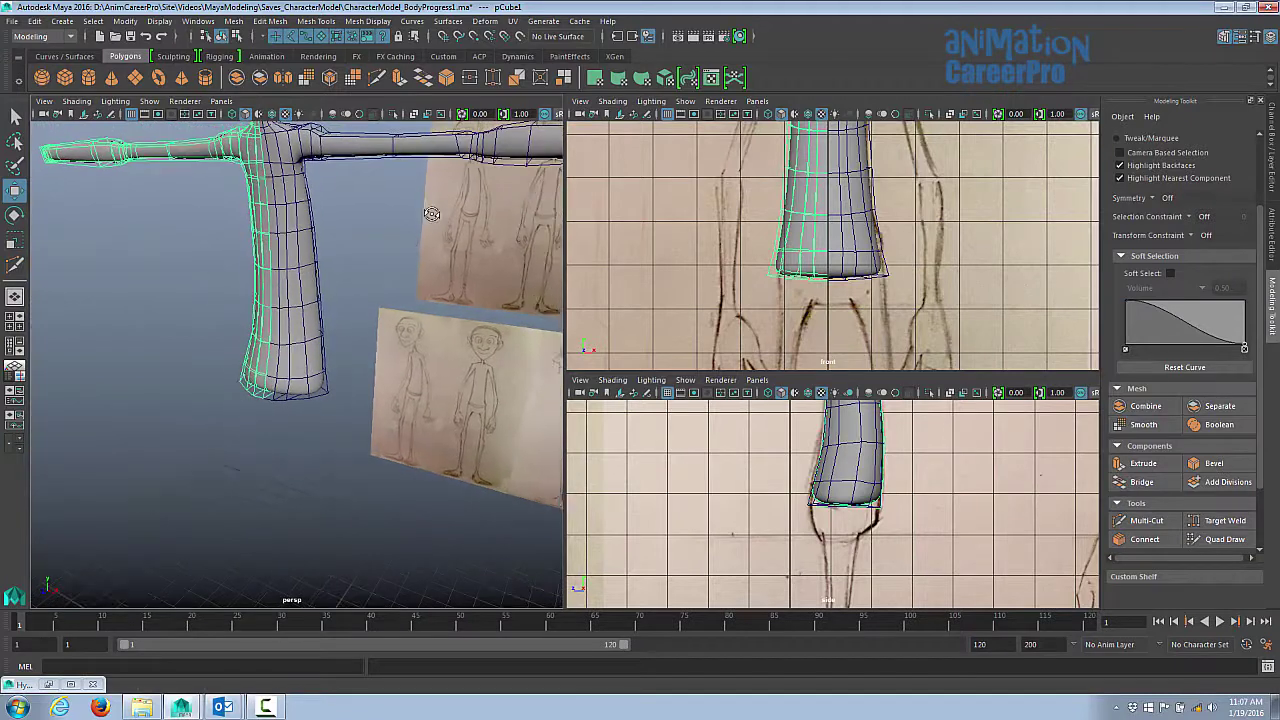
pyautogui.keyDown('alt'); pyautogui.moveTo(924, 248); pyautogui.dragTo(1068, 256, button='right'); pyautogui.keyUp('alt')
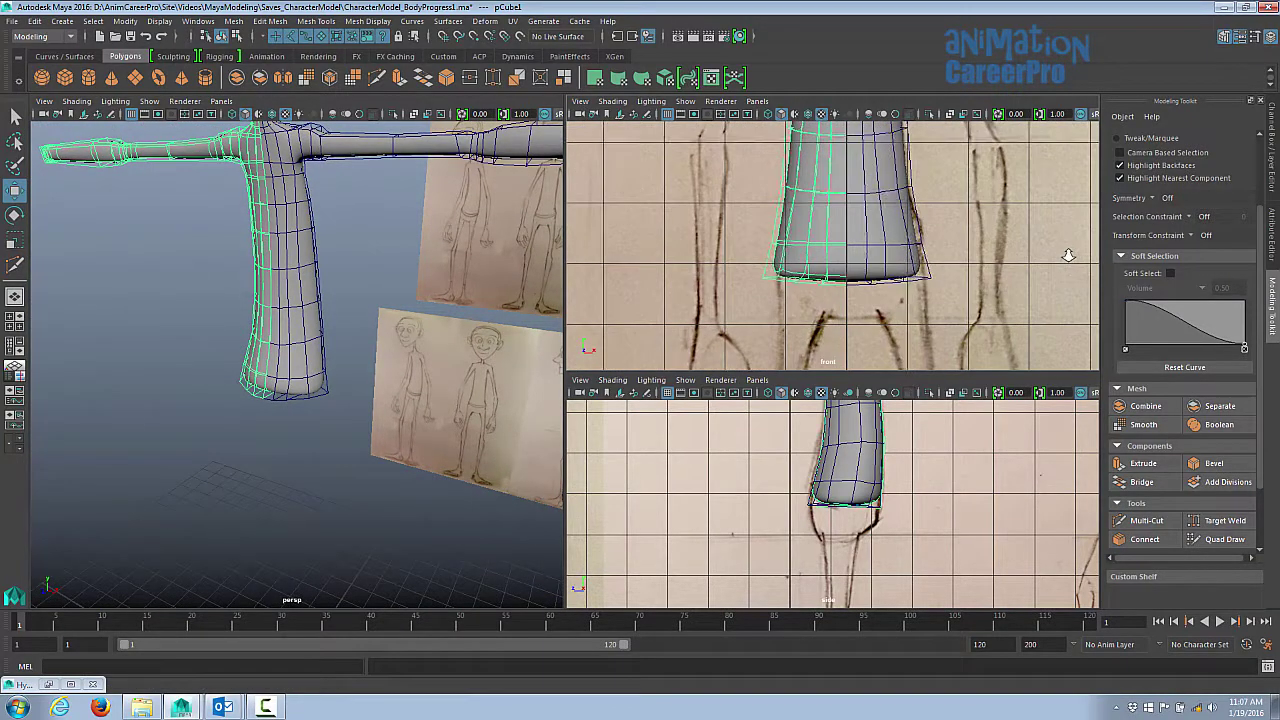
# - Switch to vertex editing and snap the outer bottom vertices of the torso down onto the lower grid line in the front view
pyautogui.moveTo(955, 267)
pyautogui.keyDown('alt'); pyautogui.mouseDown(button='right')
pyautogui.moveTo(930, 245)
pyautogui.moveTo(940, 254)
pyautogui.mouseUp(button='right'); pyautogui.keyUp('alt')
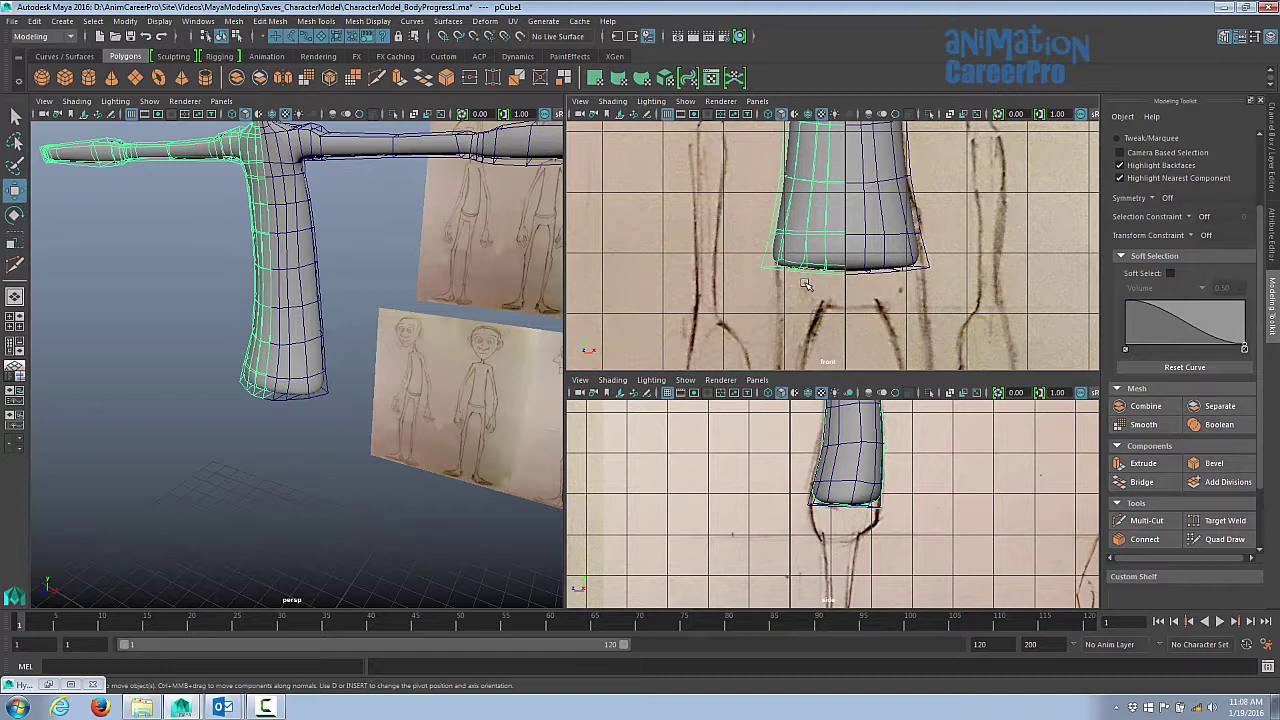
pyautogui.scroll(2, 866, 275)
pyautogui.keyDown('alt'); pyautogui.moveTo(889, 266); pyautogui.dragTo(951, 263, button='middle'); pyautogui.keyUp('alt')
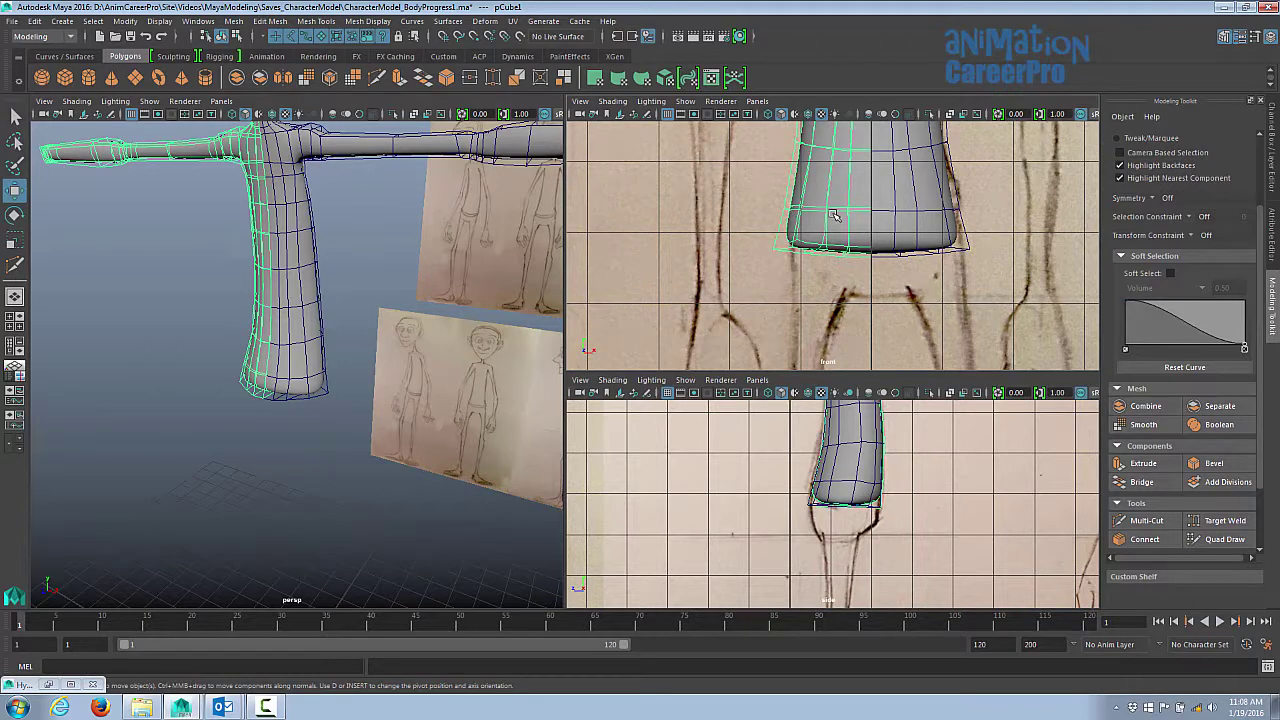
pyautogui.scroll(2, 828, 264)
pyautogui.press('F9')
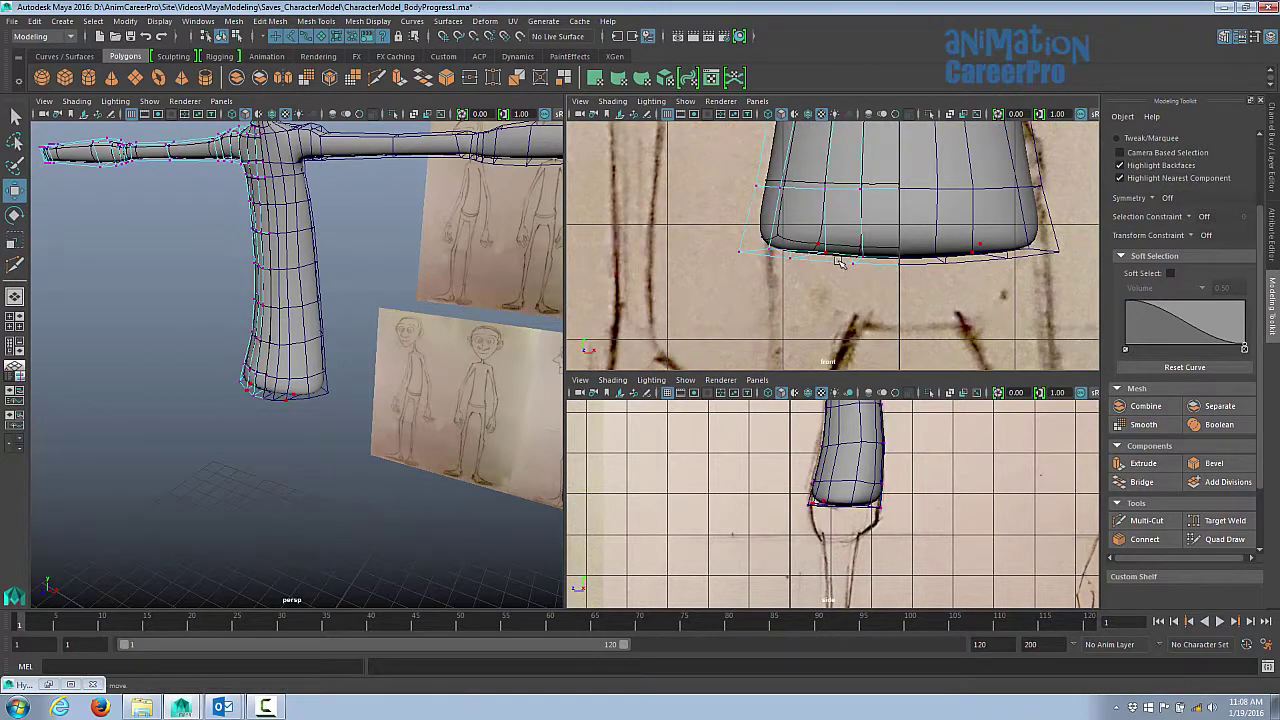
pyautogui.keyDown('alt'); pyautogui.moveTo(324, 308); pyautogui.dragTo(472, 269); pyautogui.keyUp('alt')
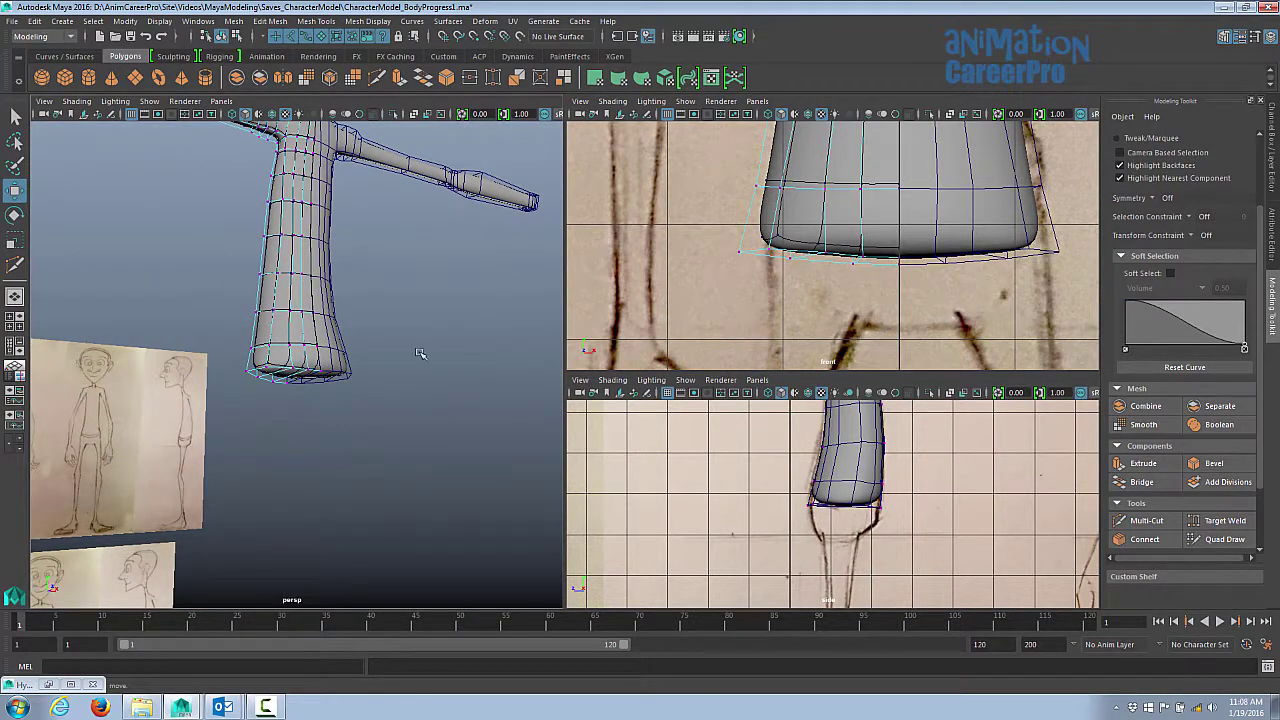
pyautogui.keyDown('alt'); pyautogui.moveTo(396, 339); pyautogui.dragTo(464, 326); pyautogui.keyUp('alt')
pyautogui.scroll(2, 348, 328)
pyautogui.click(290, 326)
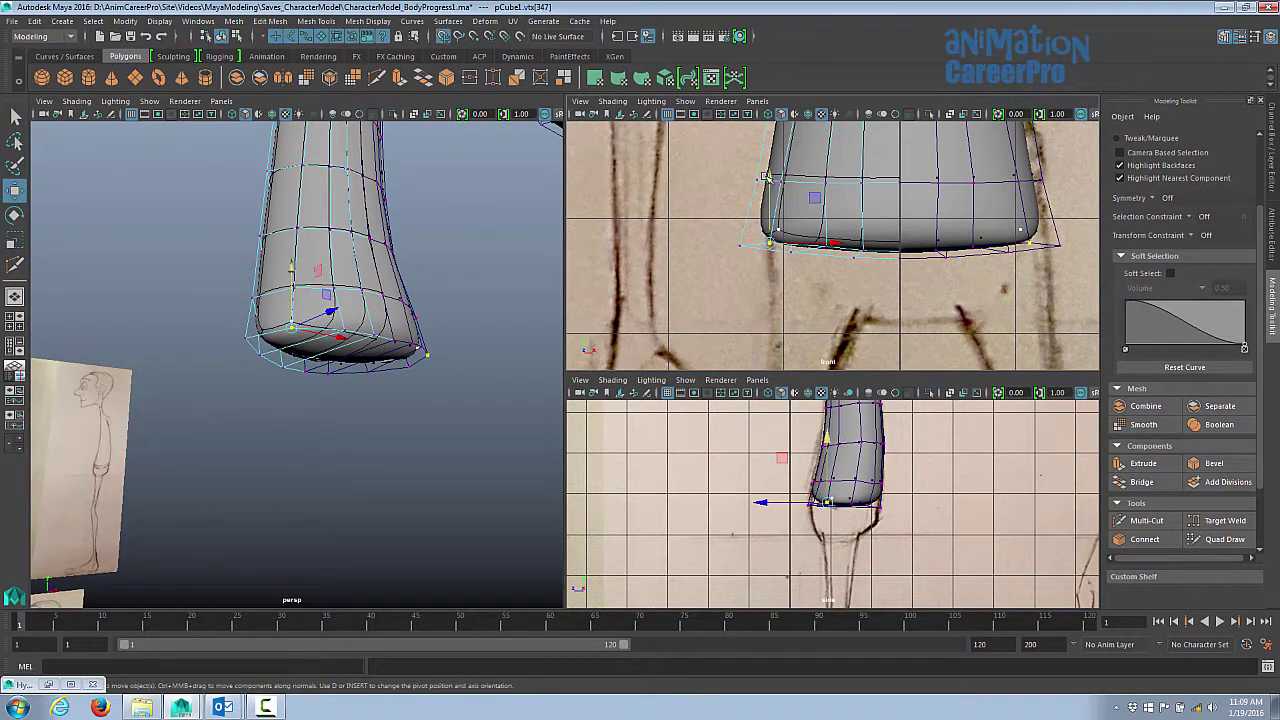
pyautogui.moveTo(765, 177); pyautogui.dragTo(785, 333)
pyautogui.click(737, 285)
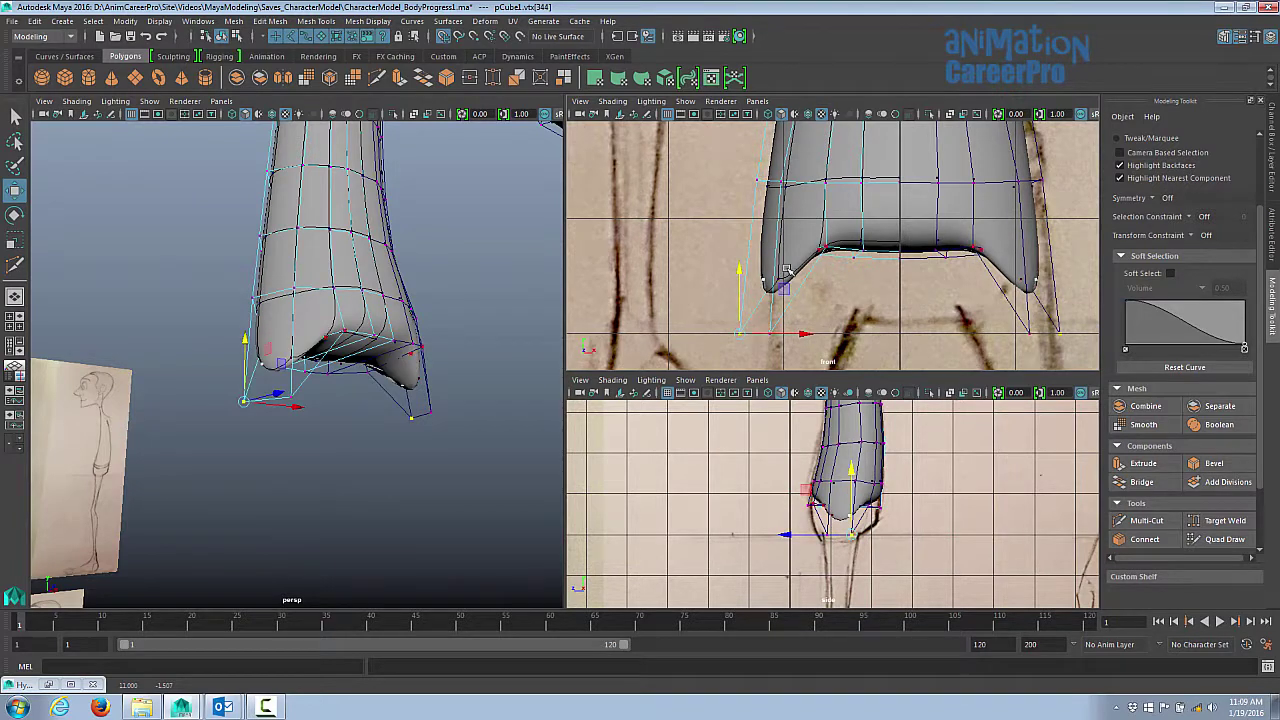
# - Snap the remaining bottom torso vertices, front and back up to the centre line, down to the same grid line
pyautogui.keyDown('alt'); pyautogui.moveTo(420, 330); pyautogui.dragTo(330, 345); pyautogui.keyUp('alt')
pyautogui.click(320, 345)
pyautogui.moveTo(790, 186); pyautogui.dragTo(782, 310)
pyautogui.click(862, 249)
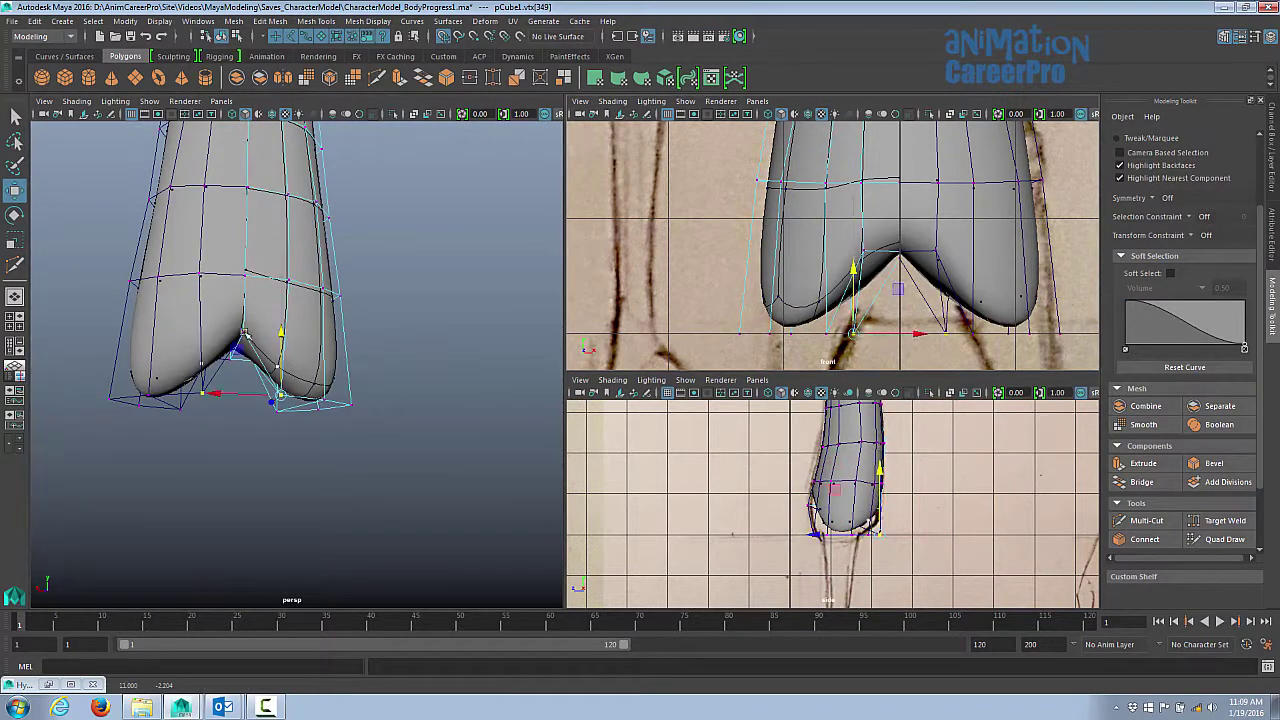
pyautogui.moveTo(845, 210); pyautogui.dragTo(848, 290, button='middle')
pyautogui.click(894, 194)
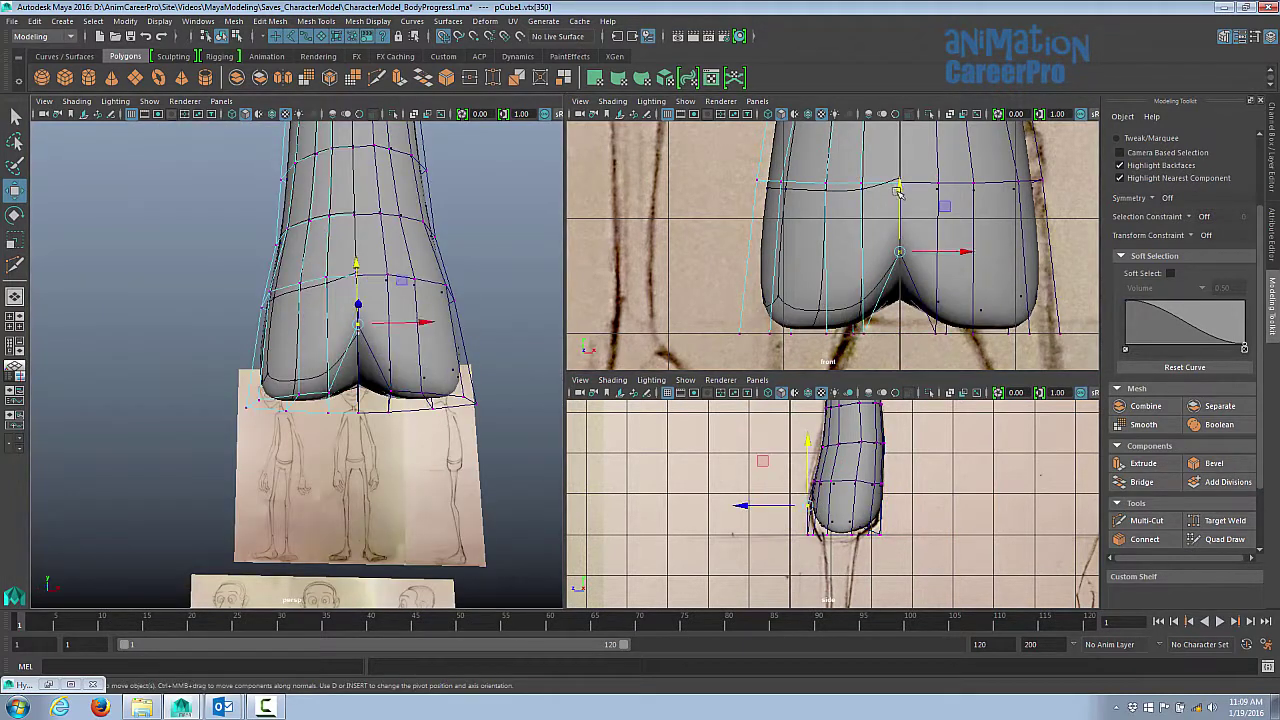
pyautogui.moveTo(894, 194); pyautogui.dragTo(897, 277, button='middle')
pyautogui.click(832, 302)
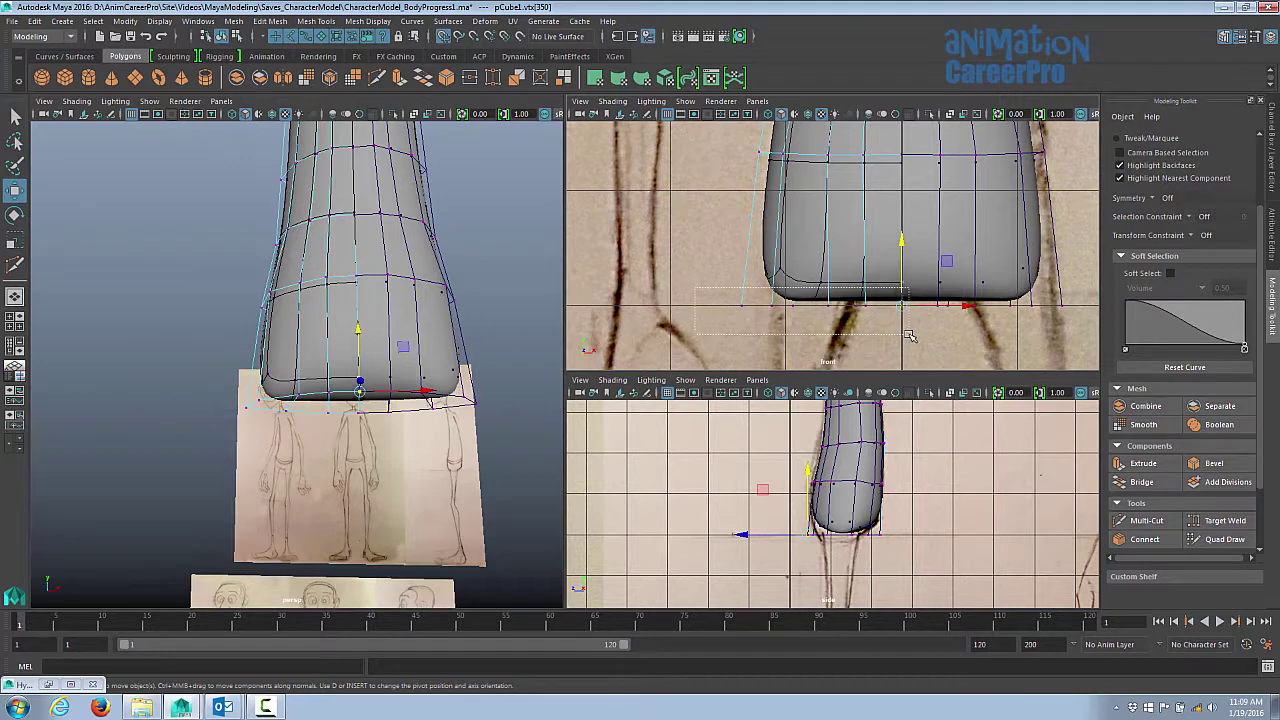
# - Select the whole bottom vertex row, raise it and rotate it so the torso's lower edge slopes down toward the crotch
pyautogui.moveTo(909, 336); pyautogui.dragTo(905, 332)
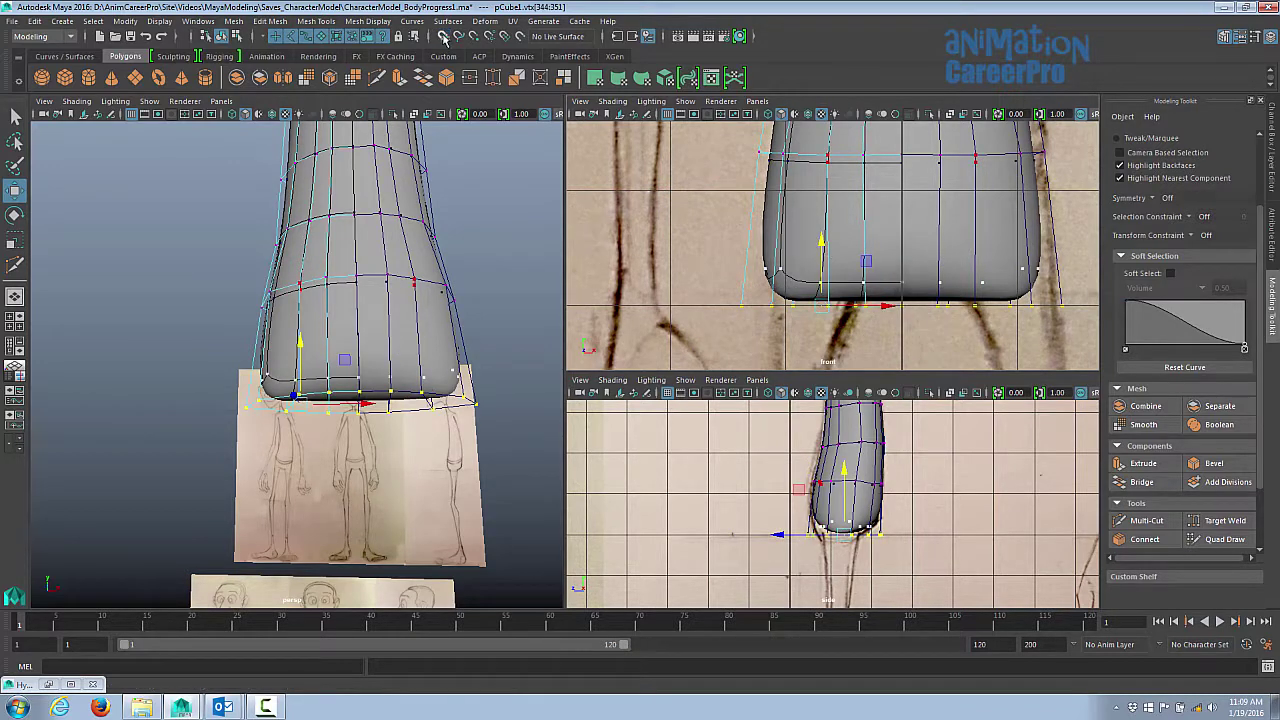
pyautogui.moveTo(826, 244); pyautogui.dragTo(831, 181)
pyautogui.press('e')
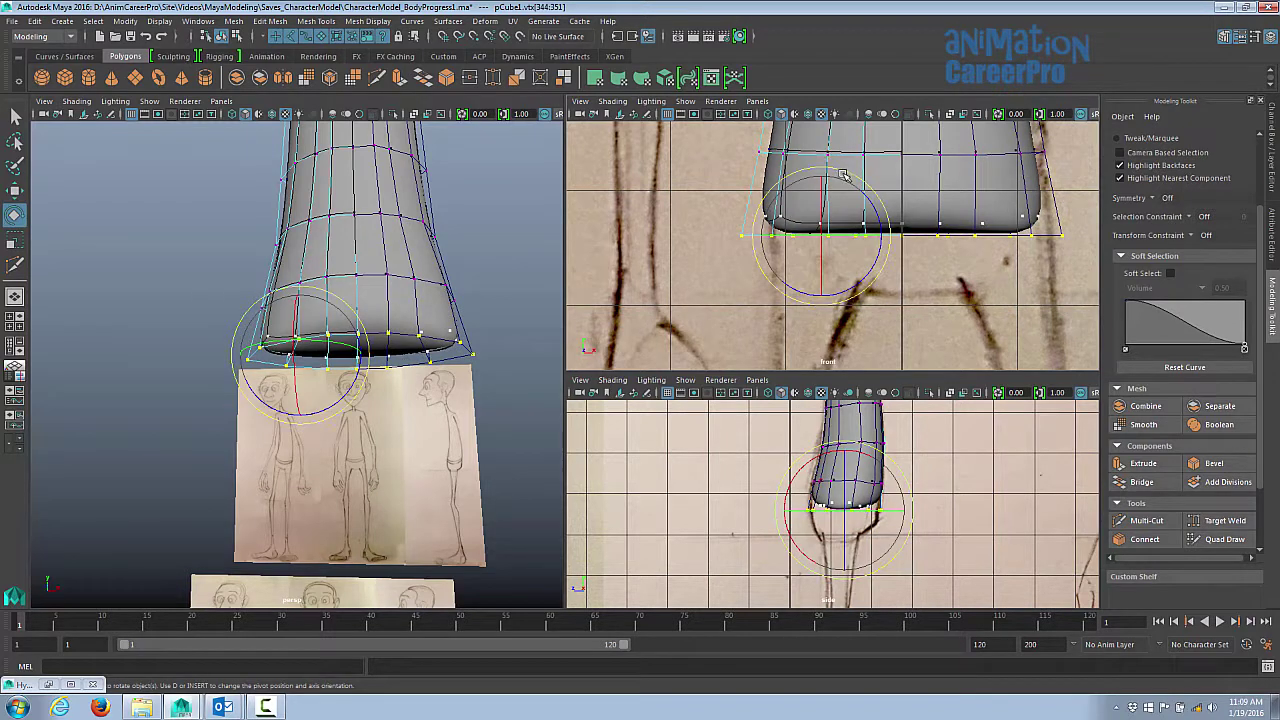
pyautogui.moveTo(868, 260); pyautogui.dragTo(878, 231)
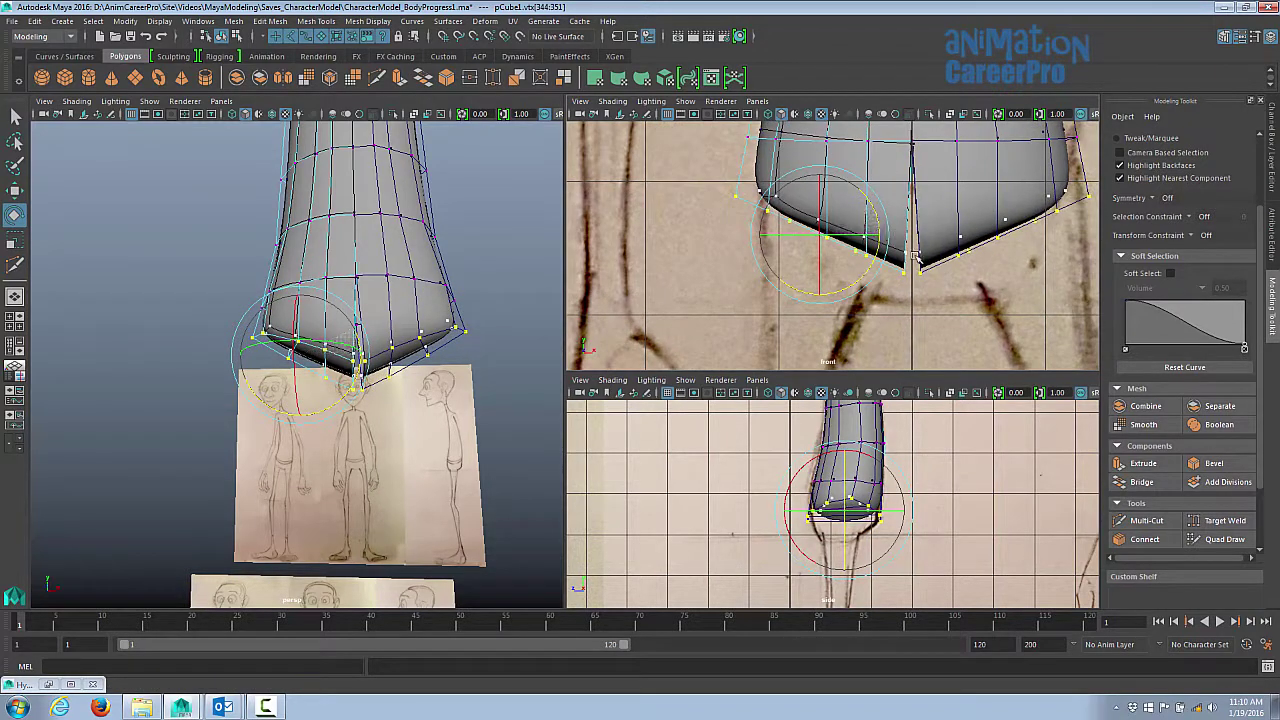
pyautogui.keyDown('alt'); pyautogui.moveTo(922, 242); pyautogui.dragTo(885, 268, button='middle'); pyautogui.keyUp('alt')
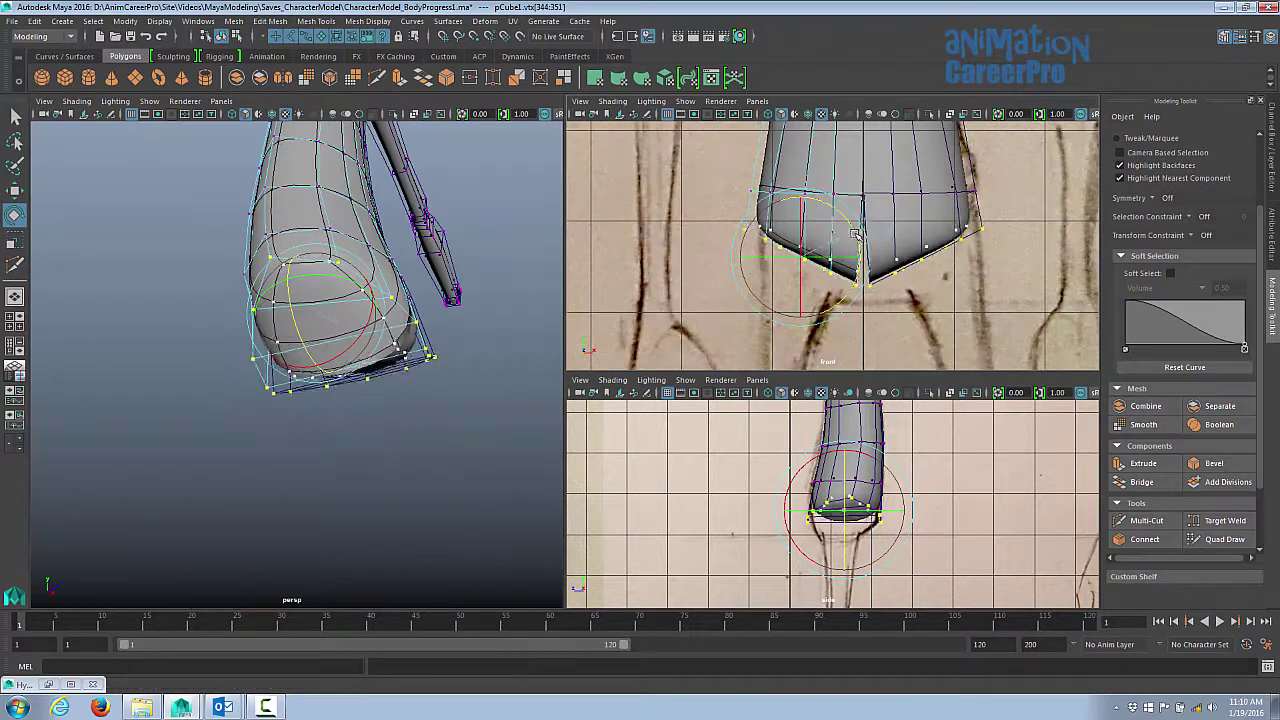
pyautogui.moveTo(872, 262)
pyautogui.mouseDown()
pyautogui.moveTo(860, 243)
pyautogui.moveTo(870, 258)
pyautogui.mouseUp()
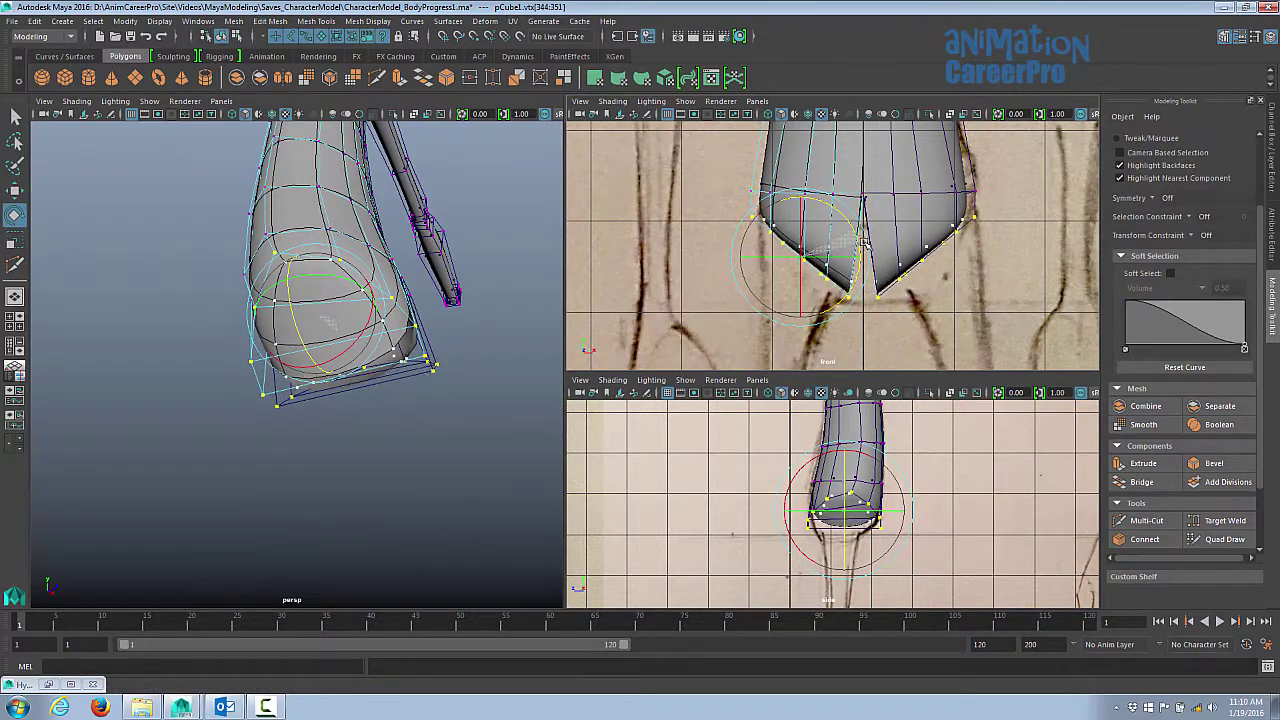
# - Move the innermost pair of bottom vertices back onto the body's centre line along X
pyautogui.keyDown('alt'); pyautogui.moveTo(870, 258); pyautogui.dragTo(946, 279, button='right'); pyautogui.keyUp('alt')
pyautogui.click(795, 257)
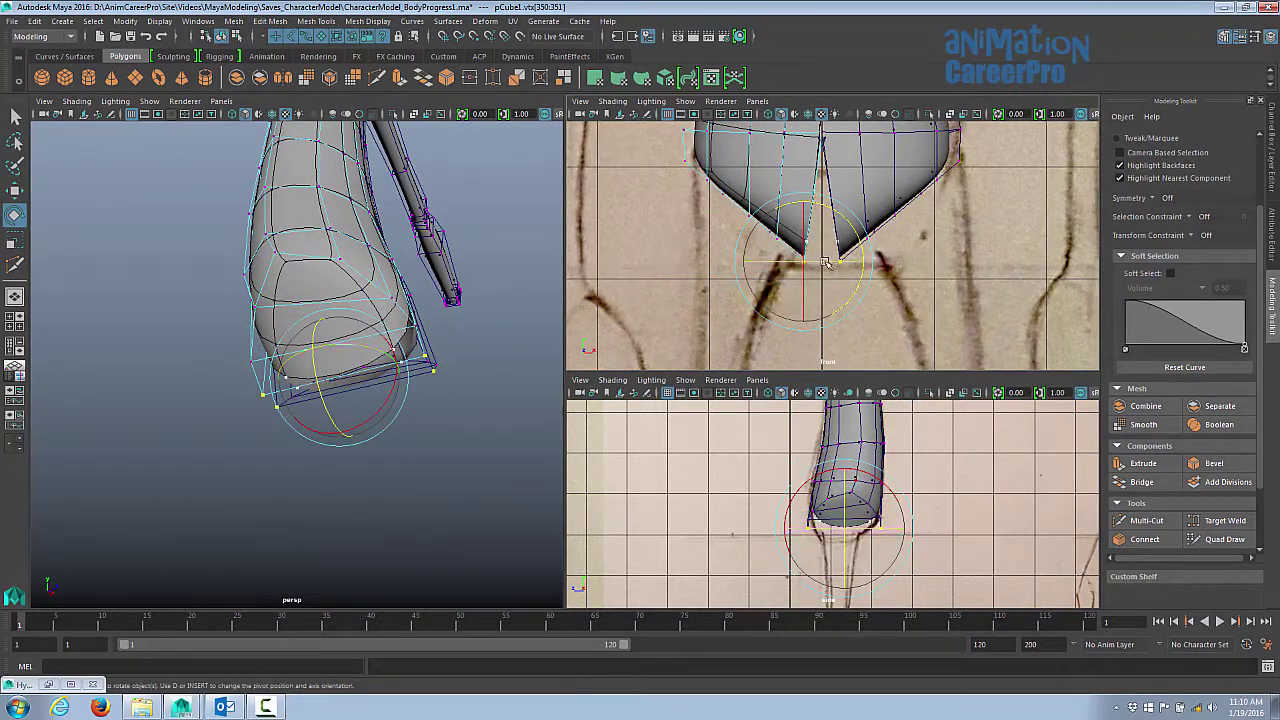
pyautogui.press('w')
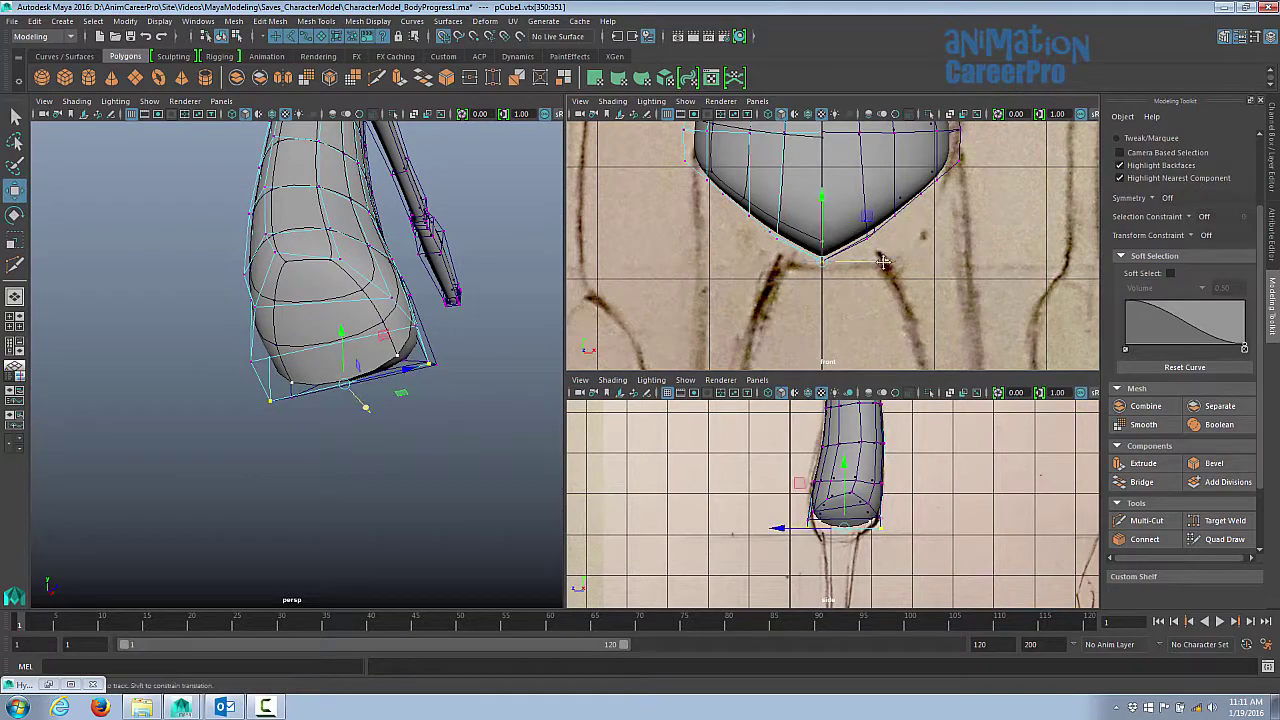
pyautogui.scroll(2, 787, 235)
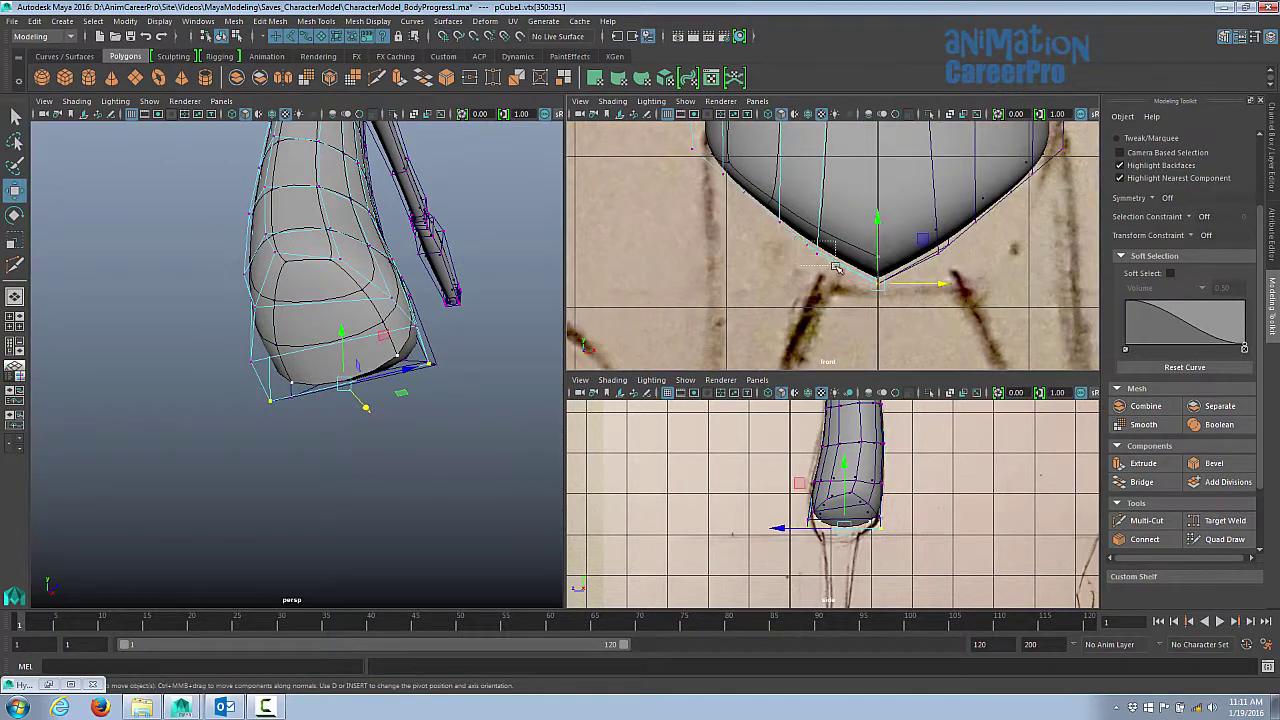
# - Move the vertex pair beside the centre line down and inward to flatten the crotch against the sketch
pyautogui.click(838, 268)
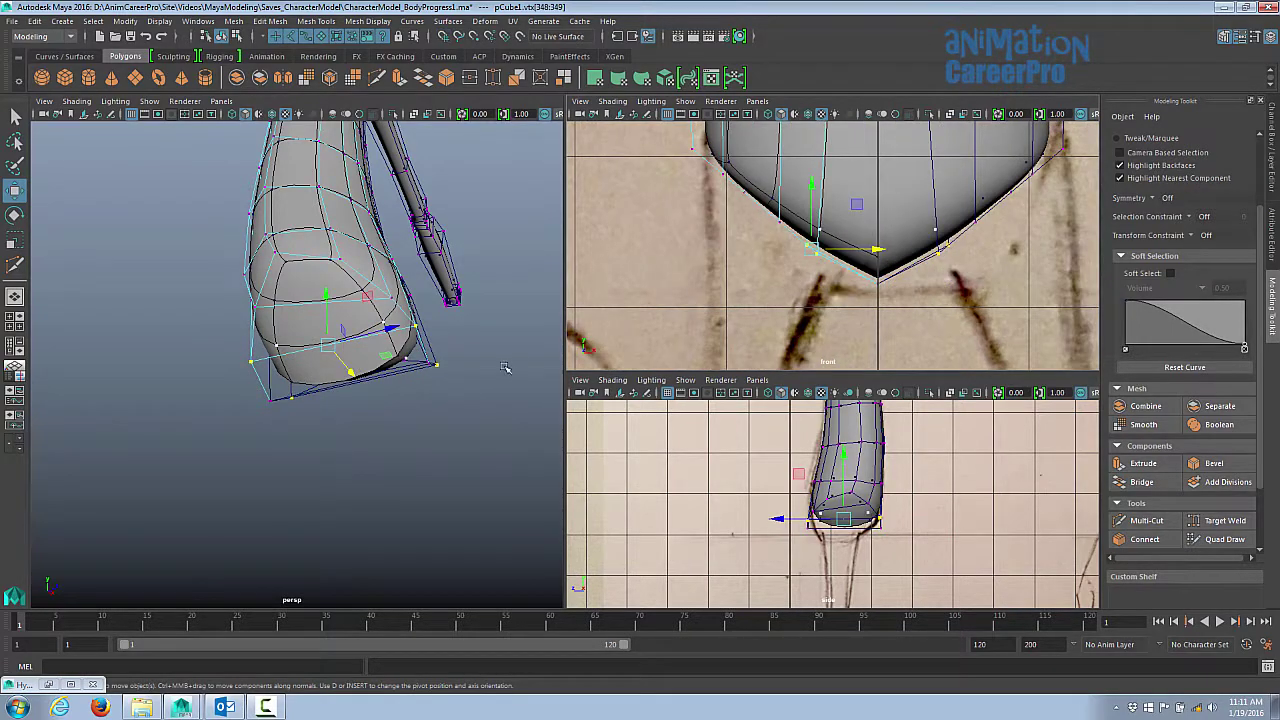
pyautogui.moveTo(835, 272); pyautogui.dragTo(855, 282)
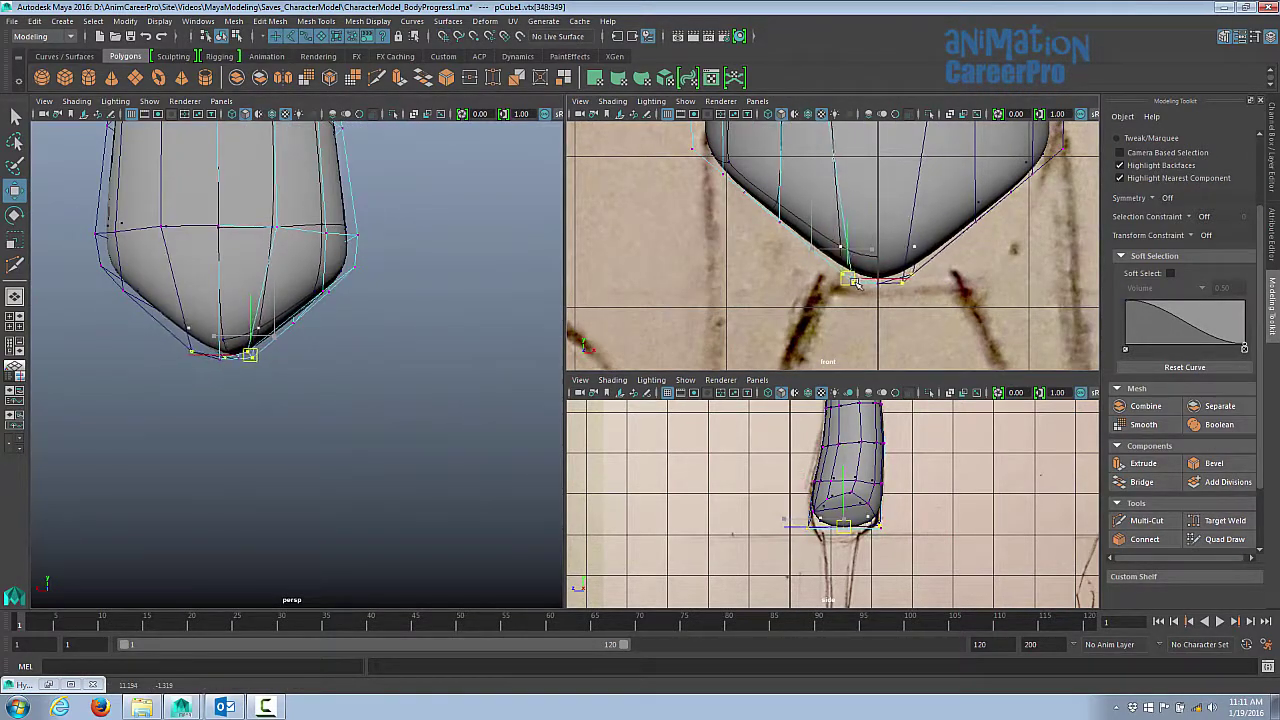
pyautogui.scroll(-5, 875, 293)
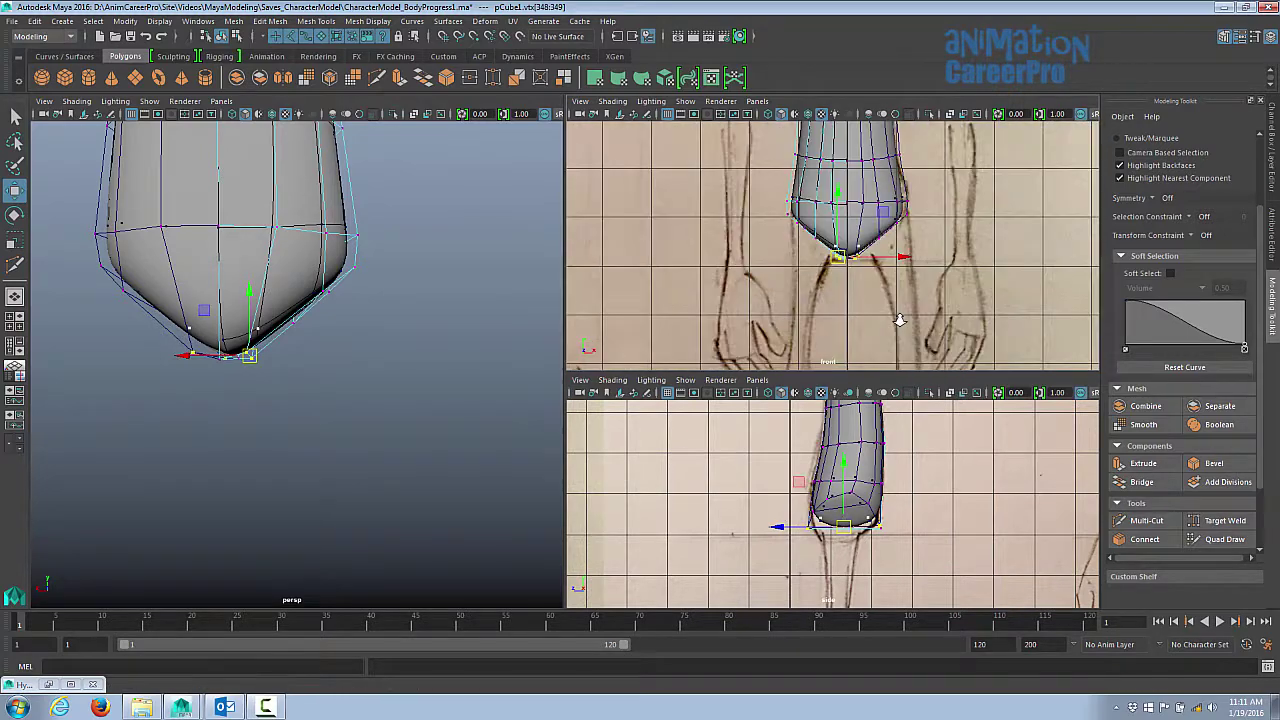
pyautogui.scroll(5, 956, 322)
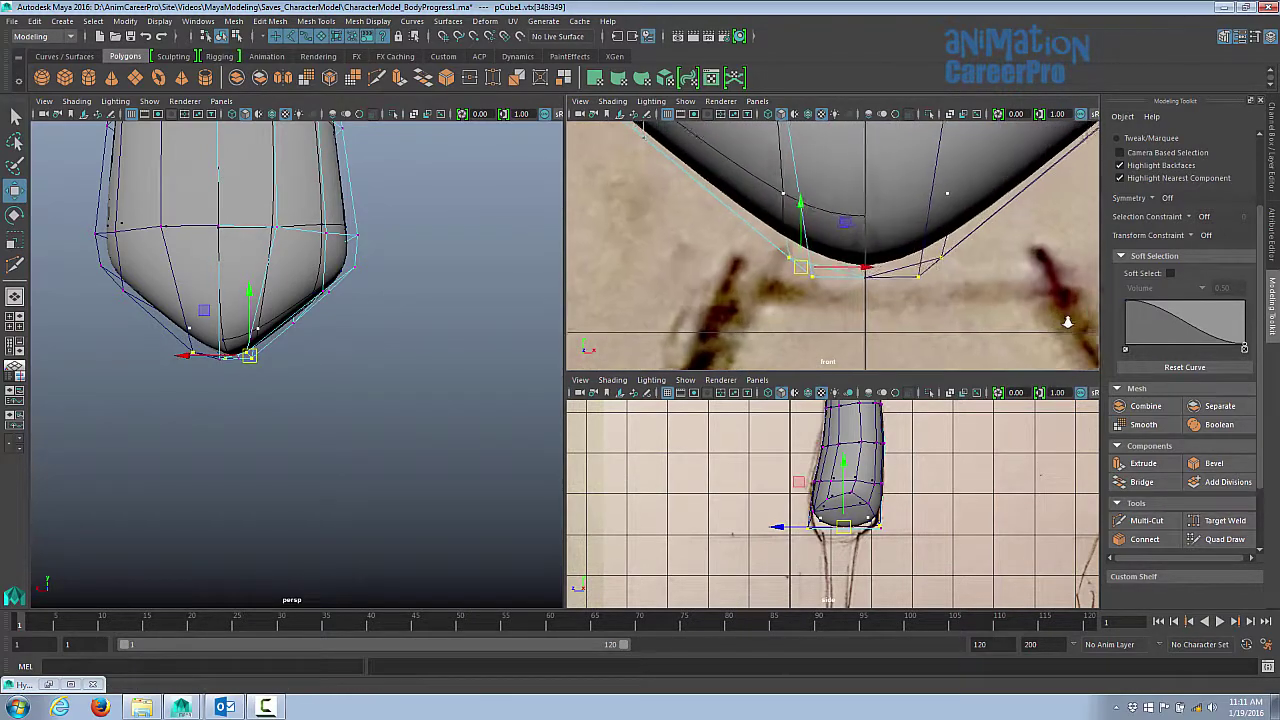
# - Align the front crotch vertices by snapping each to the same grid line along Z, including those on the mirrored half
pyautogui.hotkey('shift', 'f')
pyautogui.scroll(4, 409, 423)
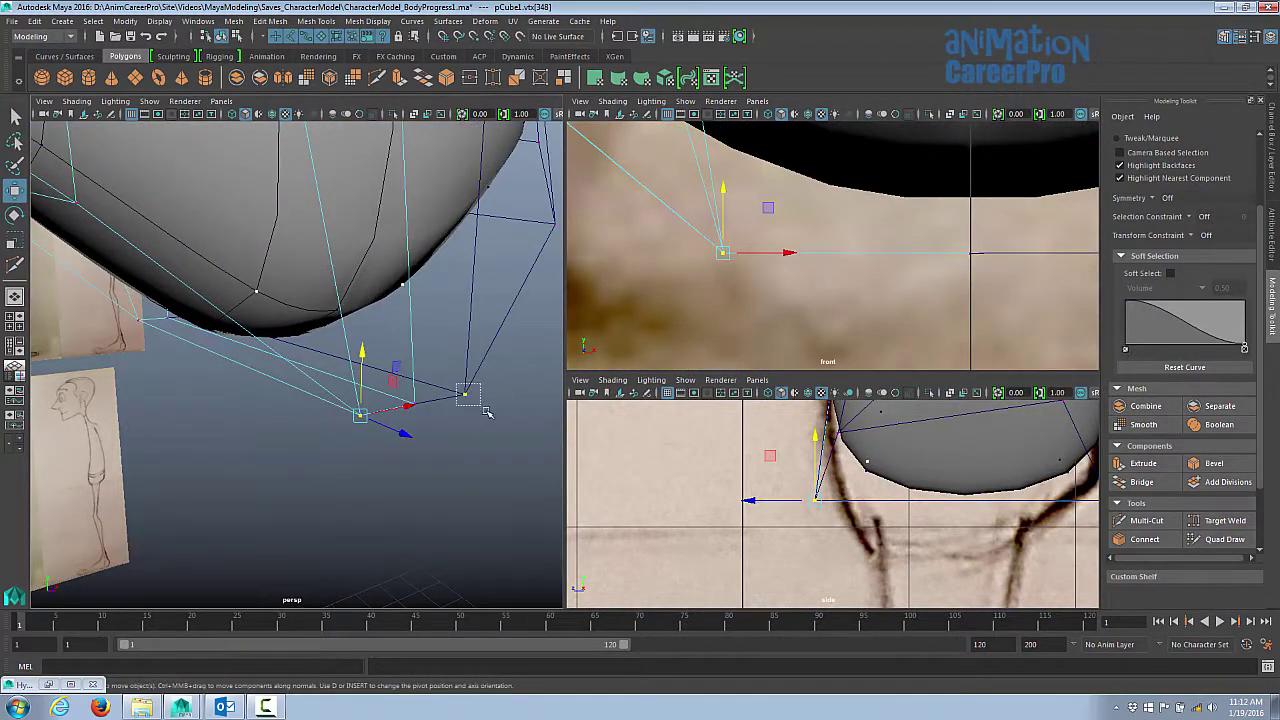
pyautogui.click(432, 401)
pyautogui.rightClick(416, 403)
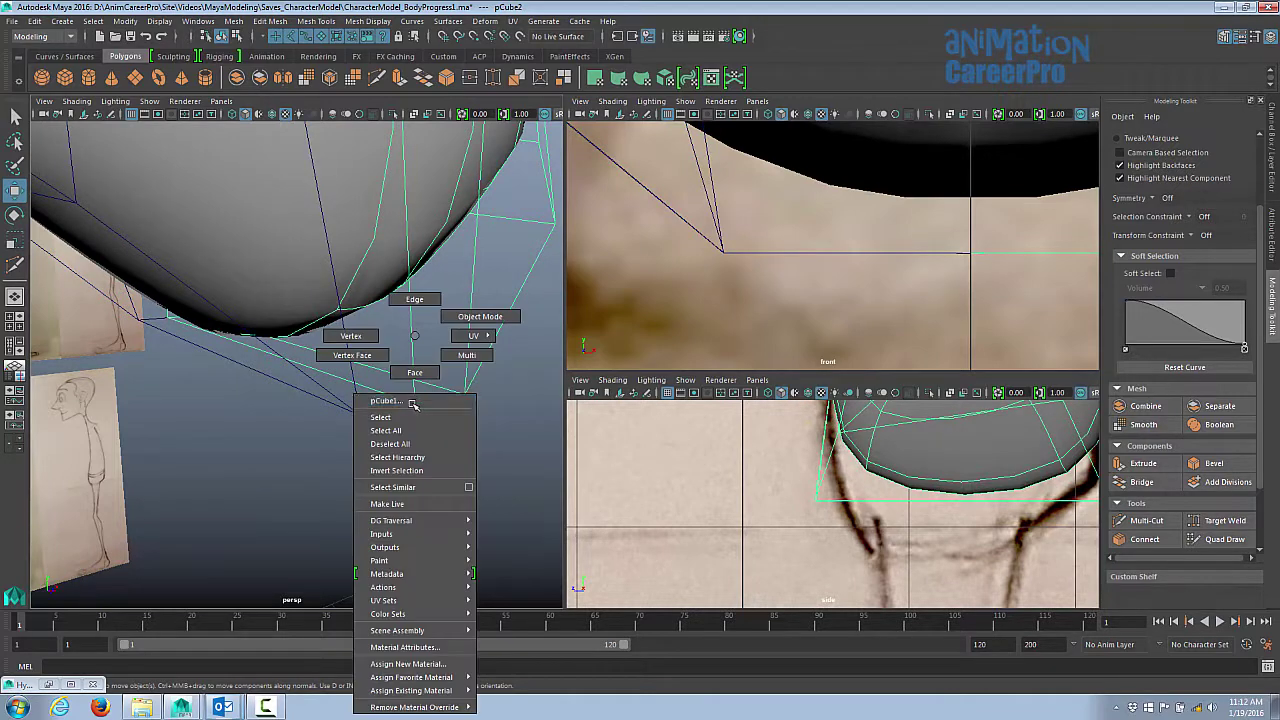
pyautogui.click(373, 337)
pyautogui.click(762, 498)
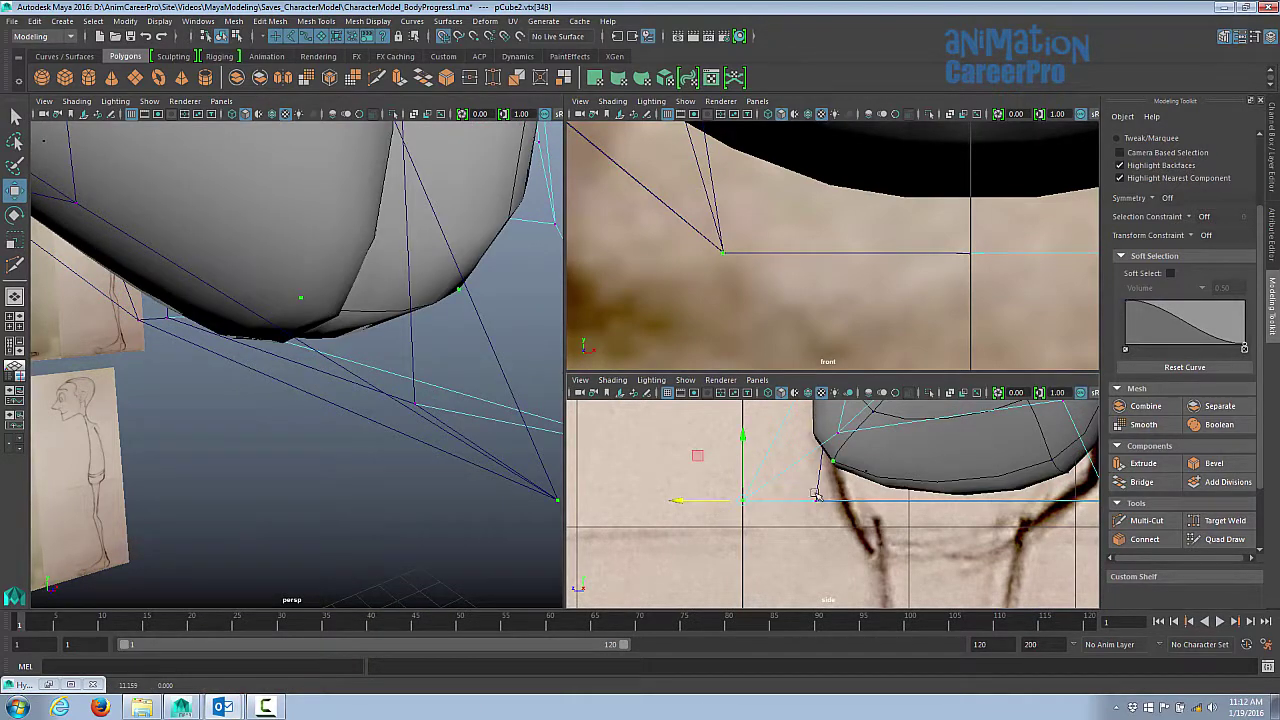
pyautogui.click(800, 506)
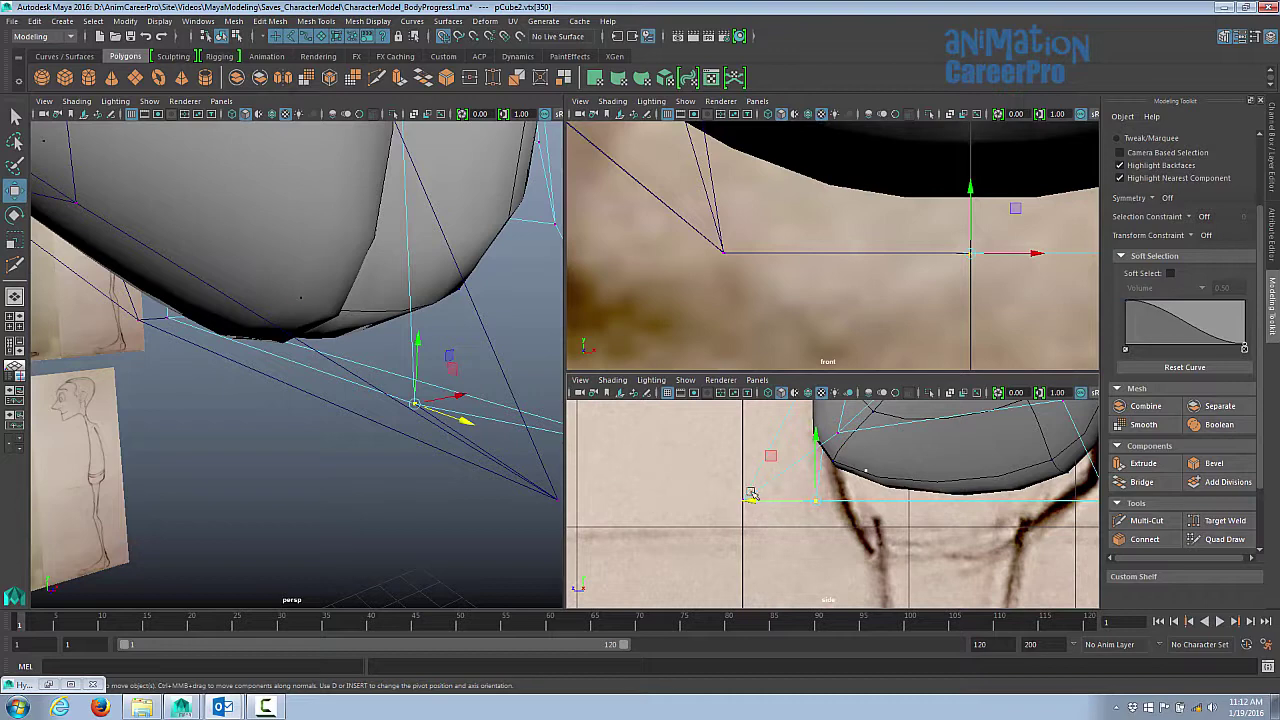
pyautogui.moveTo(757, 505); pyautogui.dragTo(706, 508)
# - Shift the aligned front crotch vertices together backward along Z to the sketched front outline
pyautogui.keyDown('alt'); pyautogui.moveTo(500, 445); pyautogui.dragTo(862, 512); pyautogui.keyUp('alt')
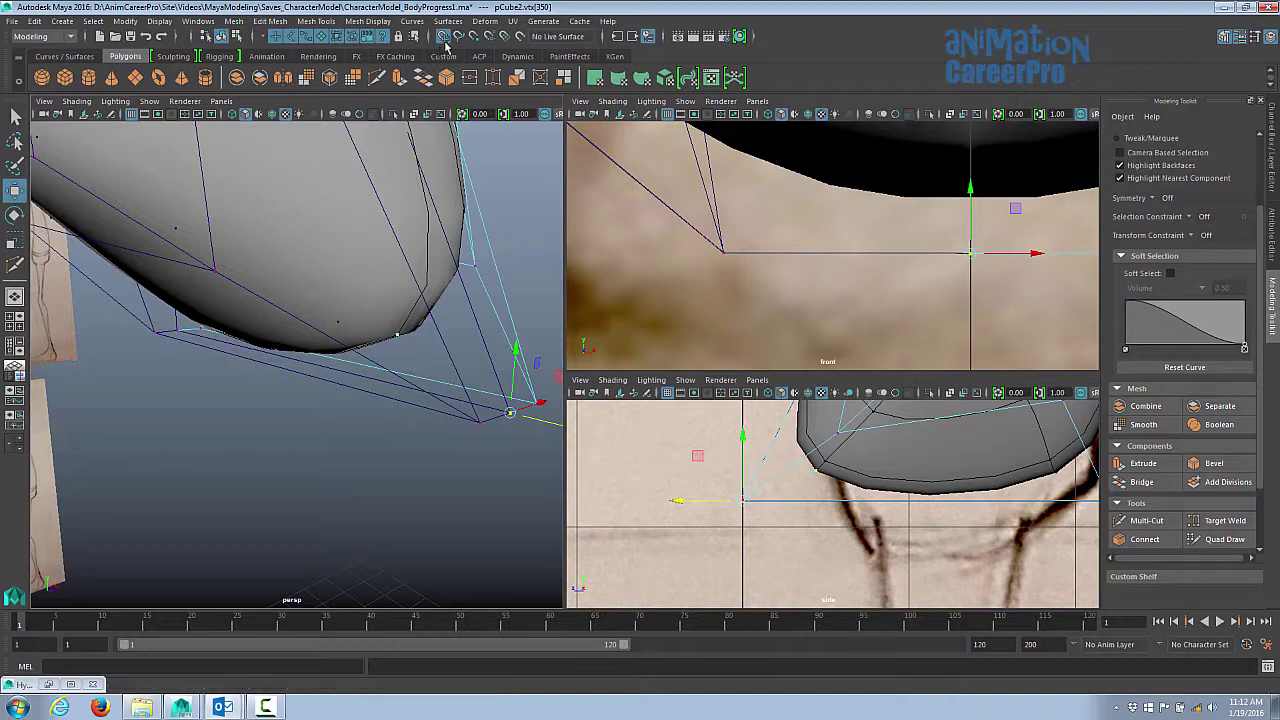
pyautogui.click(671, 500)
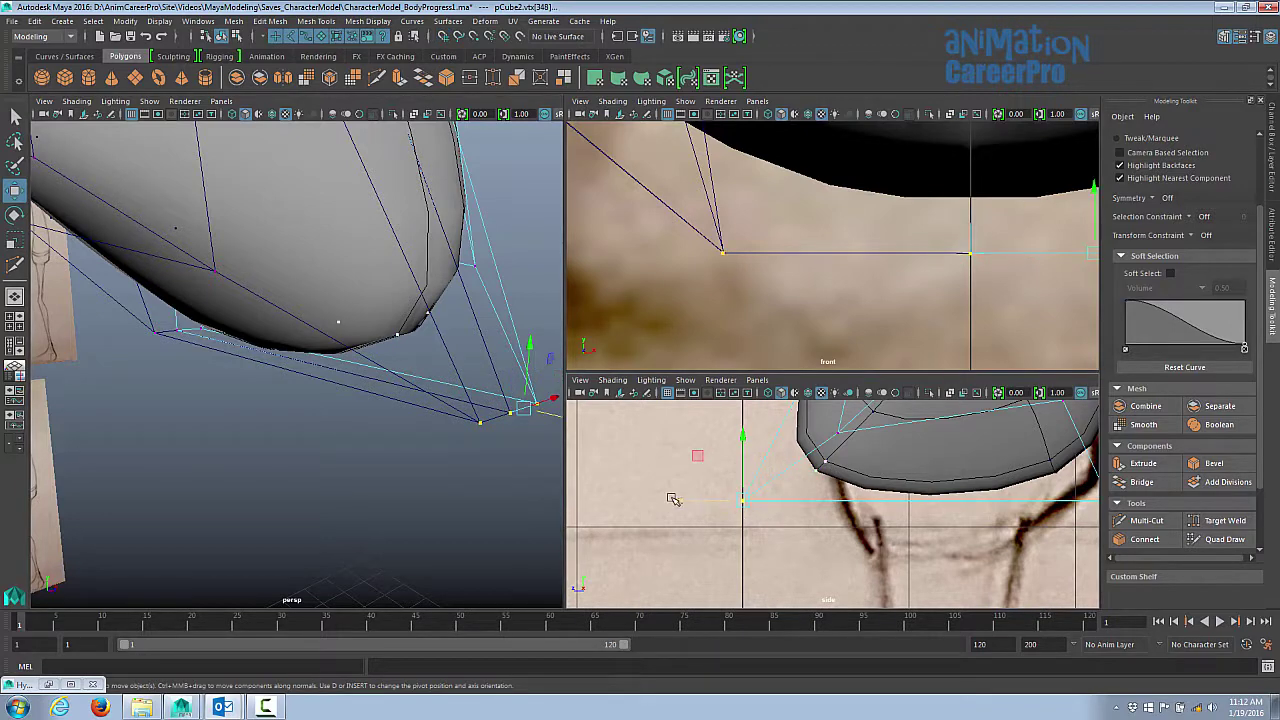
pyautogui.moveTo(671, 500); pyautogui.dragTo(766, 503)
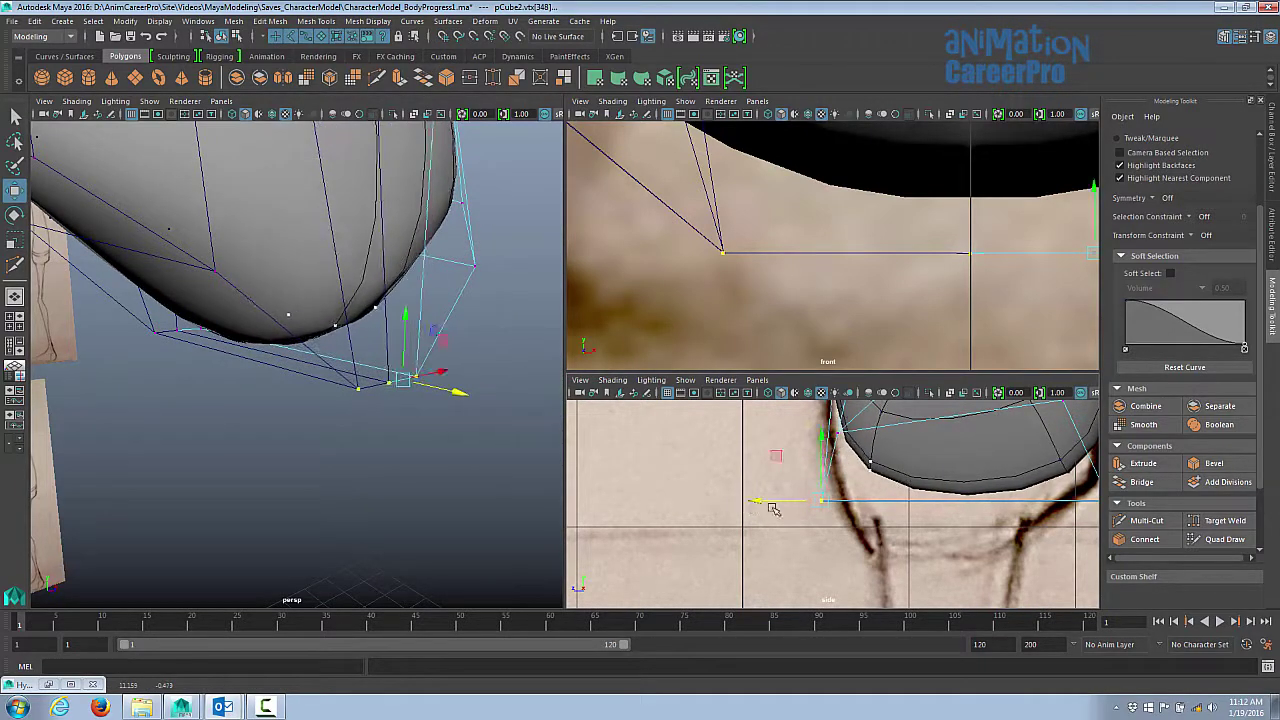
# - Align the rear crotch vertices by snapping each to the same grid line behind the body along Z
pyautogui.scroll(3, 766, 503)
pyautogui.keyDown('alt'); pyautogui.moveTo(500, 420); pyautogui.dragTo(622, 402); pyautogui.keyUp('alt')
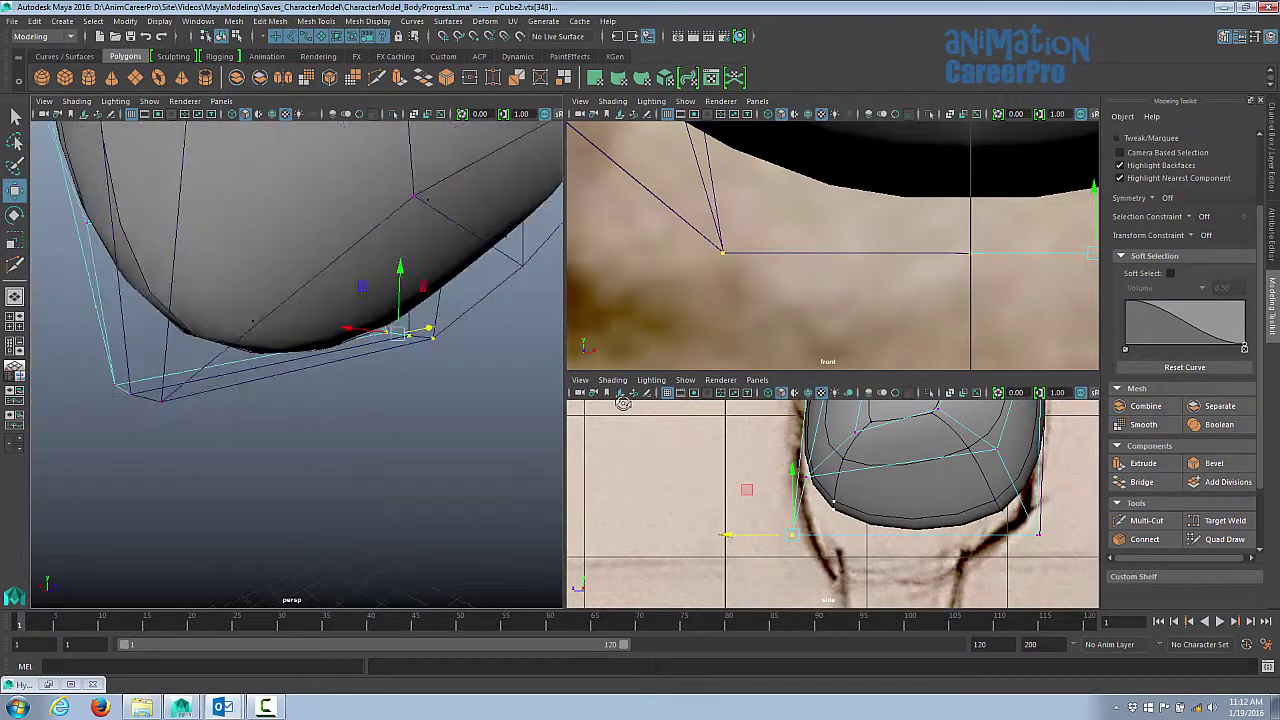
pyautogui.click(115, 383)
pyautogui.keyDown('alt'); pyautogui.moveTo(1000, 470); pyautogui.dragTo(848, 463, button='middle'); pyautogui.keyUp('alt')
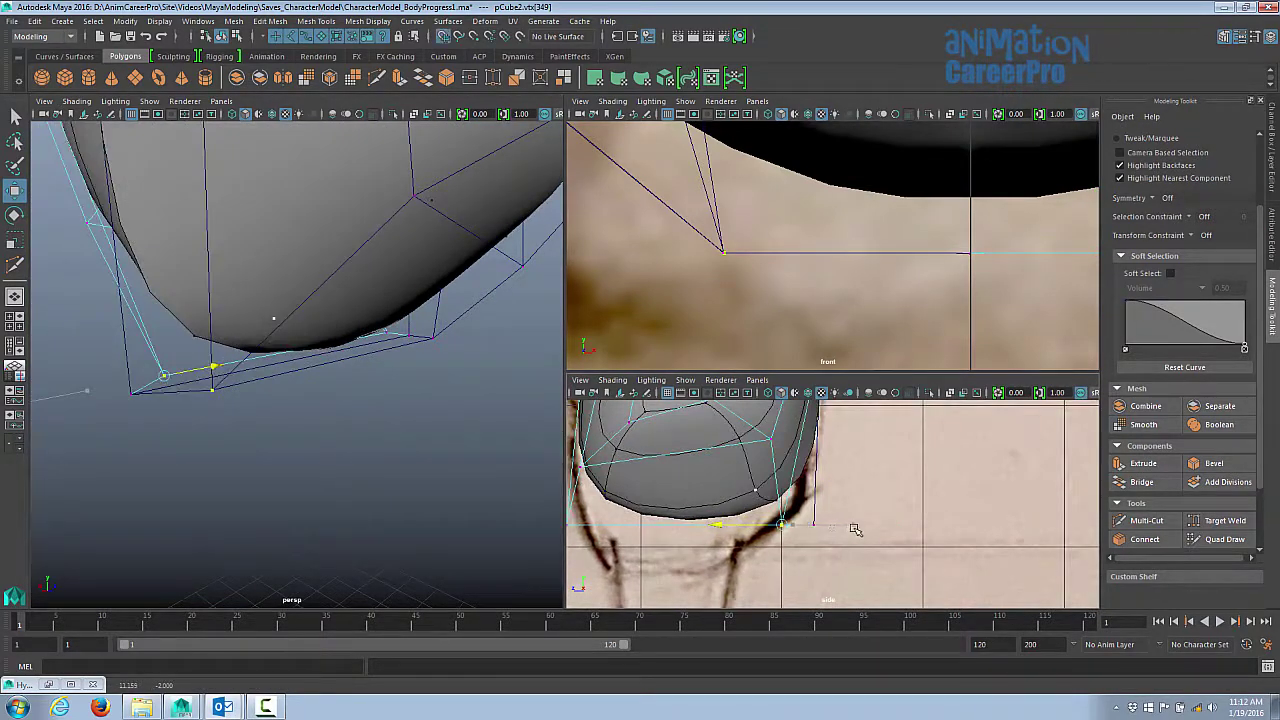
pyautogui.keyDown('alt'); pyautogui.moveTo(300, 420); pyautogui.dragTo(393, 342); pyautogui.keyUp('alt')
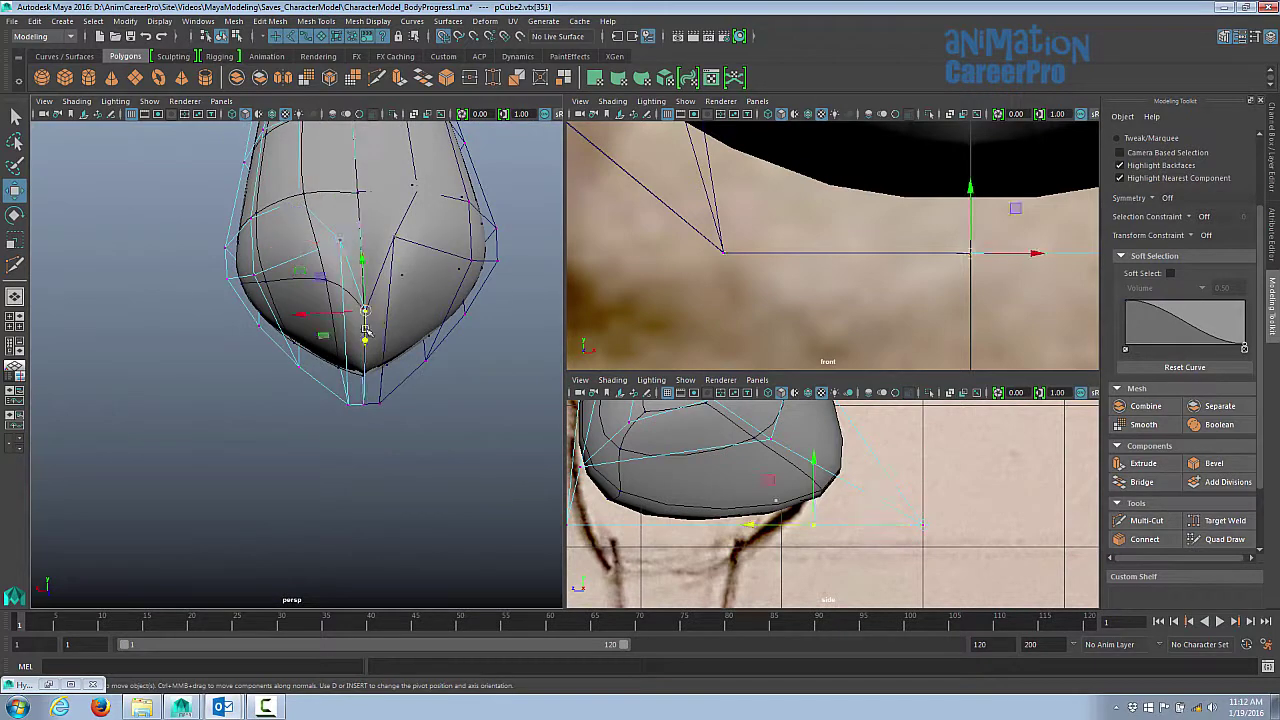
pyautogui.moveTo(760, 517); pyautogui.dragTo(860, 527)
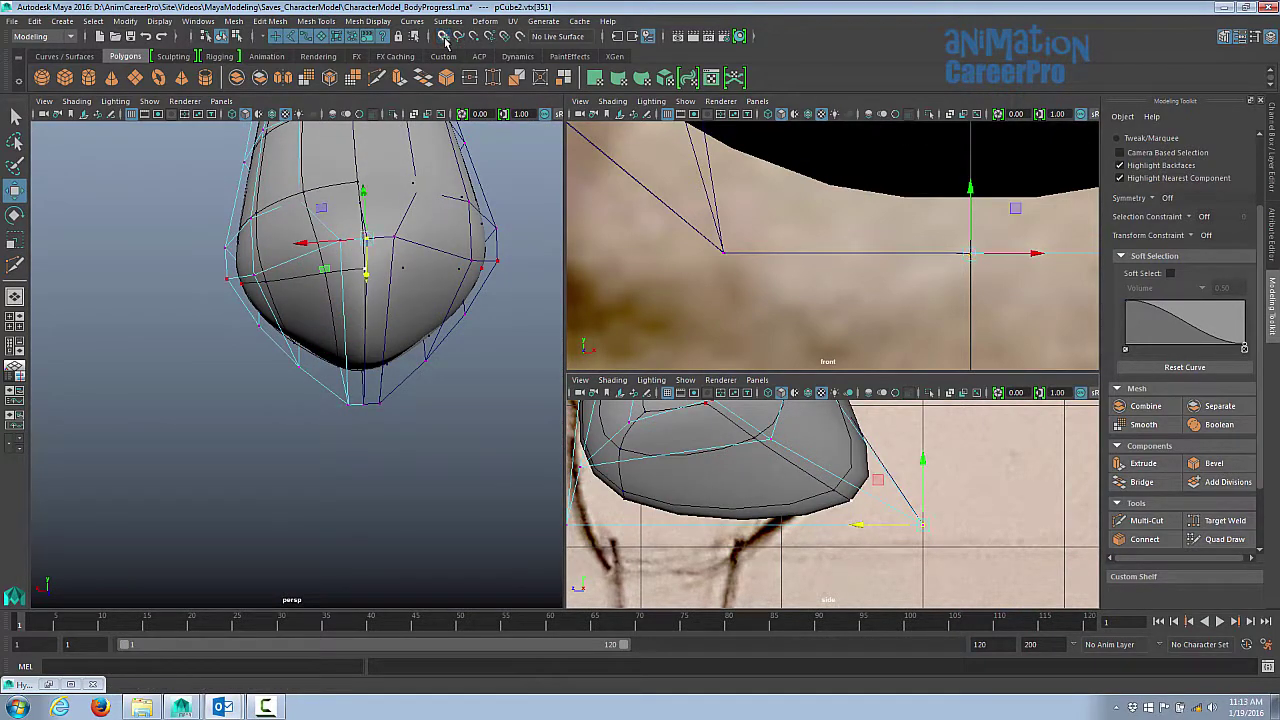
# - Shift the aligned rear crotch vertices together forward along Z toward the sketched back outline
pyautogui.click(924, 524)
pyautogui.keyDown('alt'); pyautogui.moveTo(410, 280); pyautogui.dragTo(431, 300); pyautogui.keyUp('alt')
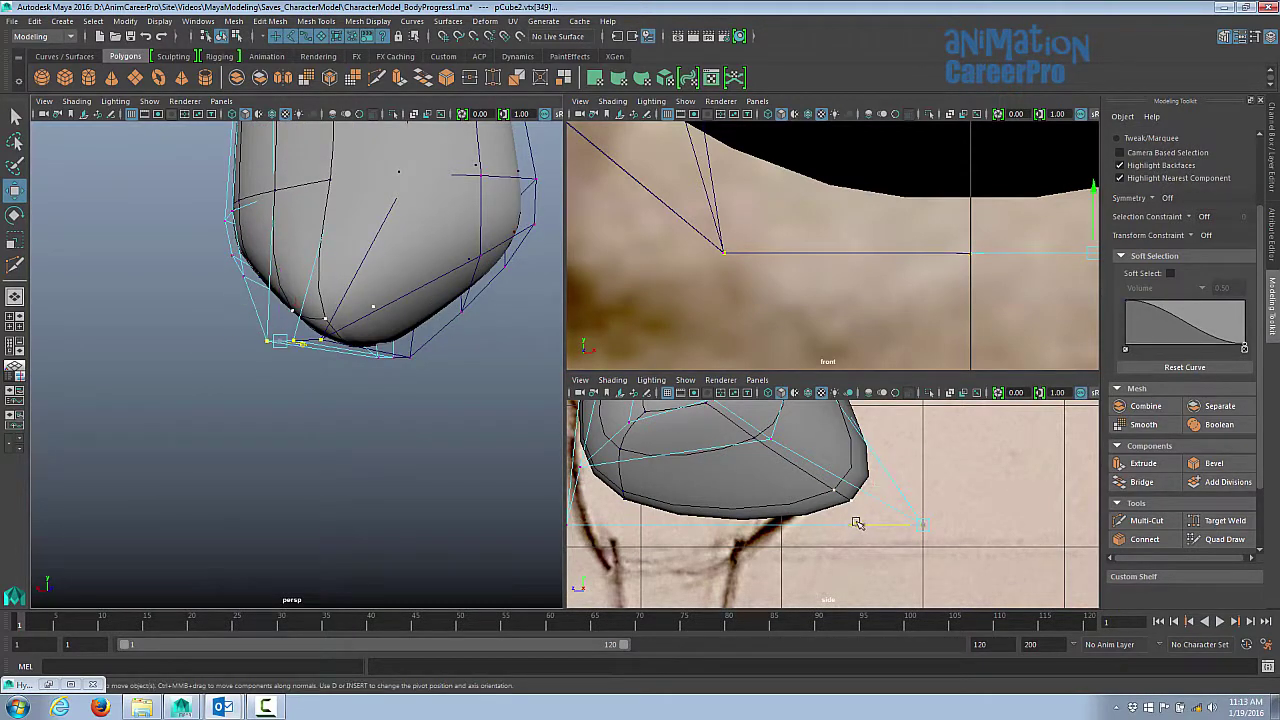
pyautogui.moveTo(857, 523); pyautogui.dragTo(765, 527)
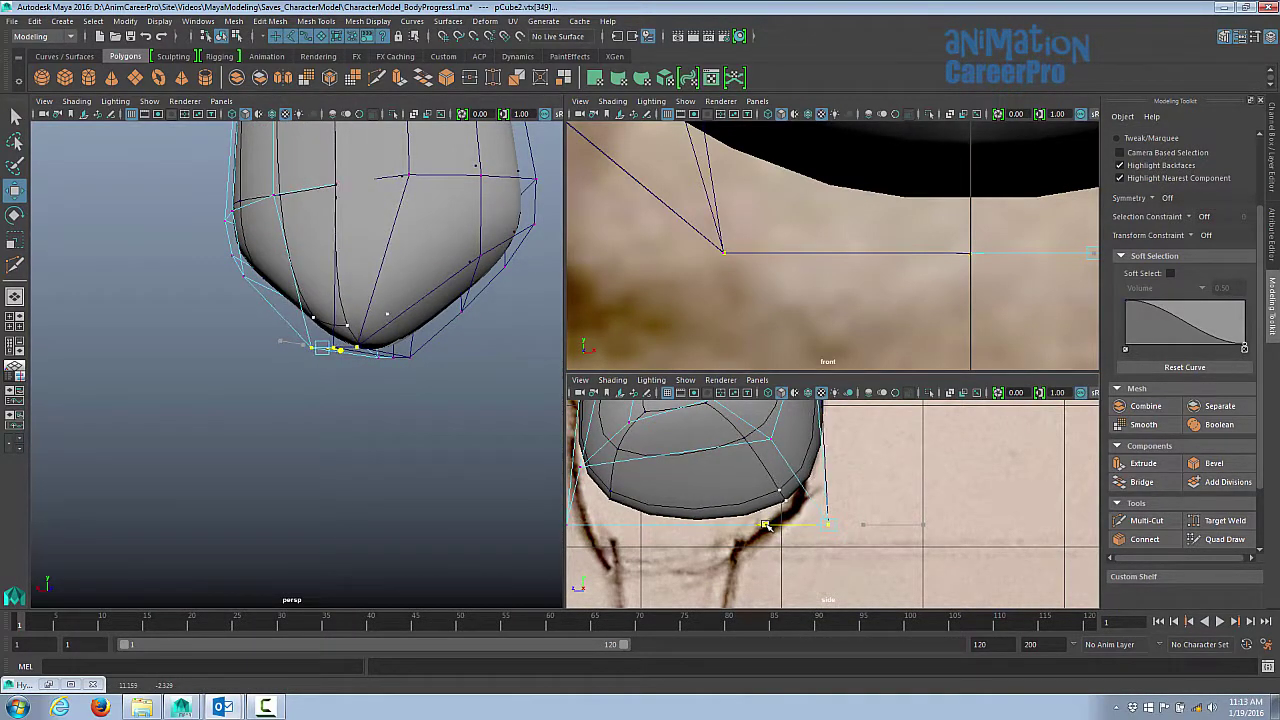
pyautogui.scroll(-3, 894, 497)
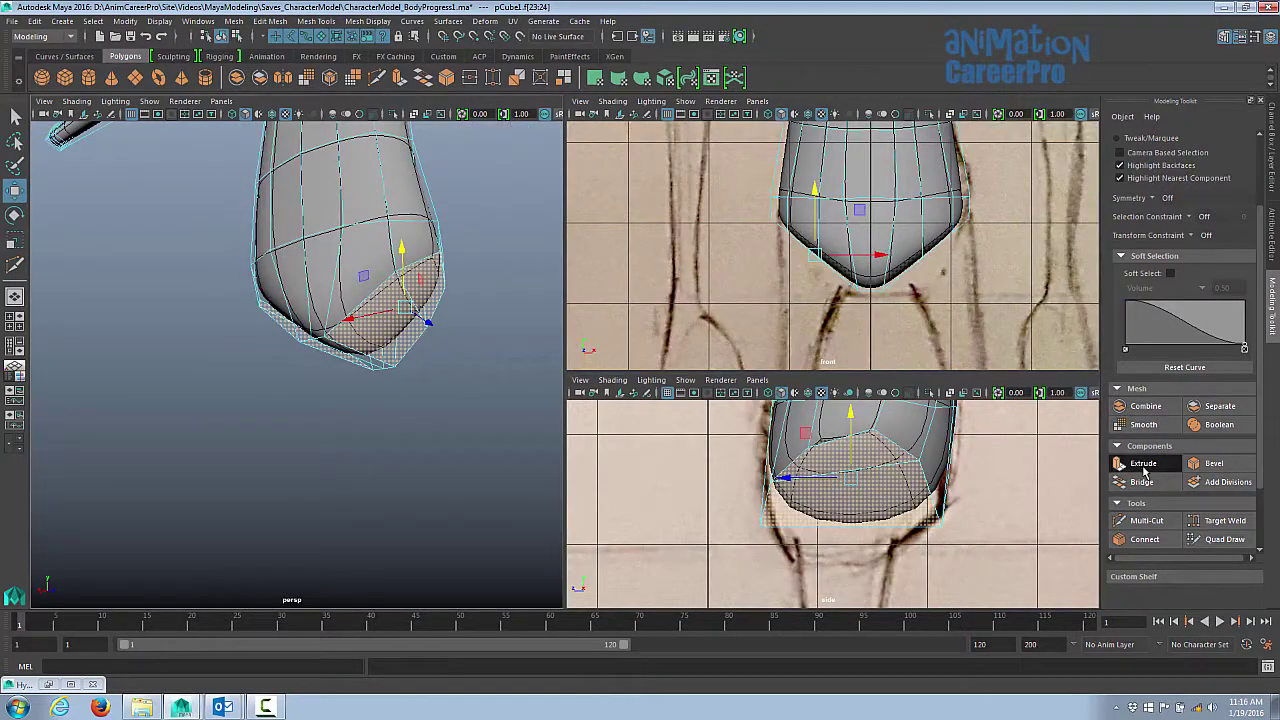
# - Extrude the two faces beside the crotch as leg starts and pull them straight down along world Y
pyautogui.click(1143, 464)
pyautogui.keyDown('alt'); pyautogui.moveTo(478, 316); pyautogui.dragTo(502, 382); pyautogui.keyUp('alt')
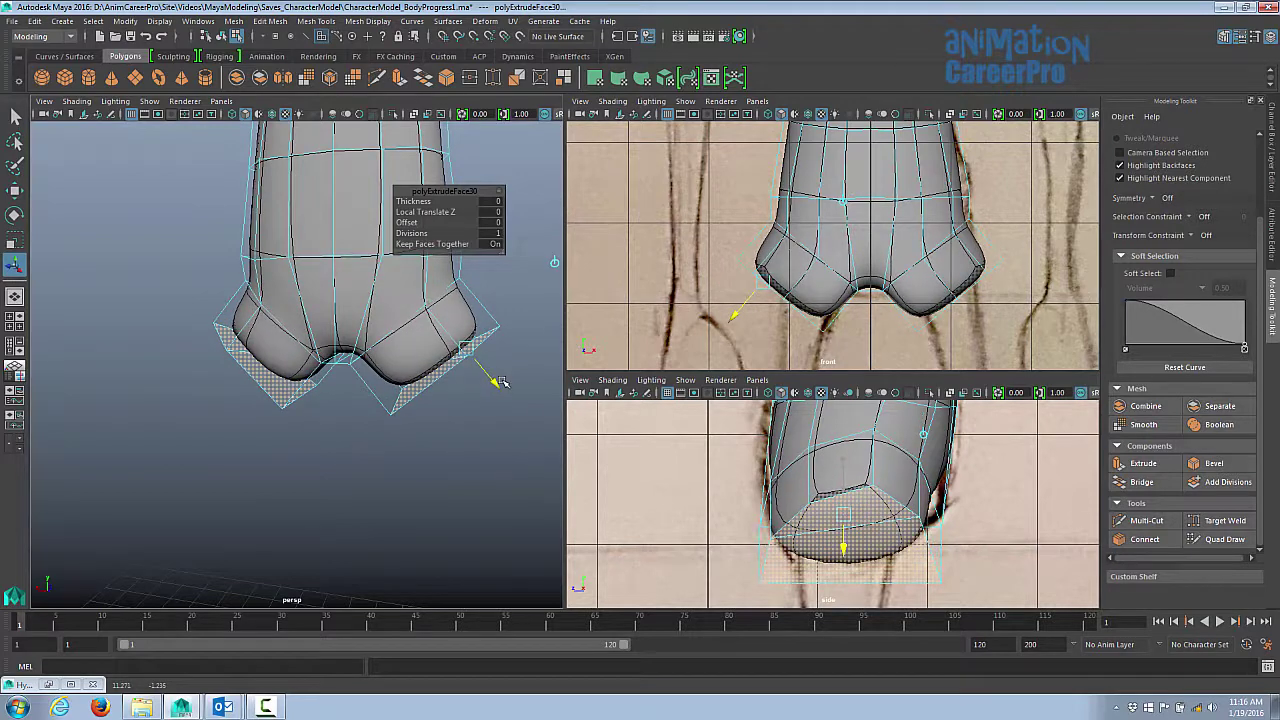
pyautogui.hotkey('ctrl', 'z')
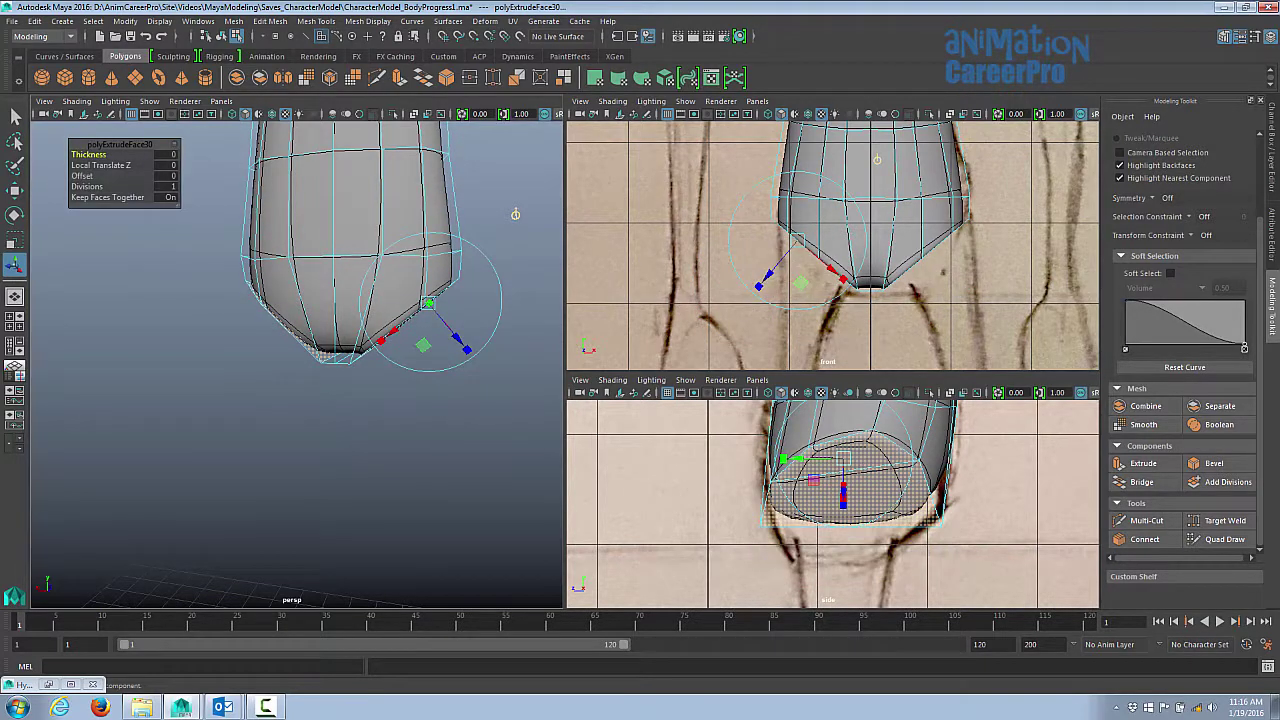
pyautogui.press('w')
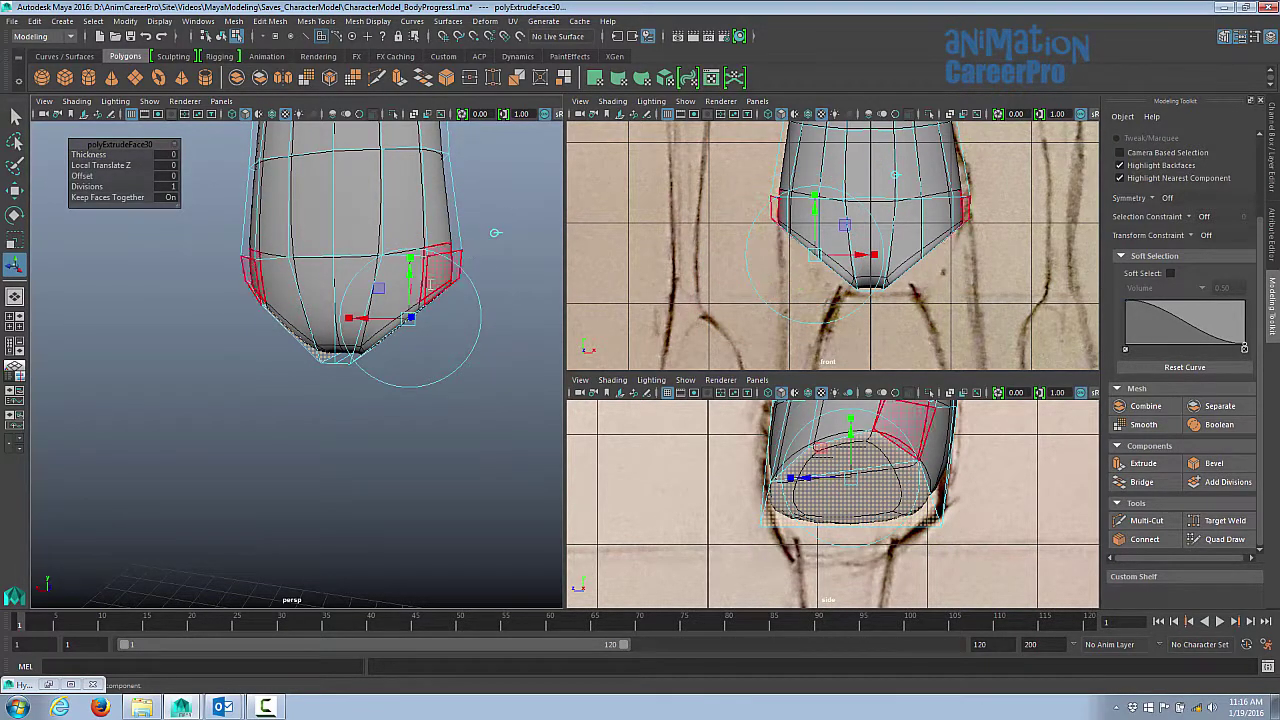
pyautogui.moveTo(410, 268); pyautogui.dragTo(409, 343)
# - Flatten the extruded leg faces by scaling them along Y, and reposition them at the tops of the sketched legs
pyautogui.press('t')
pyautogui.moveTo(392, 394)
pyautogui.mouseDown()
pyautogui.moveTo(370, 393)
pyautogui.moveTo(391, 391)
pyautogui.mouseUp()
pyautogui.moveTo(428, 338); pyautogui.dragTo(428, 370)
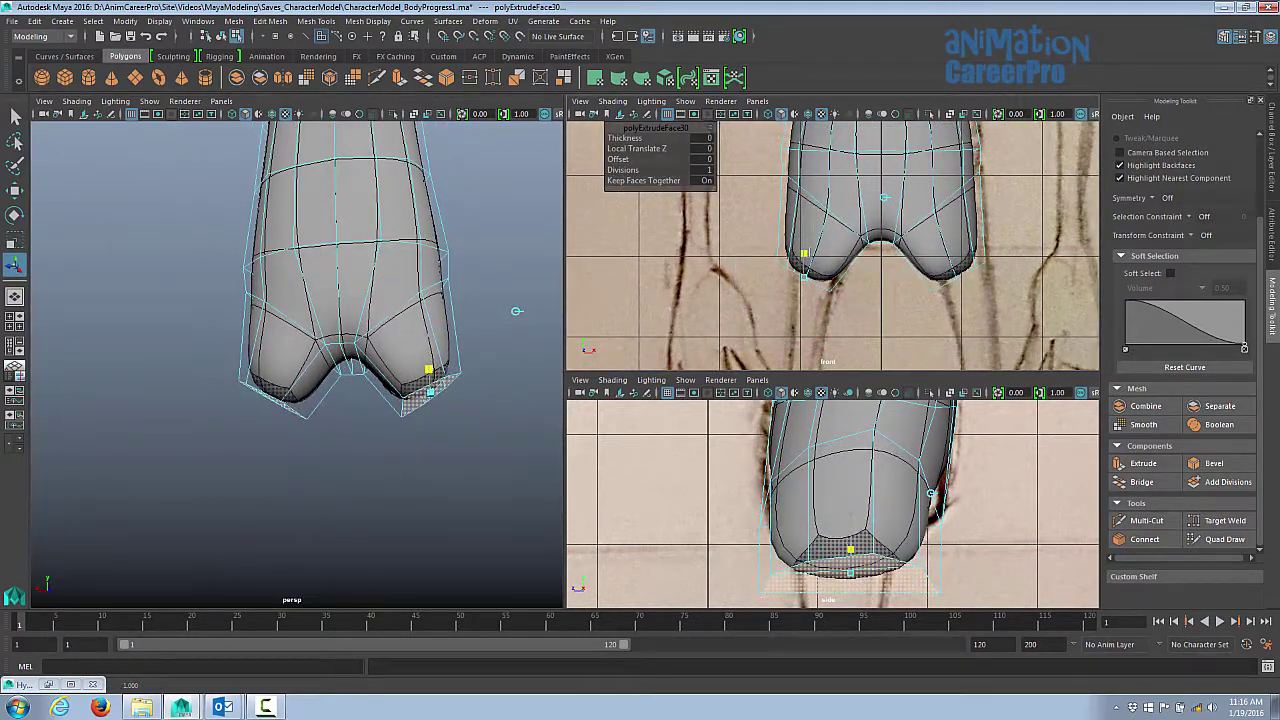
pyautogui.keyDown('alt'); pyautogui.moveTo(880, 250); pyautogui.dragTo(932, 220, button='middle'); pyautogui.keyUp('alt')
pyautogui.moveTo(932, 220); pyautogui.dragTo(866, 188)
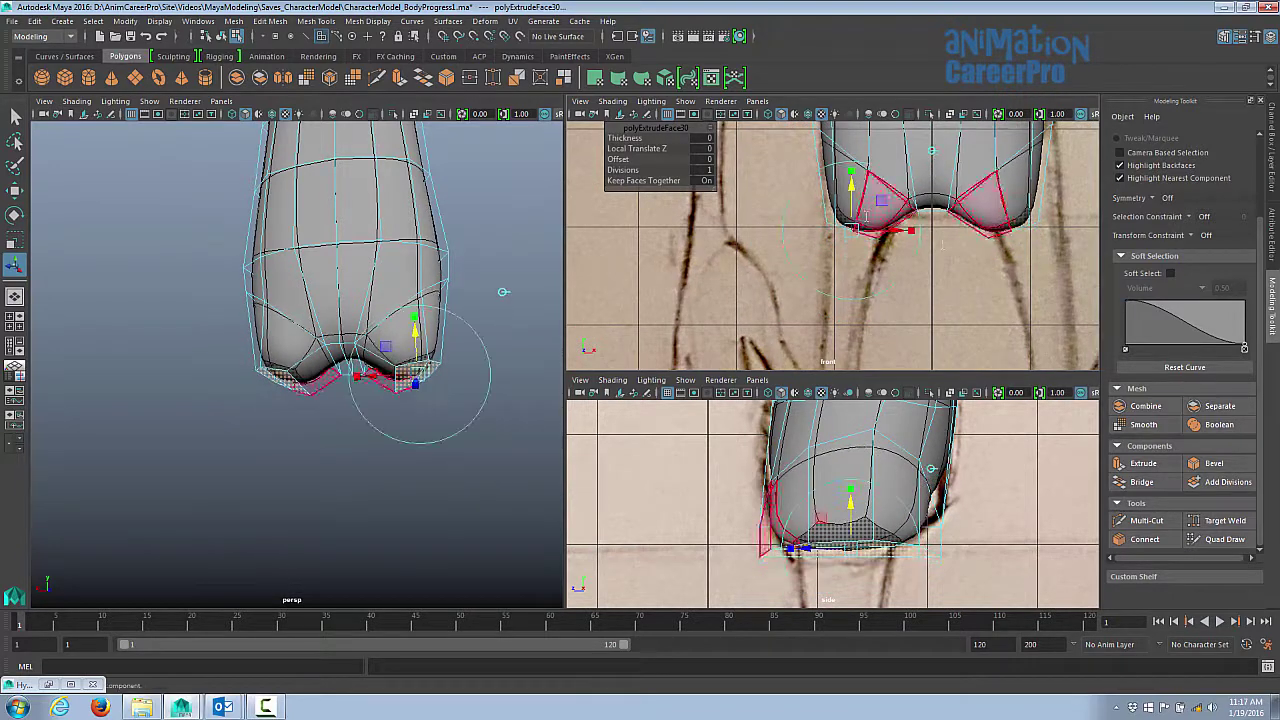
pyautogui.scroll(-3, 880, 245)
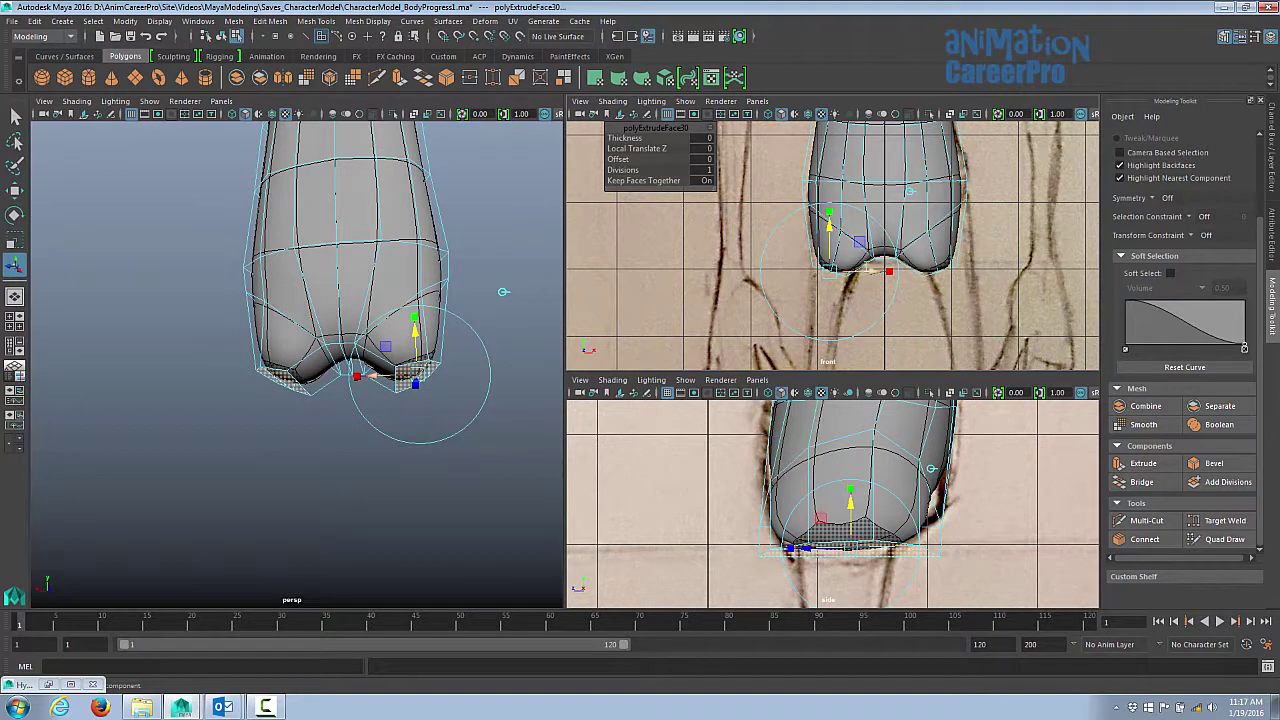
pyautogui.scroll(2, 869, 180)
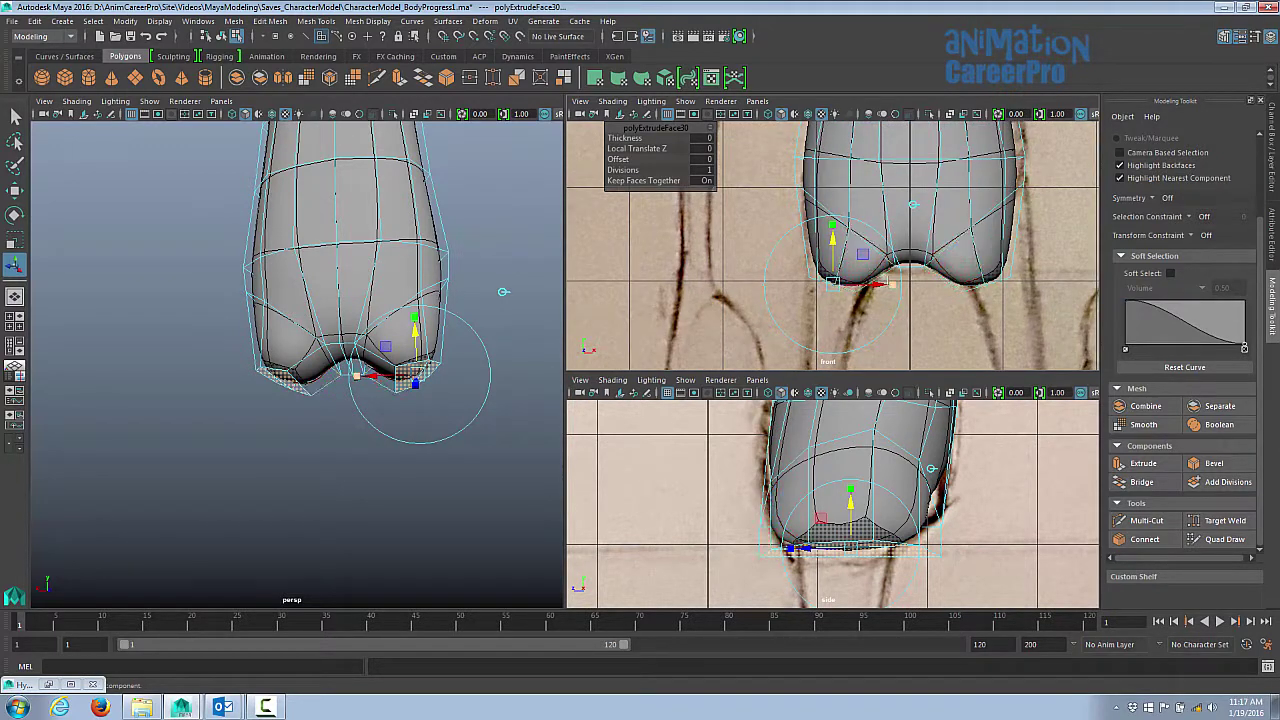
pyautogui.moveTo(832, 240); pyautogui.dragTo(832, 228)
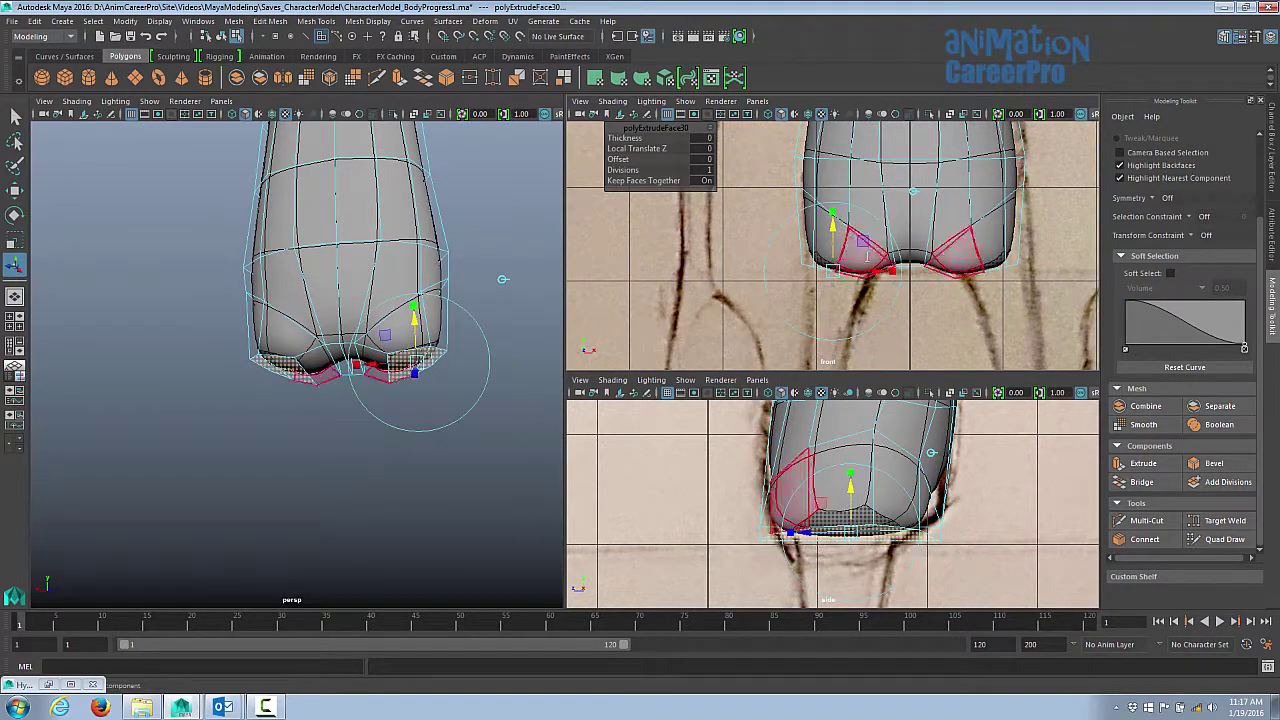
# - Extrude the leg faces again straight down, and shift them along X to line up with the sketched legs
pyautogui.click(1150, 462)
pyautogui.keyDown('shift'); pyautogui.click(910, 212); pyautogui.keyUp('shift')
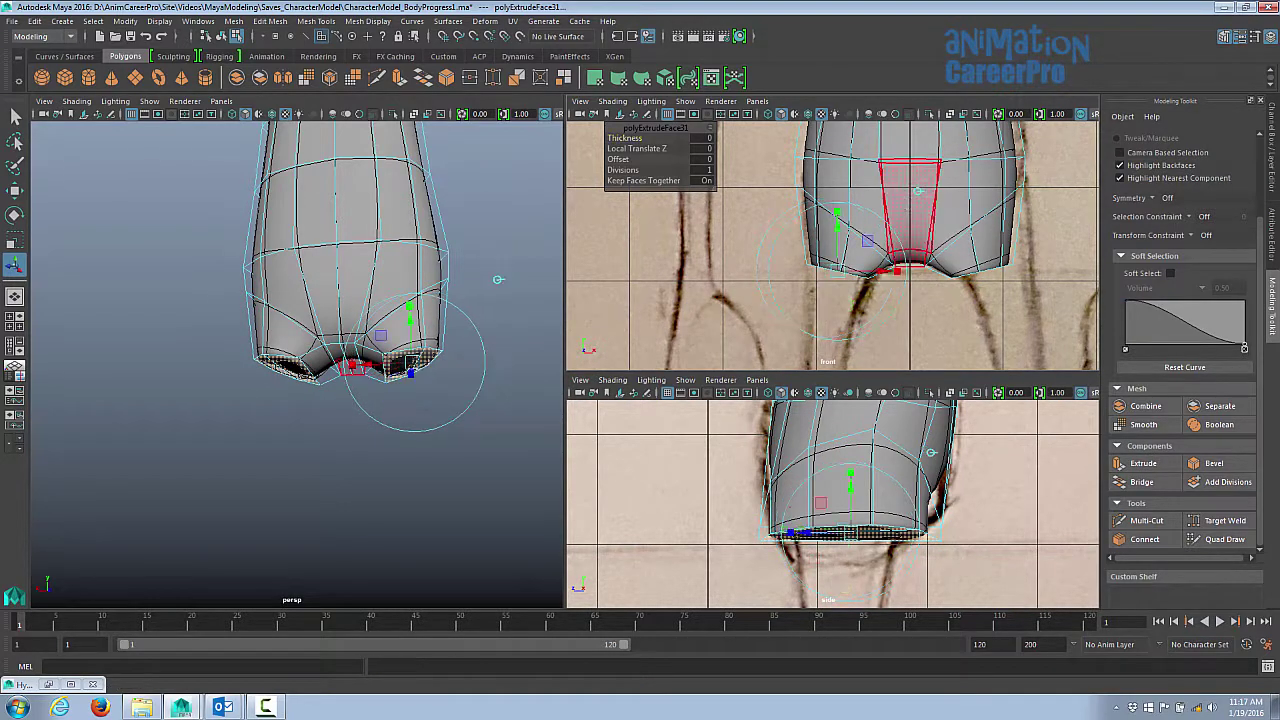
pyautogui.moveTo(850, 485); pyautogui.dragTo(850, 522)
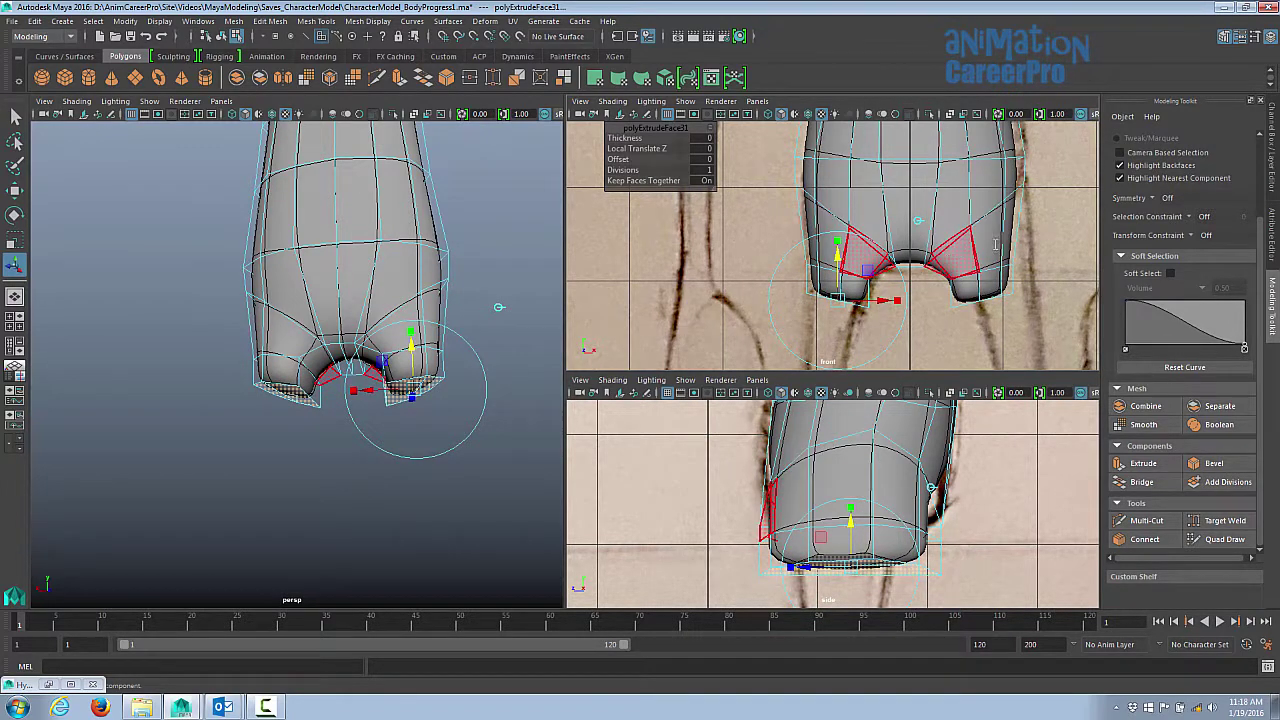
pyautogui.scroll(2, 832, 245)
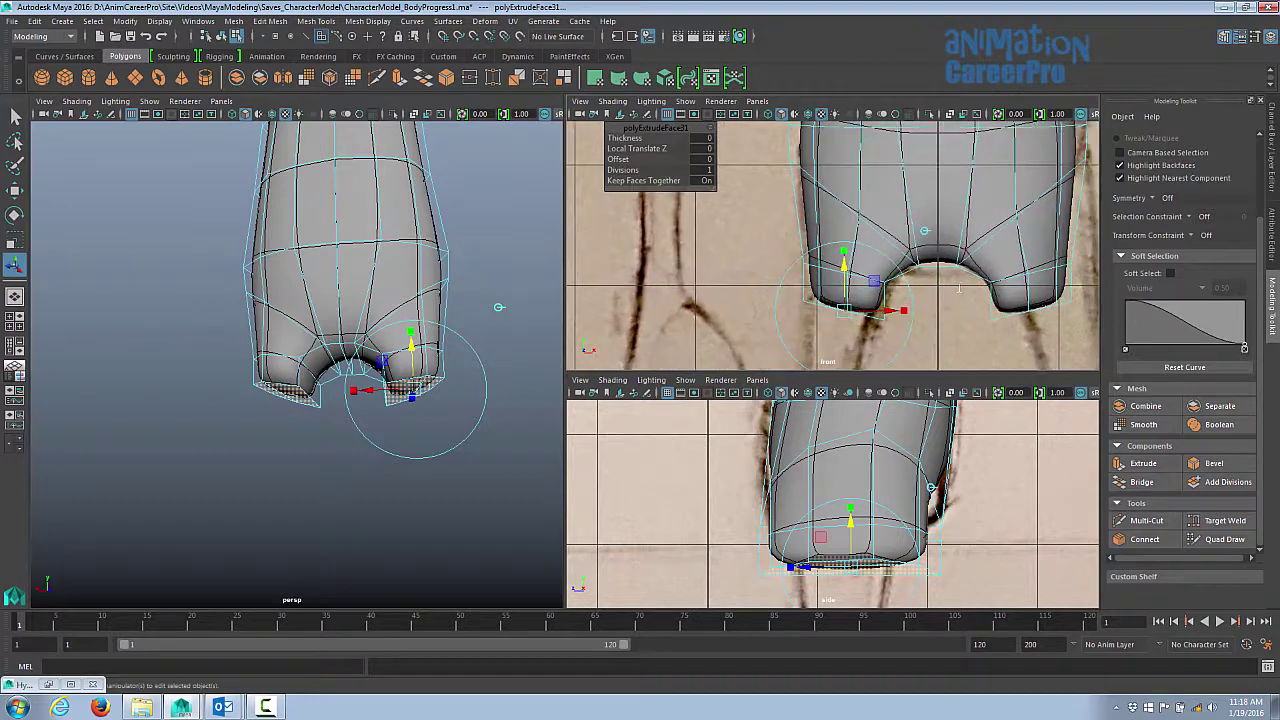
pyautogui.press('e')
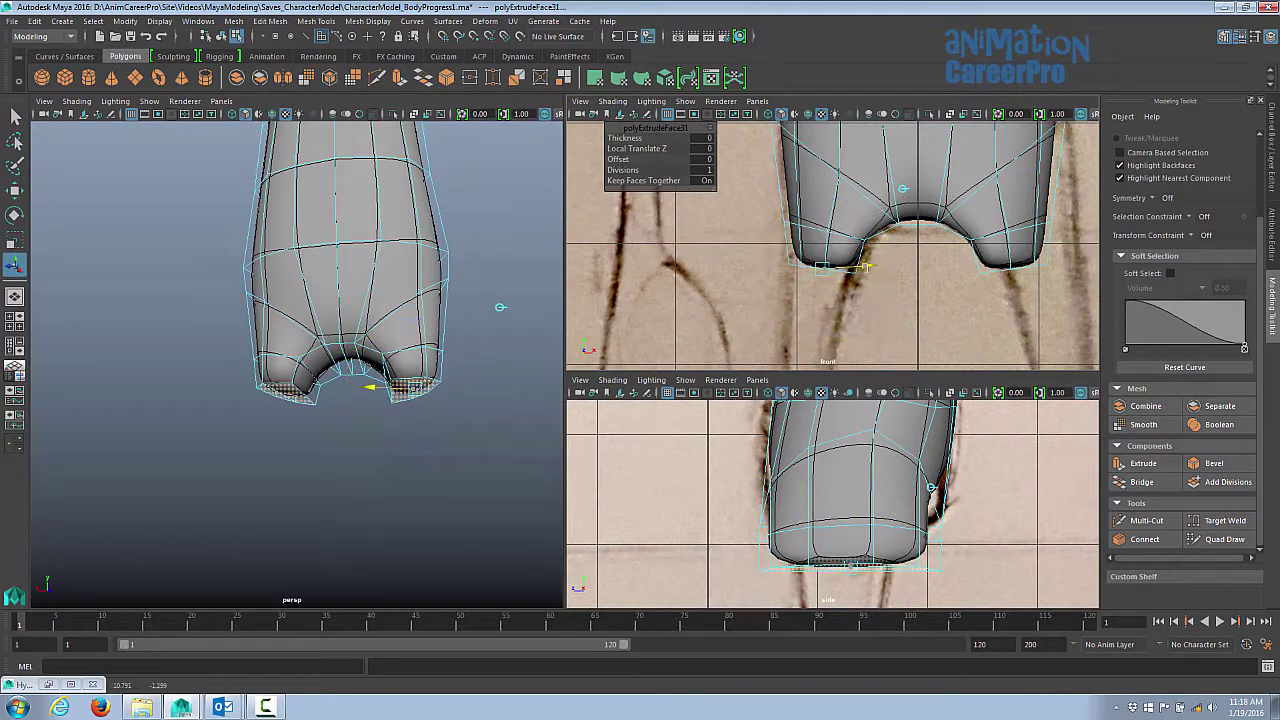
pyautogui.scroll(-2, 832, 245)
# - Extrude the leg-end faces once more with a local Z translation of 0.761, and deselect them
pyautogui.click(1143, 463)
pyautogui.moveTo(510, 305); pyautogui.dragTo(505, 340, button='middle')
pyautogui.hotkey('shift', 'f')
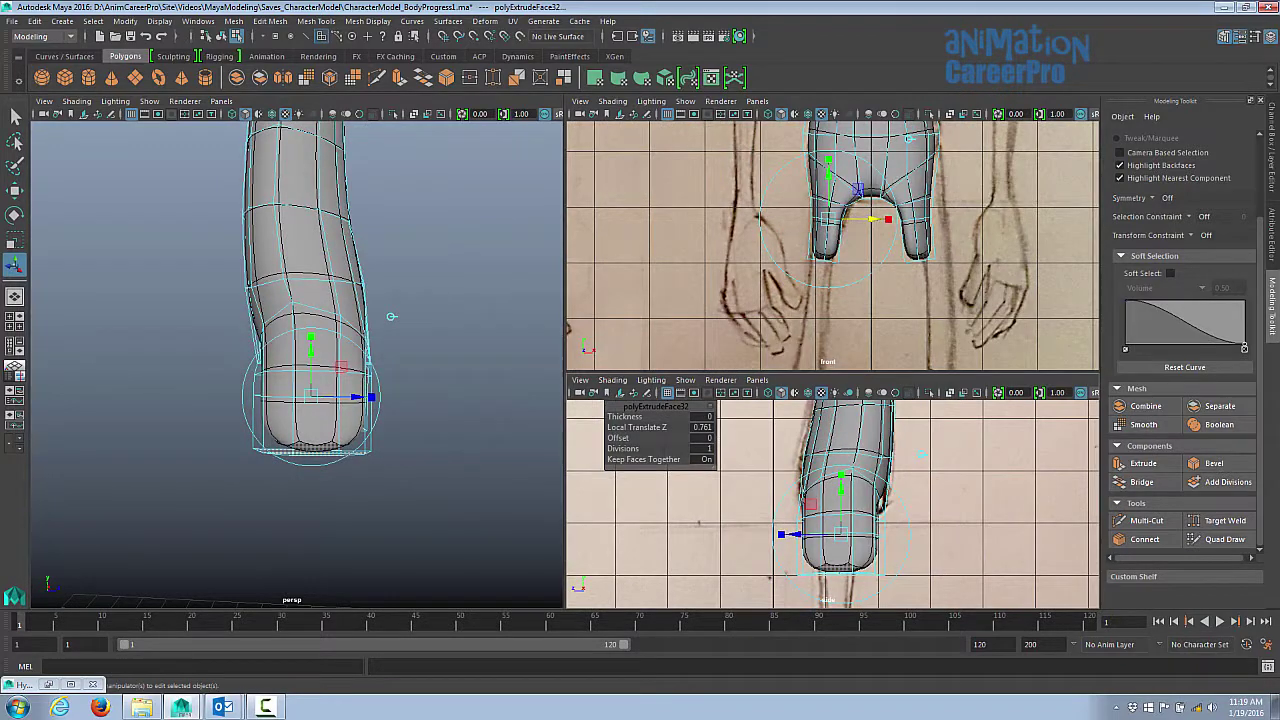
pyautogui.click(391, 316)
pyautogui.keyDown('alt'); pyautogui.moveTo(391, 316); pyautogui.dragTo(403, 360); pyautogui.keyUp('alt')
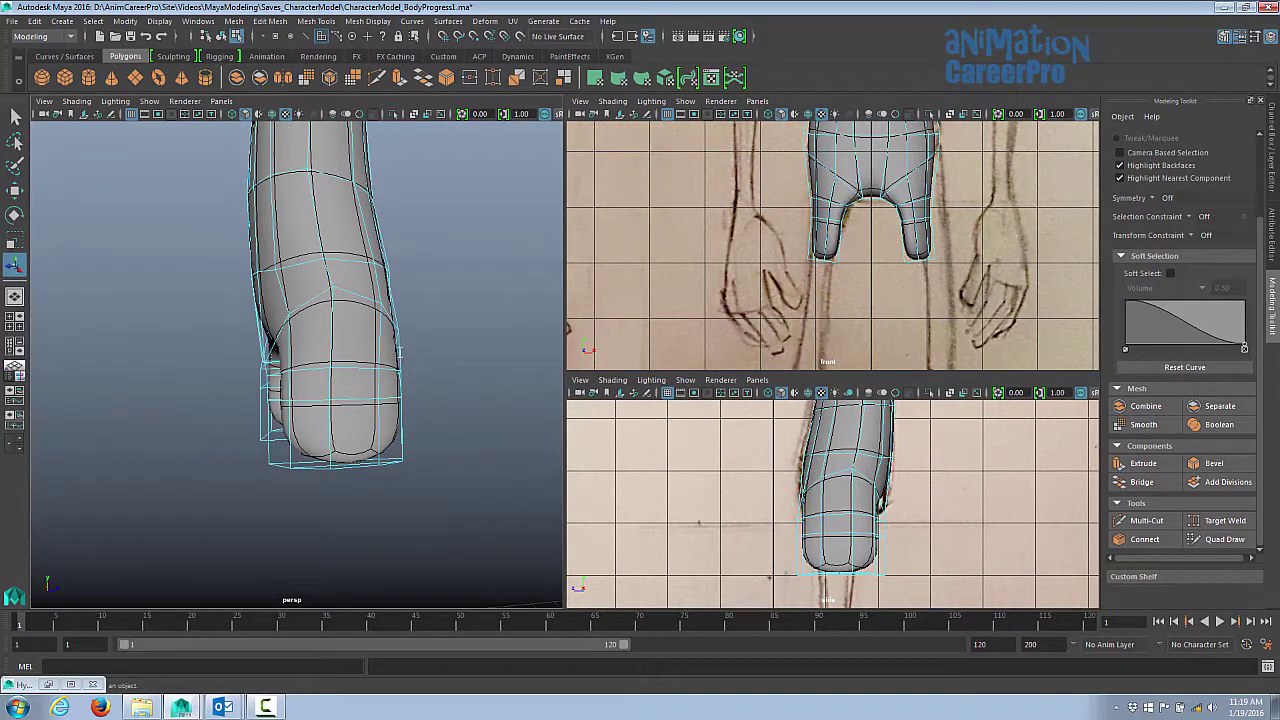
# - Select the lower leg vertices on both legs and scale them narrower along Z to the sketched leg depth
pyautogui.rightClick(400, 335)
pyautogui.click(337, 336)
pyautogui.moveTo(250, 385); pyautogui.dragTo(420, 485)
pyautogui.press('r')
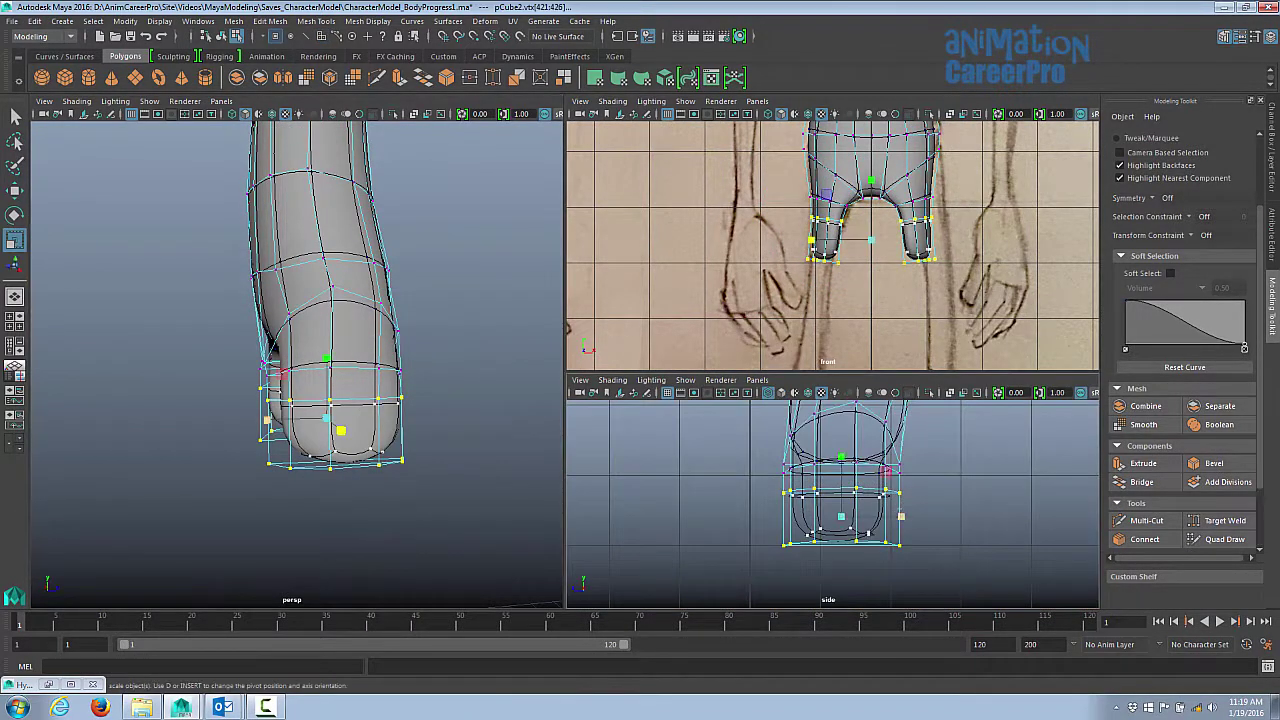
pyautogui.moveTo(305, 420); pyautogui.dragTo(371, 194)
# - Move the front pelvis and crotch vertices along Z to follow the sketched front outline in the side view
pyautogui.press('w')
pyautogui.click(370, 268)
pyautogui.keyDown('alt'); pyautogui.moveTo(370, 268); pyautogui.dragTo(318, 310); pyautogui.keyUp('alt')
pyautogui.keyDown('alt'); pyautogui.moveTo(903, 548); pyautogui.dragTo(883, 510, button='middle'); pyautogui.keyUp('alt')
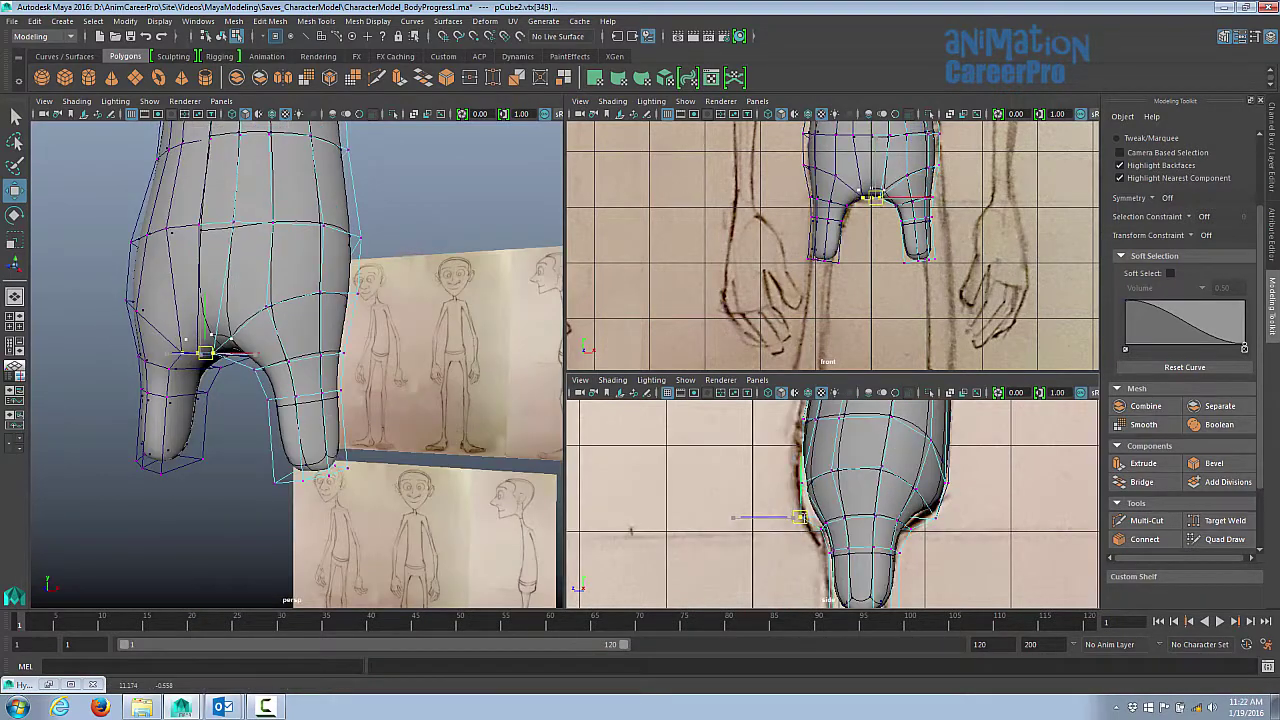
pyautogui.click(790, 470)
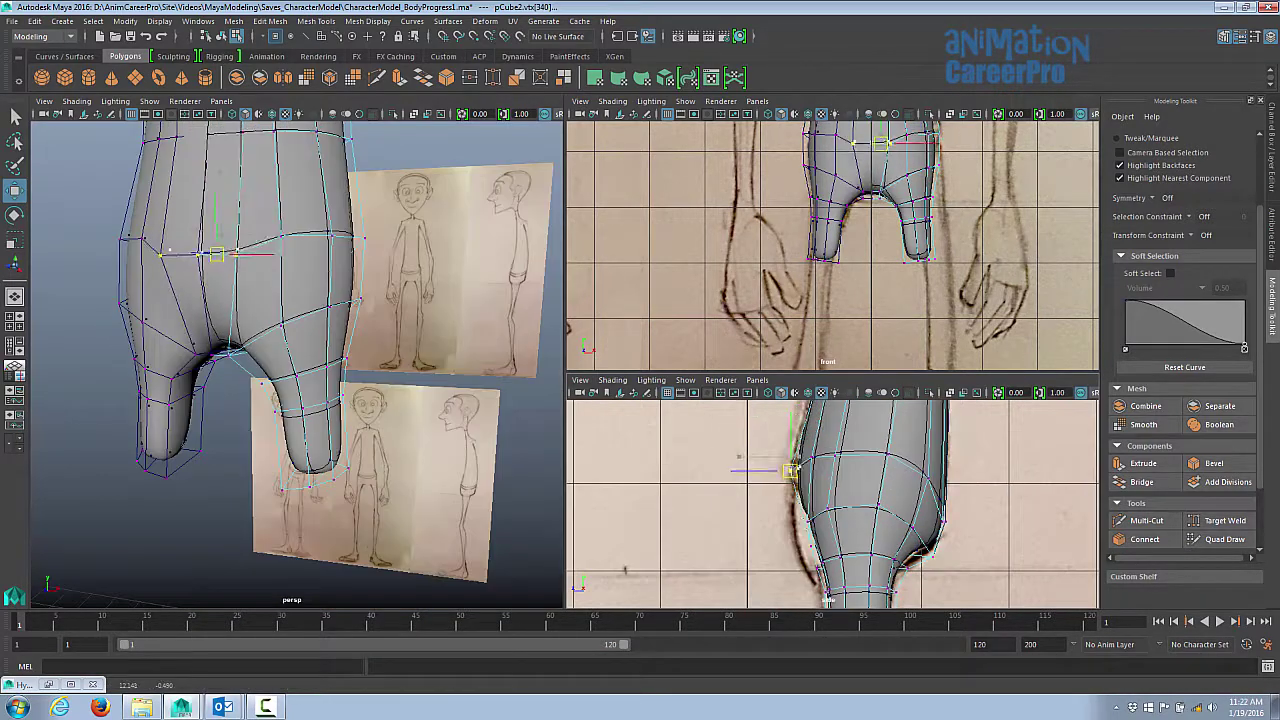
pyautogui.keyDown('alt'); pyautogui.moveTo(300, 300); pyautogui.dragTo(420, 290); pyautogui.keyUp('alt')
pyautogui.click(183, 337)
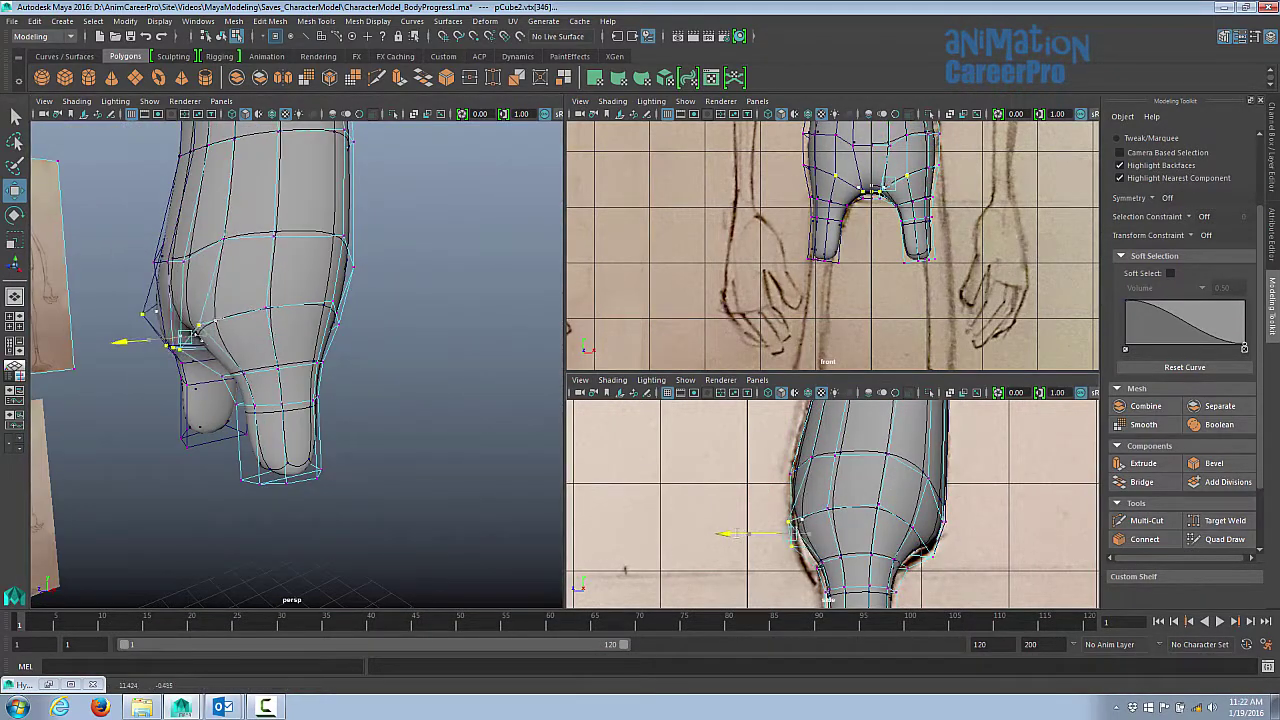
pyautogui.keyDown('alt'); pyautogui.moveTo(850, 500); pyautogui.dragTo(850, 470, button='middle'); pyautogui.keyUp('alt')
# - Reposition the mirrored pair of upper front pelvis vertices along X and Z to round the front of the hips
pyautogui.keyDown('alt'); pyautogui.moveTo(300, 300); pyautogui.dragTo(360, 300); pyautogui.keyUp('alt')
pyautogui.click(251, 414)
pyautogui.moveTo(850, 500)
pyautogui.keyDown('alt'); pyautogui.mouseDown(button='middle')
pyautogui.moveTo(840, 470)
pyautogui.moveTo(858, 498)
pyautogui.moveTo(866, 490)
pyautogui.mouseUp(button='middle'); pyautogui.keyUp('alt')
pyautogui.scroll(5, 318, 437)
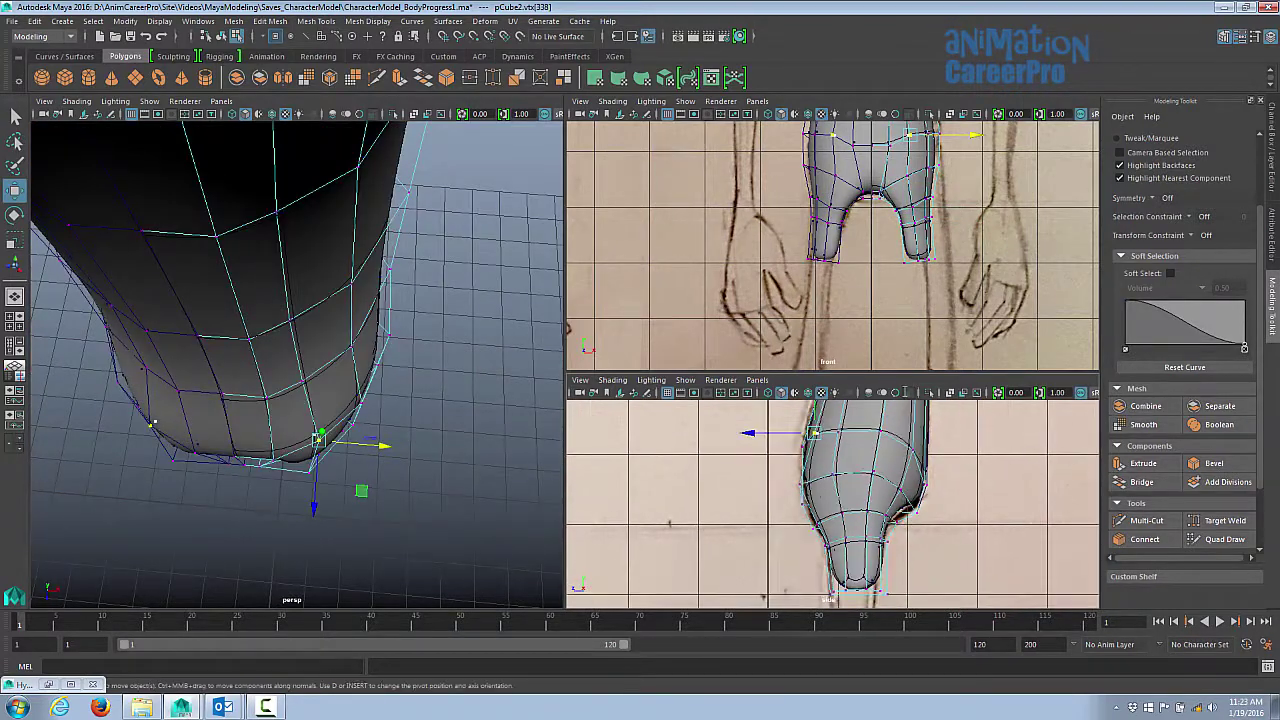
pyautogui.scroll(5, 833, 502)
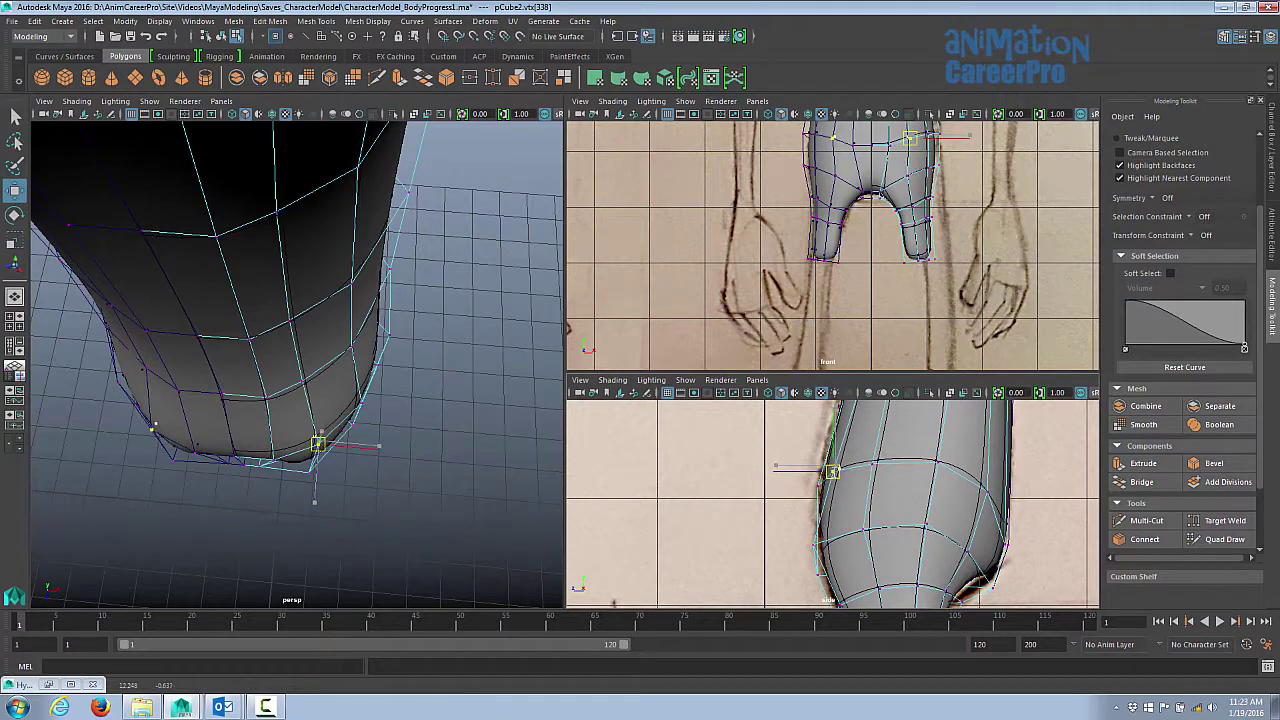
pyautogui.scroll(-5, 318, 437)
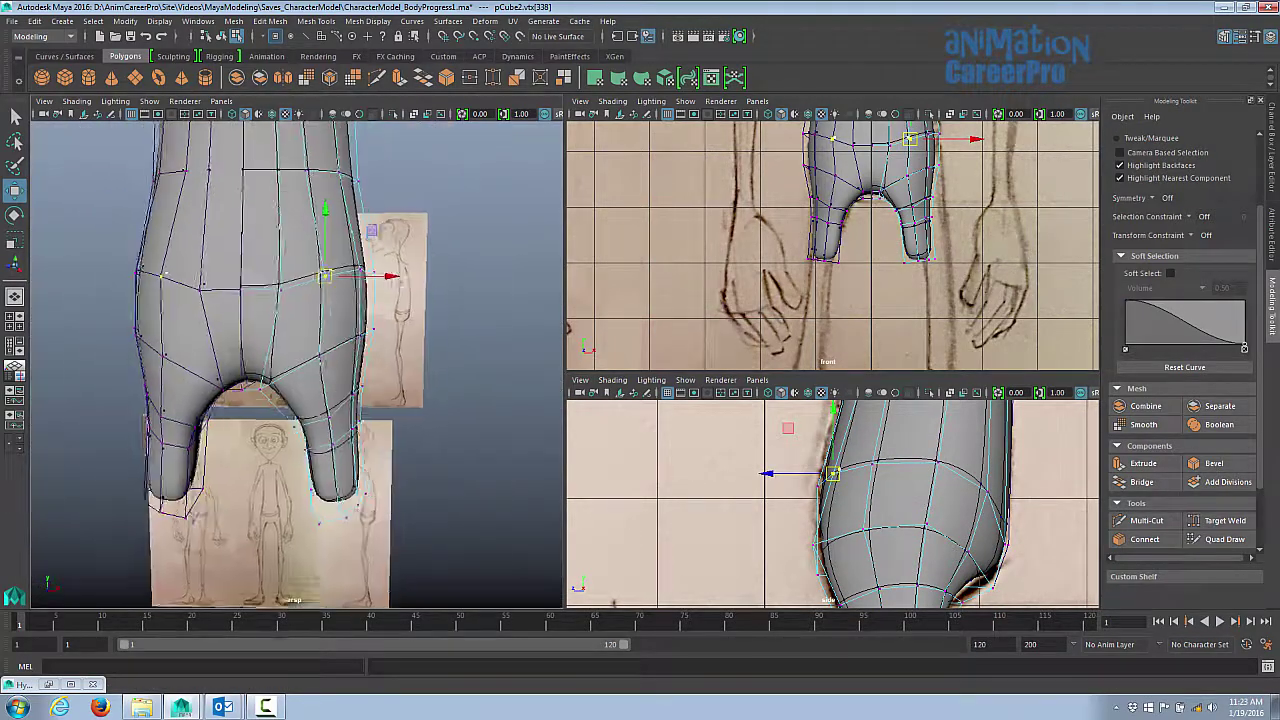
# - Scale the inner-thigh vertices of both legs along Z to round the inside of the legs
pyautogui.keyDown('alt'); pyautogui.moveTo(300, 350); pyautogui.dragTo(320, 300); pyautogui.keyUp('alt')
pyautogui.press('r')
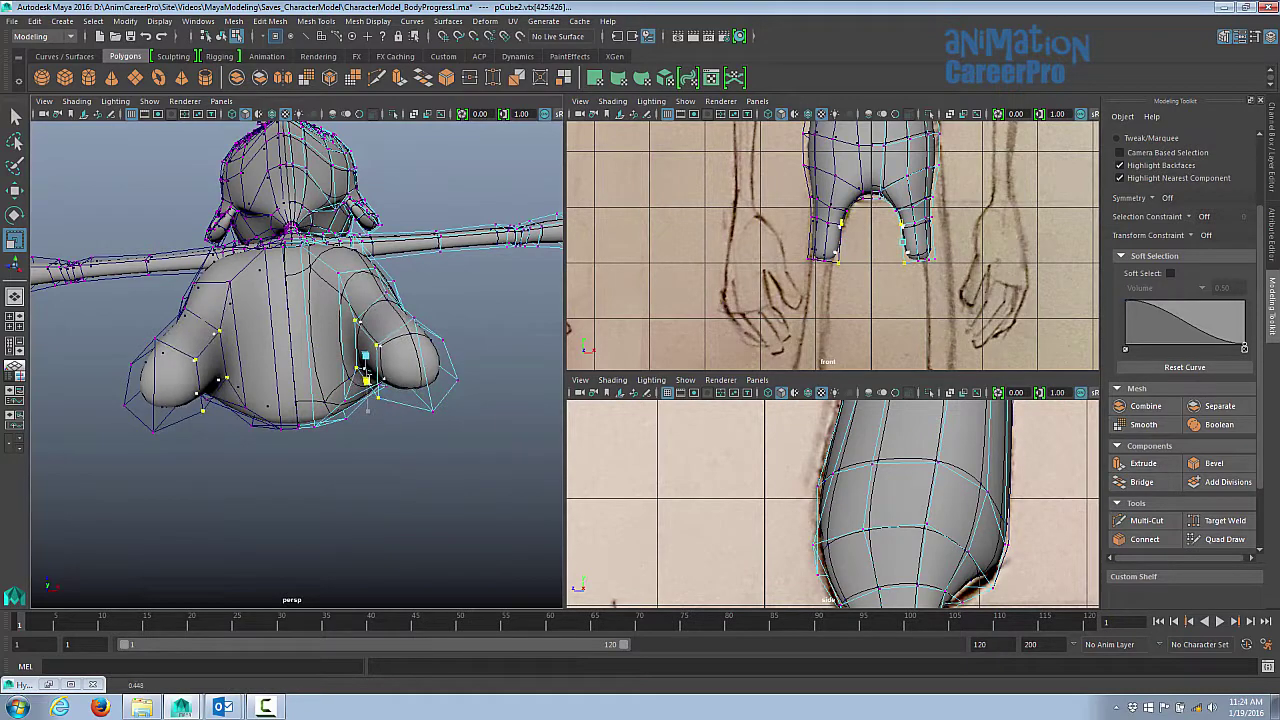
pyautogui.keyDown('alt'); pyautogui.moveTo(456, 408); pyautogui.dragTo(240, 270); pyautogui.keyUp('alt')
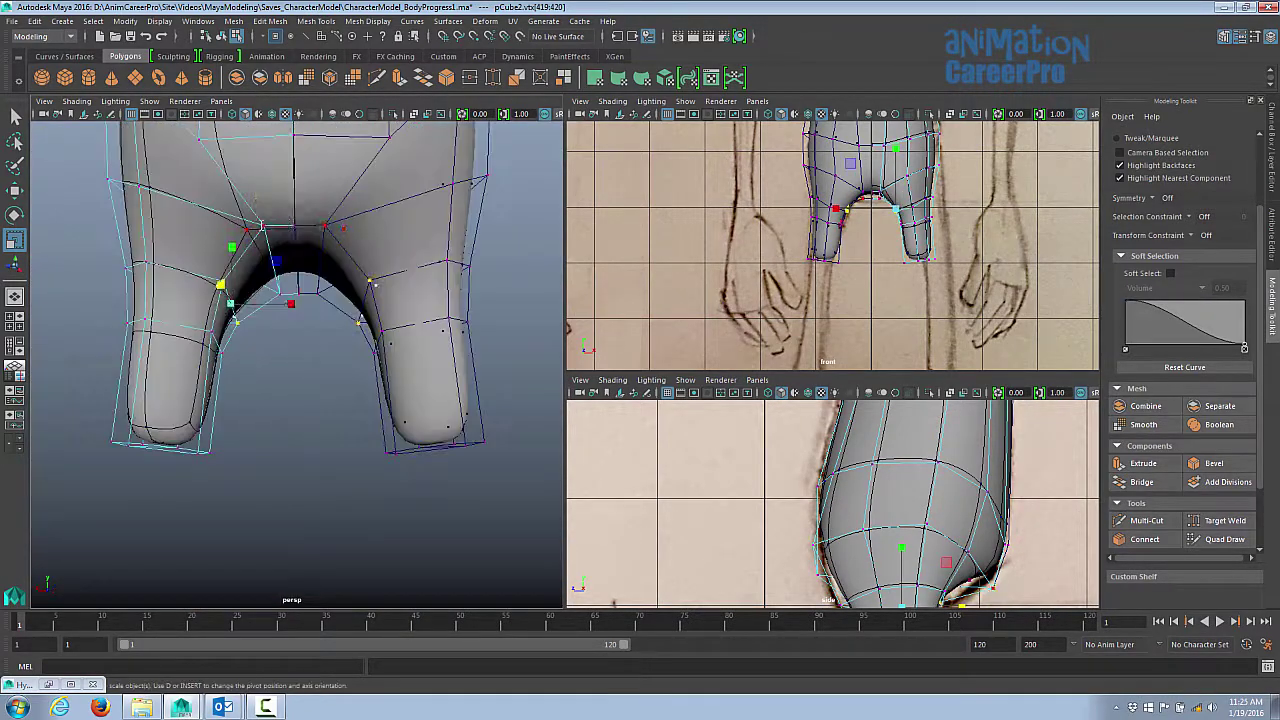
# - Move the rear crotch vertices outward along X, and adjust the matching front crotch vertices along X
pyautogui.click(266, 223)
pyautogui.press('w')
pyautogui.moveTo(212, 224); pyautogui.dragTo(190, 225)
pyautogui.keyDown('alt'); pyautogui.moveTo(276, 249); pyautogui.dragTo(298, 325); pyautogui.keyUp('alt')
pyautogui.click(317, 283)
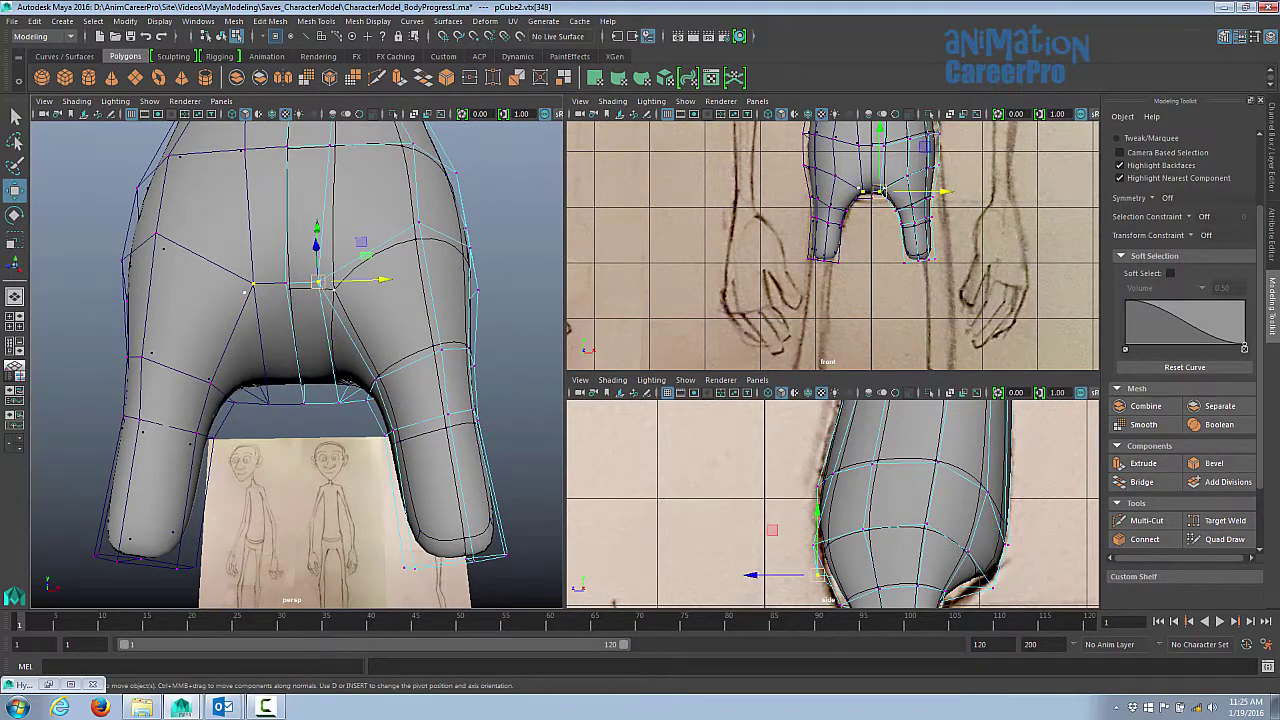
pyautogui.keyDown('alt'); pyautogui.moveTo(381, 353); pyautogui.dragTo(332, 337); pyautogui.keyUp('alt')
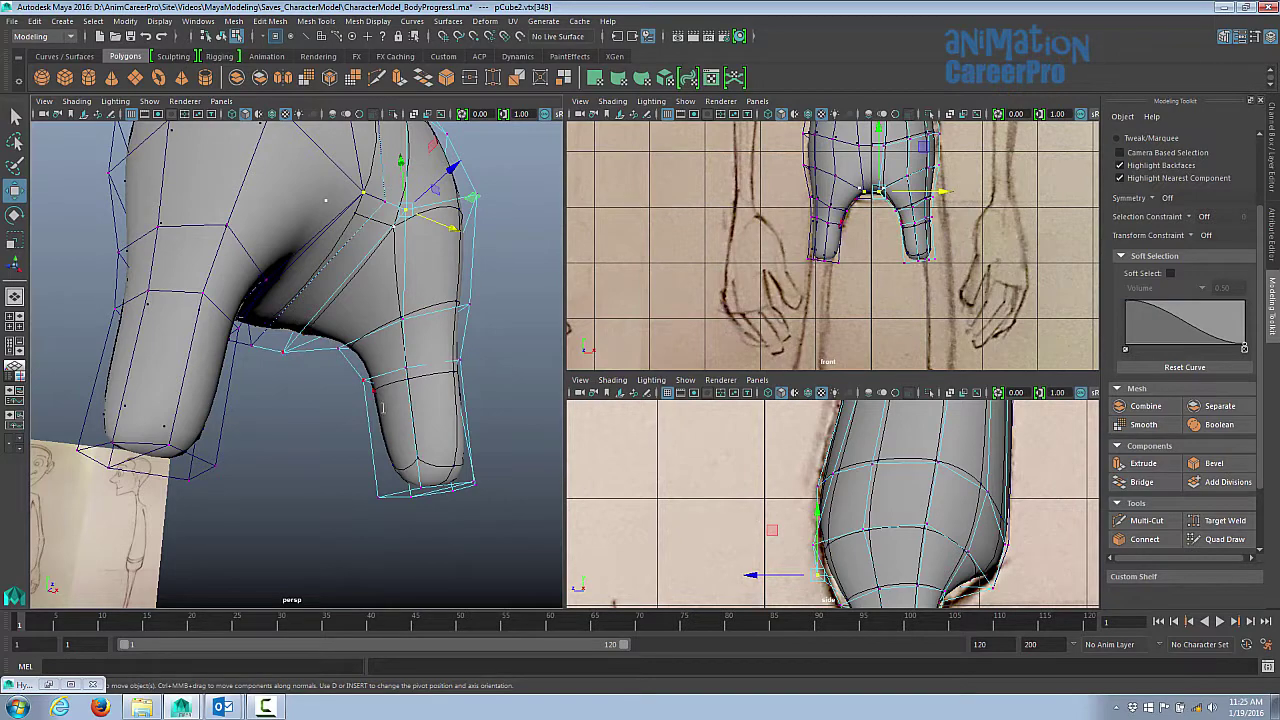
pyautogui.keyDown('alt'); pyautogui.moveTo(325, 200); pyautogui.dragTo(385, 200); pyautogui.keyUp('alt')
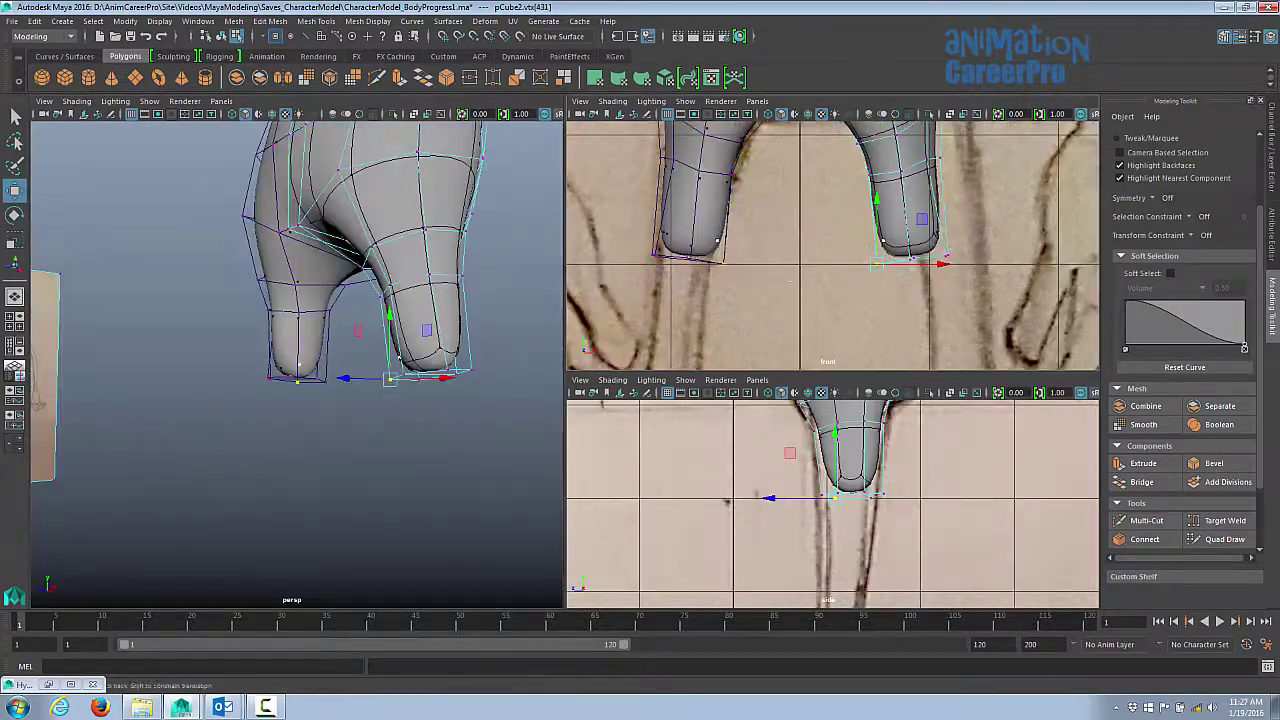
# - Level the leg-end vertices by snapping each to the same grid line along Y, and rotate the end rings to follow the sketched legs
pyautogui.scroll(3, 832, 245)
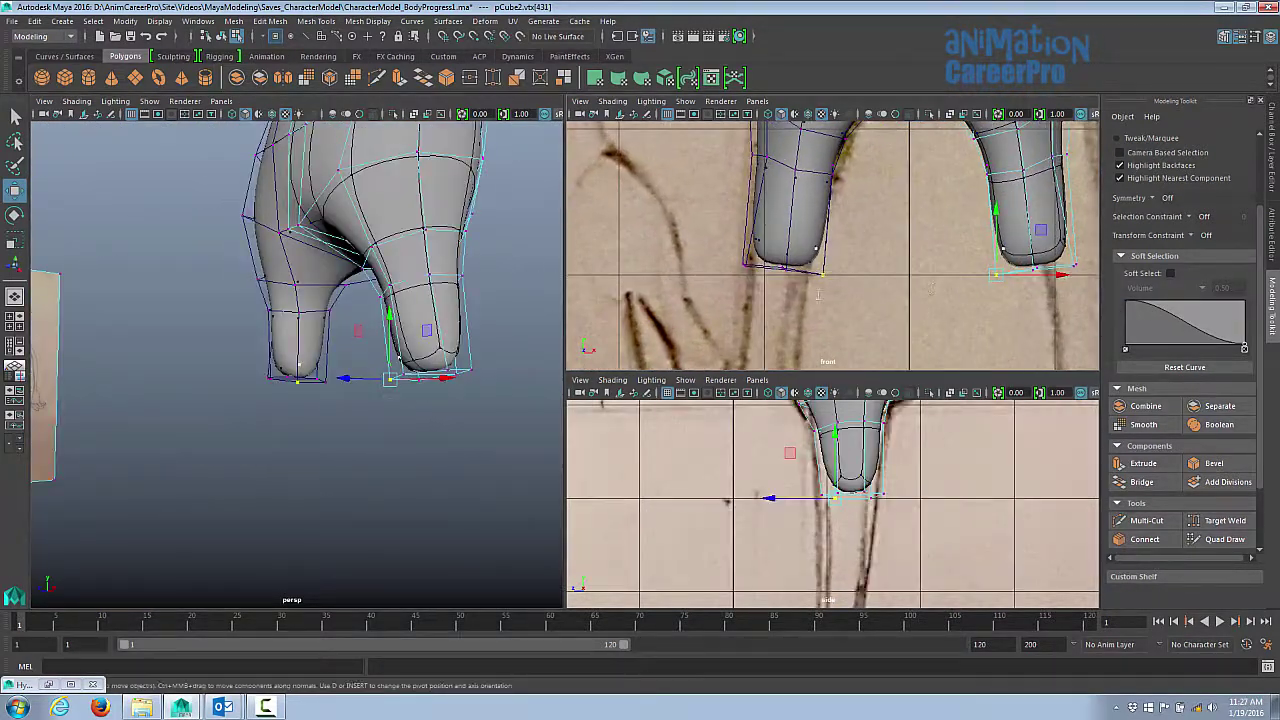
pyautogui.scroll(2, 832, 245)
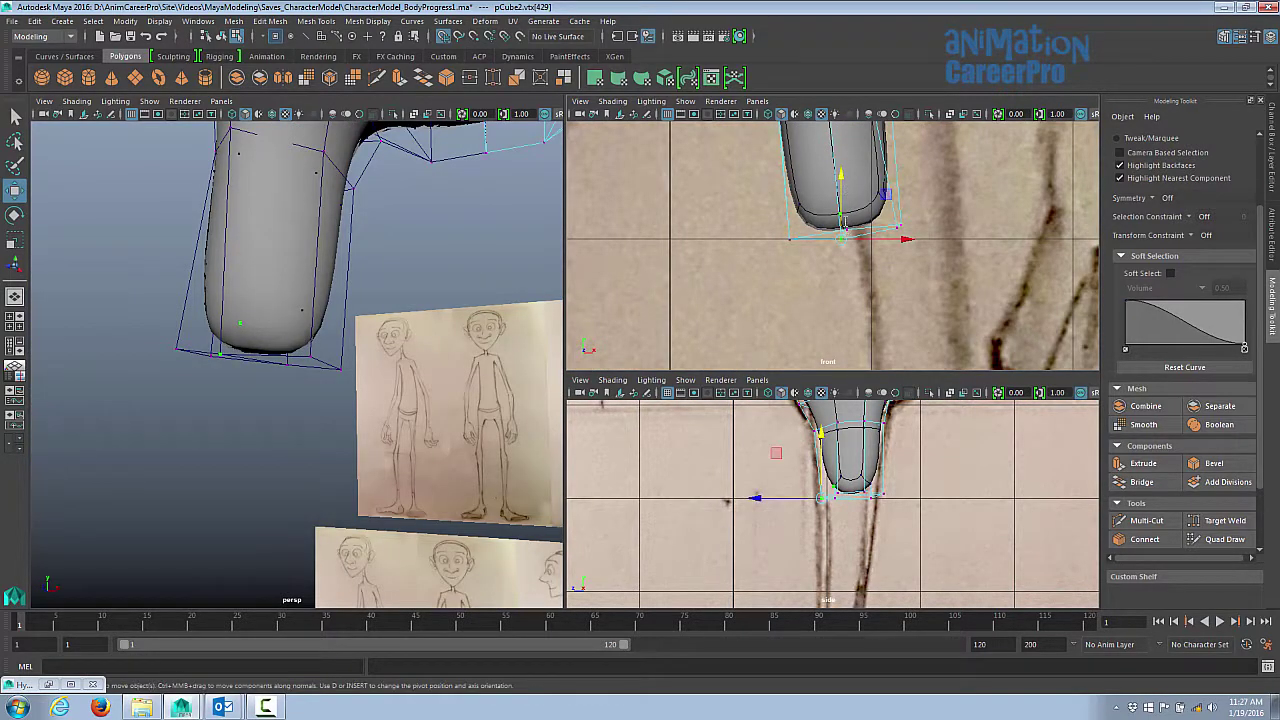
pyautogui.moveTo(846, 165); pyautogui.dragTo(846, 173)
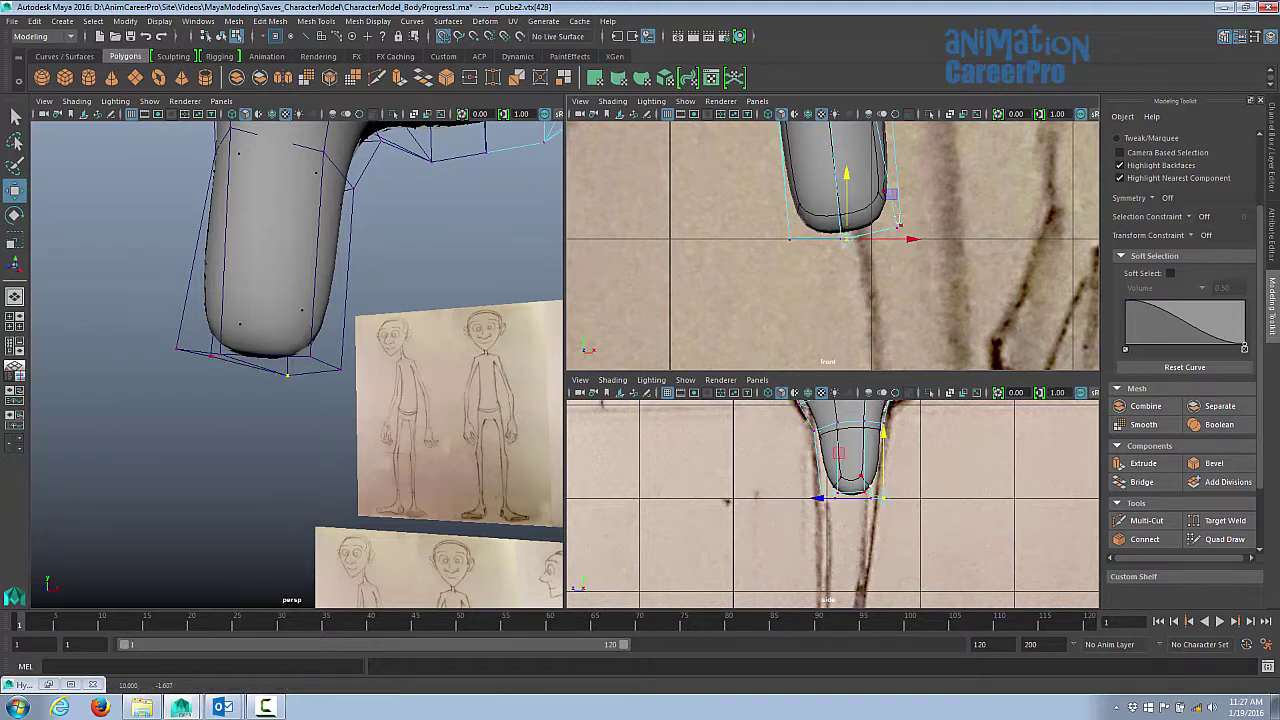
pyautogui.click(899, 228)
pyautogui.scroll(2, 827, 240)
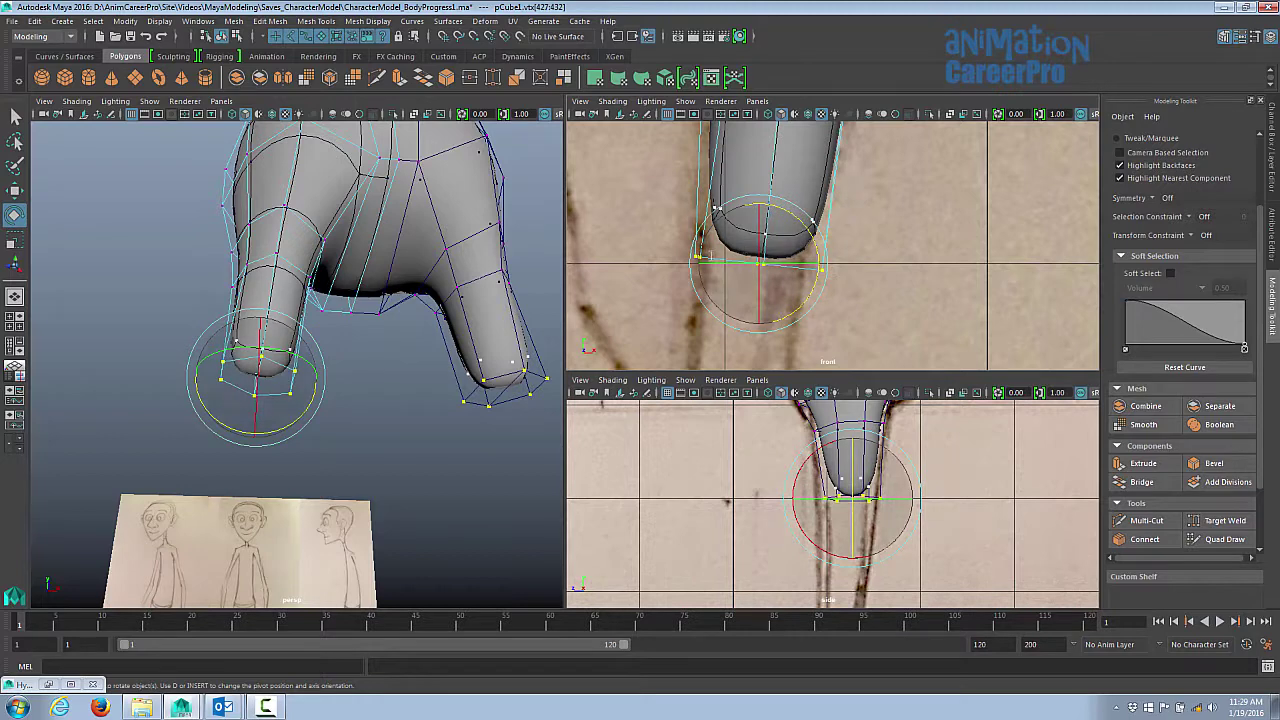
pyautogui.moveTo(806, 222); pyautogui.dragTo(812, 229)
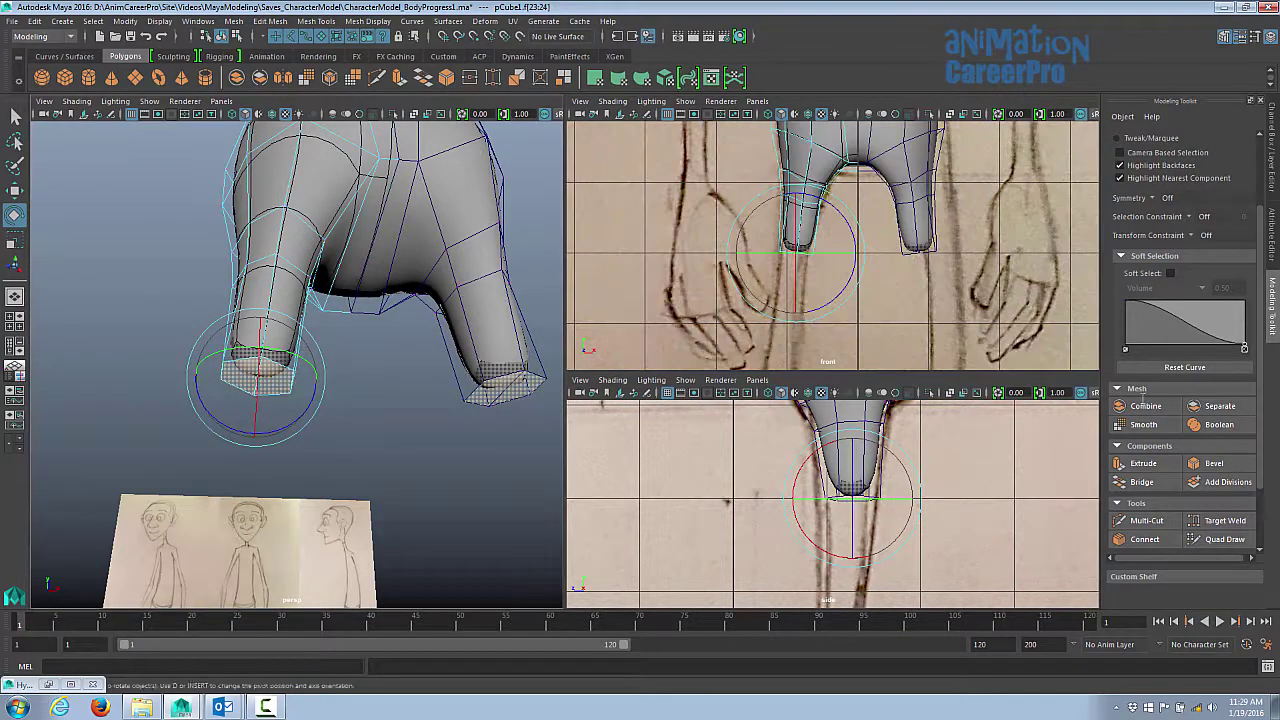
# - Extrude the end faces of both legs downward in sections to form the thighs along the sketched outlines
pyautogui.click(1143, 463)
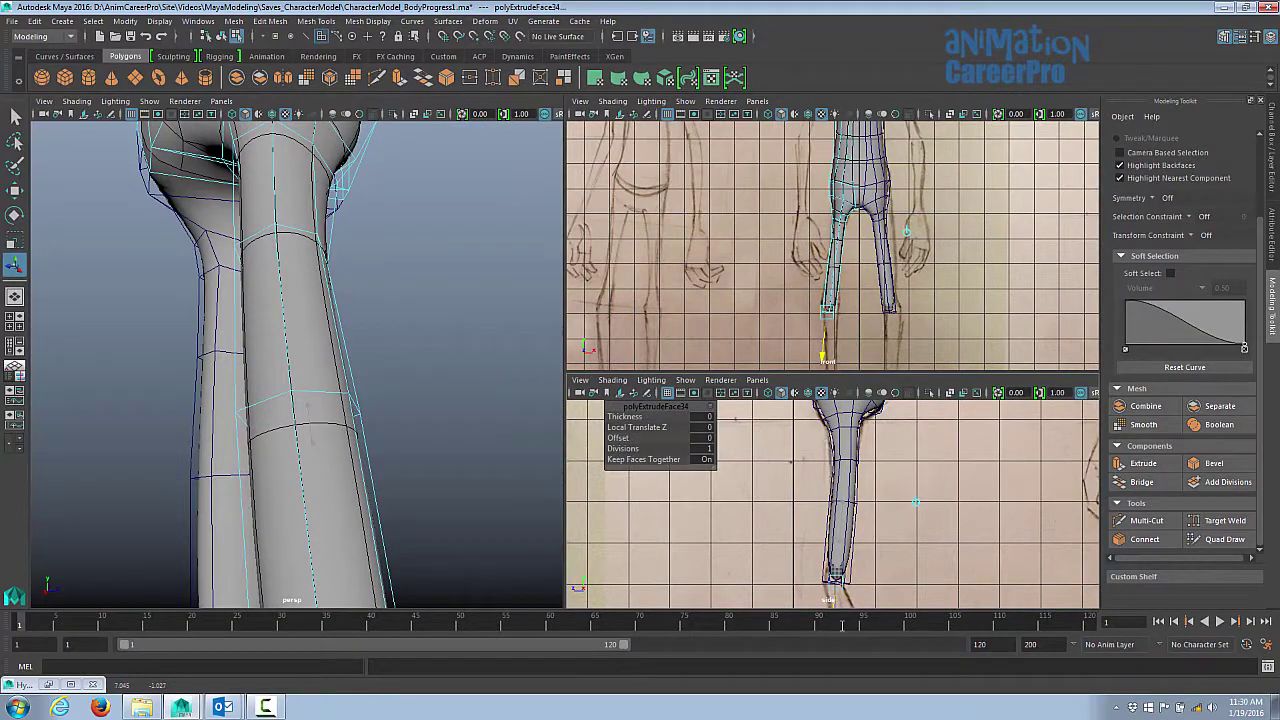
pyautogui.scroll(3, 832, 500)
pyautogui.hotkey('ctrl', 'e')
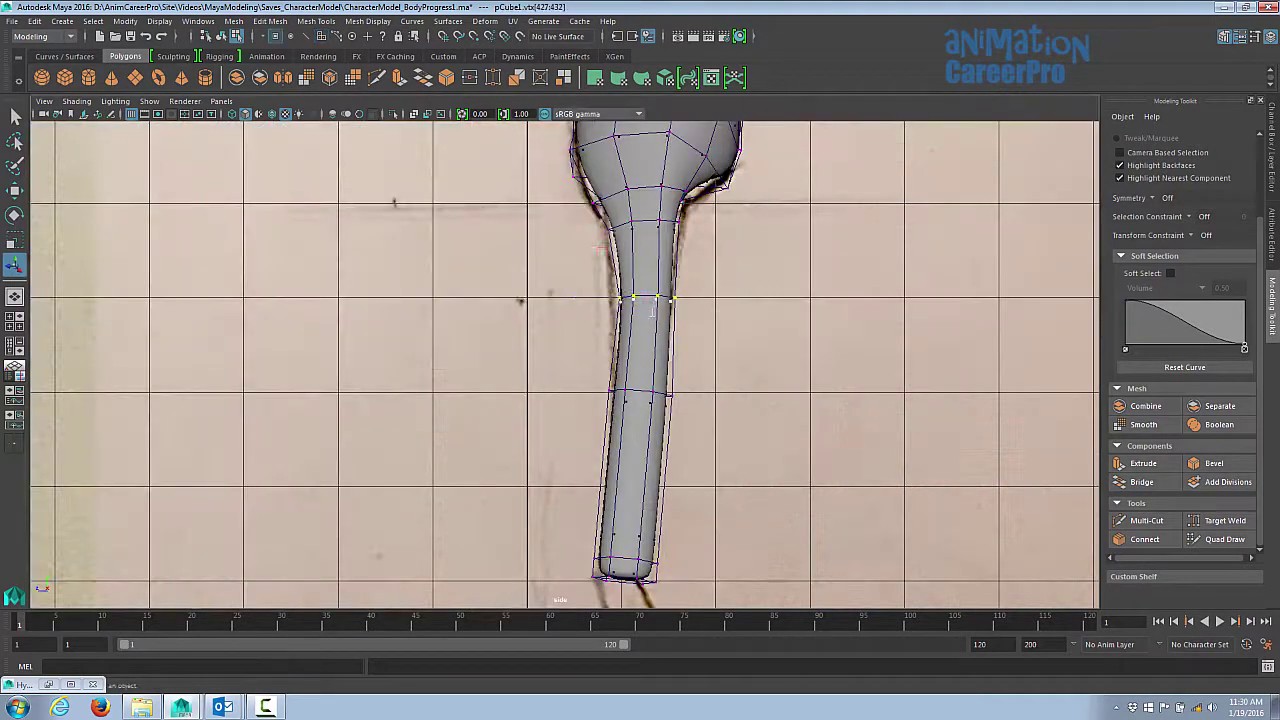
# - Fit the mid-thigh vertex rings to the front and side outlines, and move the mirrored lower front pelvis vertices back along Z
pyautogui.scroll(2, 640, 360)
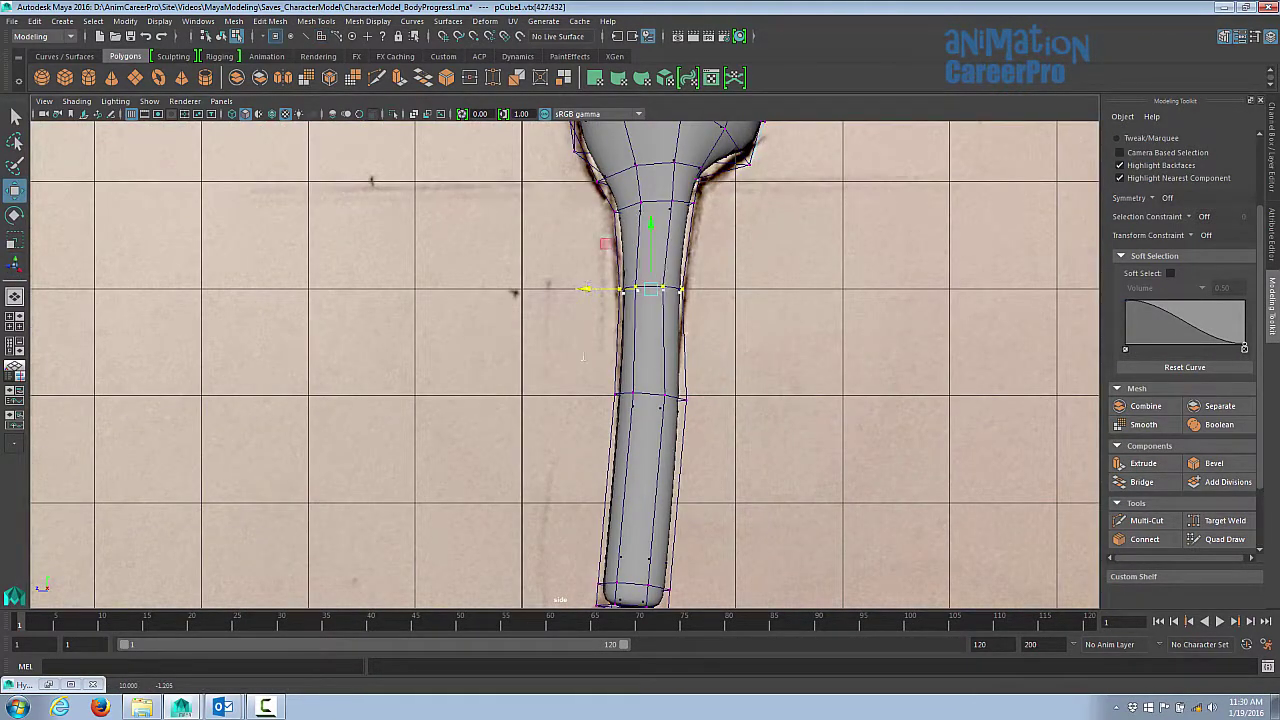
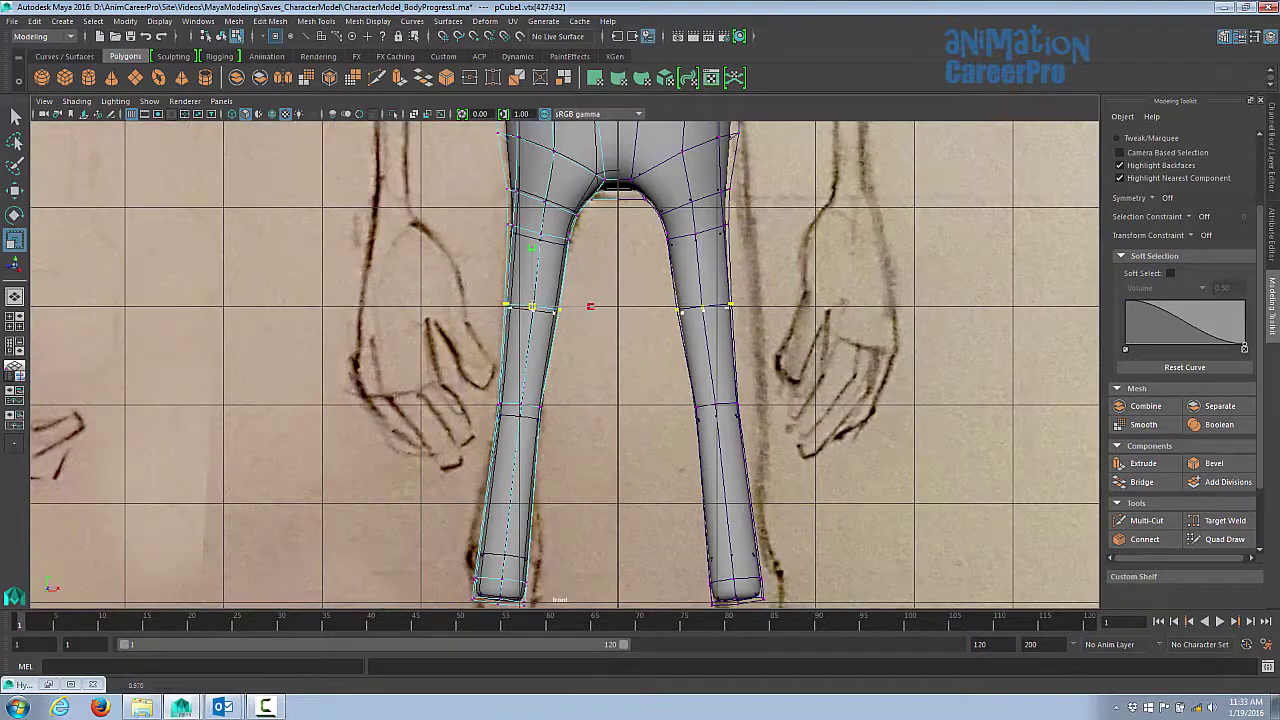
pyautogui.press('w')
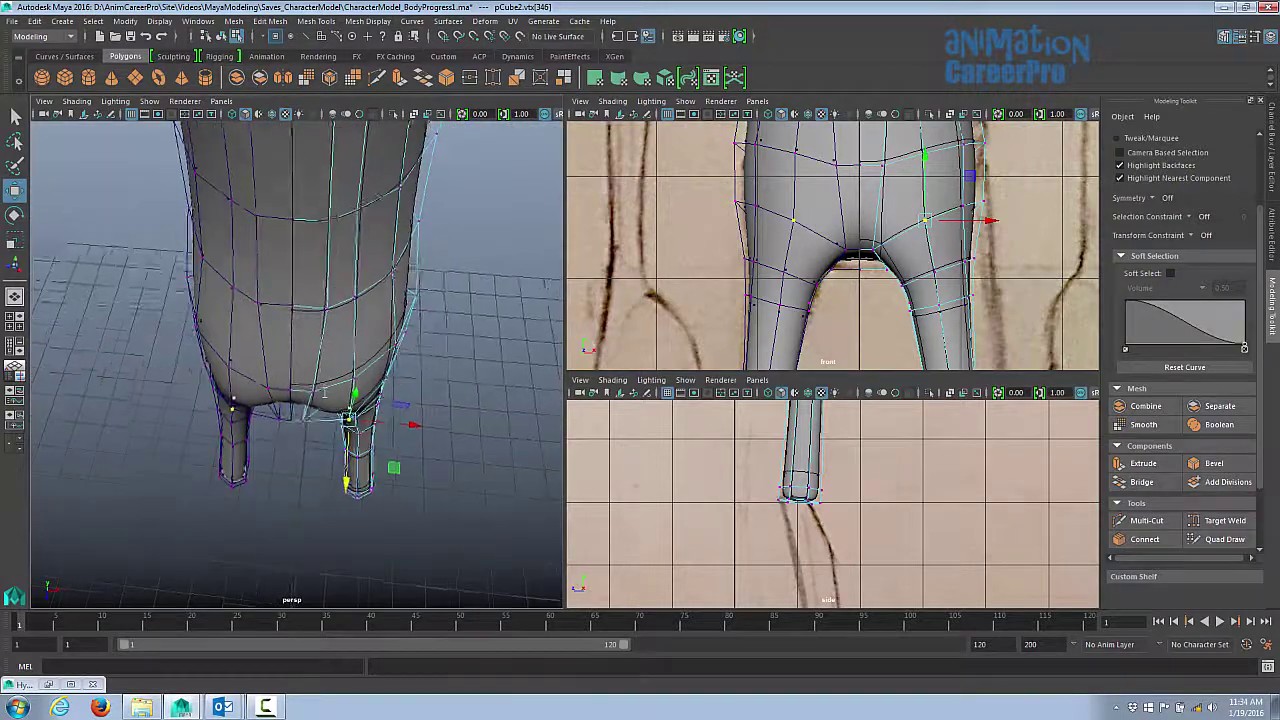
pyautogui.keyDown('alt'); pyautogui.moveTo(323, 393); pyautogui.dragTo(401, 418, button='right'); pyautogui.keyUp('alt')
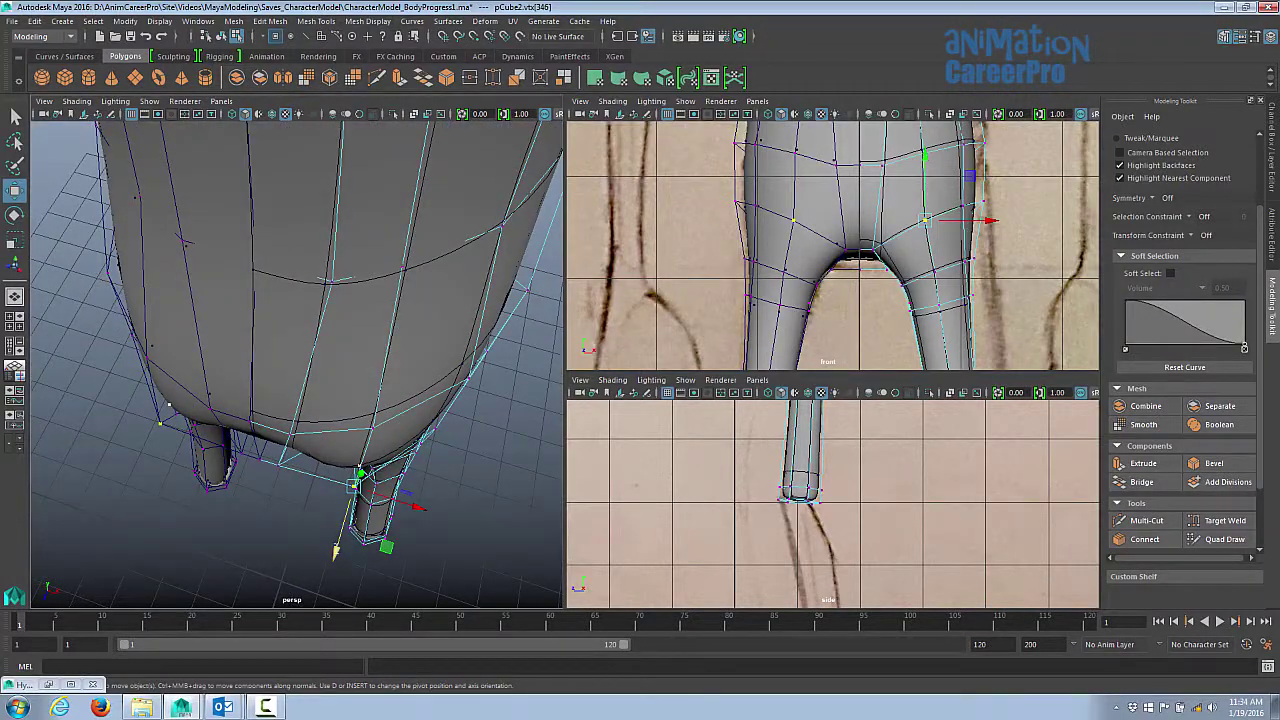
pyautogui.moveTo(336, 548); pyautogui.dragTo(346, 533)
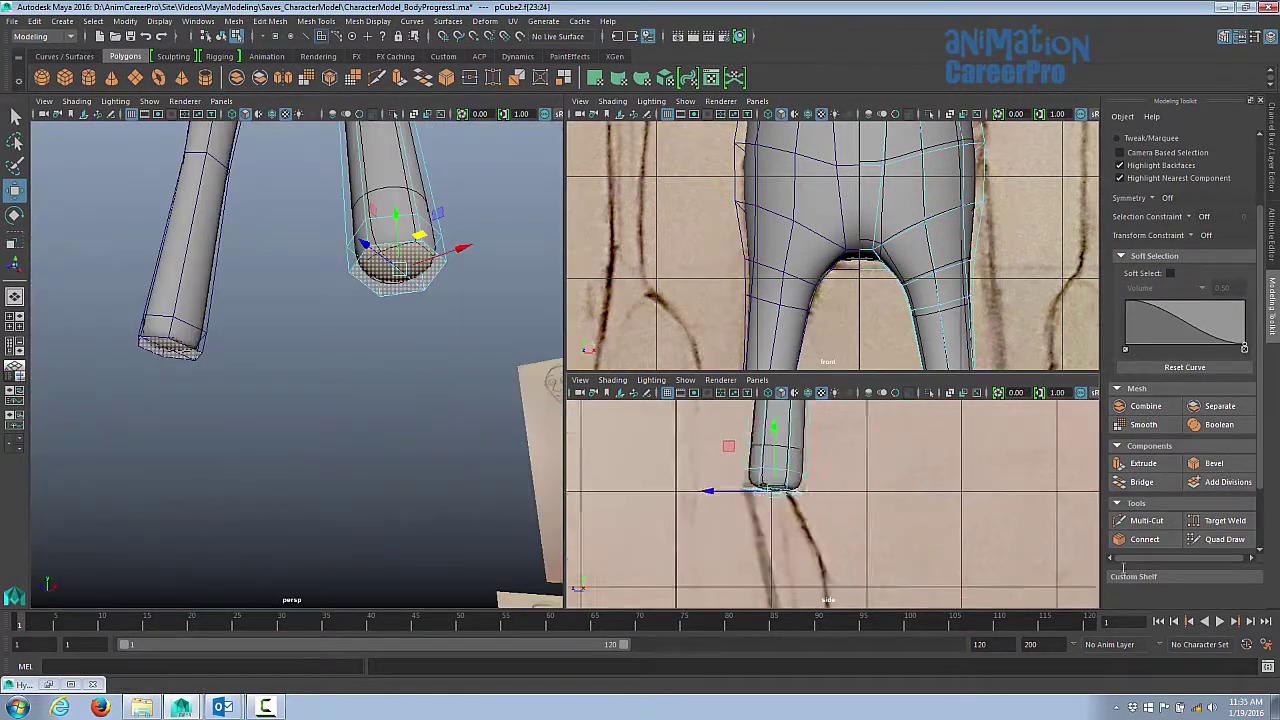
# - Extrude both leg ends a short section downward at the top of the knees and rotate the new end faces
pyautogui.click(1120, 463)
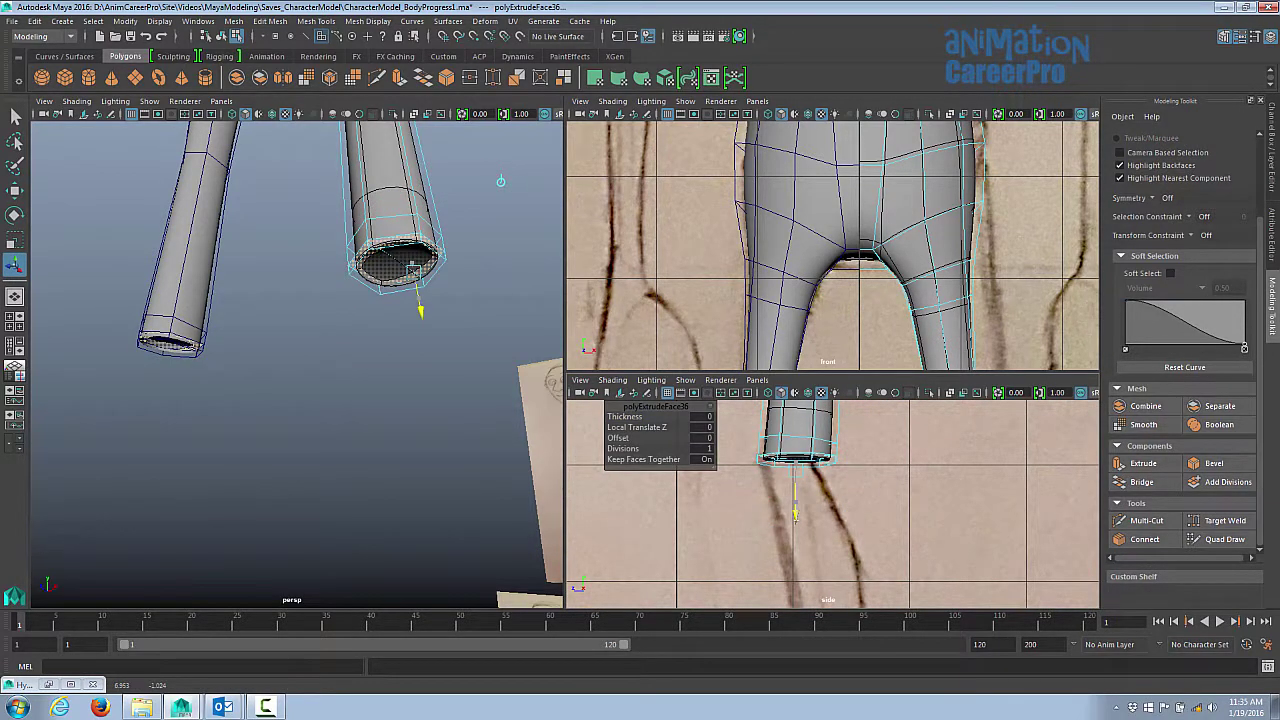
pyautogui.click(499, 171)
pyautogui.moveTo(396, 218); pyautogui.dragTo(378, 300)
pyautogui.press('e')
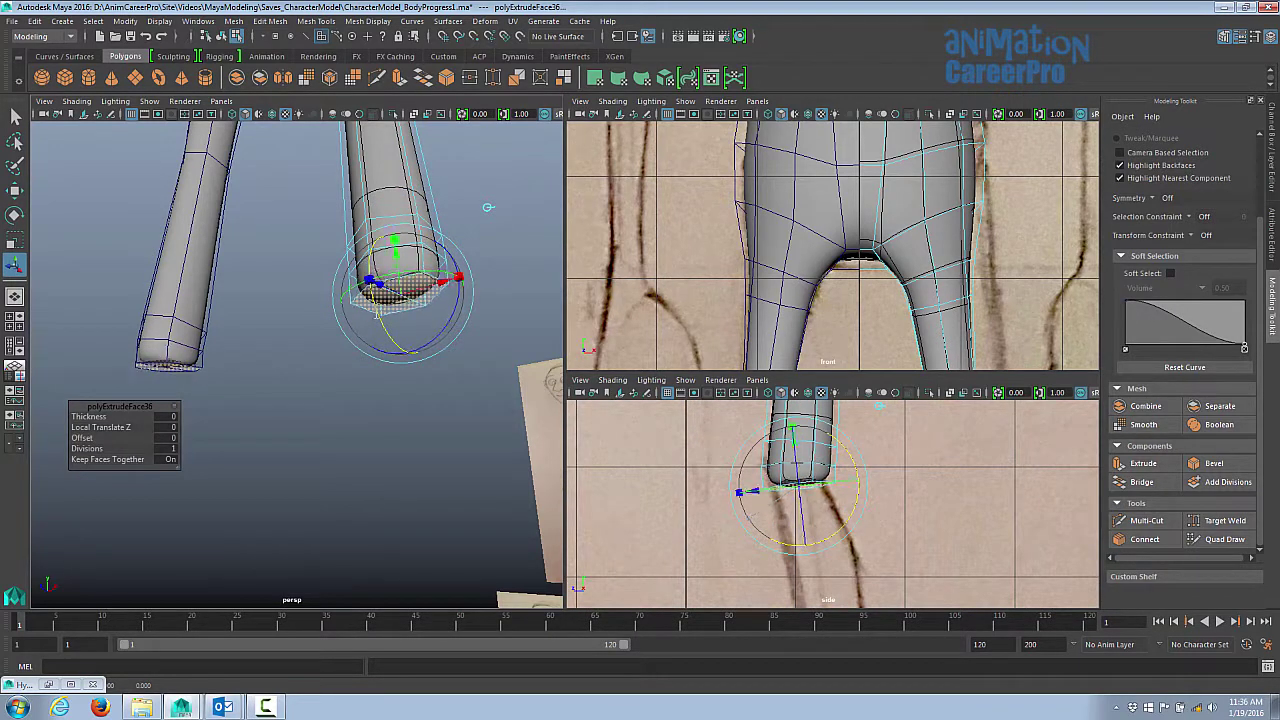
# - Extrude further short sections from both leg ends, angling each to follow the knee bend in the side sketch
pyautogui.click(1143, 463)
pyautogui.moveTo(166, 318); pyautogui.dragTo(171, 341)
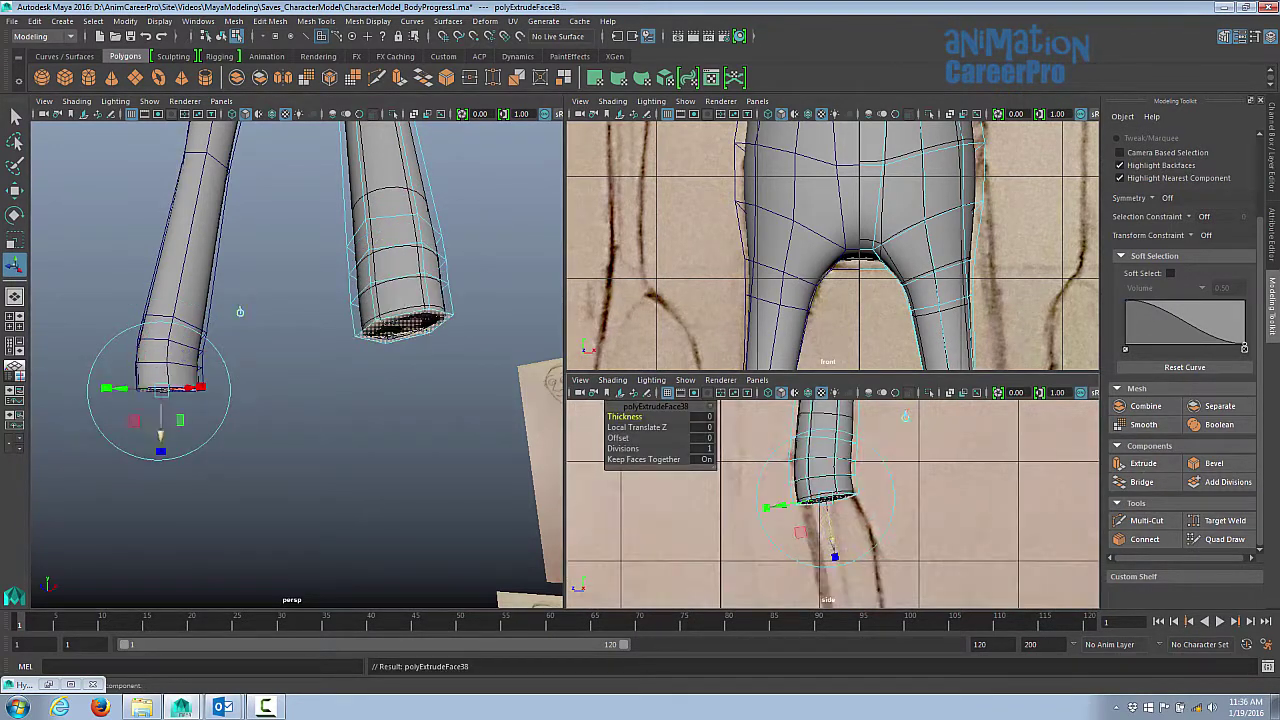
pyautogui.moveTo(247, 312); pyautogui.dragTo(255, 335, button='middle')
pyautogui.keyDown('alt'); pyautogui.moveTo(255, 335); pyautogui.dragTo(314, 300); pyautogui.keyUp('alt')
pyautogui.hotkey('ctrl', 'e')
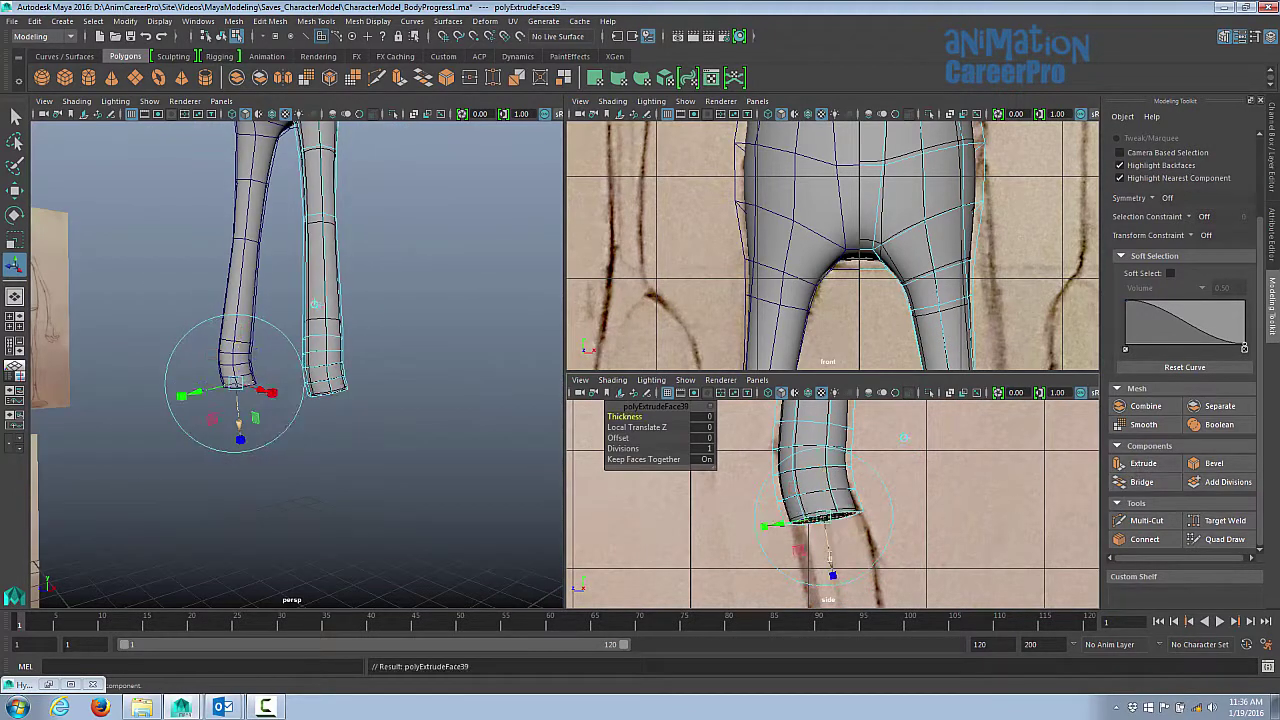
# - Extrude the upper calves from both leg ends in two sections with local Z translations of 0.616 and 0.701, following the side sketch
pyautogui.hotkey('ctrl', 'e')
pyautogui.scroll(-3, 845, 480)
pyautogui.moveTo(845, 480); pyautogui.dragTo(845, 520, button='middle')
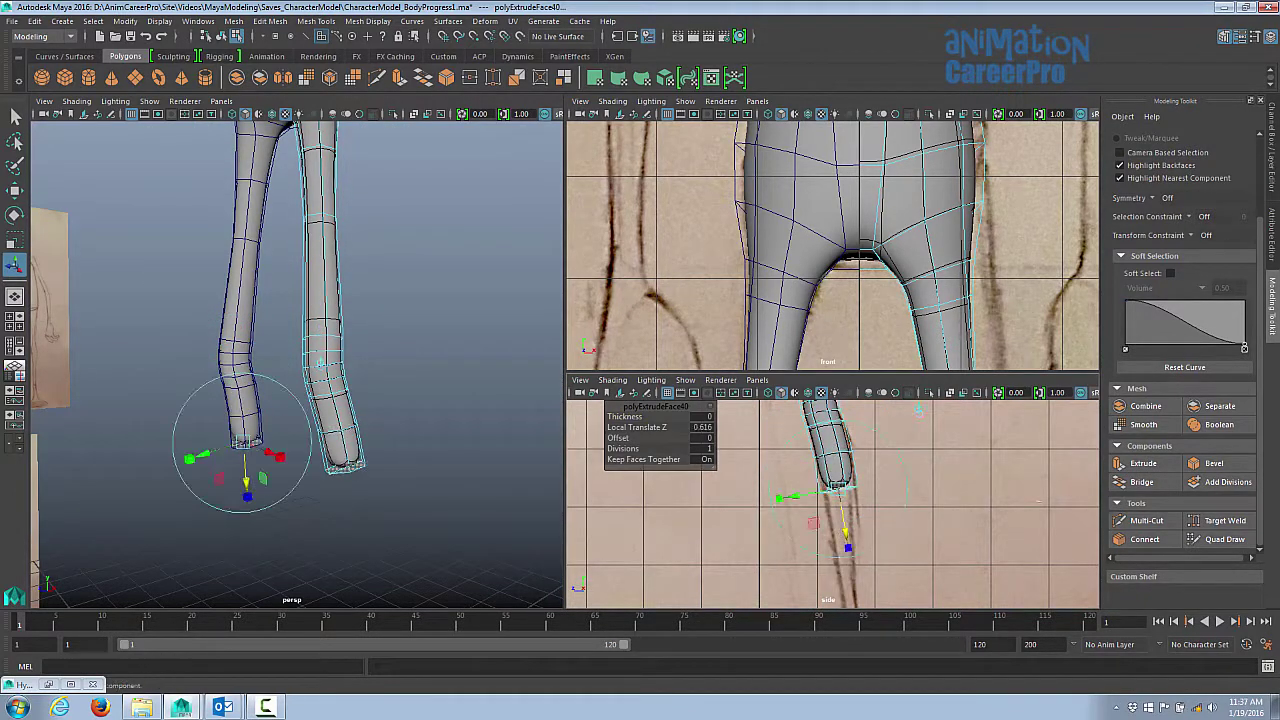
pyautogui.hotkey('ctrl', 'e')
pyautogui.press('f')
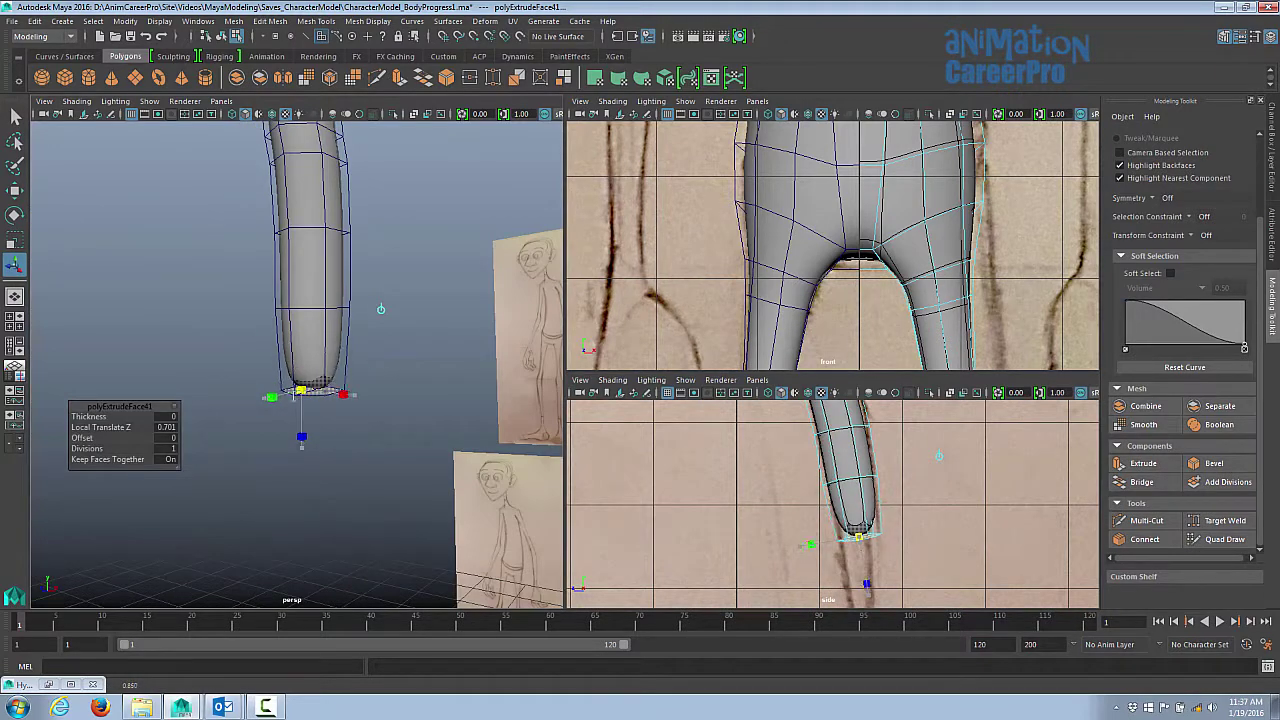
pyautogui.scroll(2, 860, 500)
# - Extrude the lower legs down to the sketched ankles, aligning and narrowing the end faces in the front and side views
pyautogui.click(1143, 463)
pyautogui.moveTo(857, 500)
pyautogui.mouseDown()
pyautogui.moveTo(857, 557)
pyautogui.moveTo(848, 515)
pyautogui.mouseUp()
pyautogui.scroll(-3, 891, 180)
pyautogui.moveTo(815, 270); pyautogui.dragTo(825, 305)
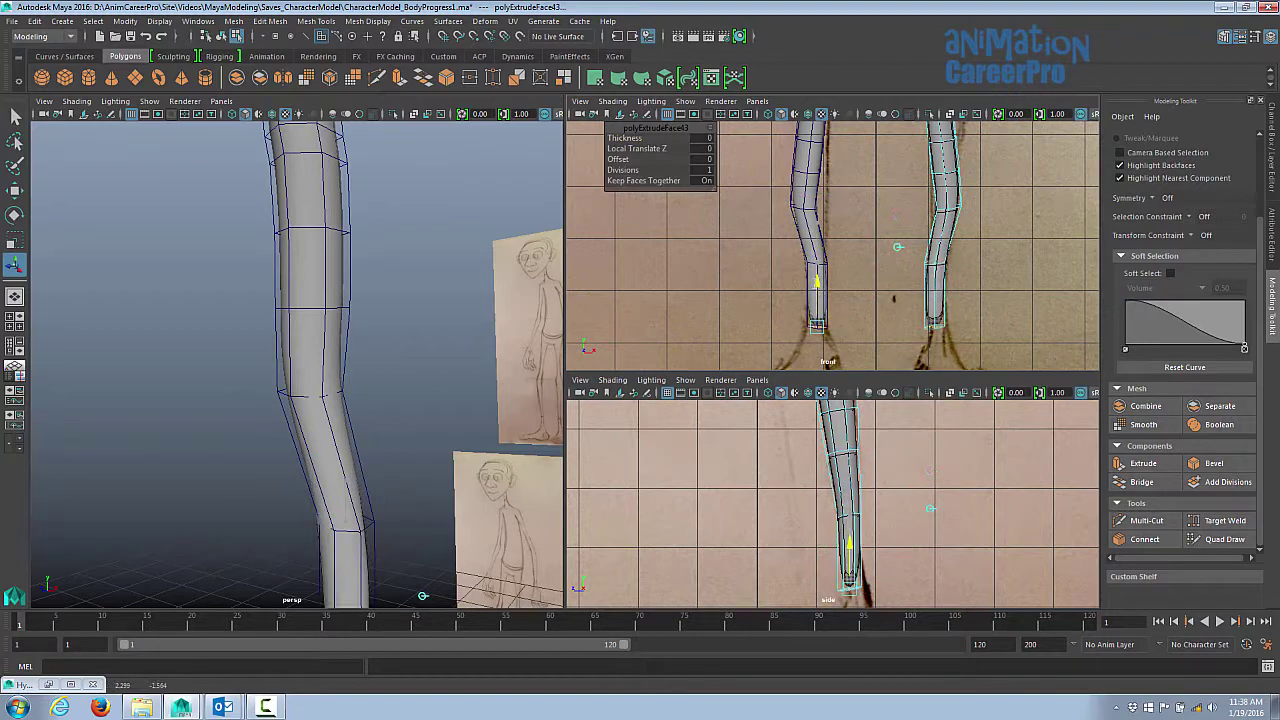
pyautogui.scroll(3, 834, 250)
pyautogui.scroll(-3, 810, 490)
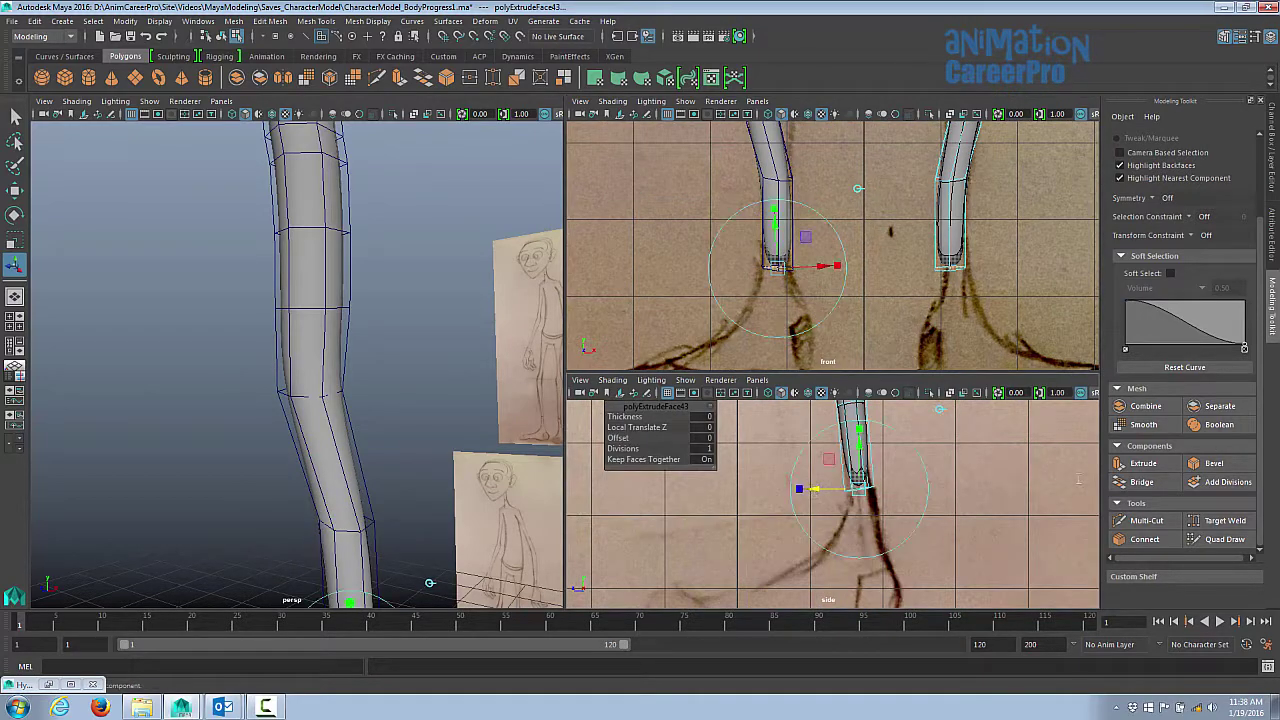
pyautogui.scroll(2, 1078, 480)
pyautogui.click(1143, 463)
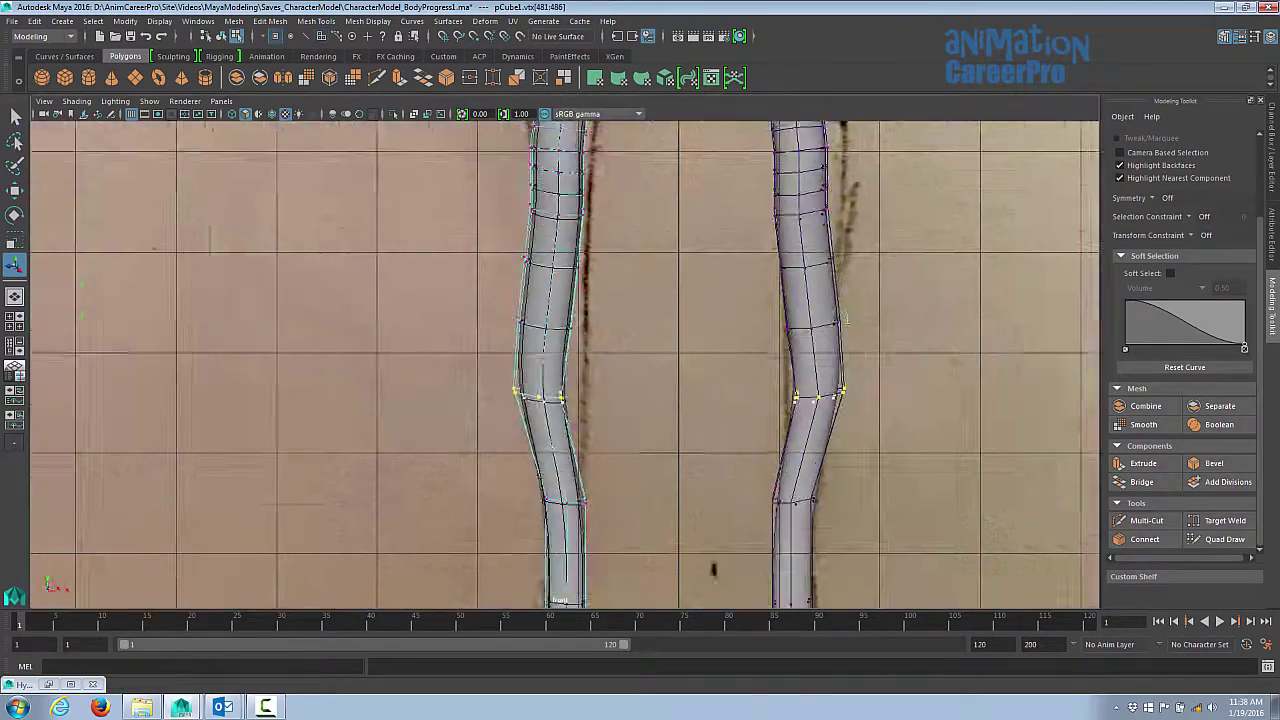
# - Move the vertex rings below both knees along X to straighten the lower legs to the front sketch
pyautogui.scroll(-2, 565, 350)
pyautogui.press('w')
pyautogui.hotkey('ctrl', 'z')
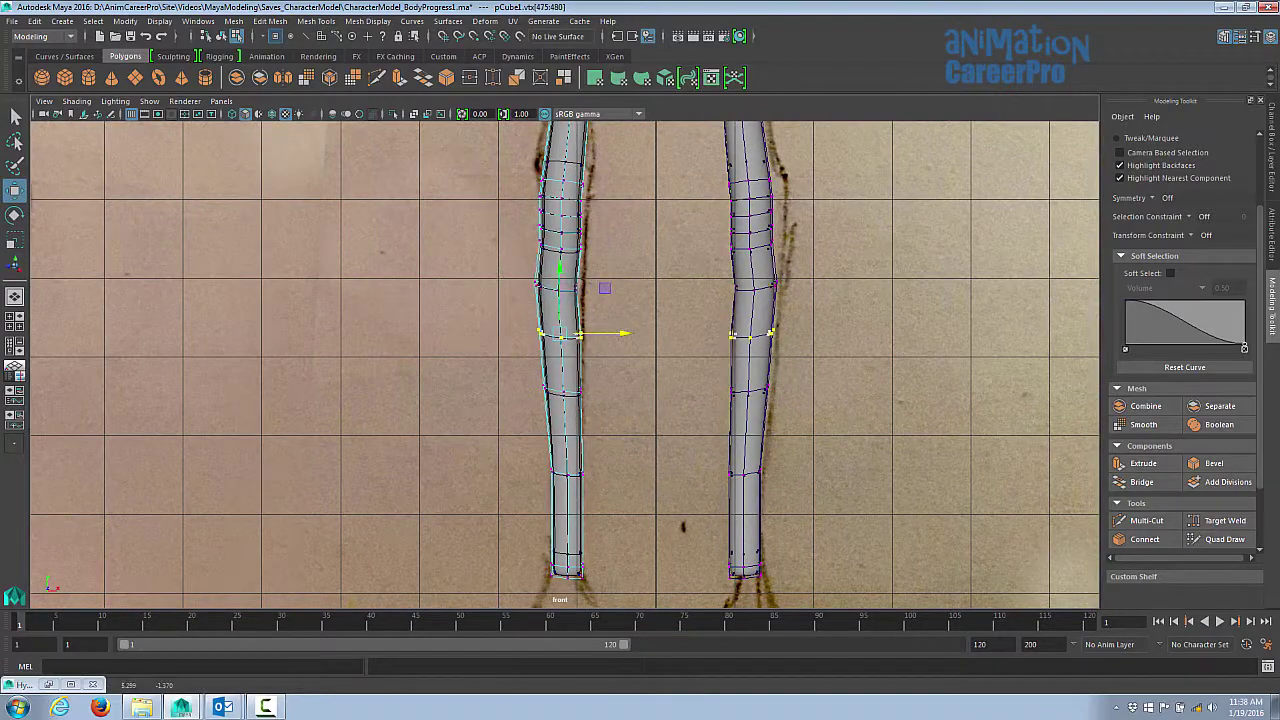
pyautogui.hotkey('ctrl', 'z')
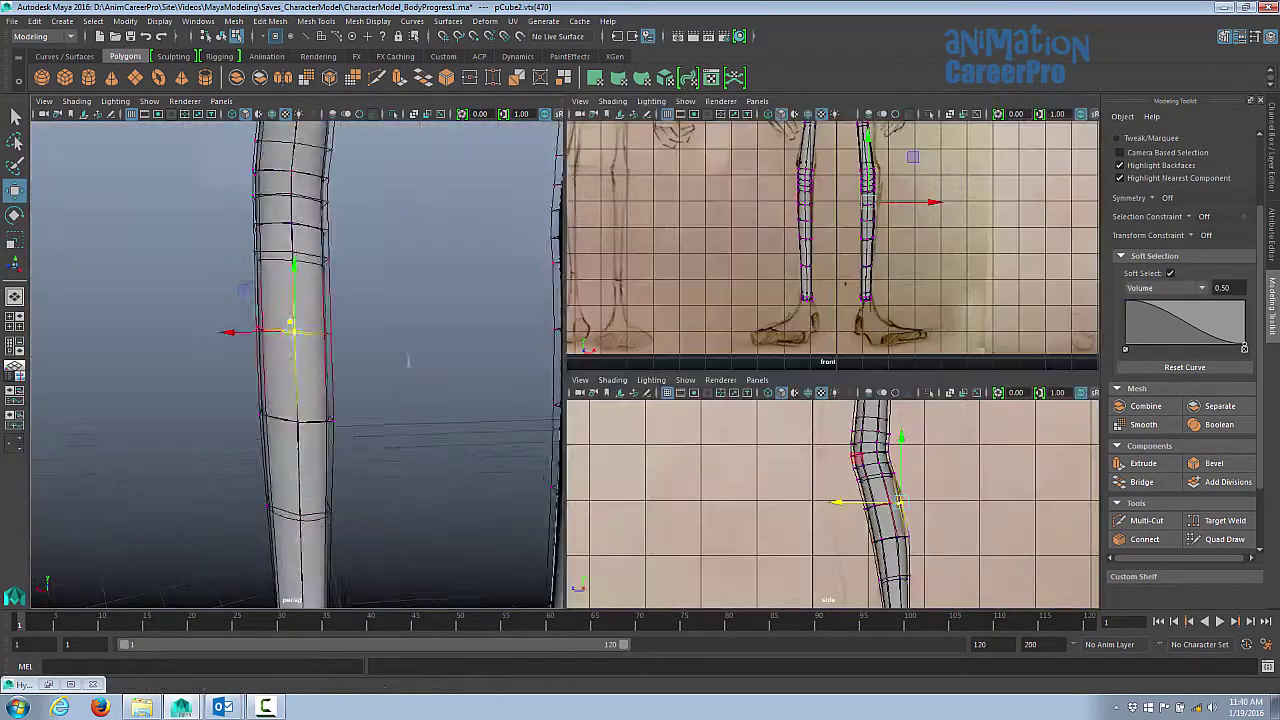
# - Shape the back of the calf and the front of the shin using Volume soft selection with radii of 1.10 and 0.80
pyautogui.keyDown('alt'); pyautogui.moveTo(300, 350); pyautogui.dragTo(420, 330); pyautogui.keyUp('alt')
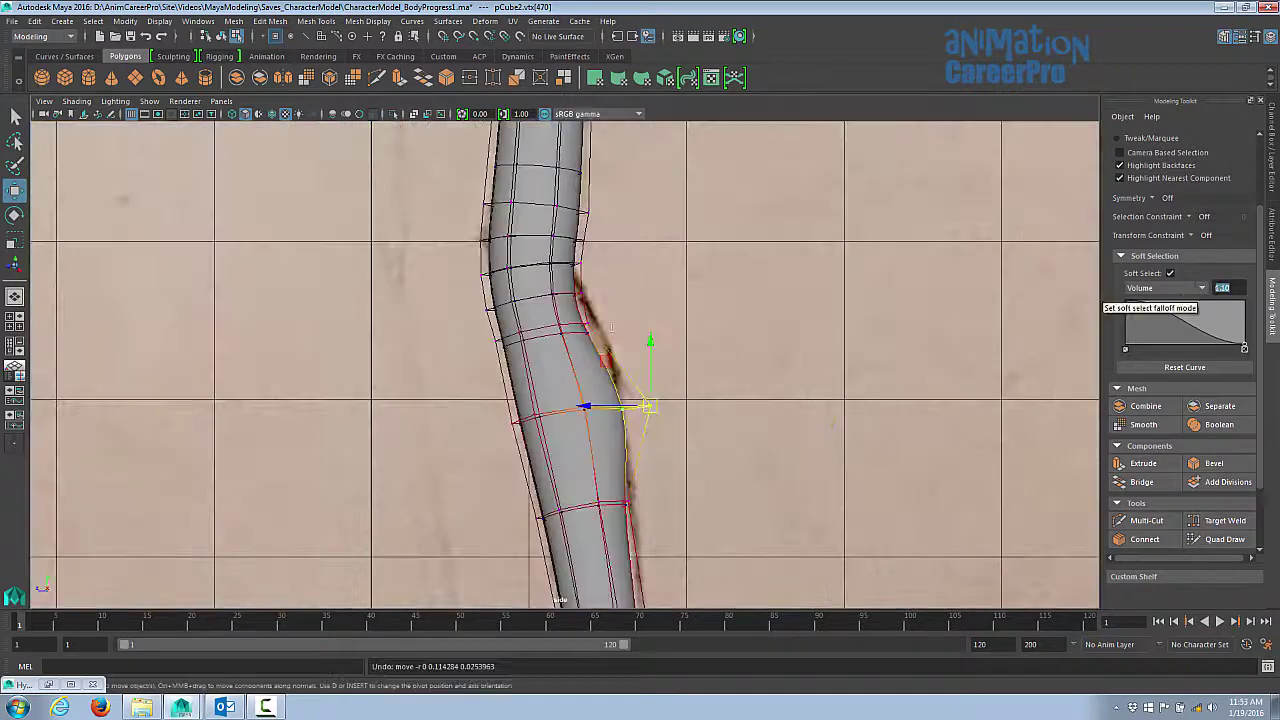
pyautogui.moveTo(611, 403); pyautogui.dragTo(628, 332)
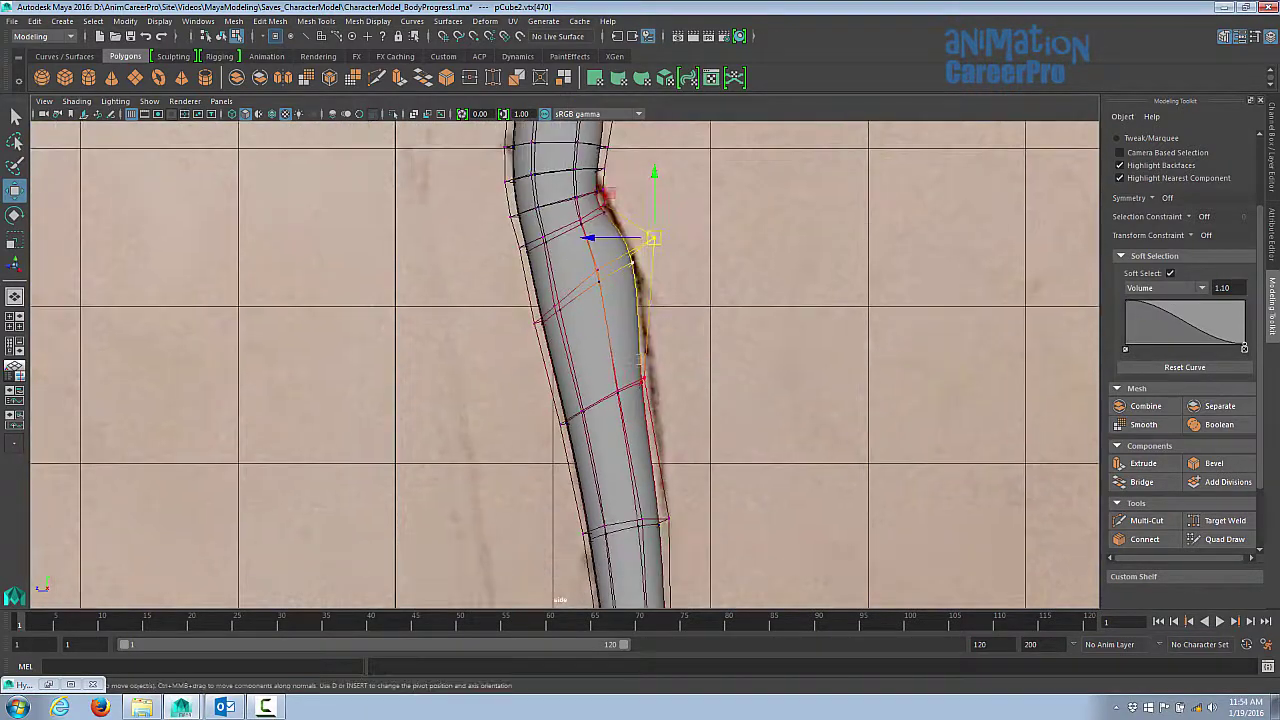
pyautogui.moveTo(646, 374); pyautogui.dragTo(651, 370)
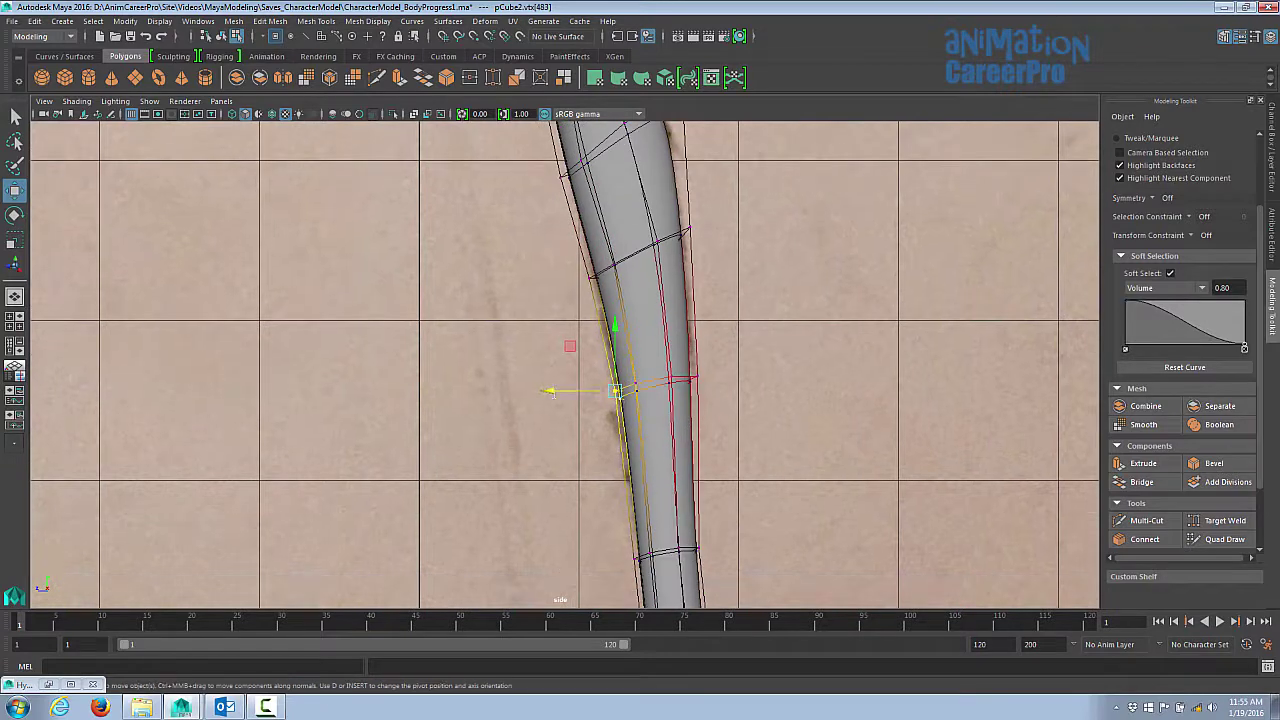
pyautogui.moveTo(600, 382); pyautogui.dragTo(592, 275)
pyautogui.keyDown('alt'); pyautogui.moveTo(552, 263); pyautogui.dragTo(552, 283, button='middle'); pyautogui.keyUp('alt')
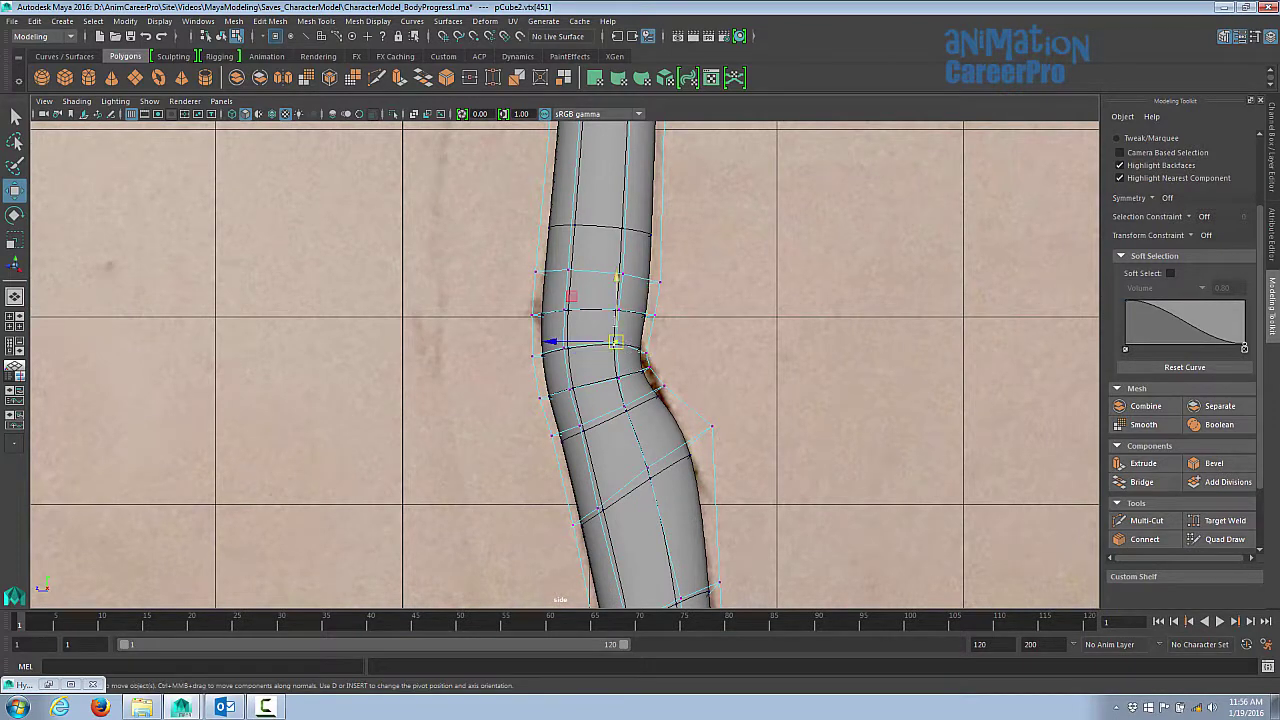
# - Reposition the vertices behind and beside the knee in the side view to shape the crease at the back of the knee
pyautogui.scroll(2, 715, 368)
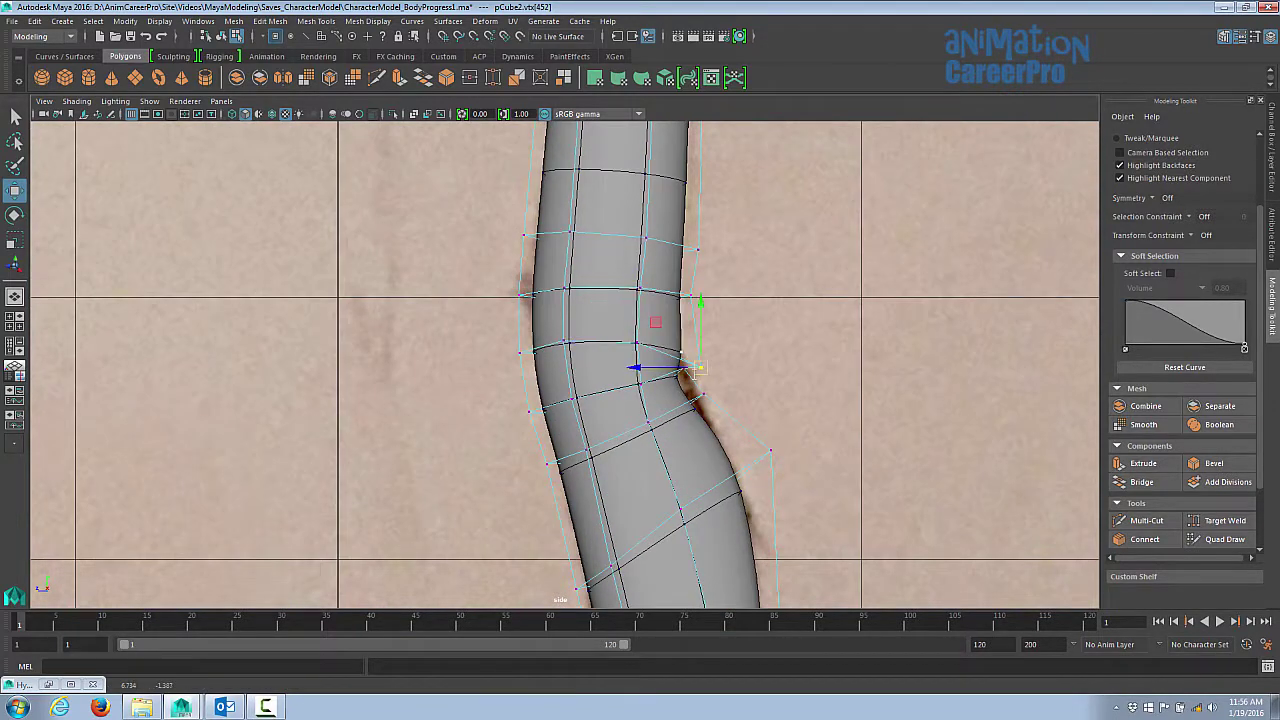
pyautogui.click(681, 369)
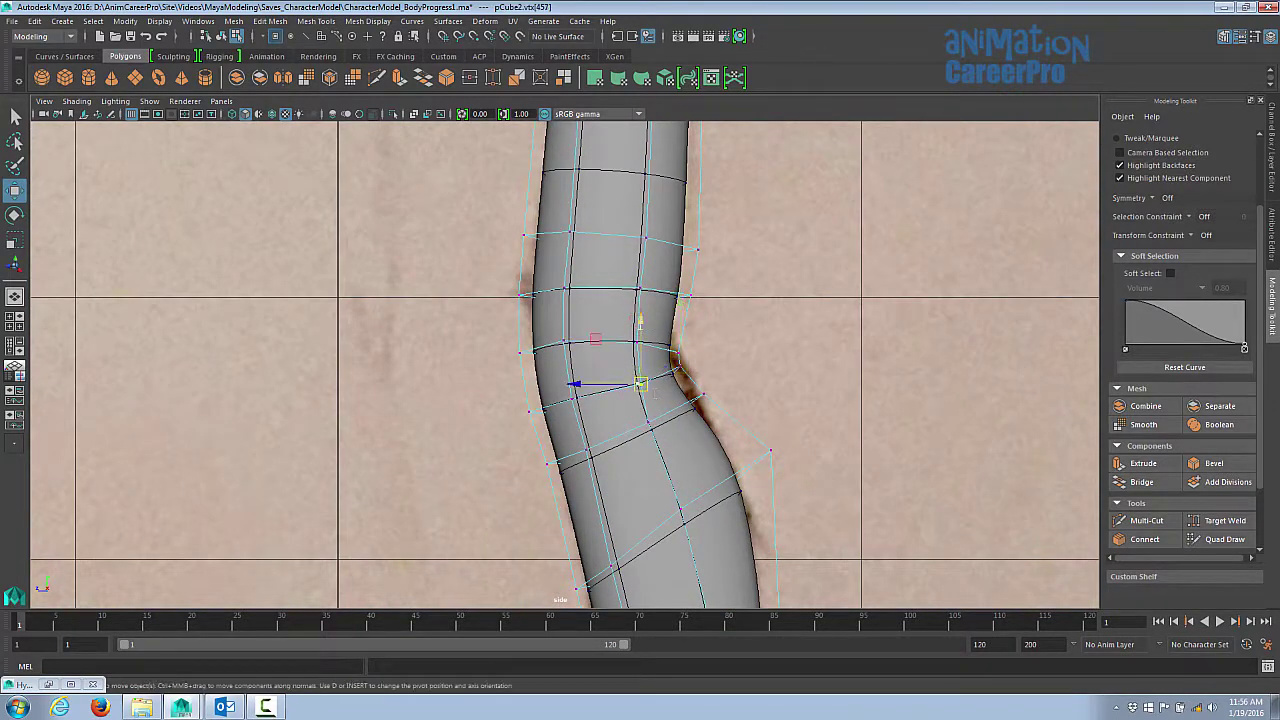
pyautogui.keyDown('alt'); pyautogui.moveTo(558, 357); pyautogui.dragTo(575, 307, button='middle'); pyautogui.keyUp('alt')
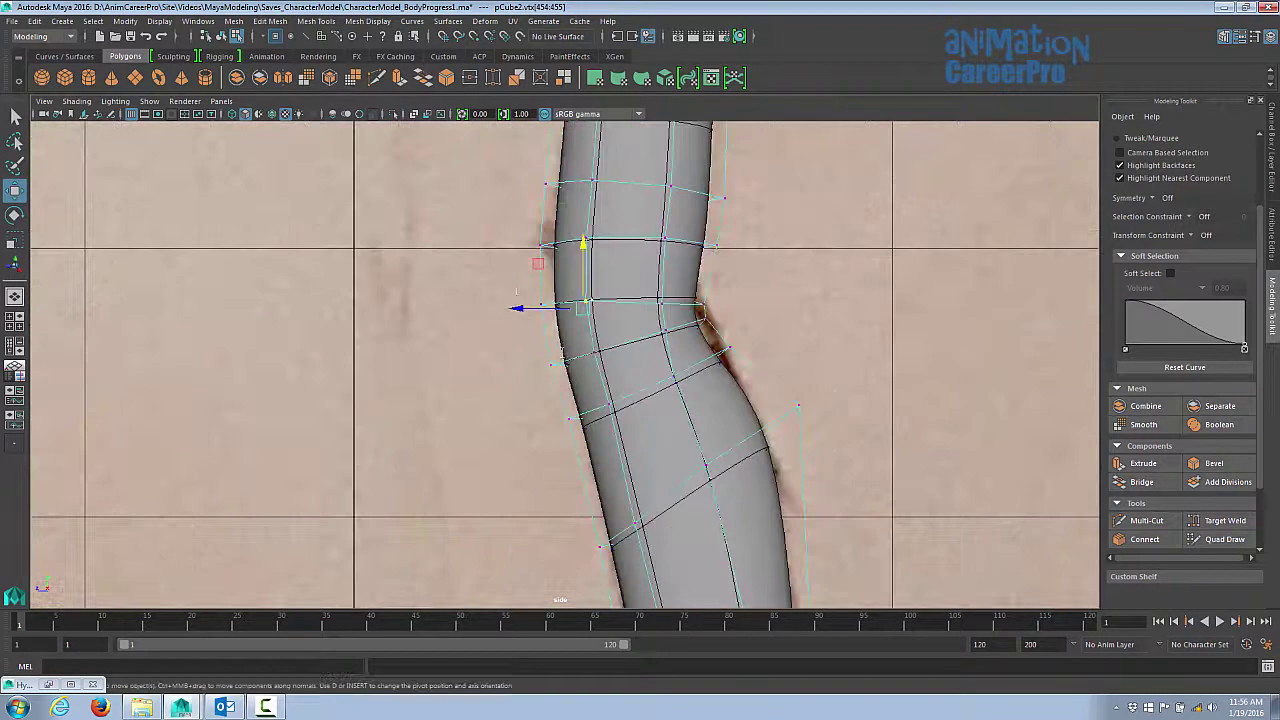
# - Bring the front kneecap vertices forward and closer together, and adjust the neighbouring side vertices along Y to define the knee bend
pyautogui.click(537, 312)
pyautogui.scroll(-5, 620, 323)
pyautogui.scroll(5, 620, 323)
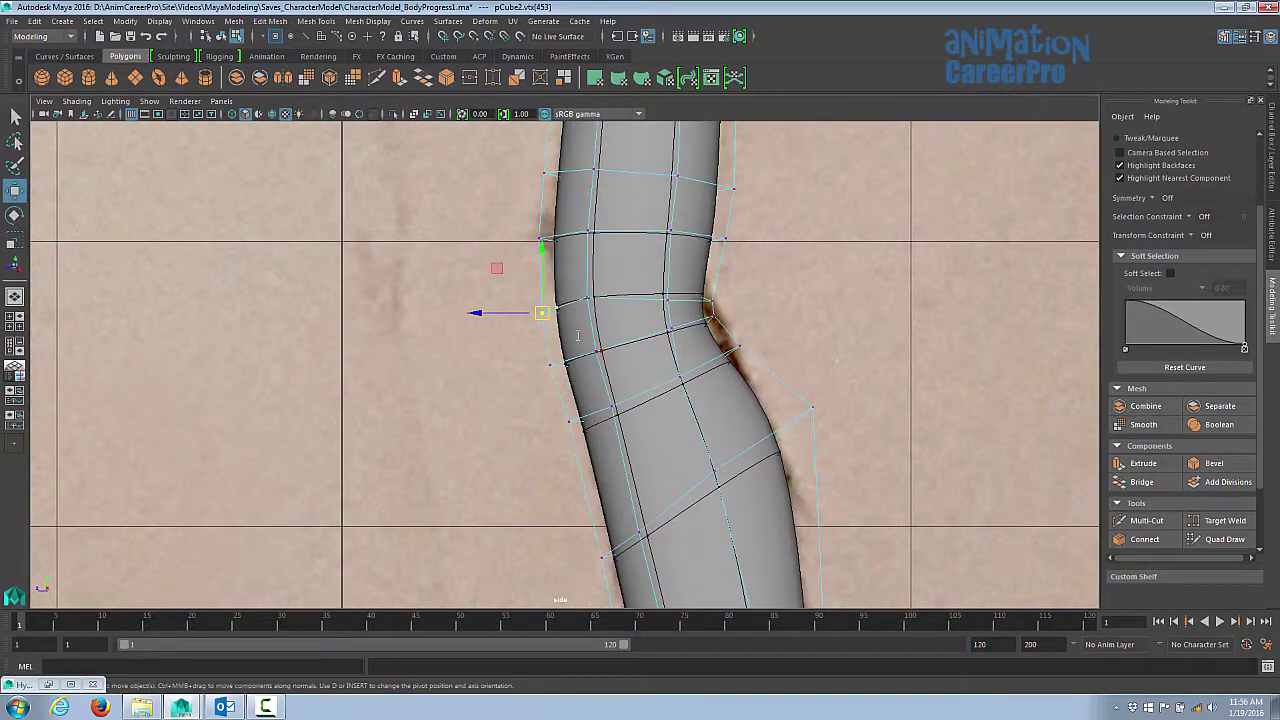
pyautogui.click(549, 364)
pyautogui.moveTo(549, 364); pyautogui.dragTo(536, 342)
pyautogui.click(587, 297)
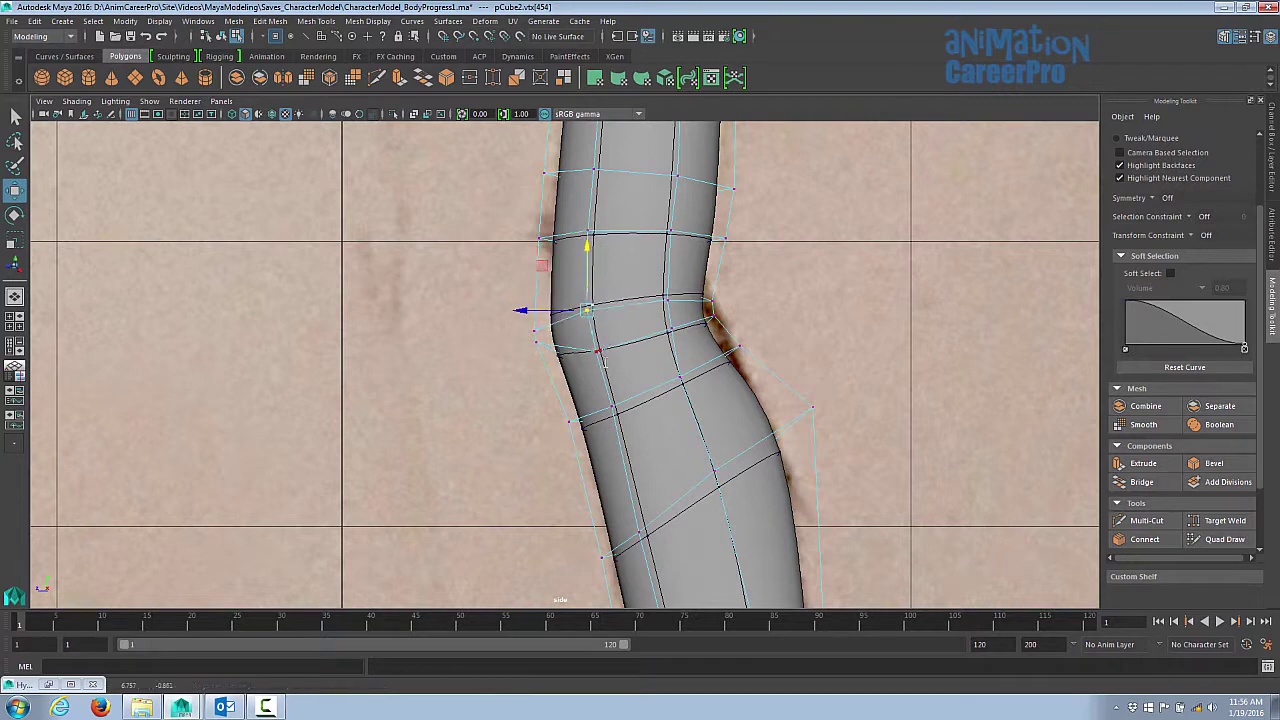
pyautogui.click(596, 350)
pyautogui.click(535, 330)
pyautogui.moveTo(535, 330); pyautogui.dragTo(520, 341)
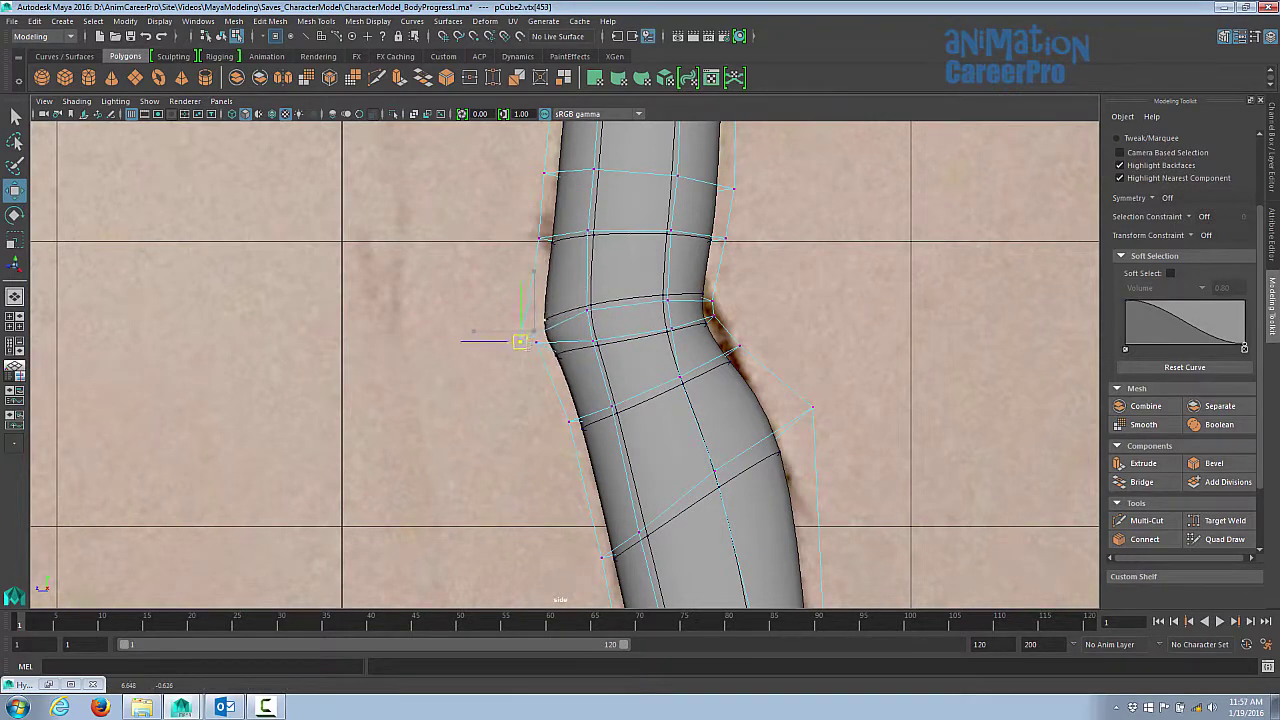
# - Lower the vertex ring above the kneecap along Y to tighten the loops around the knee bend
pyautogui.click(540, 238)
pyautogui.moveTo(540, 238); pyautogui.dragTo(692, 279)
pyautogui.click(716, 272)
pyautogui.click(629, 194)
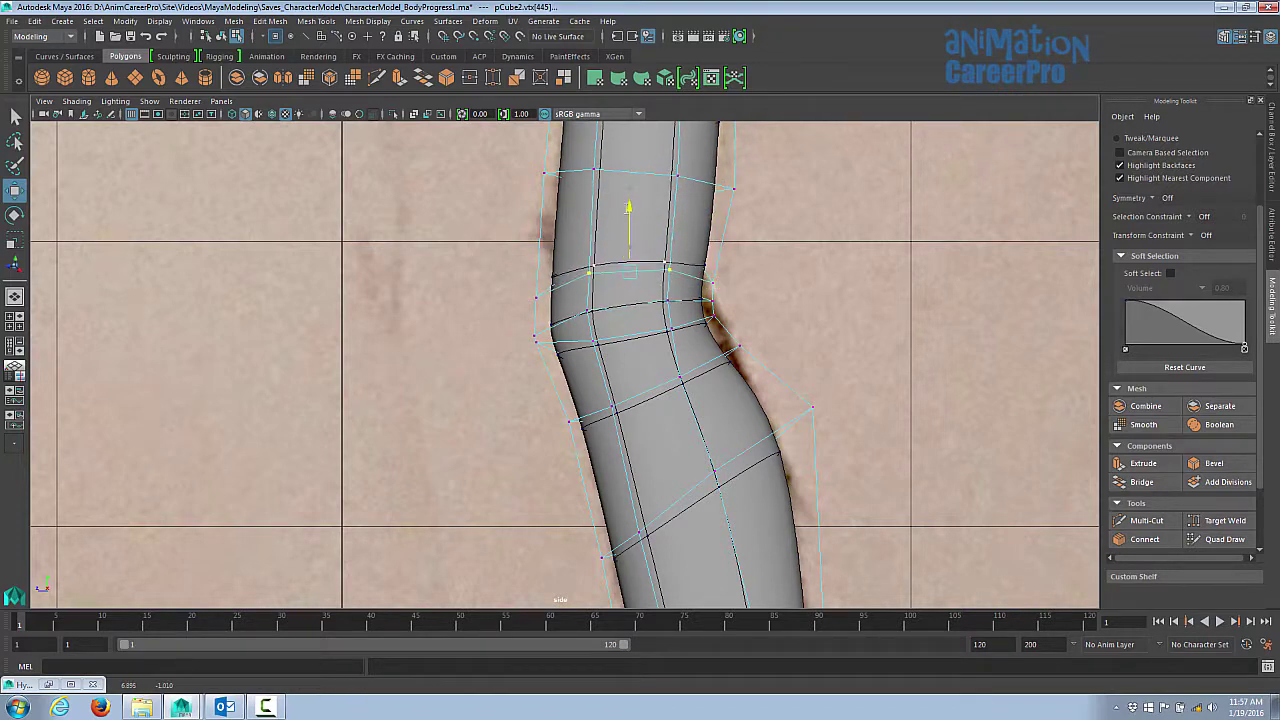
pyautogui.scroll(-3, 795, 333)
pyautogui.scroll(-4, 795, 333)
pyautogui.press('space')
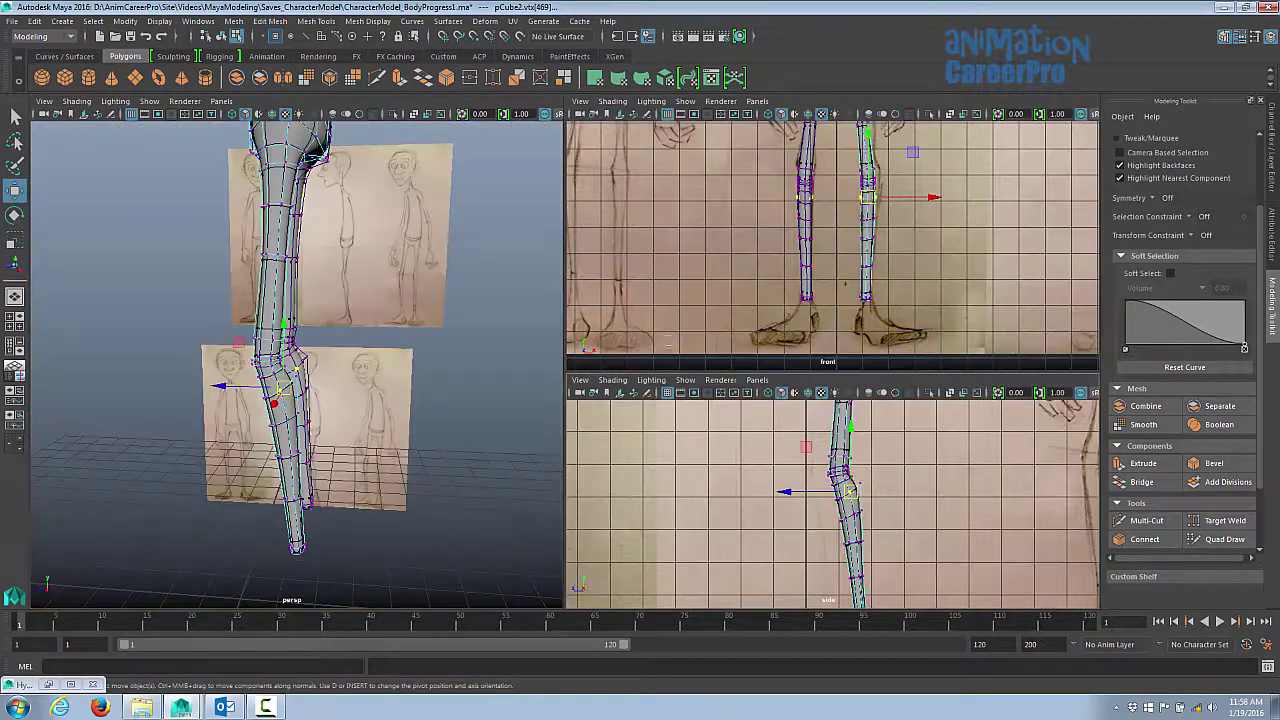
# - Adjust the edges on the outer side of the knee and just above it to match the front-view sketch
pyautogui.keyDown('alt'); pyautogui.moveTo(324, 347); pyautogui.dragTo(409, 318); pyautogui.keyUp('alt')
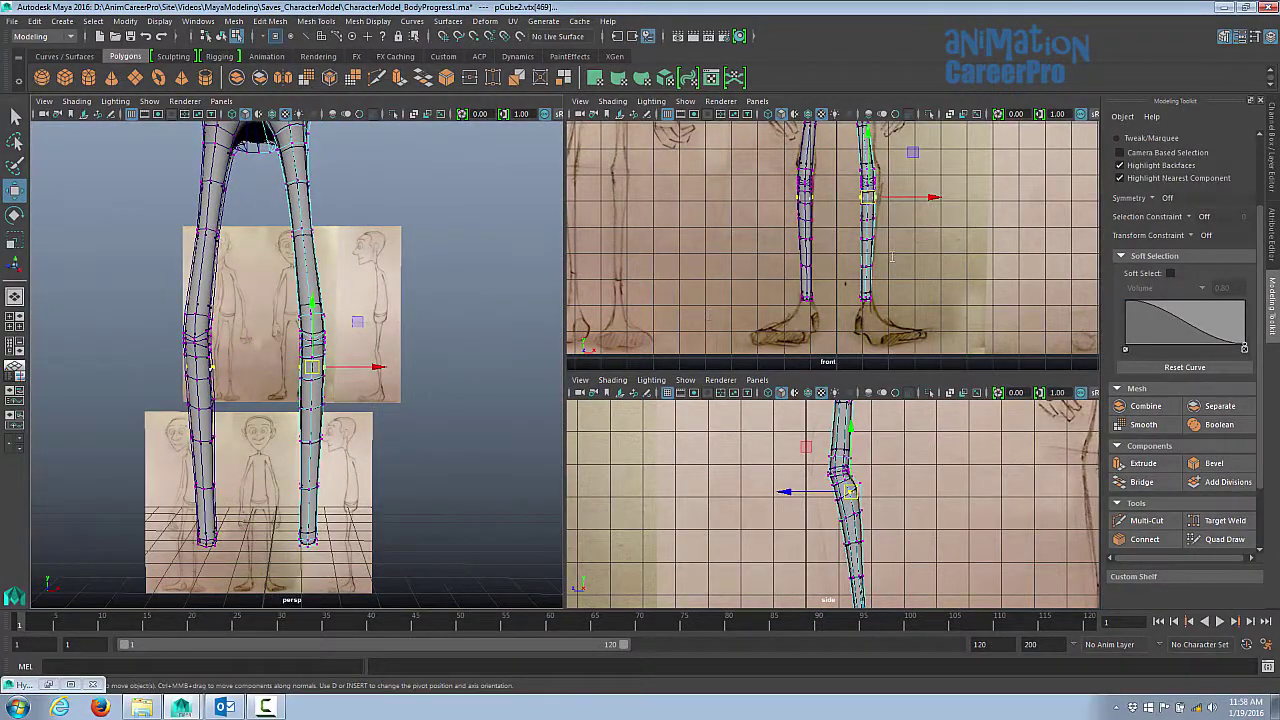
pyautogui.press('space')
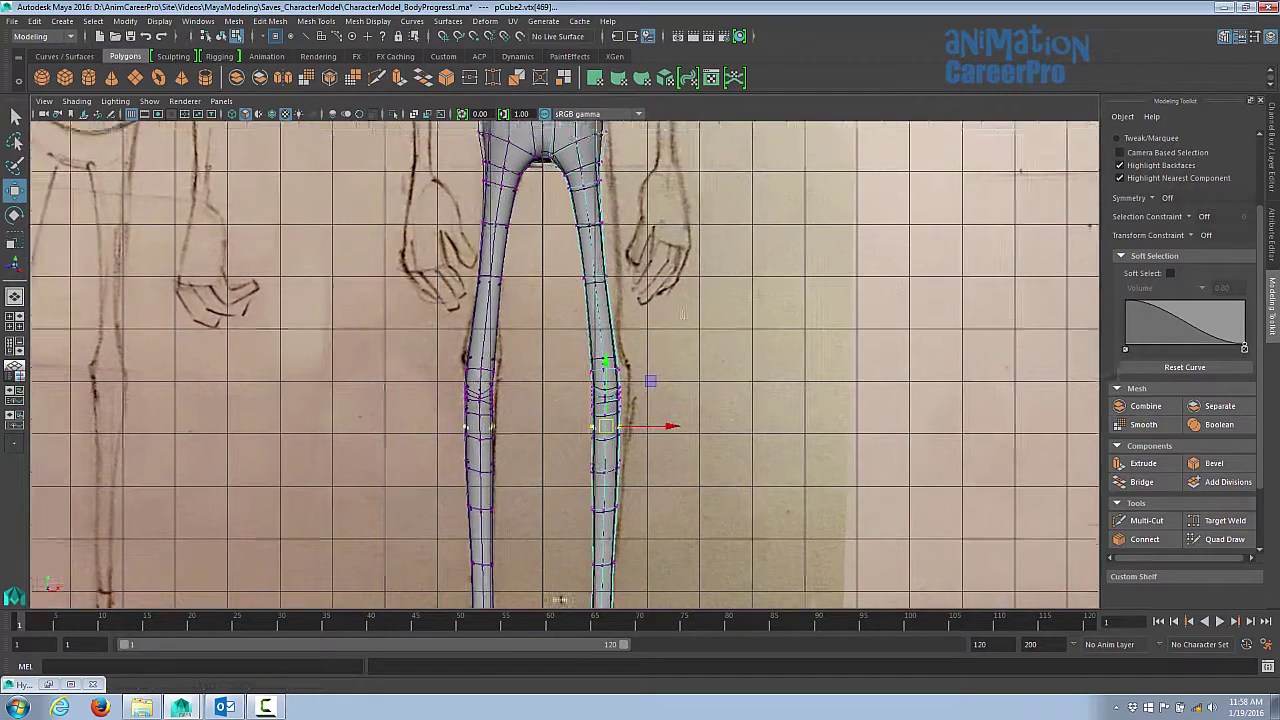
pyautogui.scroll(2, 682, 313)
pyautogui.press('space')
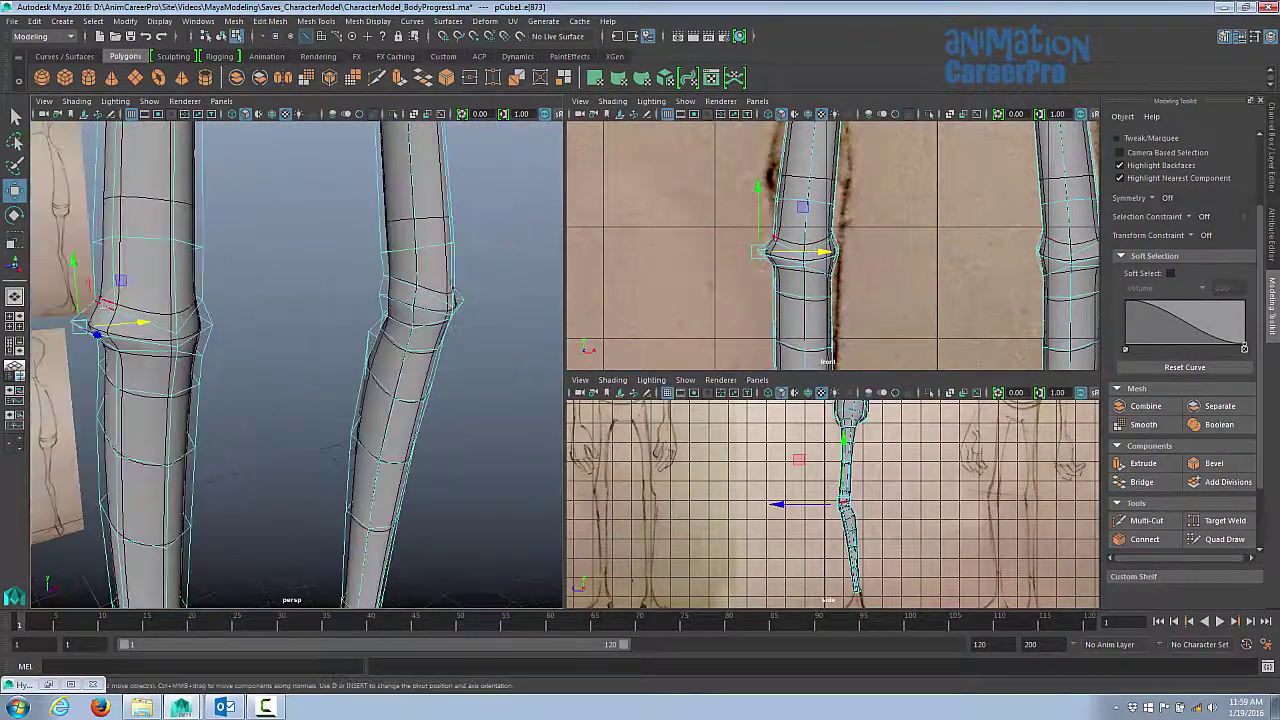
pyautogui.moveTo(143, 322); pyautogui.dragTo(143, 296)
pyautogui.doubleClick(158, 240)
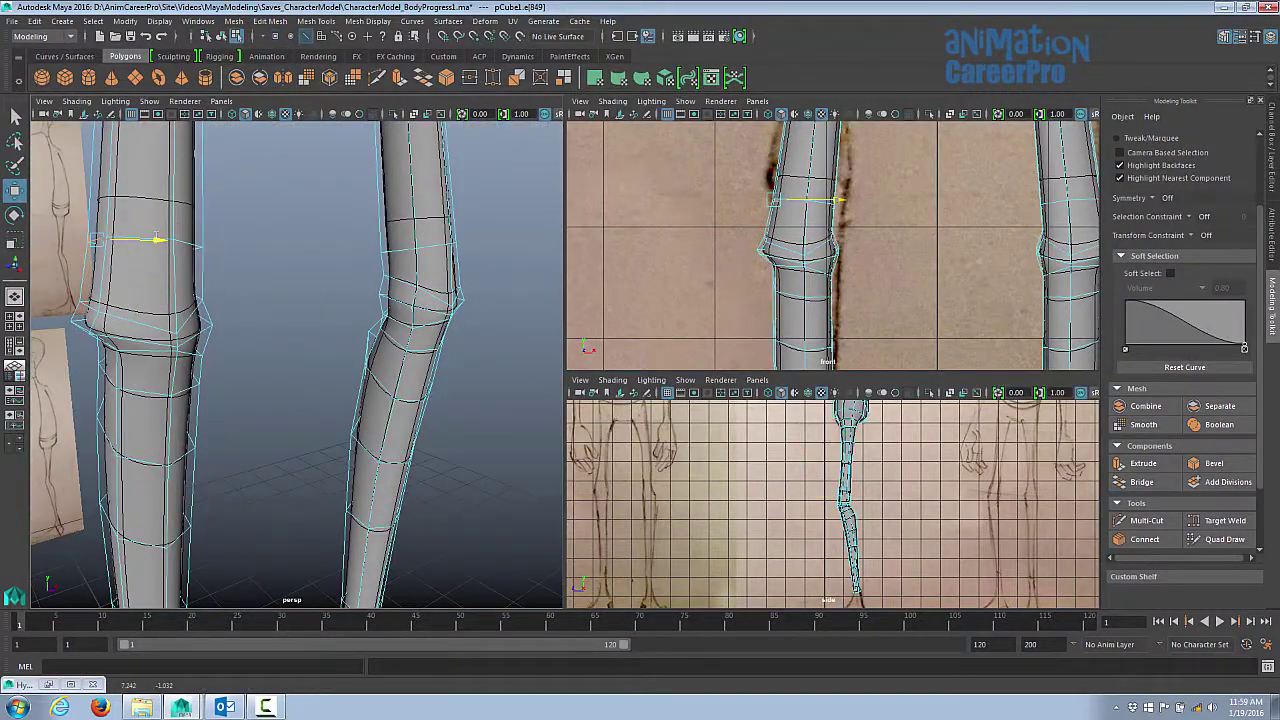
# - Pull the outer edges just below the knee outward along X to round the transition into the shin
pyautogui.keyDown('alt'); pyautogui.moveTo(158, 240); pyautogui.dragTo(125, 313); pyautogui.keyUp('alt')
pyautogui.doubleClick(128, 313)
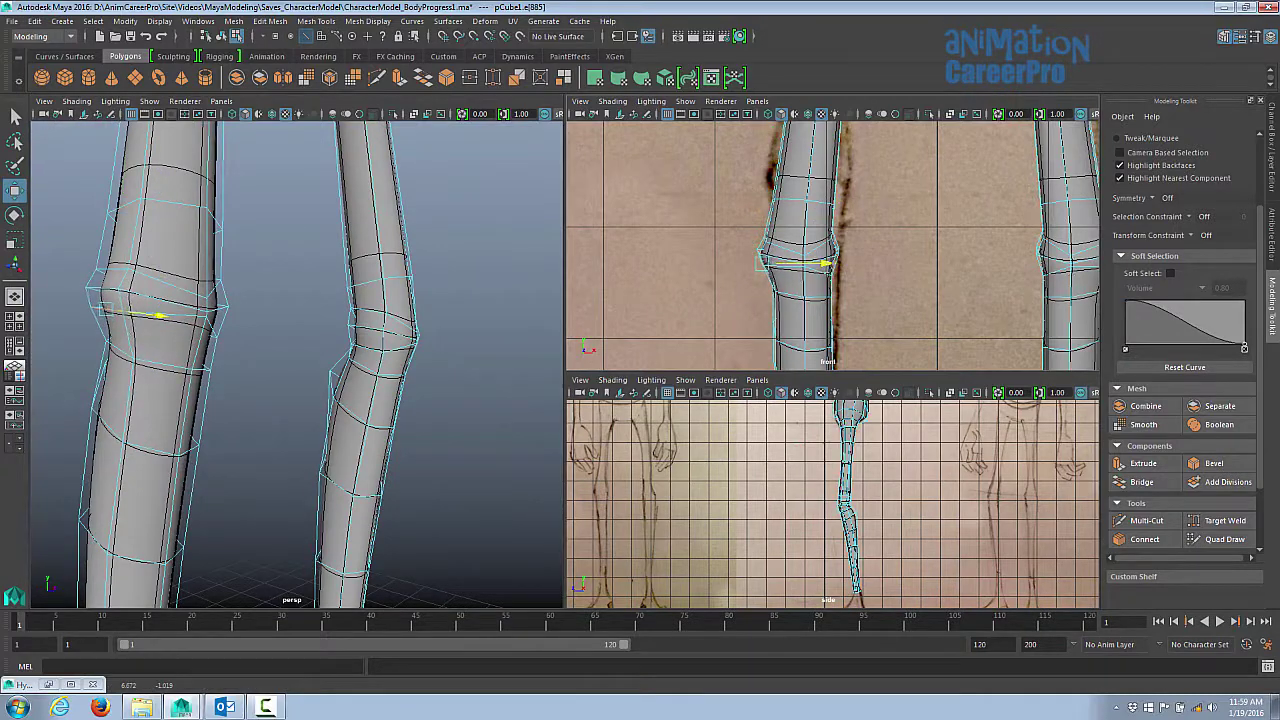
pyautogui.doubleClick(104, 346)
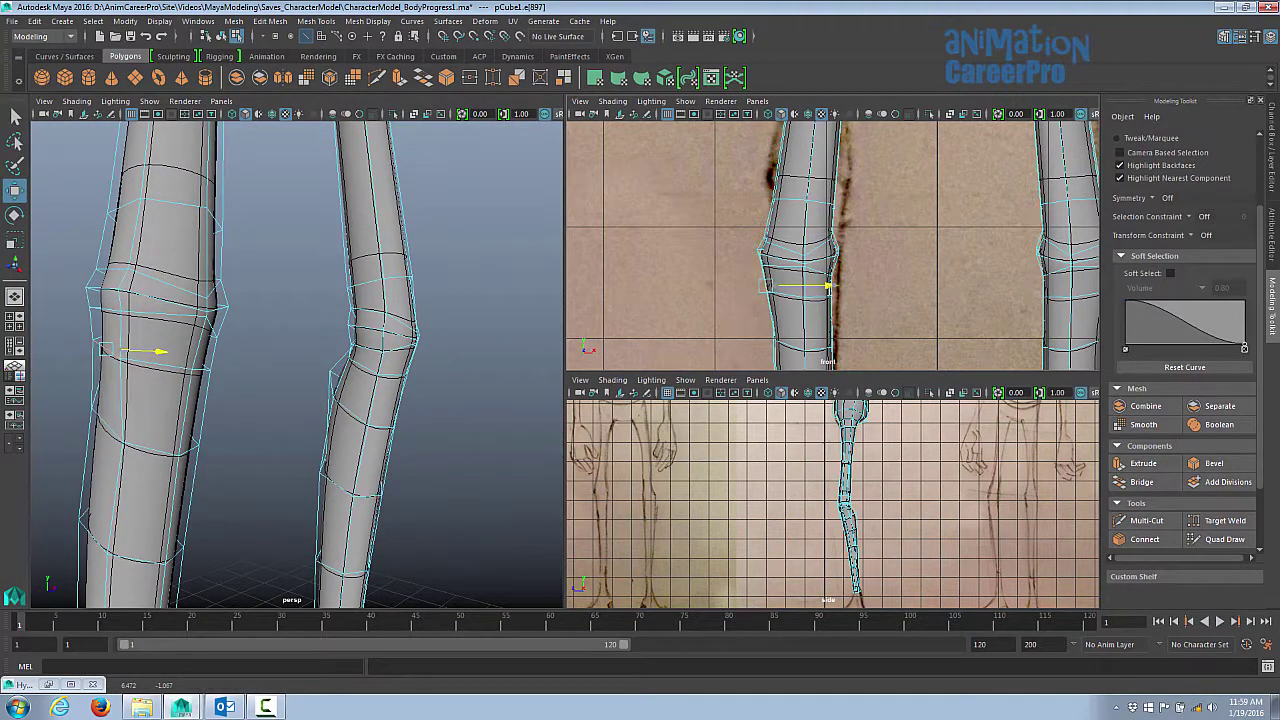
pyautogui.doubleClick(95, 400)
# - Adjust the edges on the inner side of the knee along X to refine its inner contour
pyautogui.keyDown('alt'); pyautogui.moveTo(100, 420); pyautogui.dragTo(148, 348); pyautogui.keyUp('alt')
pyautogui.doubleClick(228, 352)
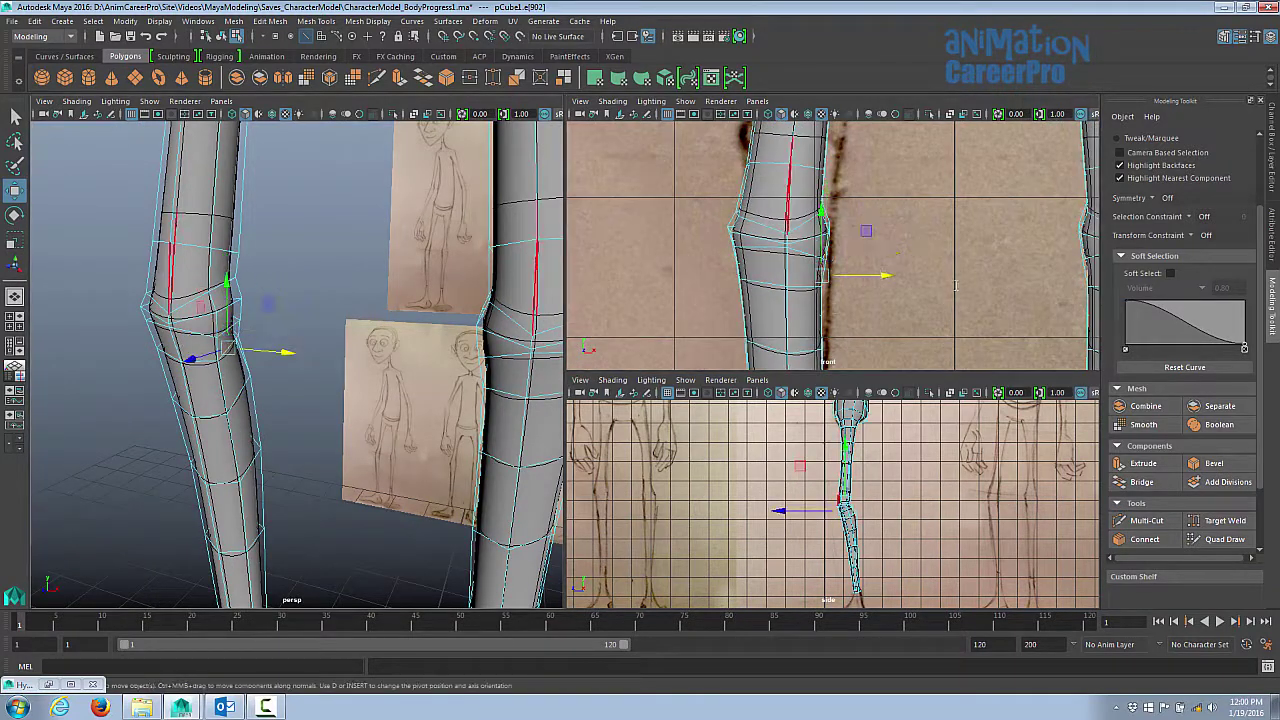
pyautogui.keyDown('alt'); pyautogui.moveTo(228, 352); pyautogui.dragTo(229, 437); pyautogui.keyUp('alt')
pyautogui.doubleClick(214, 363)
# - Reposition the outer calf edges and the edges lower on the shin to shape the calf's taper toward the ankle
pyautogui.keyDown('alt'); pyautogui.moveTo(214, 363); pyautogui.dragTo(260, 290); pyautogui.keyUp('alt')
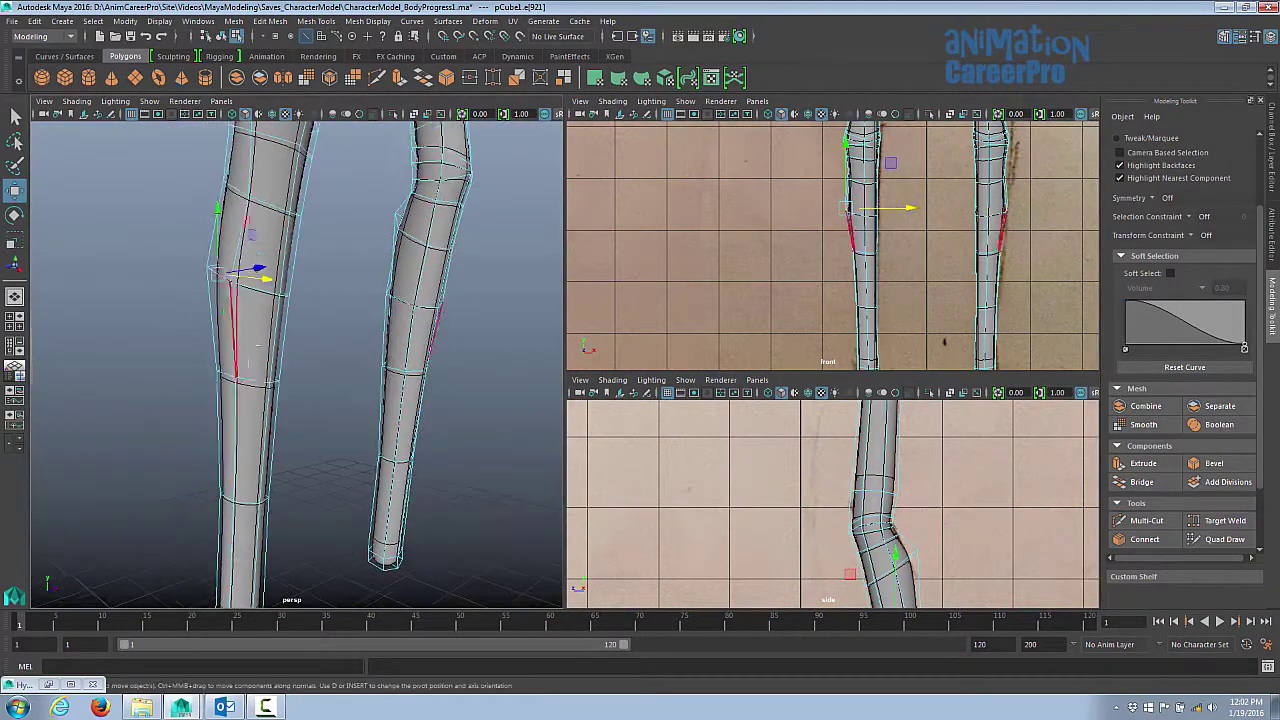
pyautogui.doubleClick(268, 376)
pyautogui.press('F11')
pyautogui.keyDown('alt'); pyautogui.moveTo(250, 350); pyautogui.dragTo(330, 362); pyautogui.keyUp('alt')
pyautogui.doubleClick(320, 372)
pyautogui.press('F10')
pyautogui.doubleClick(335, 368)
pyautogui.press('space')
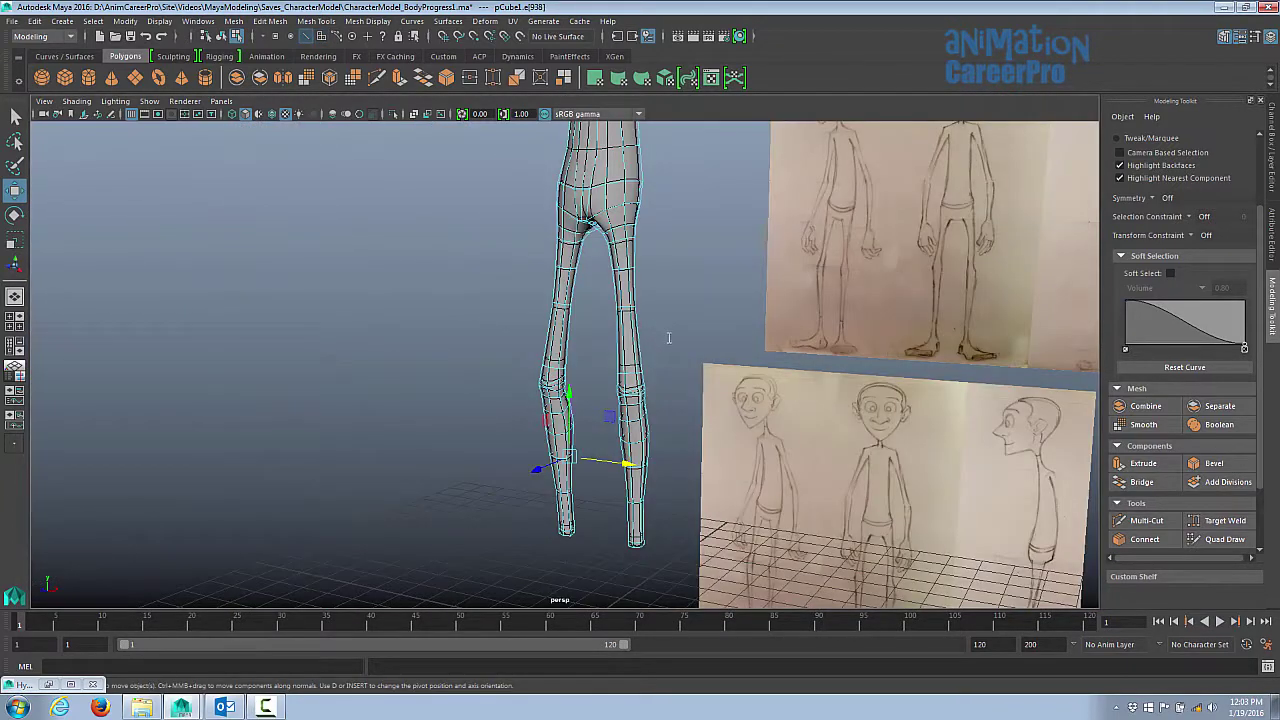
# - Return to object mode, show the body in smooth preview, deselect it and examine the full character's proportions against the reference sketches
pyautogui.press('F8')
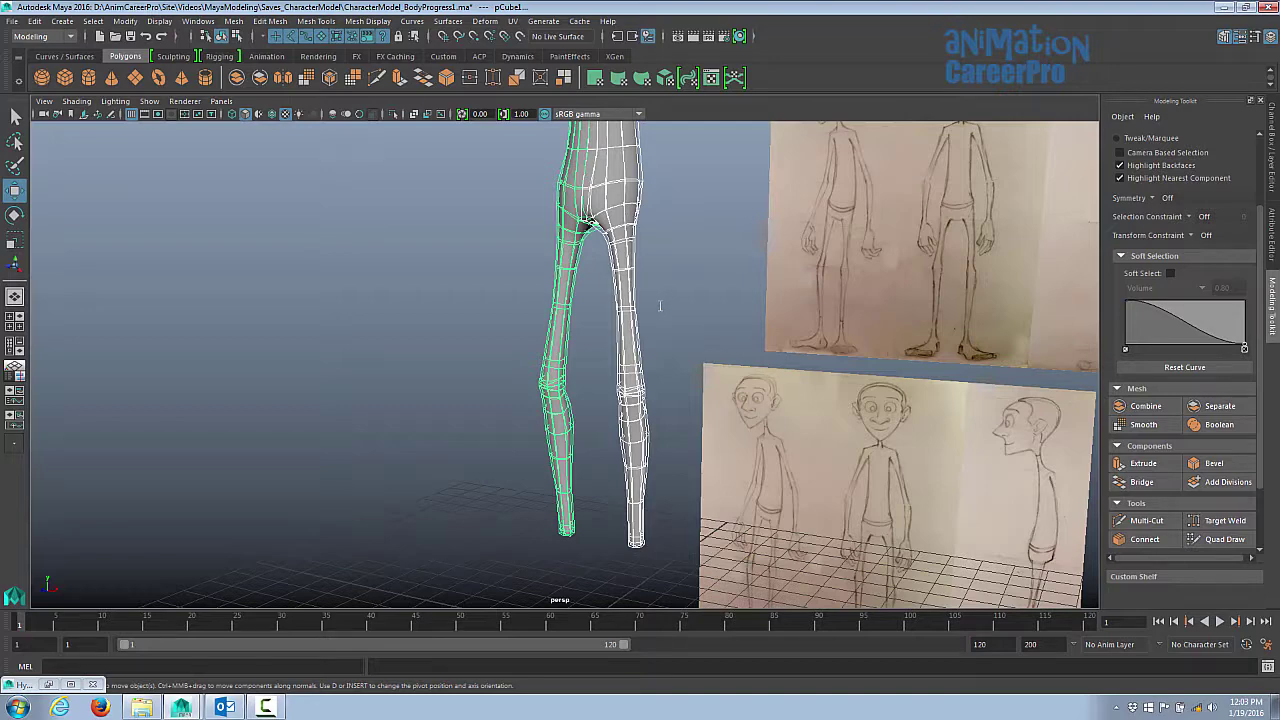
pyautogui.press('3')
pyautogui.moveTo(660, 307)
pyautogui.keyDown('alt'); pyautogui.mouseDown()
pyautogui.moveTo(309, 279)
pyautogui.moveTo(757, 337)
pyautogui.moveTo(525, 345)
pyautogui.mouseUp(); pyautogui.keyUp('alt')
pyautogui.click(309, 279)
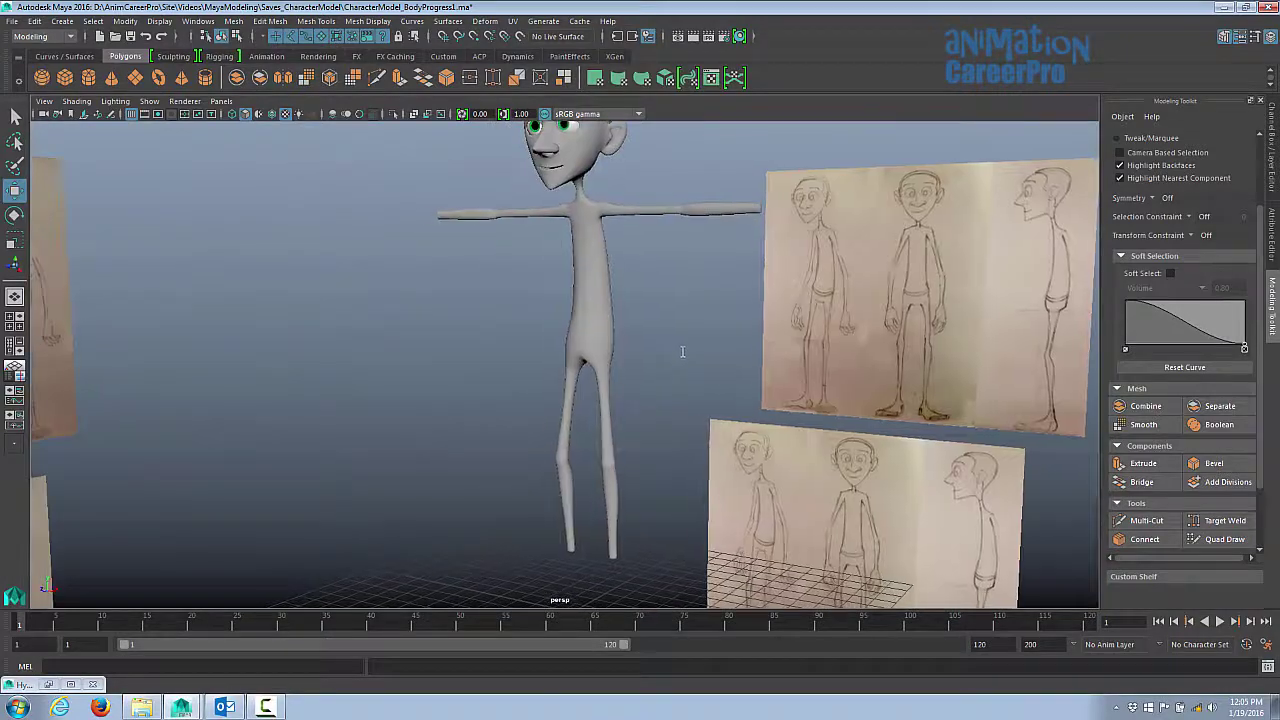
pyautogui.keyDown('alt'); pyautogui.moveTo(677, 354); pyautogui.dragTo(605, 363); pyautogui.keyUp('alt')
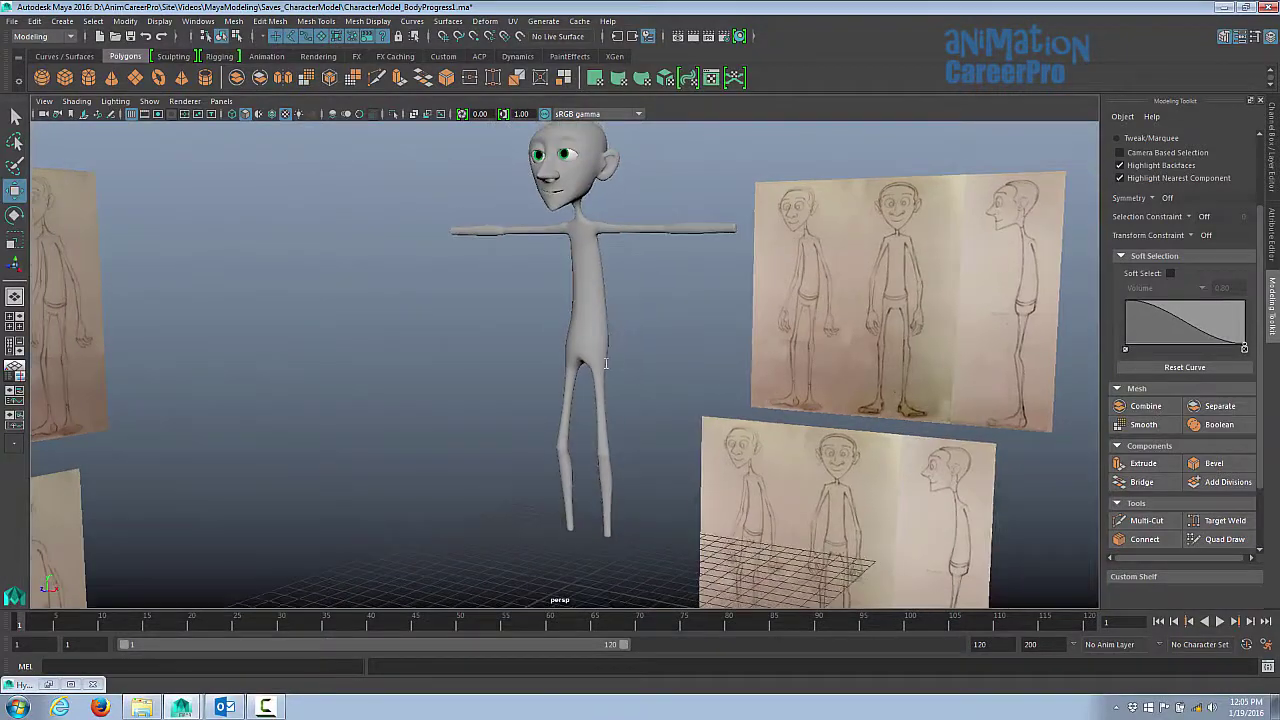